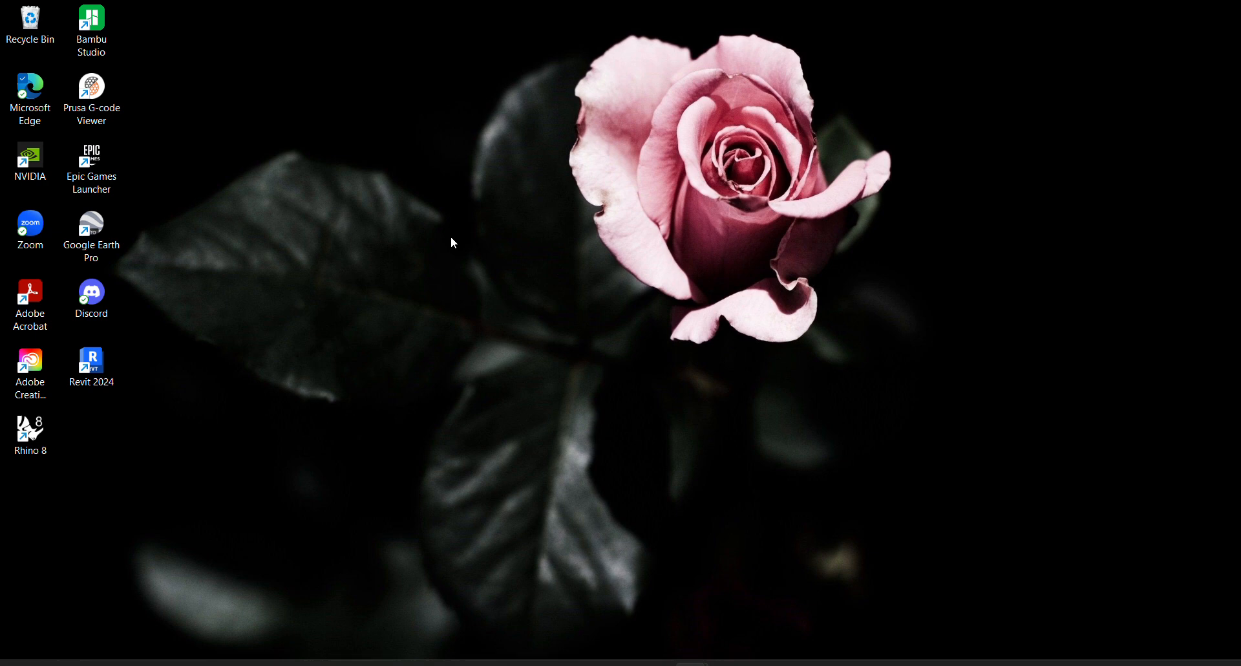
Step: Launch Rhino 8, dismiss the start window and open the Units page of the document properties
double_click(49, 425)
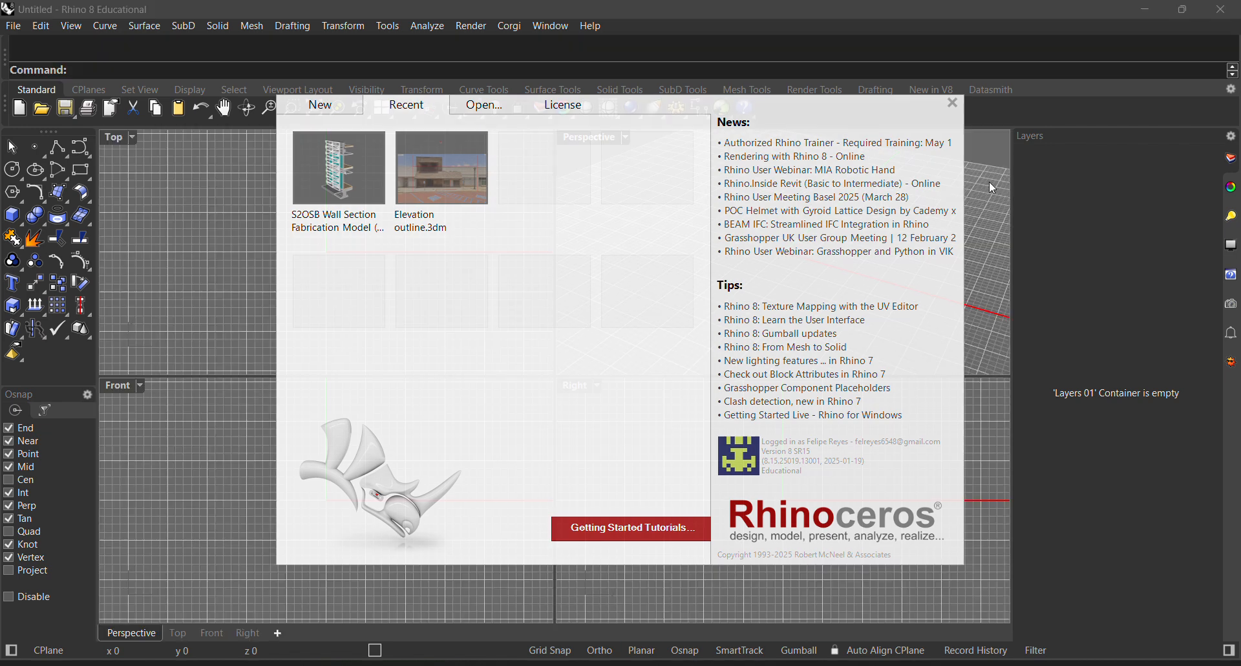
left_click(993, 188)
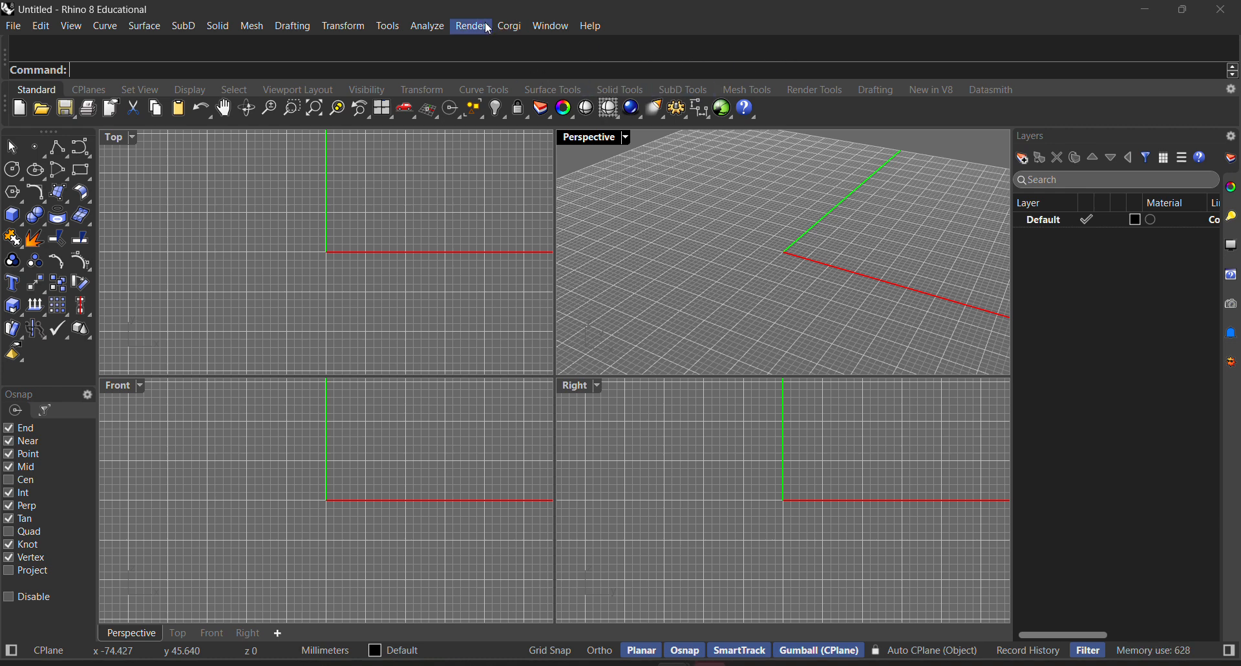
left_click(20, 27)
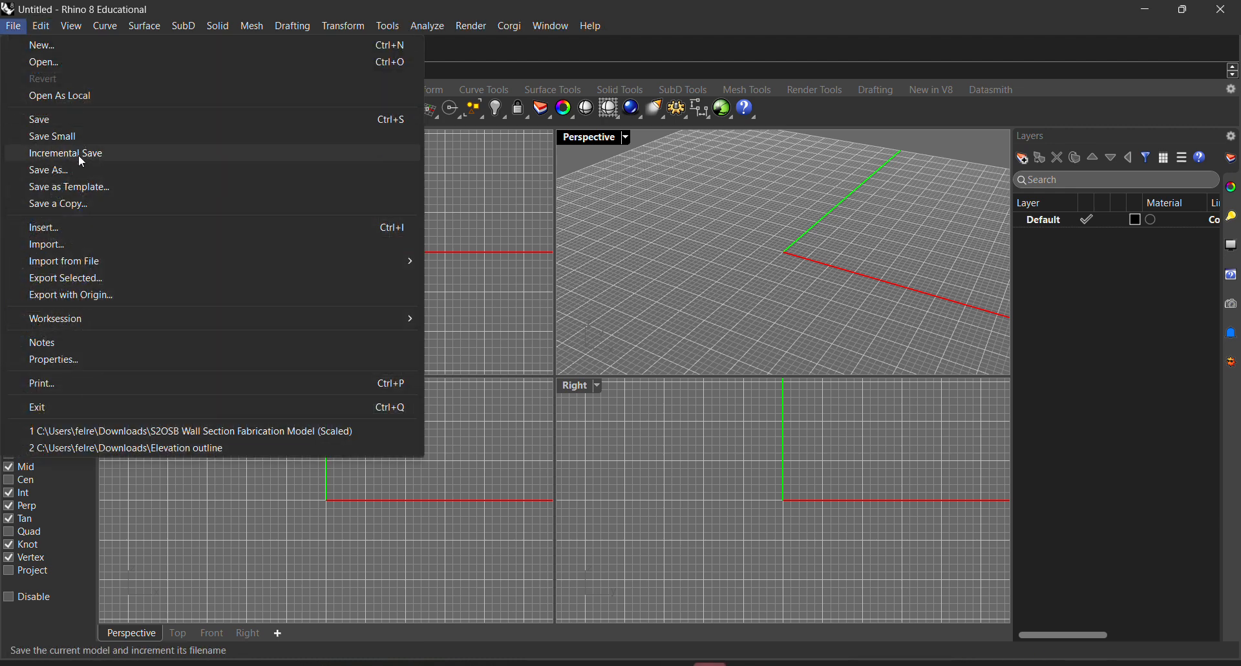
left_click(40, 361)
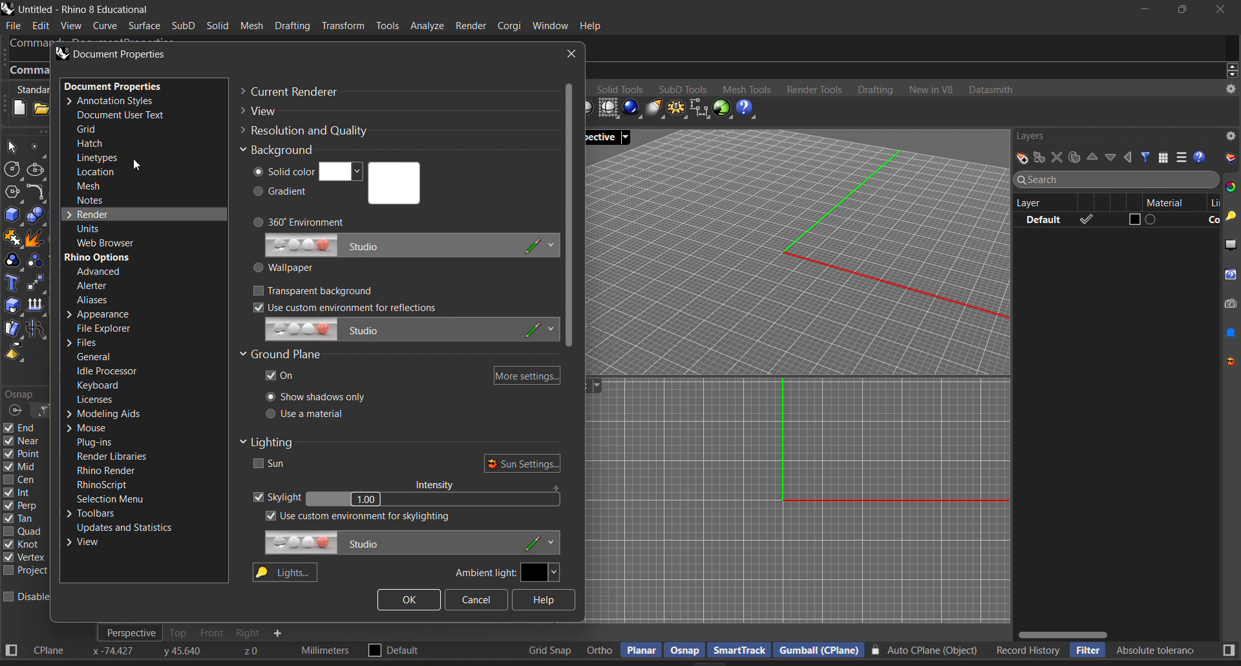
left_click(105, 230)
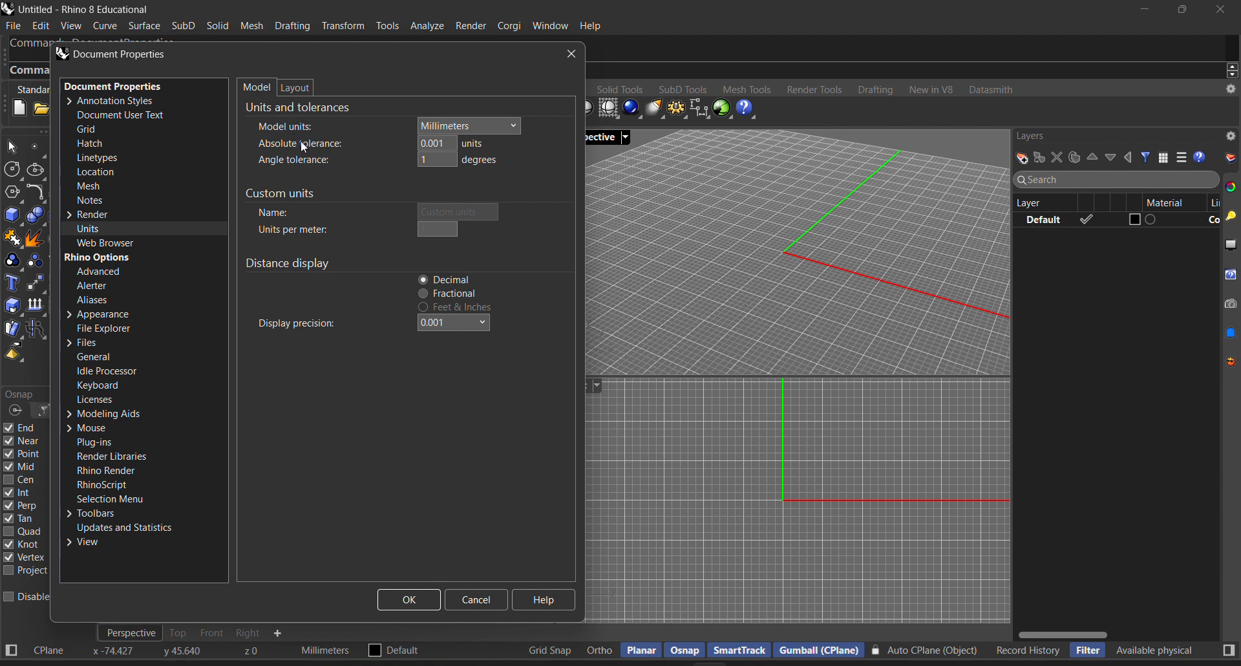
Step: Set the document's model units to Feet
left_click(296, 87)
left_click(259, 89)
left_click(495, 129)
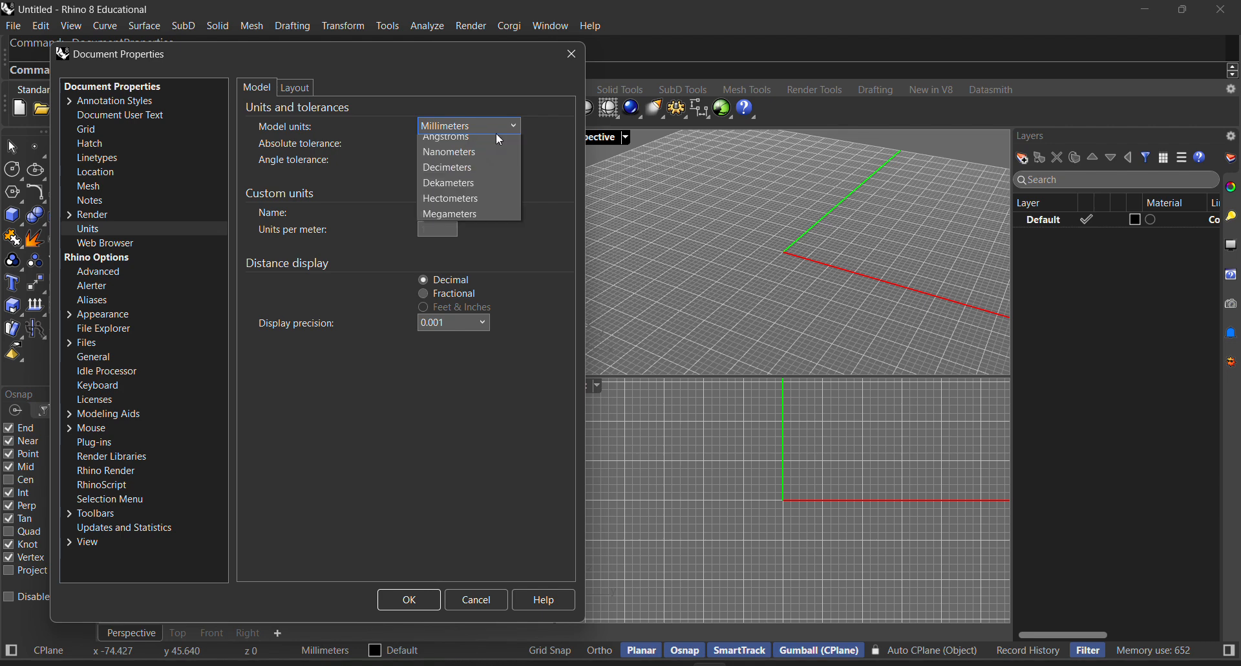
scroll(458, 296, "down", 5)
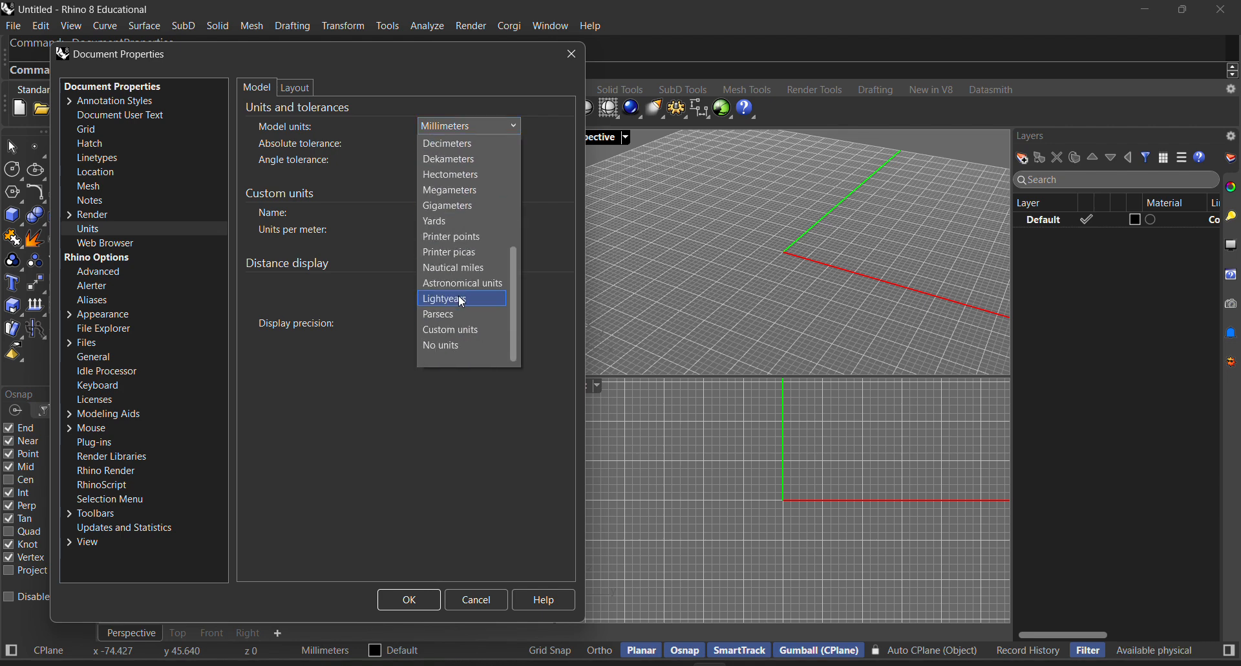
scroll(459, 296, "up", 5)
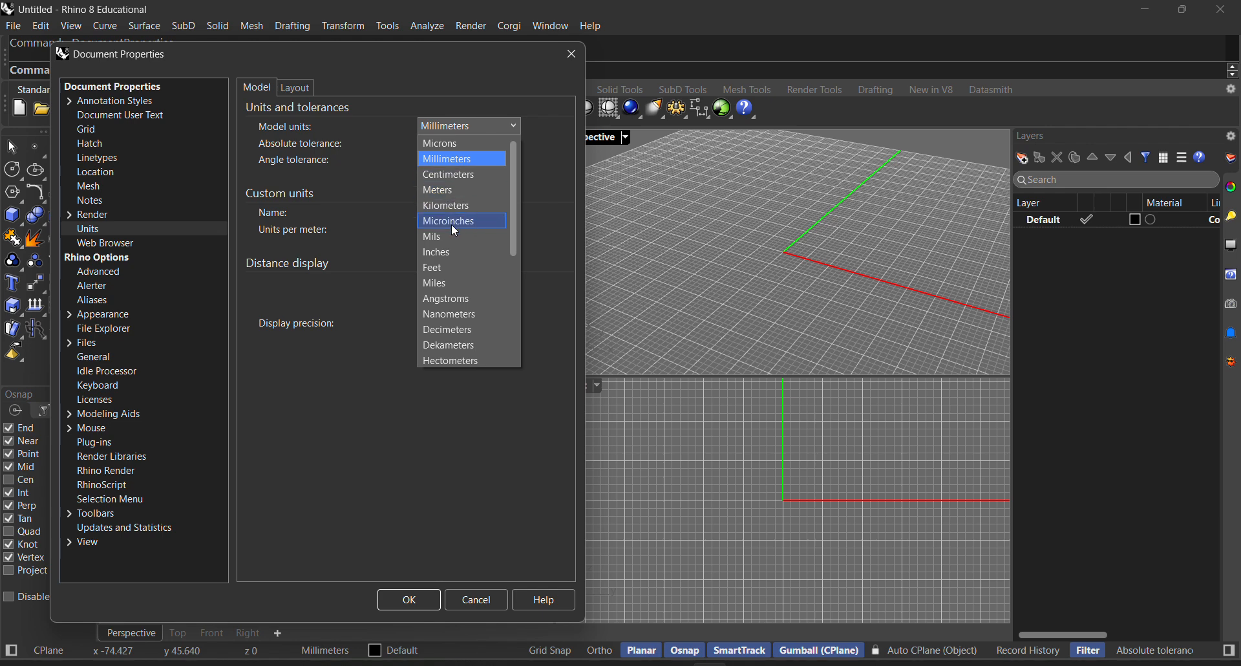
scroll(452, 234, "down", 4)
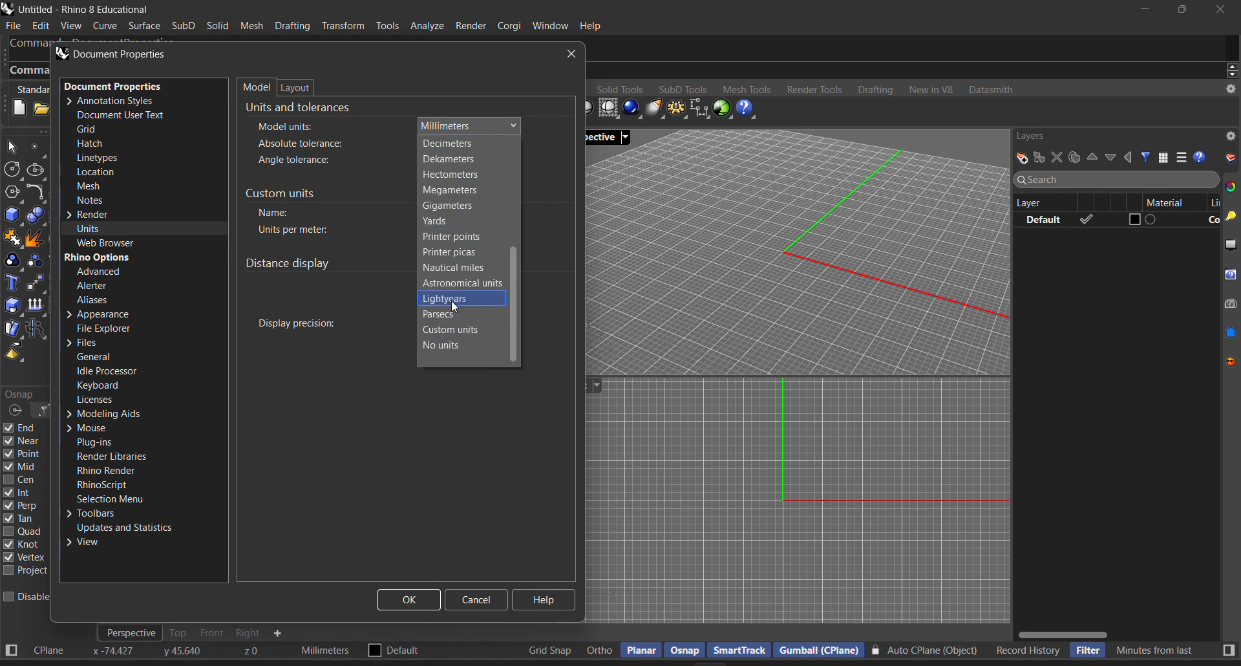
scroll(451, 300, "up", 1)
scroll(451, 302, "up", 3)
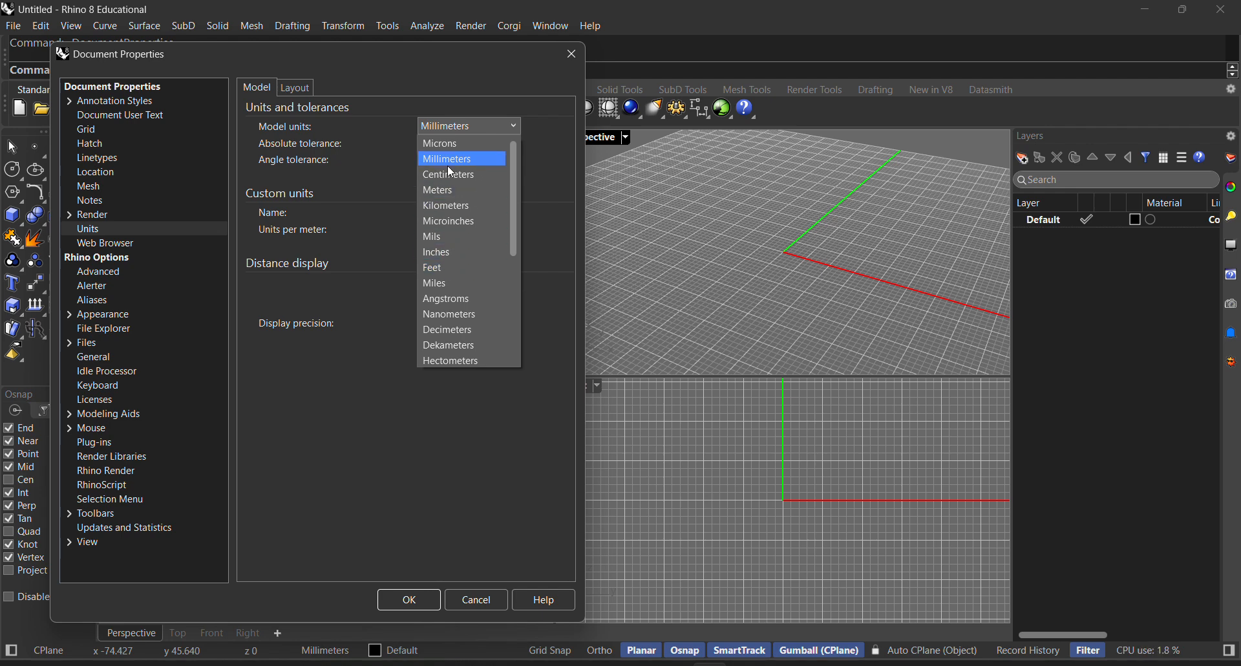
left_click(445, 271)
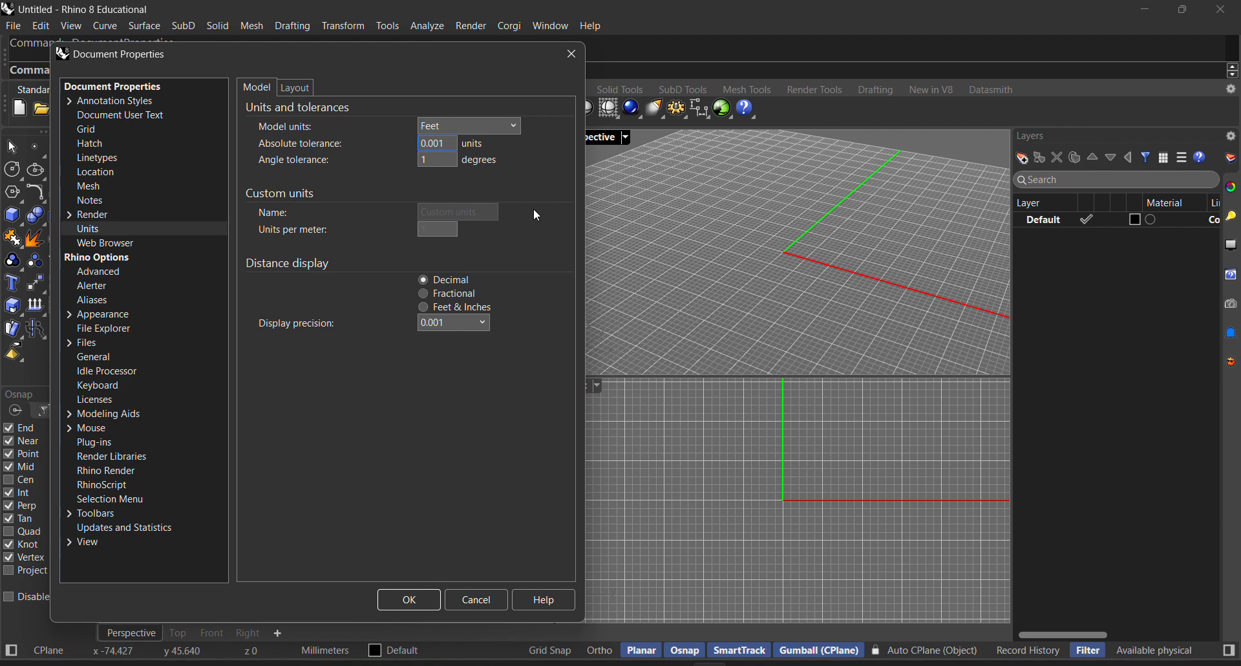
Step: Set the absolute tolerance to 0.000001 units and look over the decimal display precision options
type("0.000001")
left_click(462, 327)
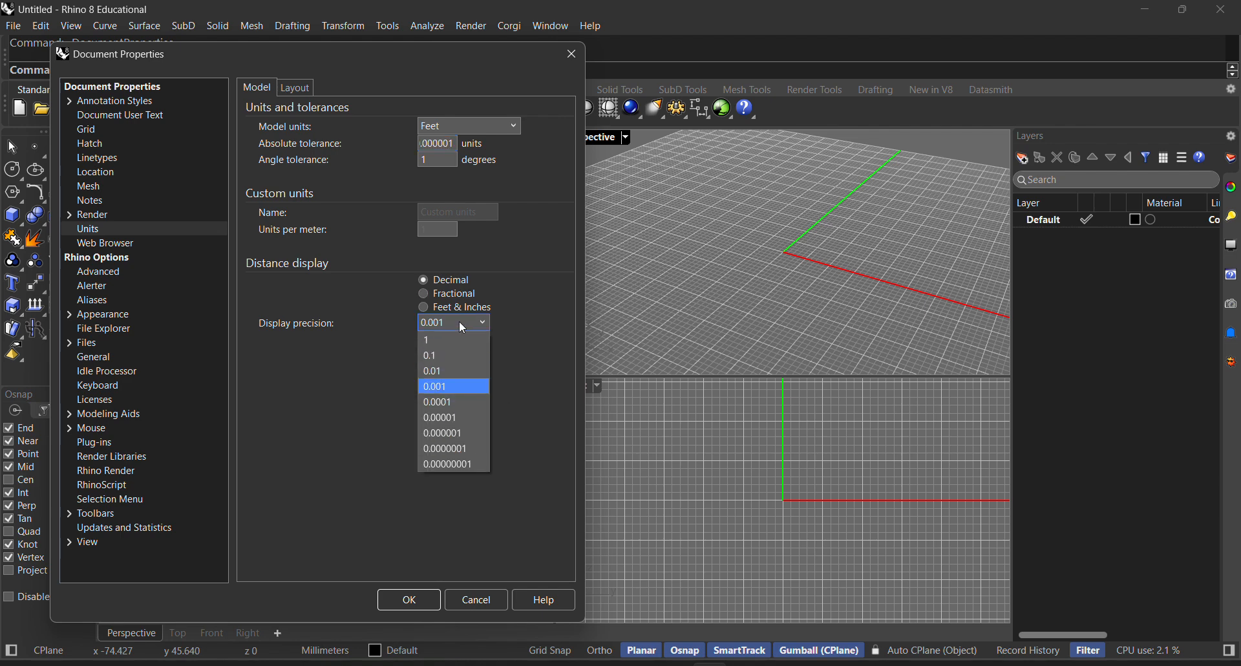
left_click(371, 386)
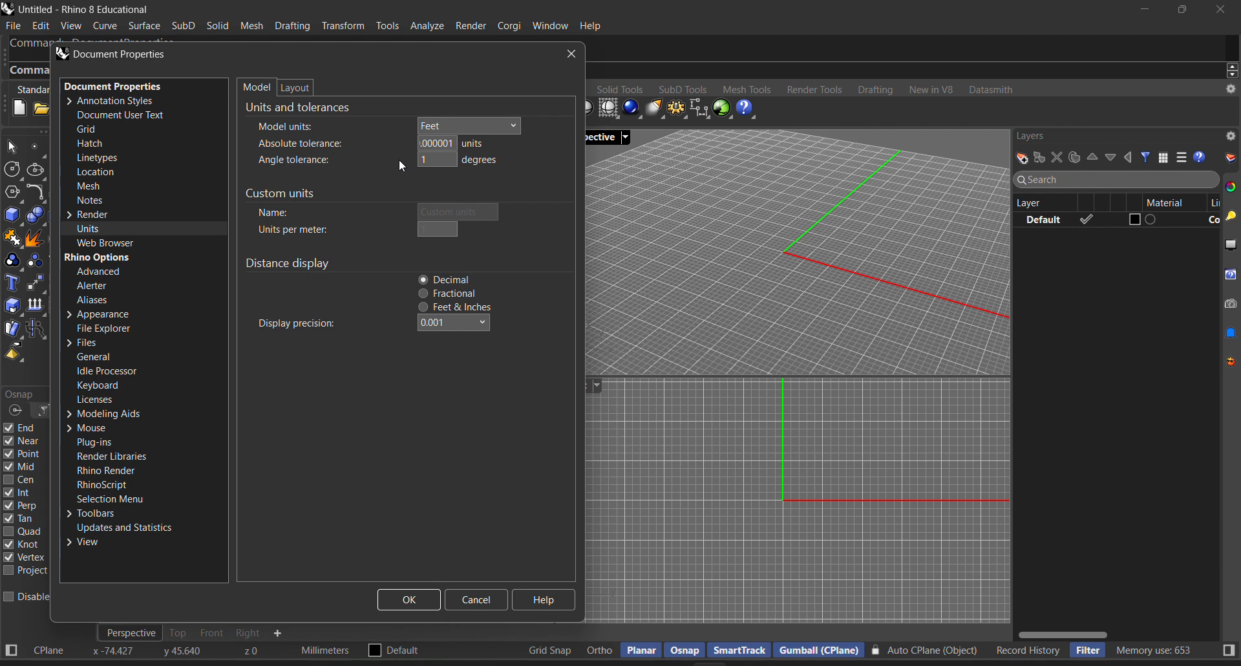
Step: Examine the precision options for the Fractional and Feet & Inches distance displays, and return the display to Decimal
left_click(446, 323)
left_click(377, 312)
left_click(458, 323)
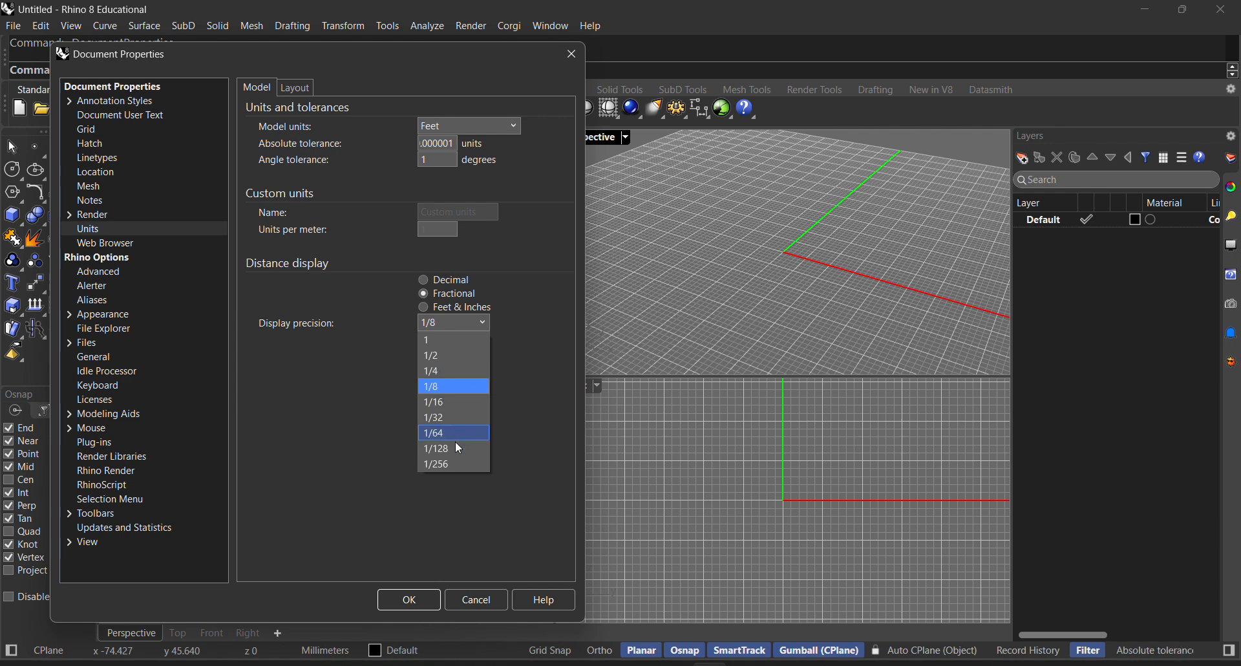
left_click(444, 306)
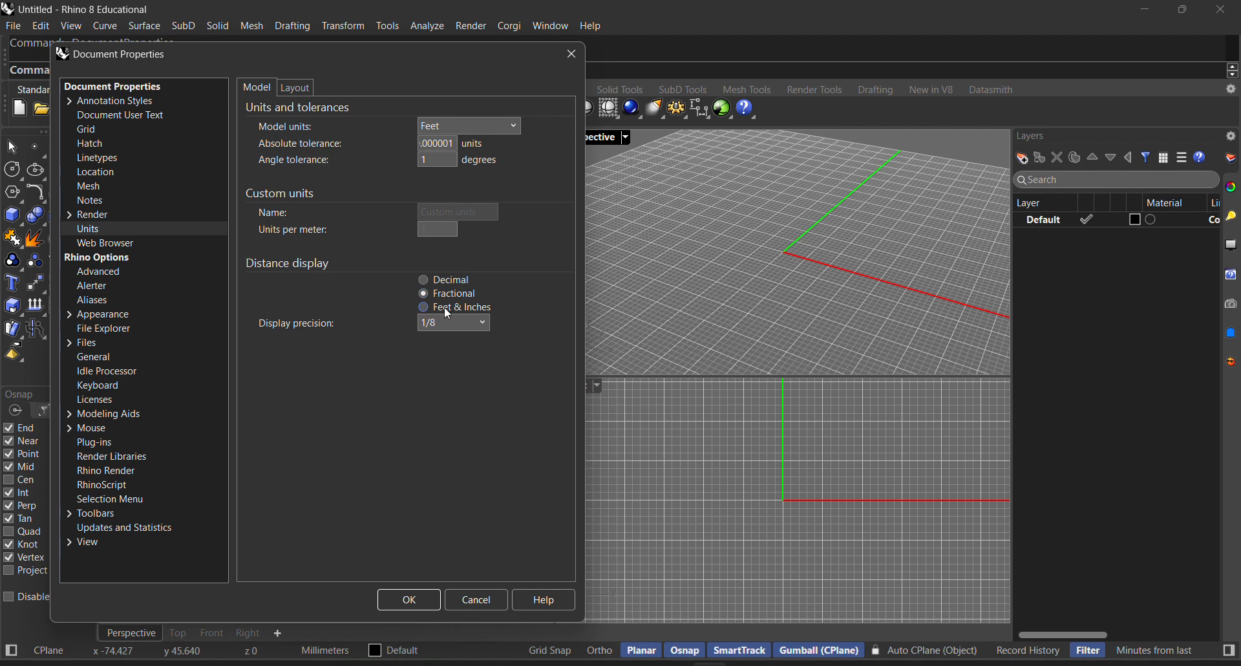
left_click(425, 306)
left_click(453, 322)
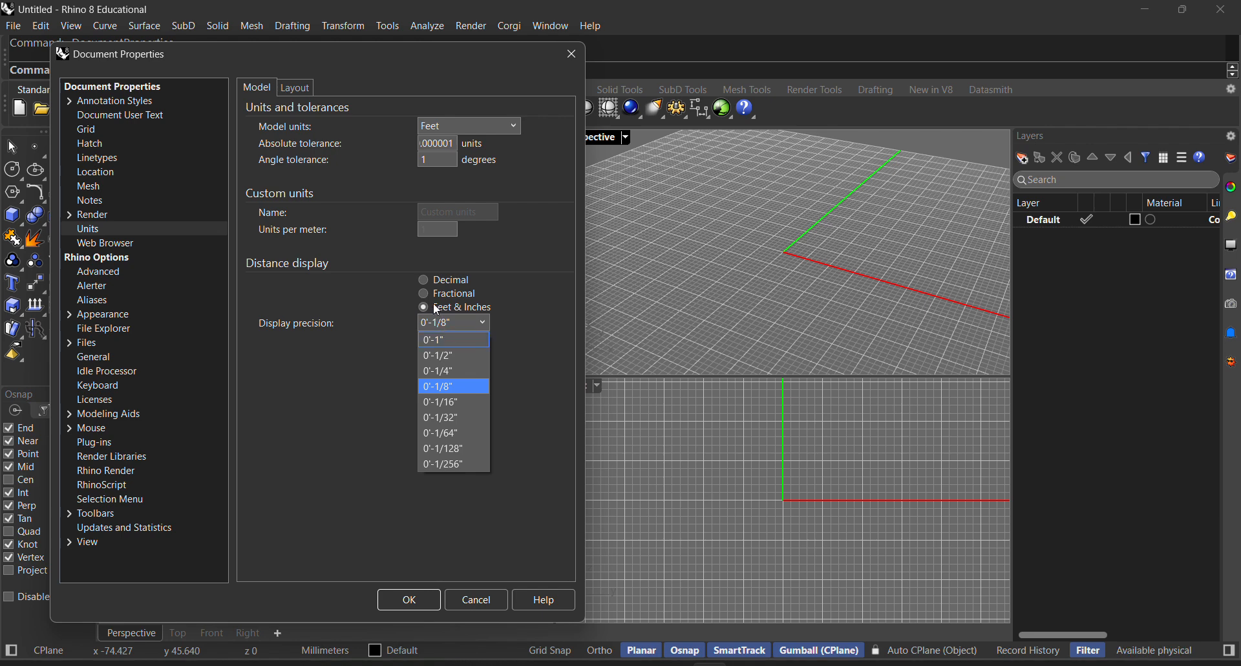
left_click(464, 322)
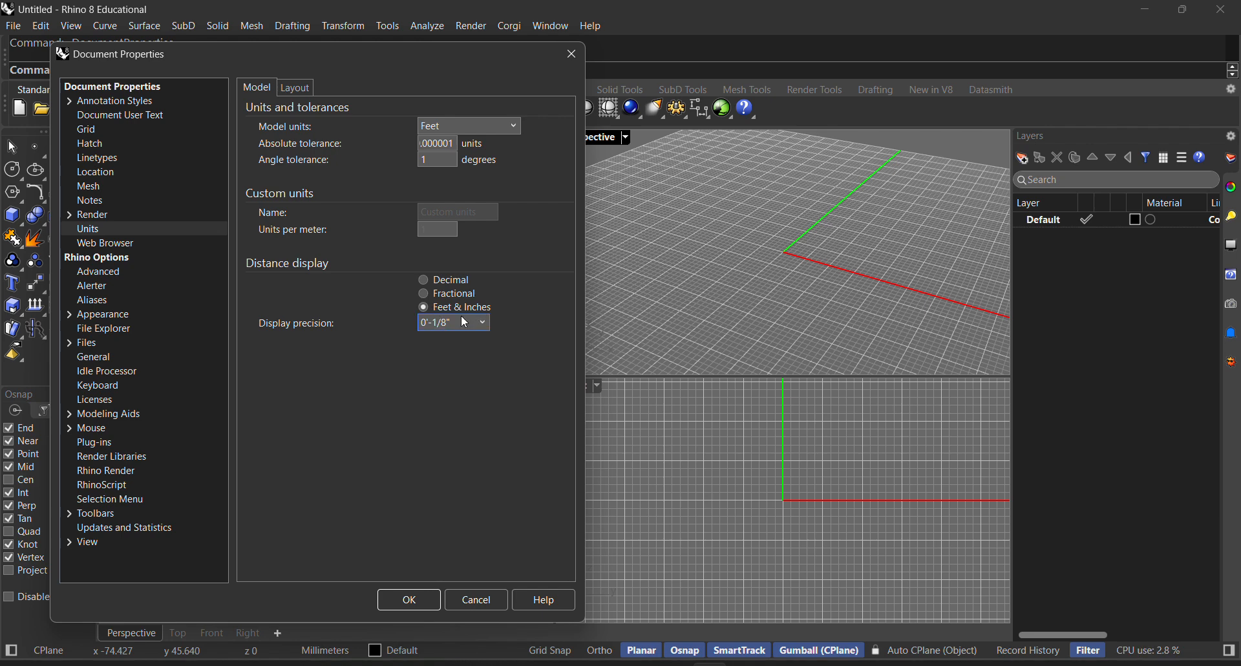
left_click(425, 280)
left_click(452, 323)
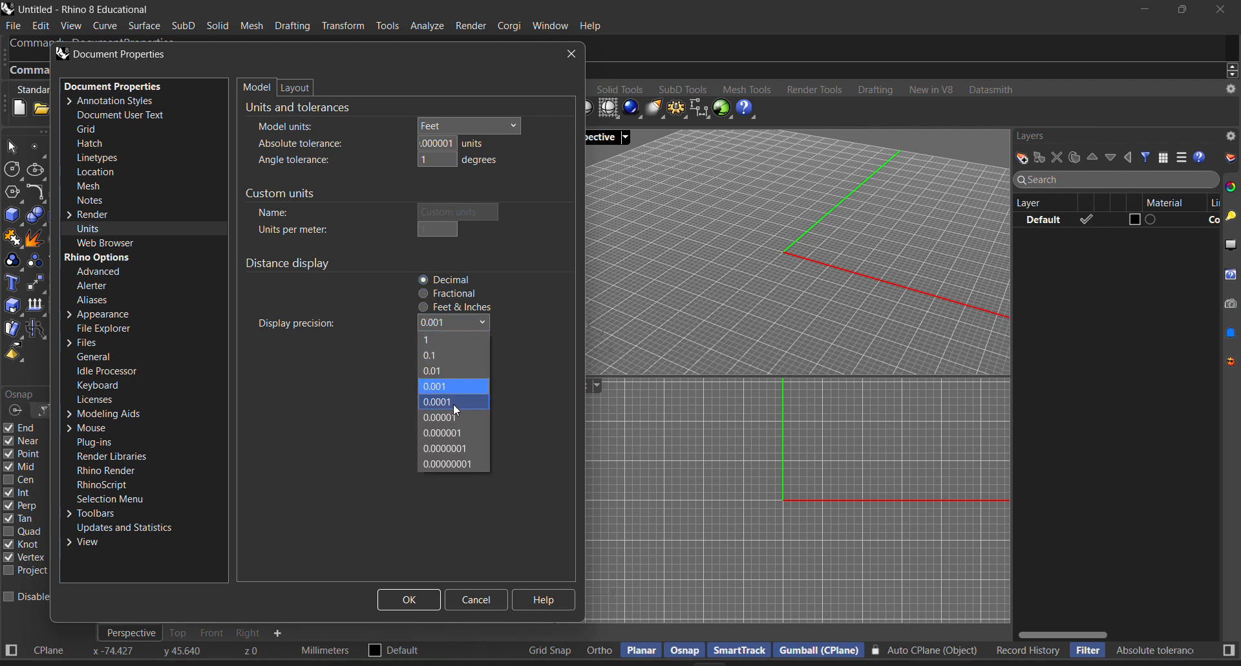
left_click(462, 255)
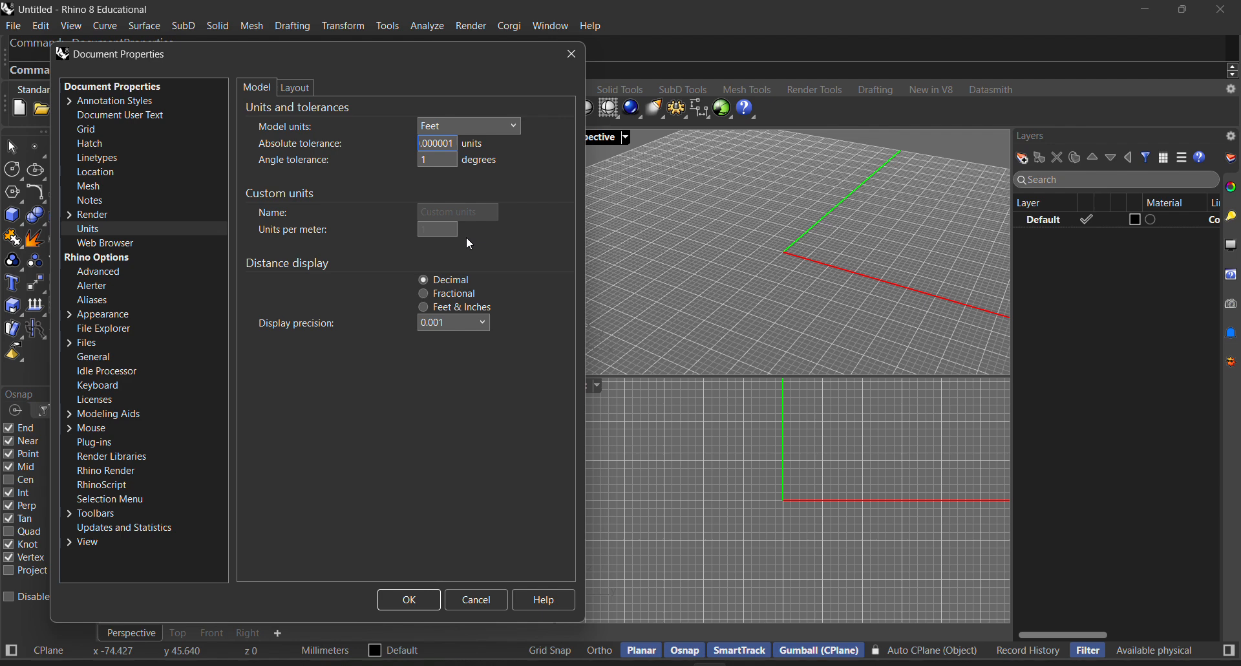
Step: Set the distance display precision to 0.00000001 and re-enter the zeros in the absolute tolerance
left_click(475, 323)
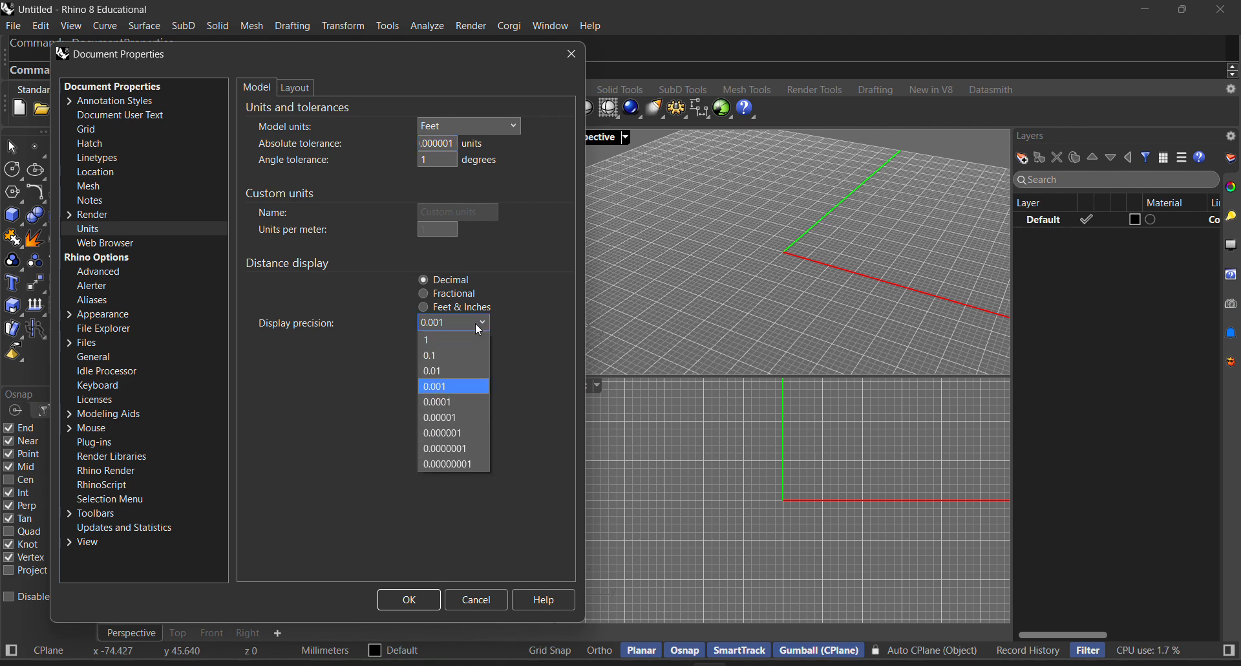
left_click(451, 464)
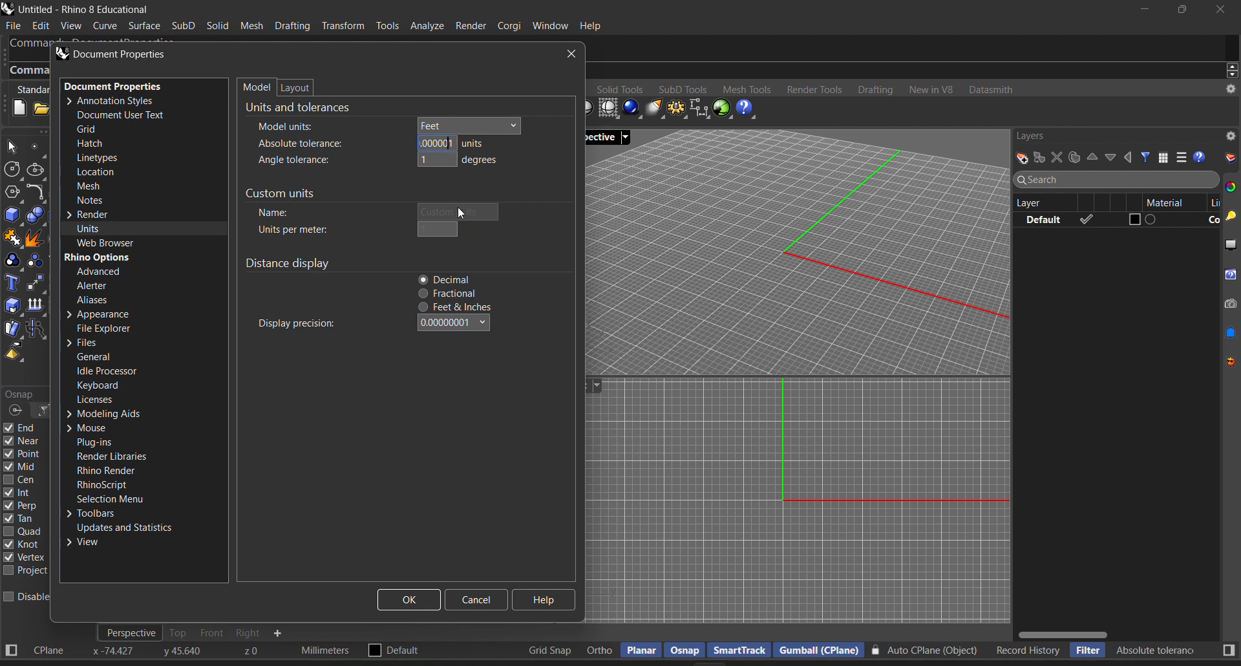
key("BackSpace")
key("BackSpace")
key("BackSpace")
key("BackSpace")
type("00000")
Step: Set the command prompt font to Jokerman in the Appearance options and move the dialog clear of the command line
left_click(123, 316)
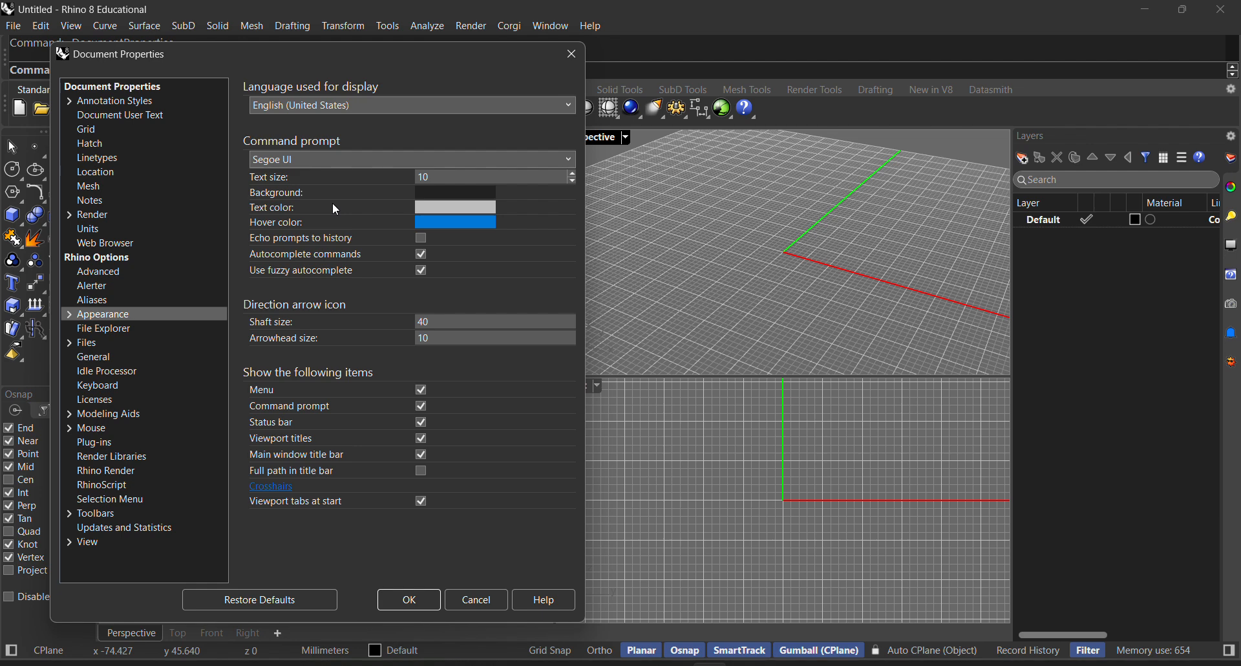
left_click(339, 161)
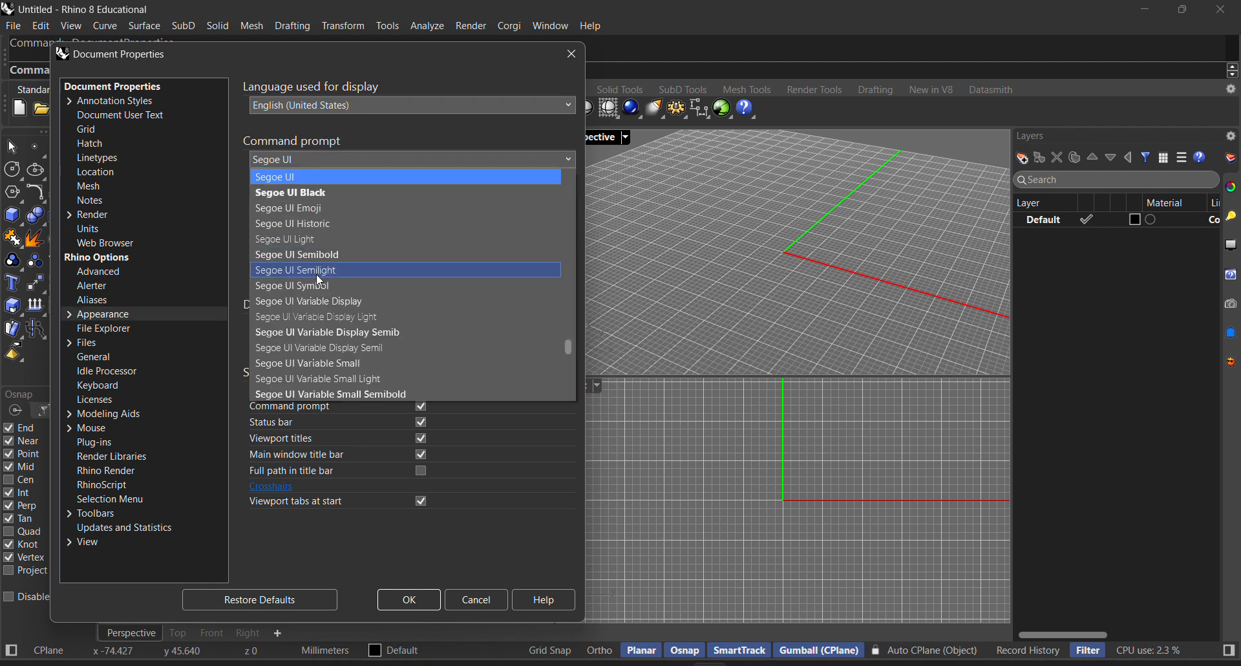
scroll(311, 253, "down", 6)
scroll(306, 271, "down", 12)
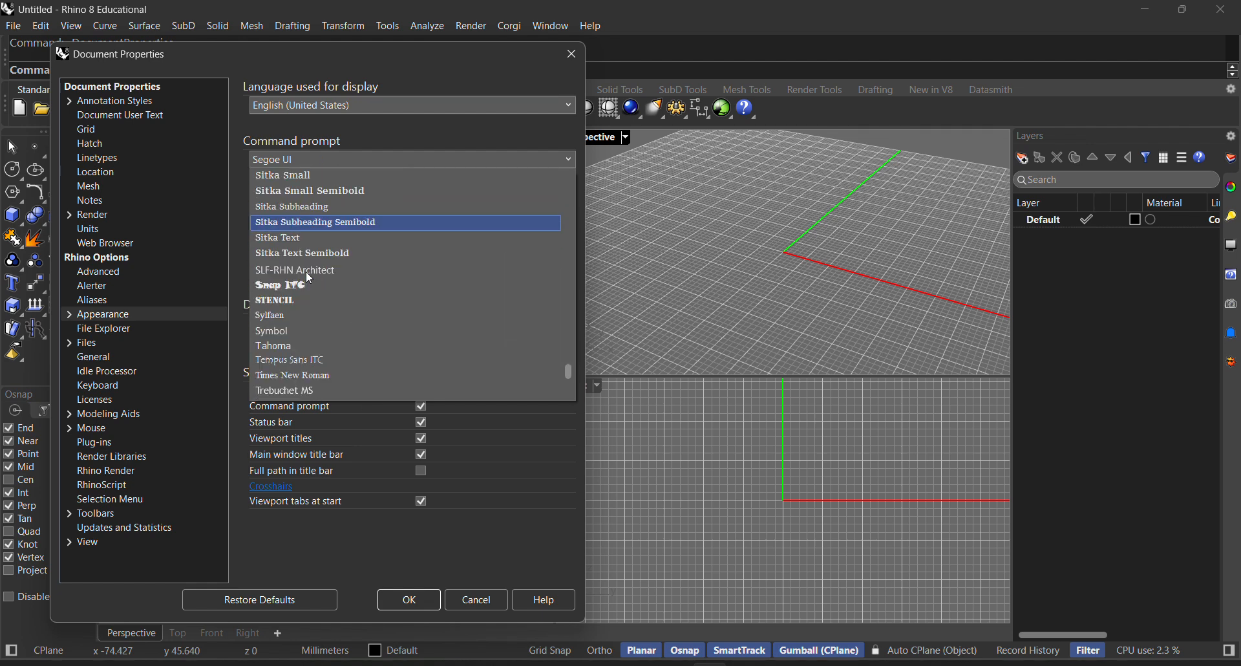
scroll(321, 316, "up", 11)
scroll(321, 321, "up", 12)
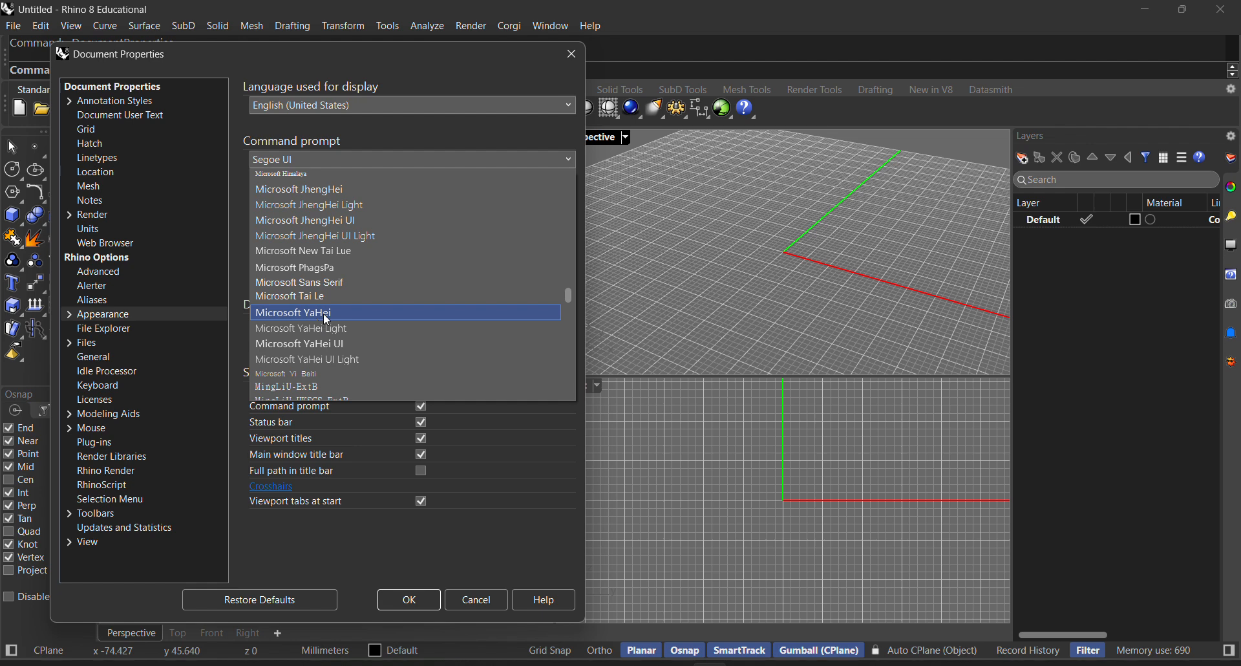
scroll(343, 271, "up", 7)
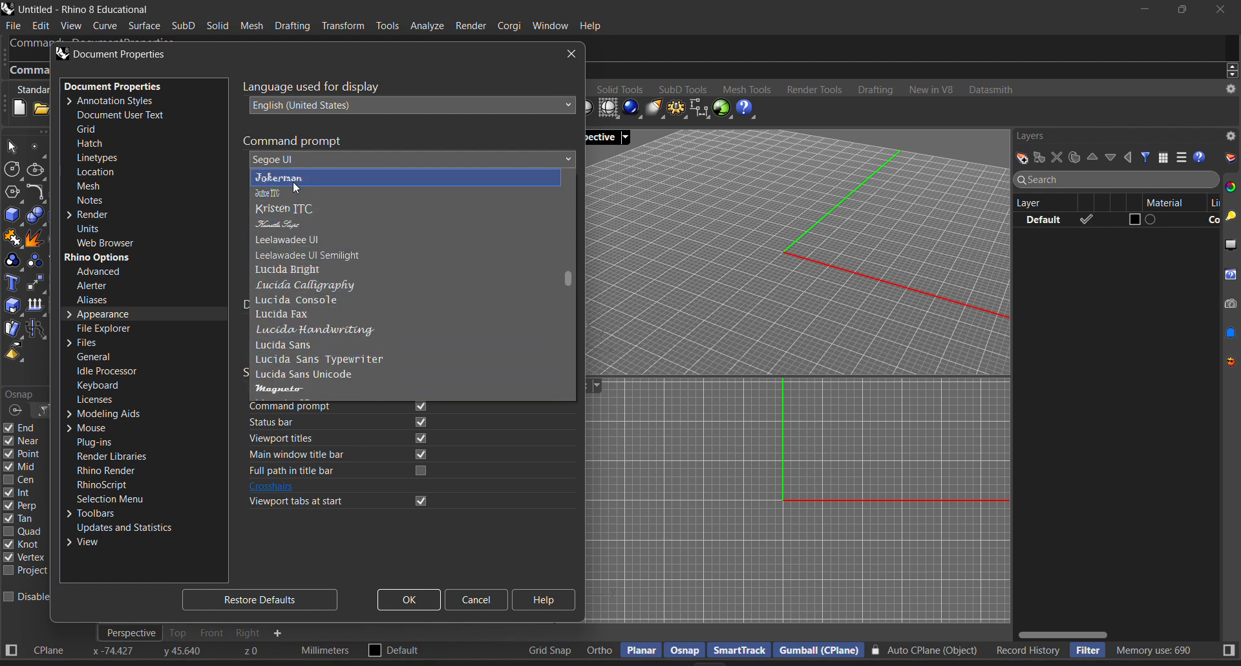
left_click(293, 181)
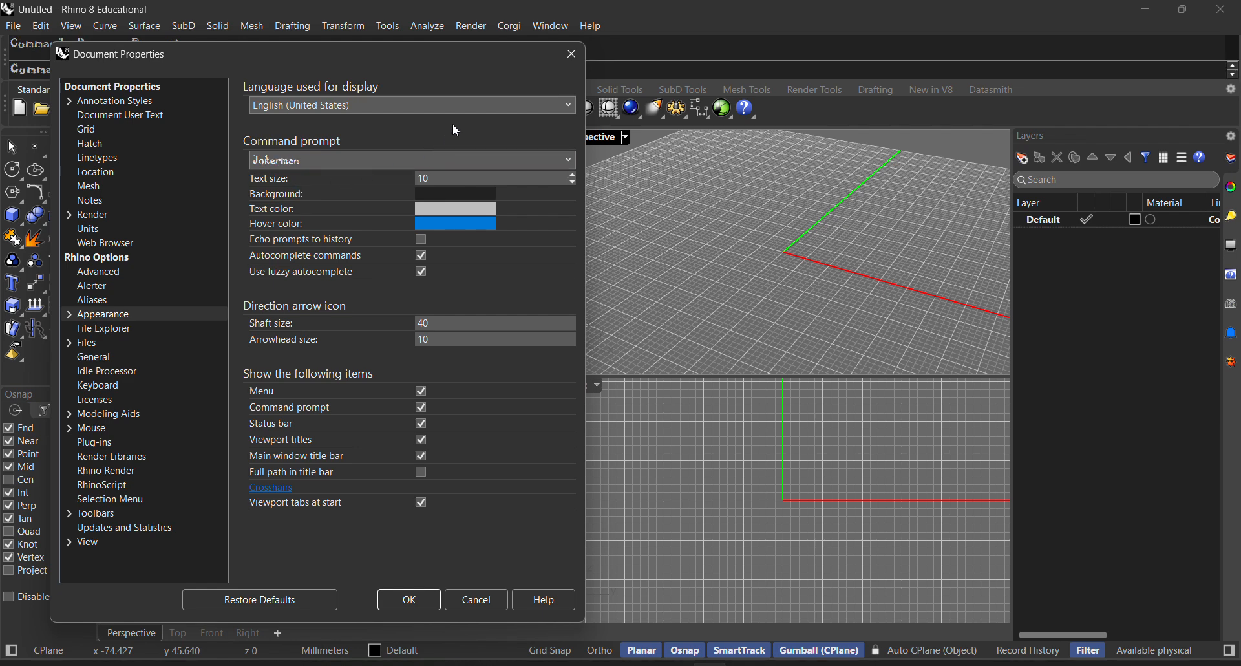
left_click_drag(446, 58, 565, 158)
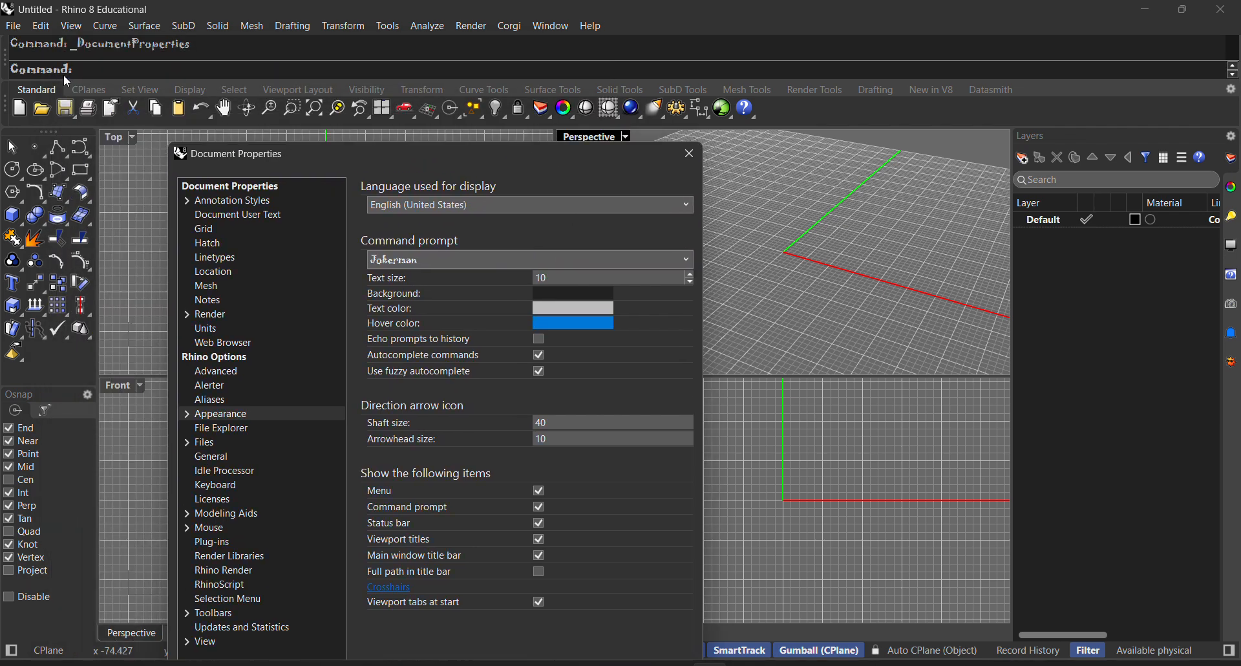
Step: Set the command prompt font back to Segoe UI
left_click(509, 258)
scroll(486, 396, "down", 20)
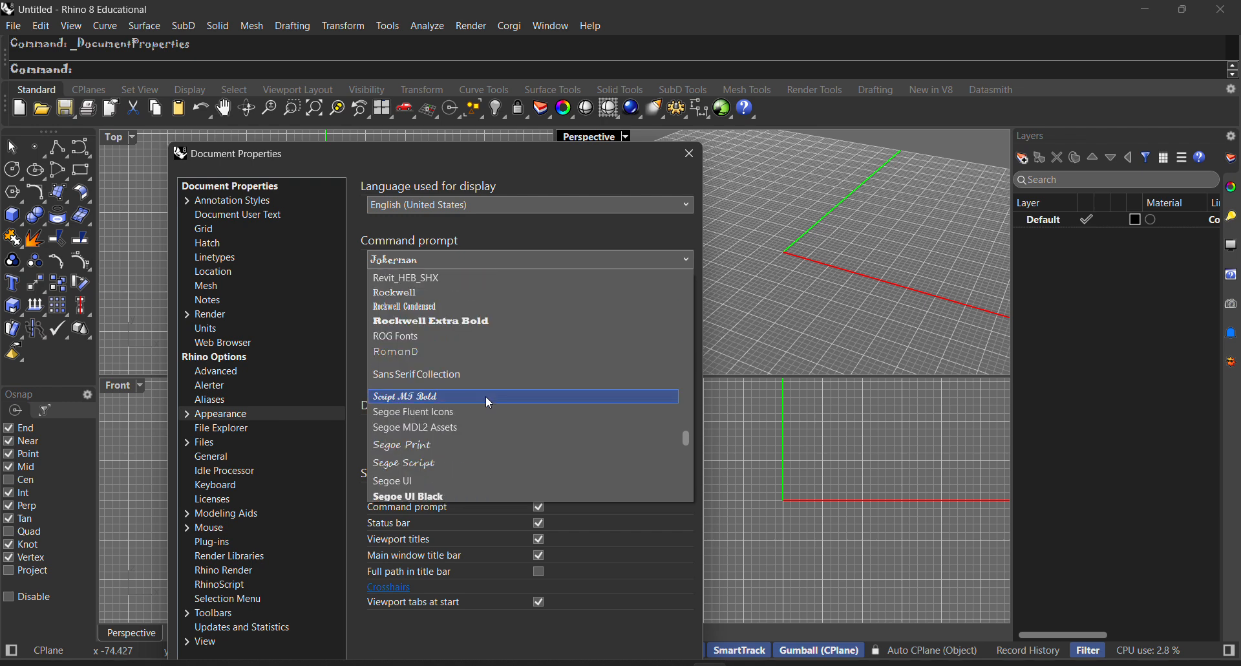
scroll(486, 396, "down", 10)
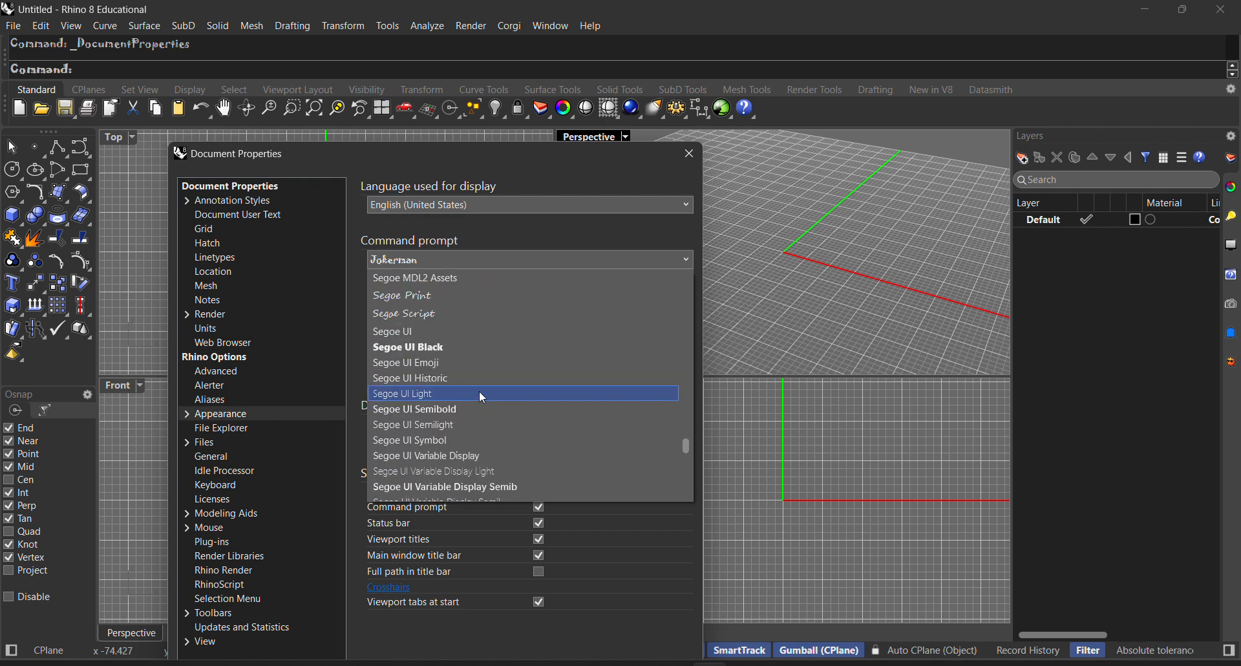
left_click(445, 331)
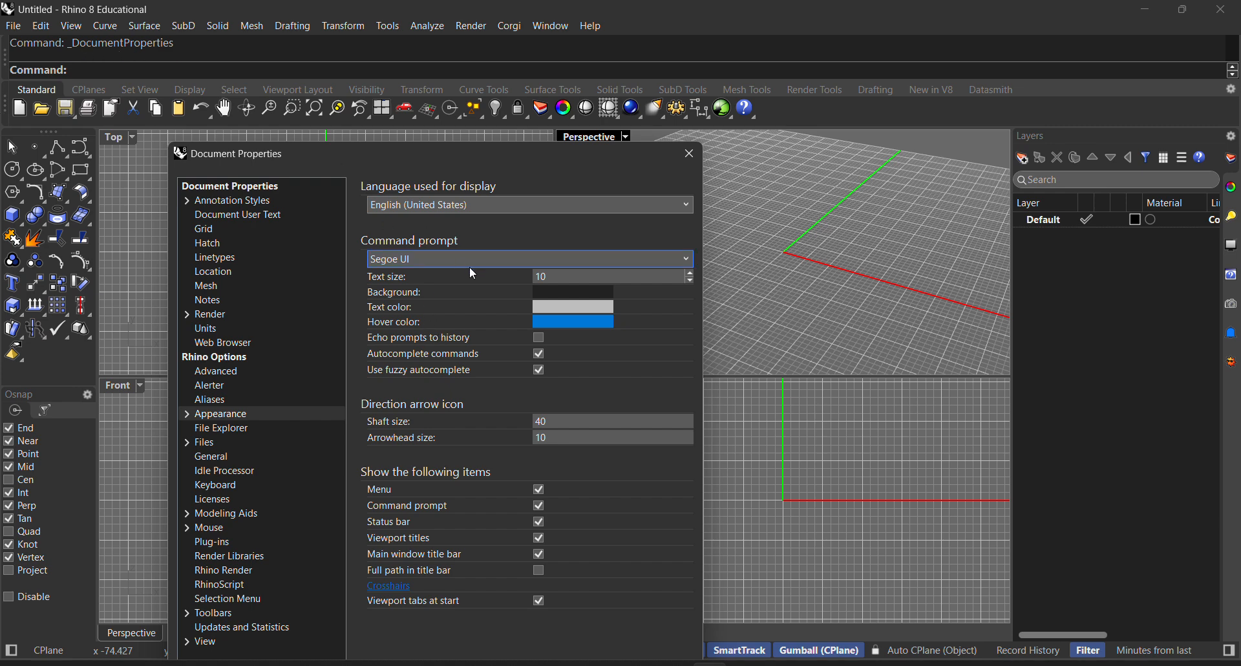
Step: Set the command prompt text size to 15
left_click(651, 276)
type("15")
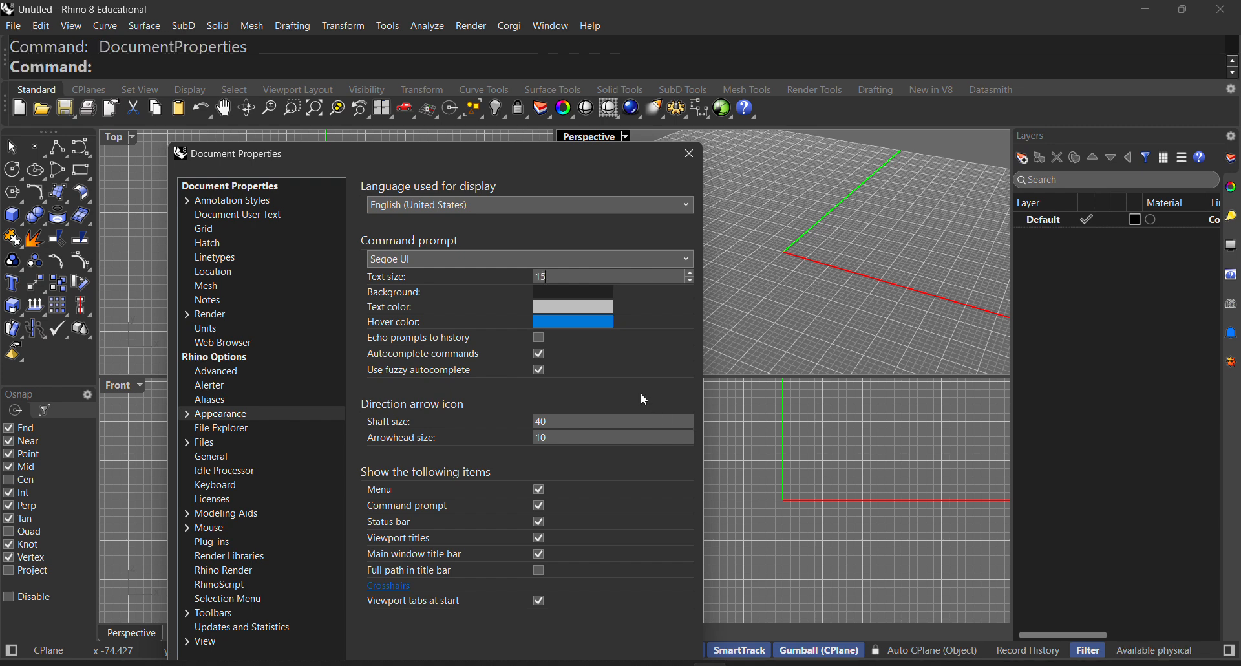
key("BackSpace")
key("BackSpace")
type("5")
Step: Try the dark red #A41212 as the command prompt text color and cancel the color selection
left_click(546, 306)
left_click(548, 296)
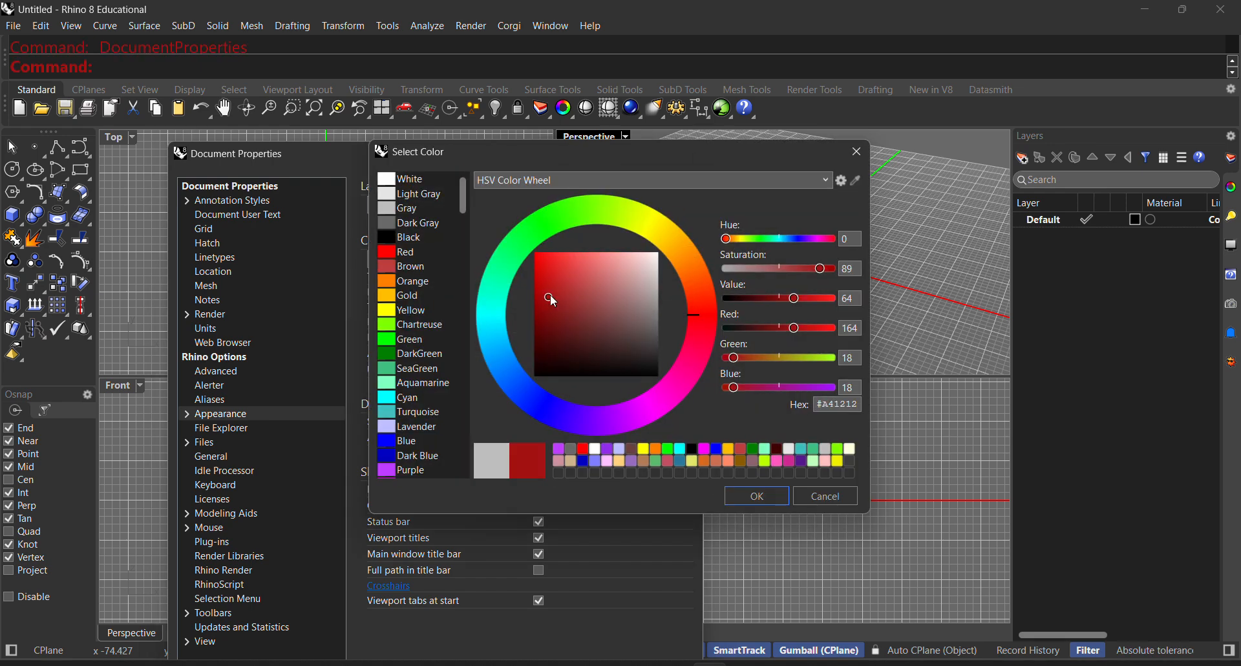
left_click(856, 151)
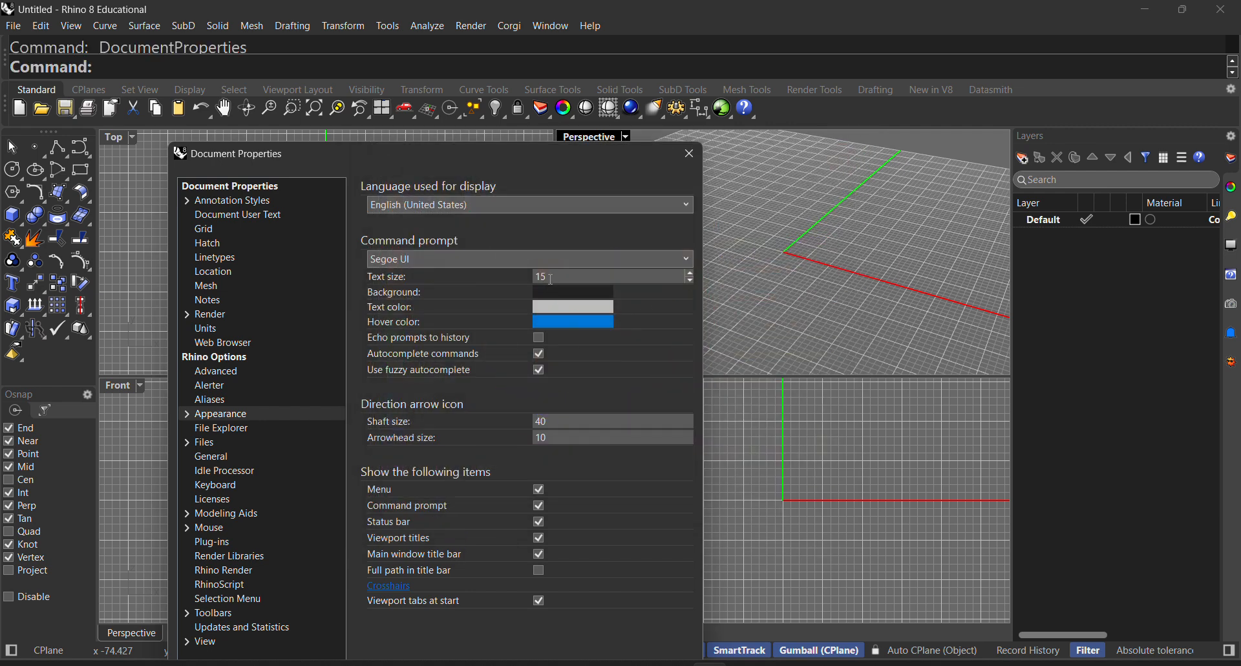
Step: Set the command prompt text size back to 10
double_click(550, 278)
key("BackSpace")
type("10")
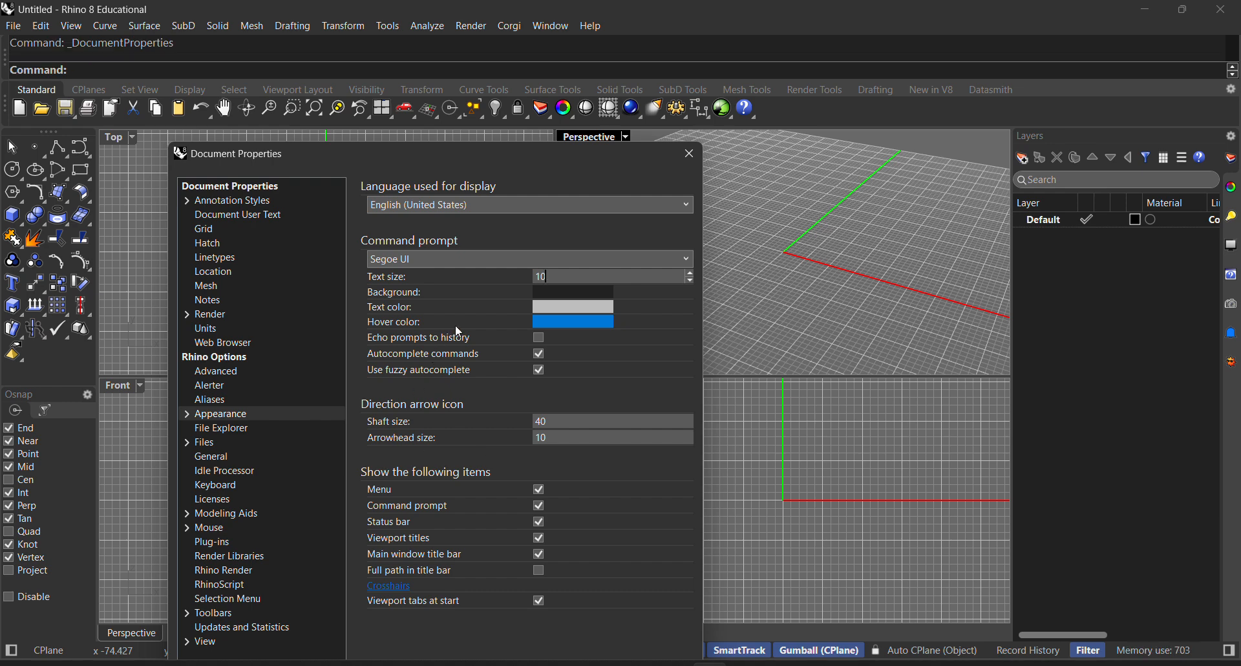
Step: Try several command prompt background colors, including dark blue #172863 and dark red #3F0000, and cancel the color selection
left_click(568, 298)
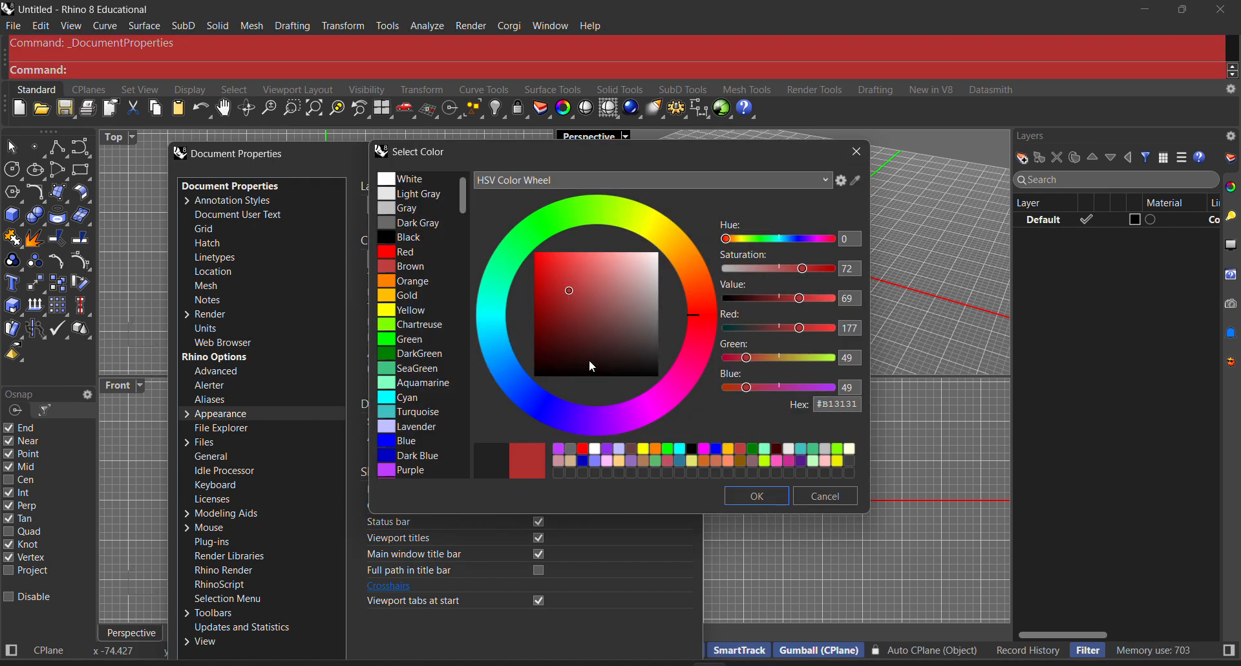
mouse_move(588, 359)
left_mouse_down()
mouse_move(645, 341)
mouse_move(592, 299)
mouse_move(601, 352)
mouse_move(543, 263)
mouse_move(564, 331)
left_mouse_up()
left_click(464, 319)
left_click(522, 383)
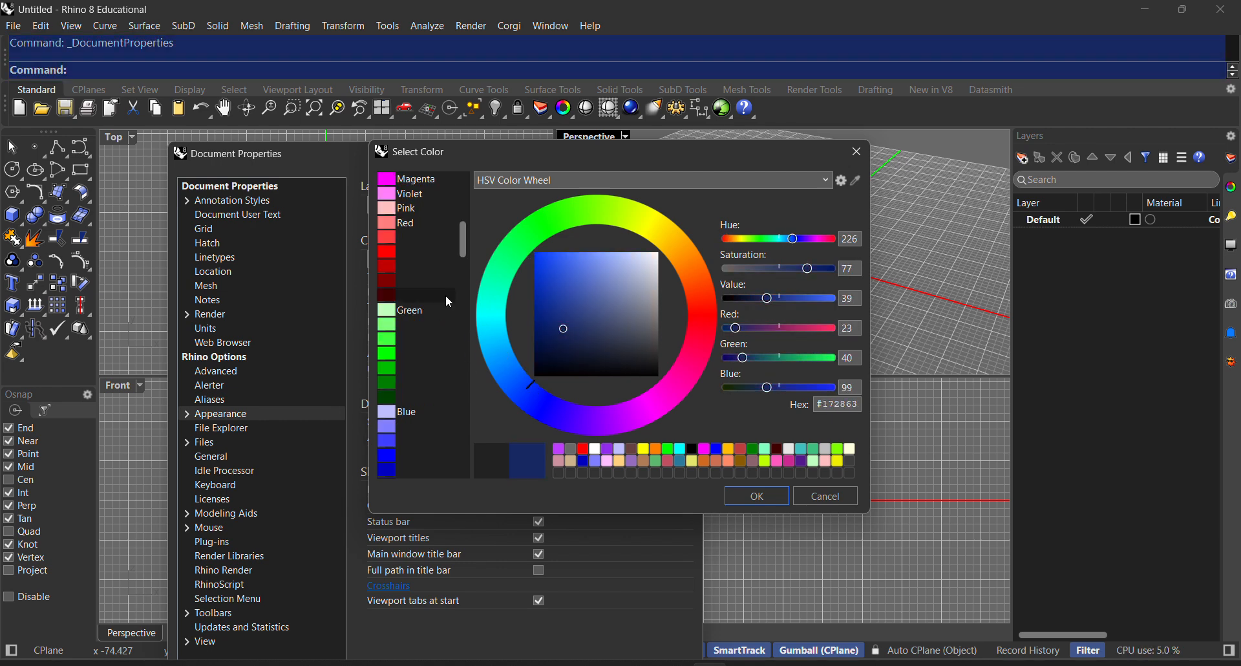
left_click(423, 237)
left_click(416, 292)
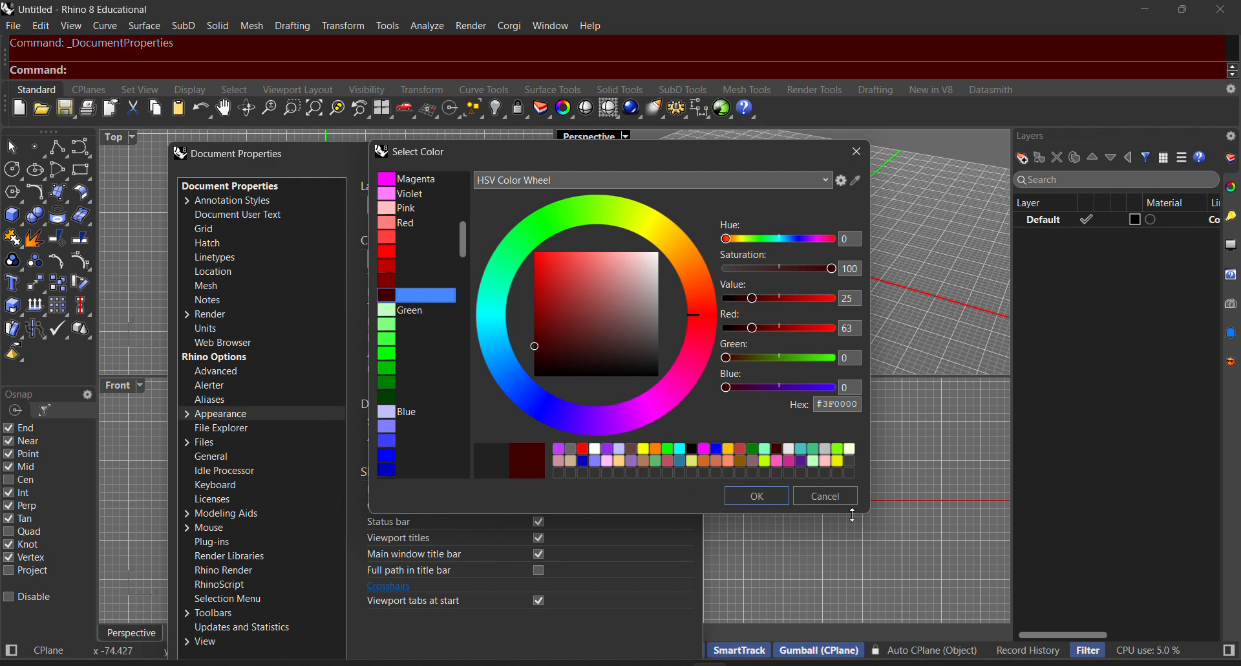
left_click(810, 497)
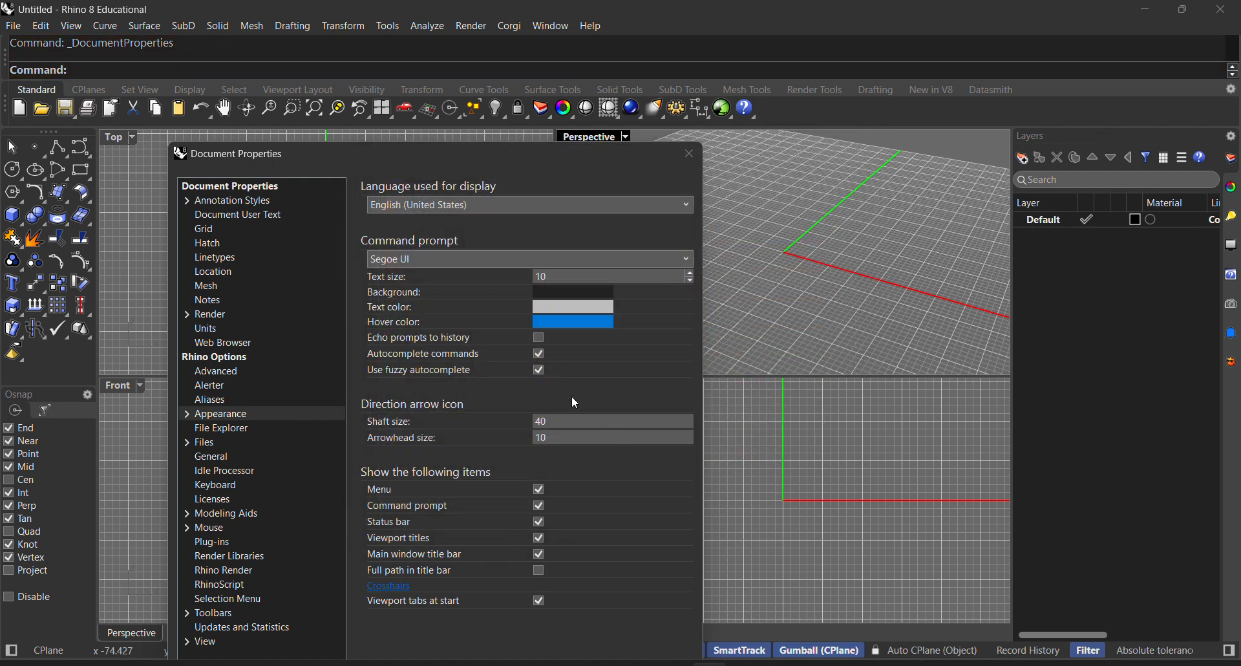
Step: Try the pale purple #CA93CD as the command prompt text color and cancel the color selection
left_click(548, 308)
left_click_drag(557, 318, 623, 276)
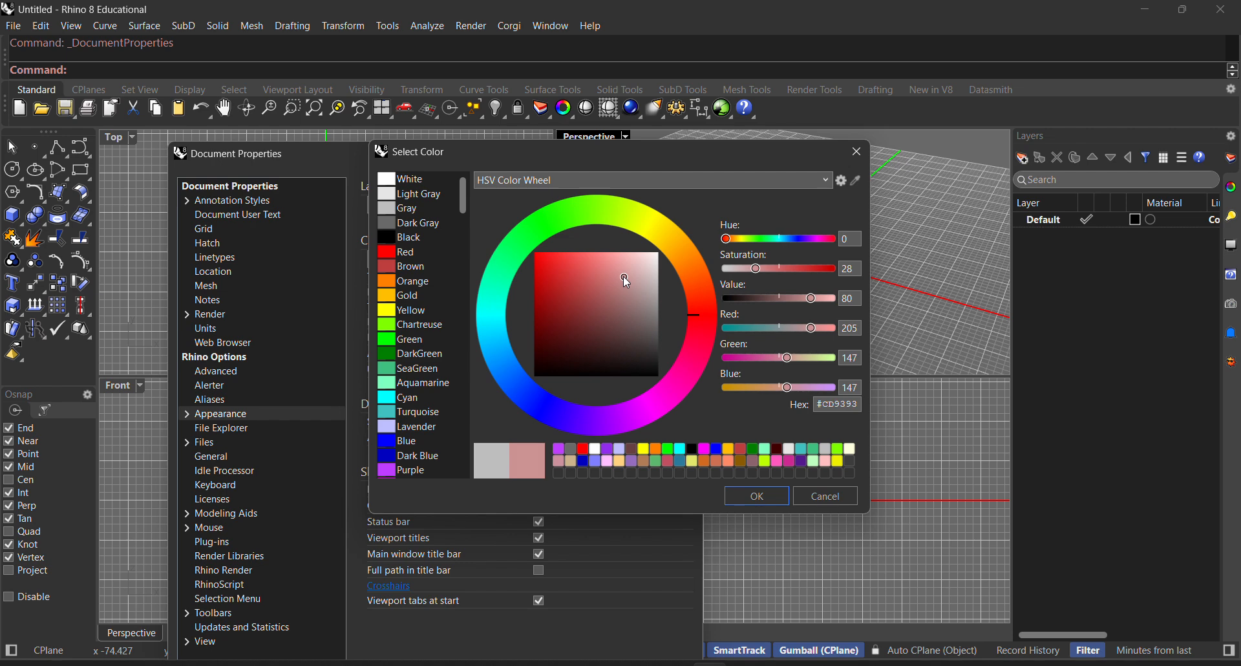
left_click(647, 390)
left_click_drag(659, 411, 653, 422)
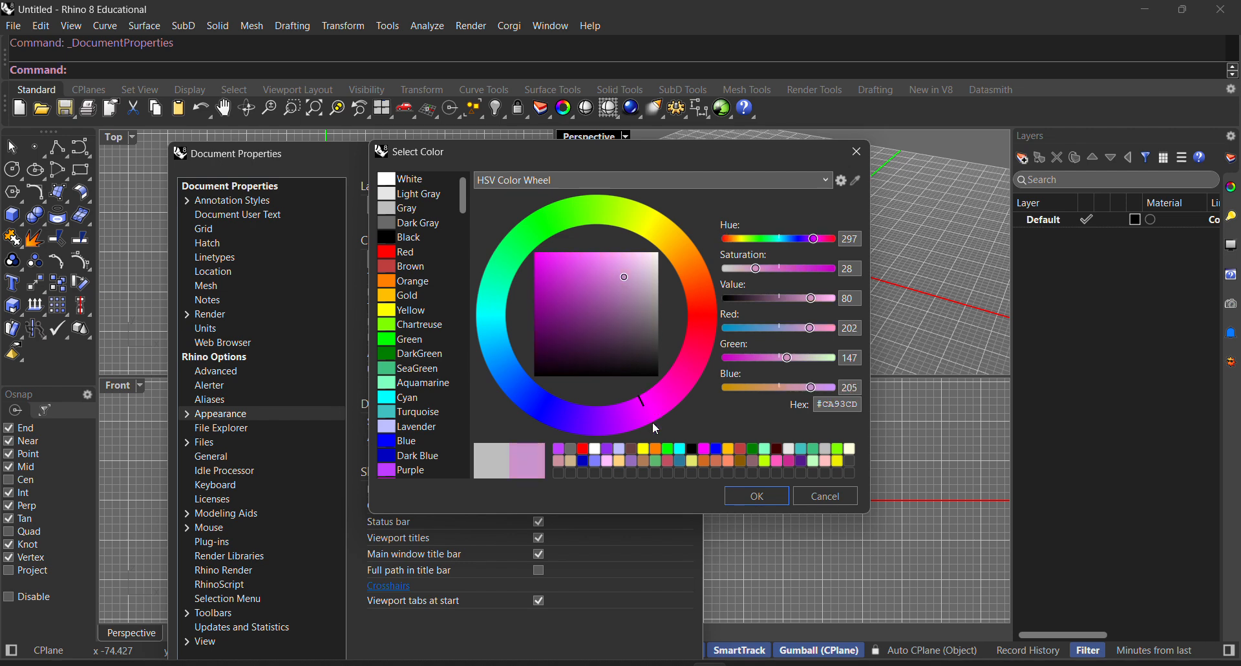
left_click(816, 501)
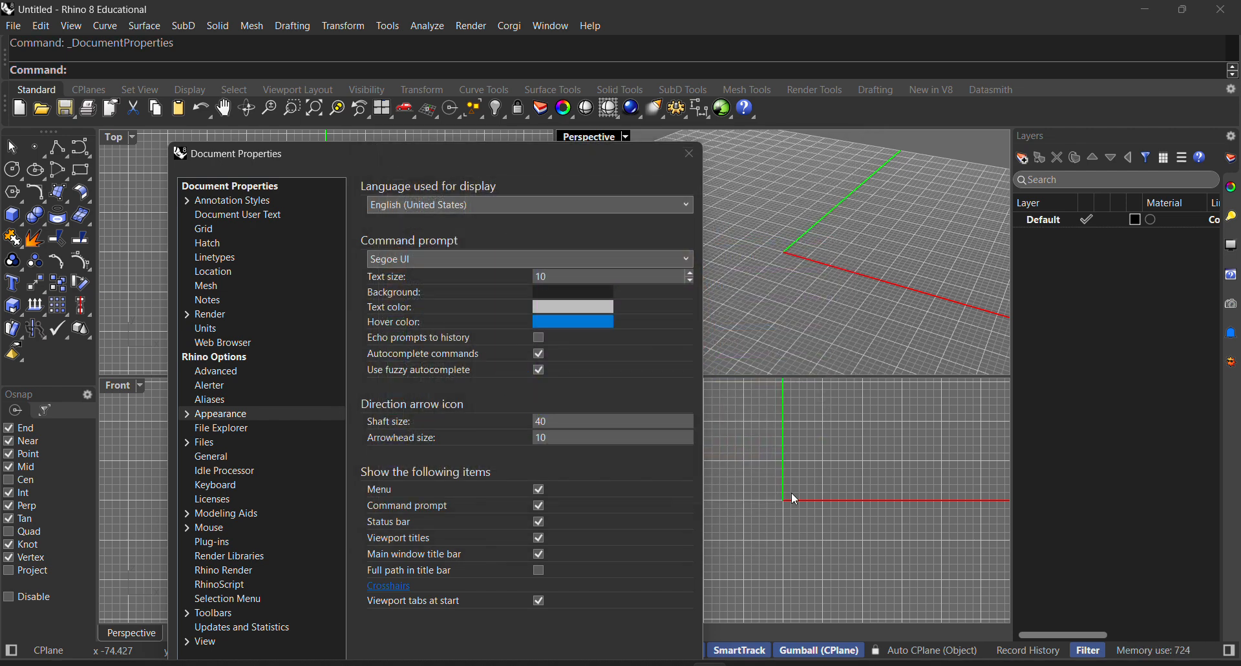
Step: Try the dark blue #174264 as the command prompt hover color and cancel the color selection
left_click(563, 324)
left_click(562, 327)
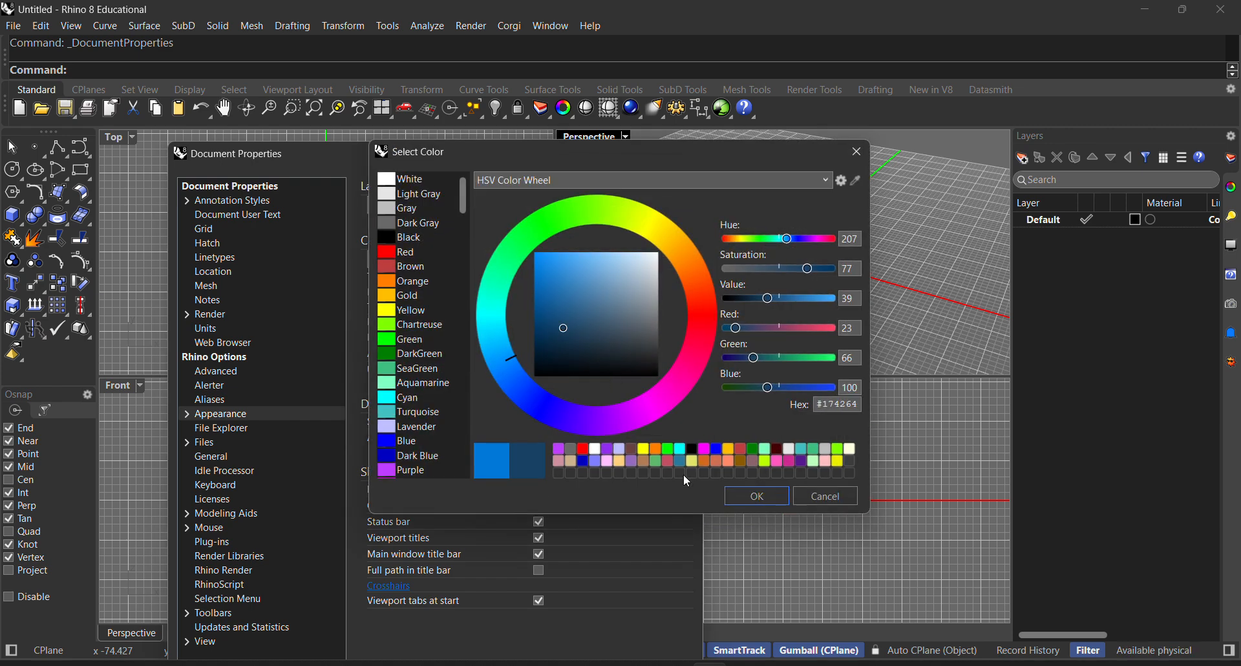
left_click(826, 496)
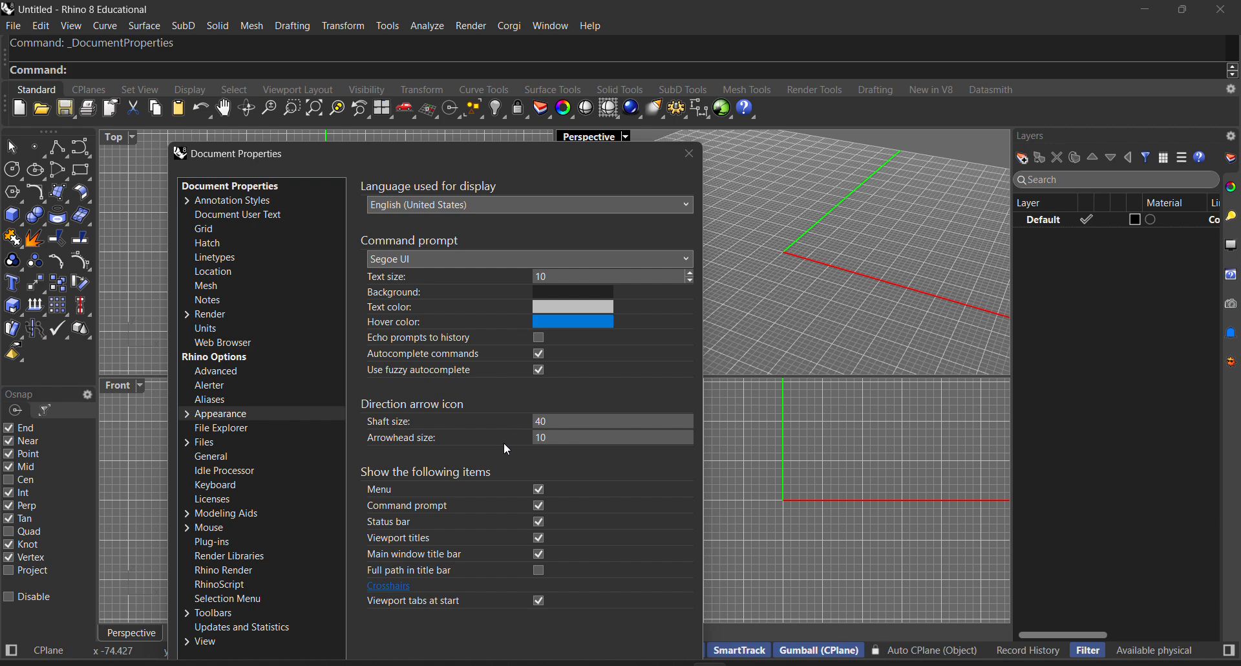
Step: Open the Colors settings under Appearance and apply the Dark color scheme
left_click(185, 413)
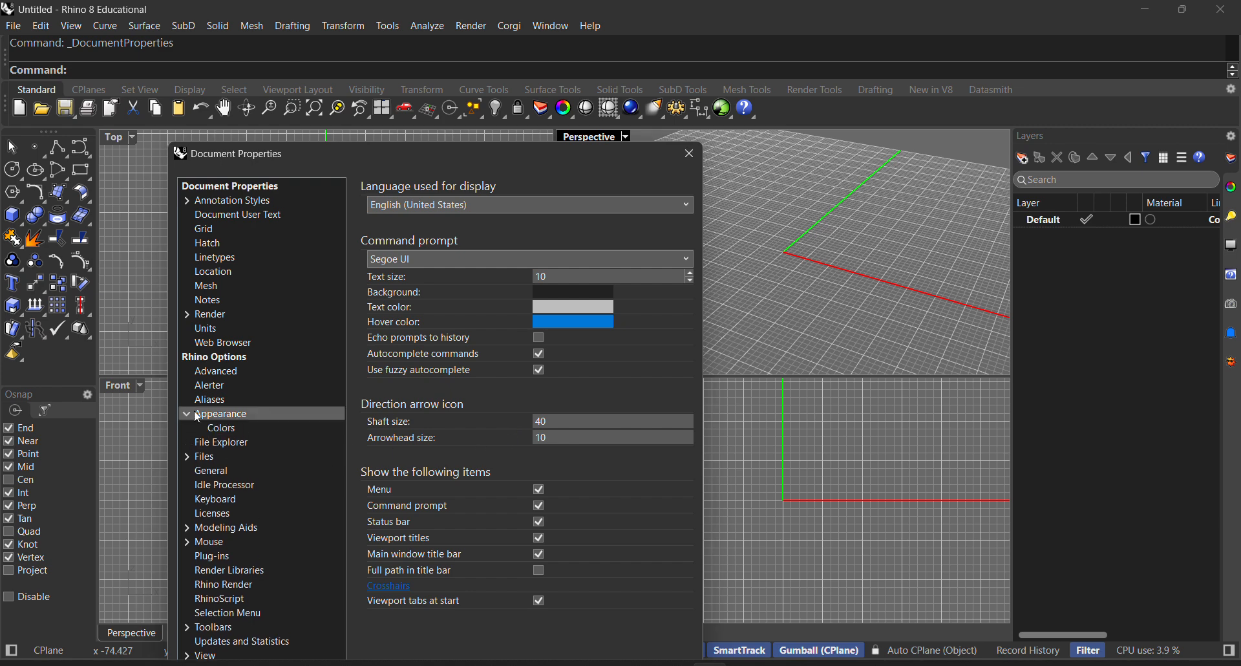
left_click(257, 428)
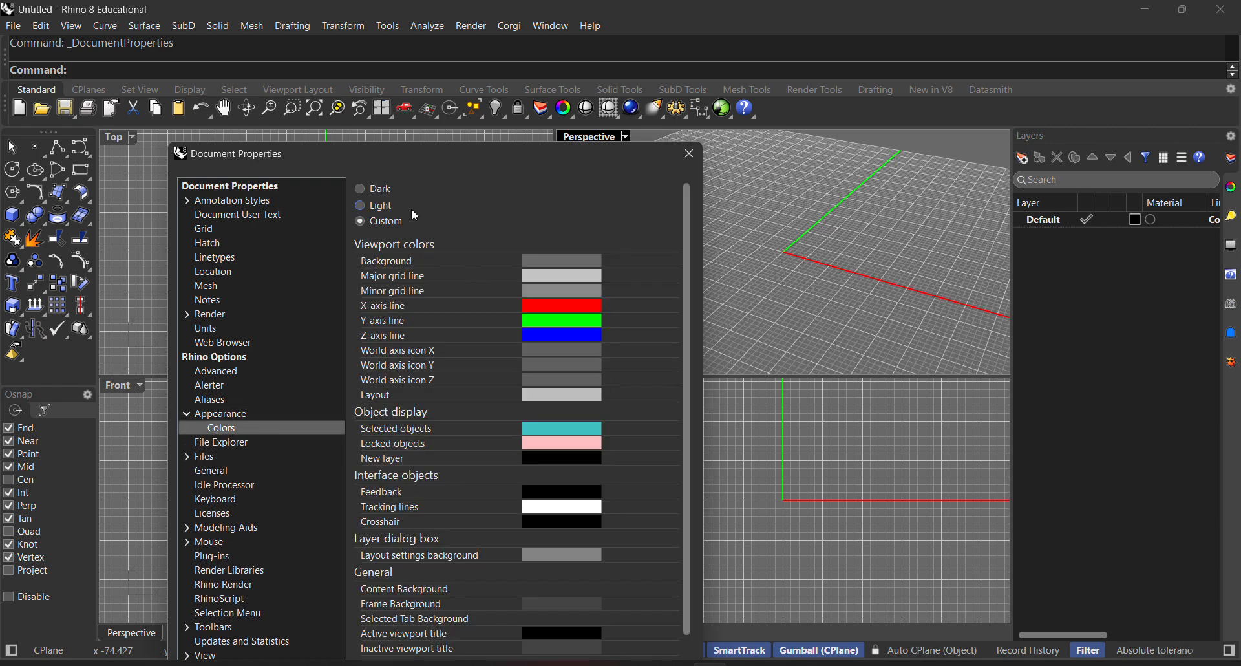
left_click(364, 190)
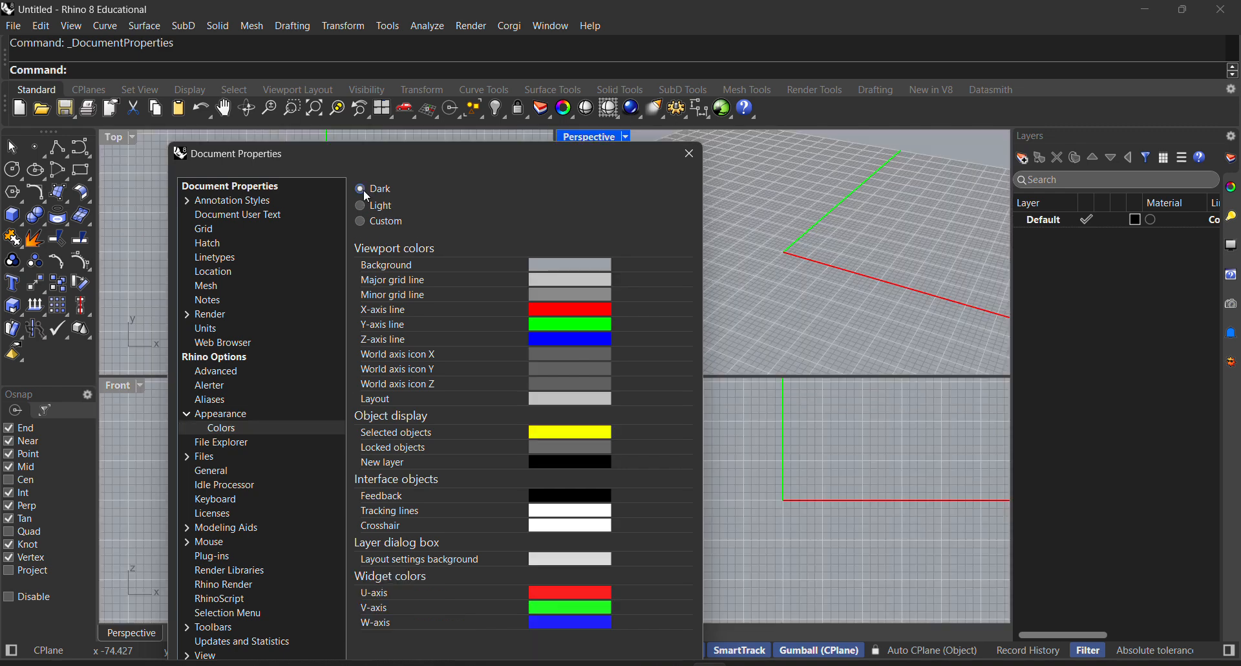
Step: Preview the Light and Custom color schemes, and return to the Dark scheme
left_click(360, 207)
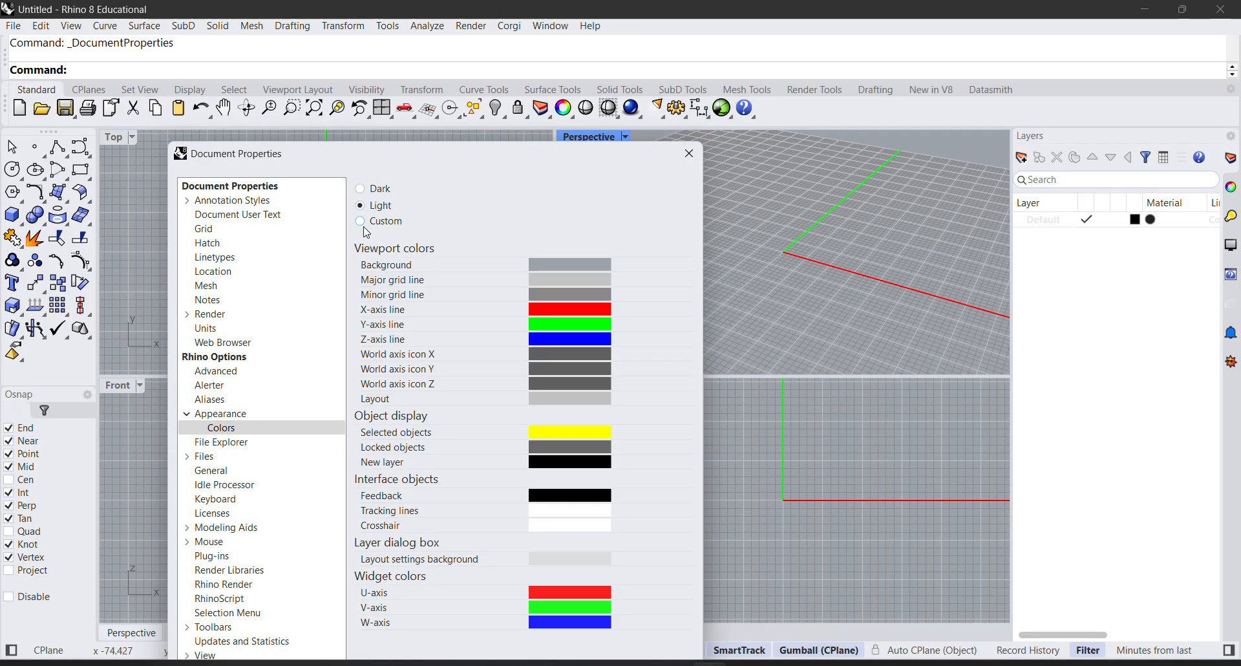
left_click(360, 221)
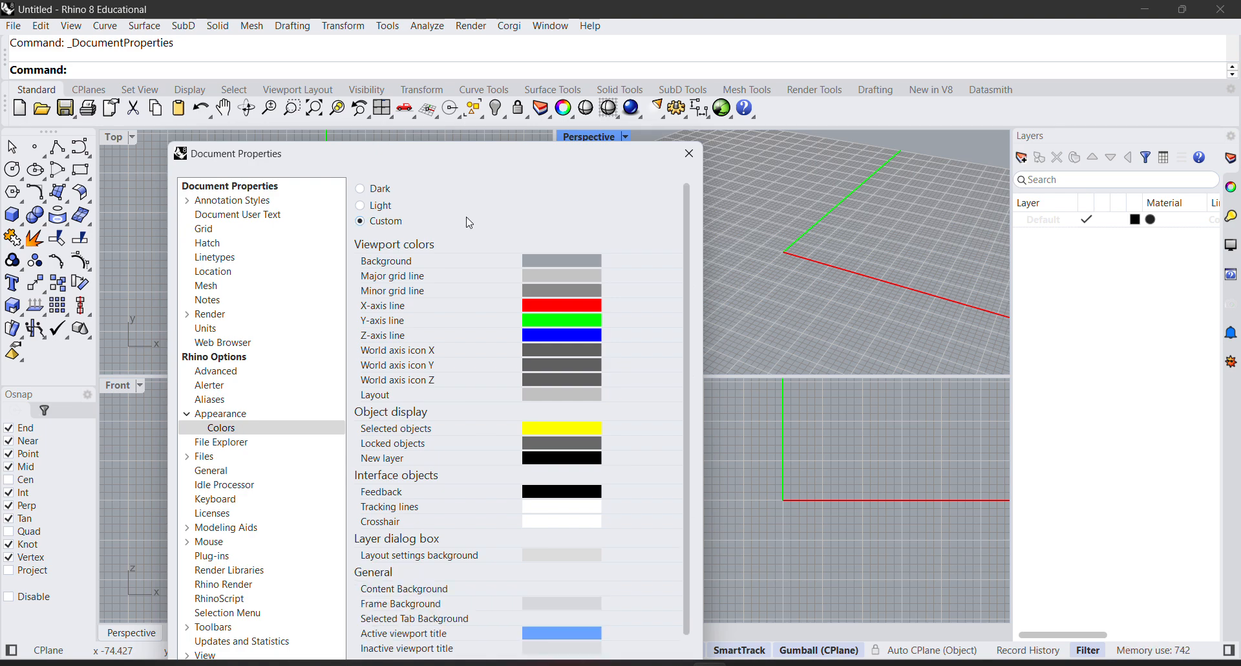
left_click(360, 188)
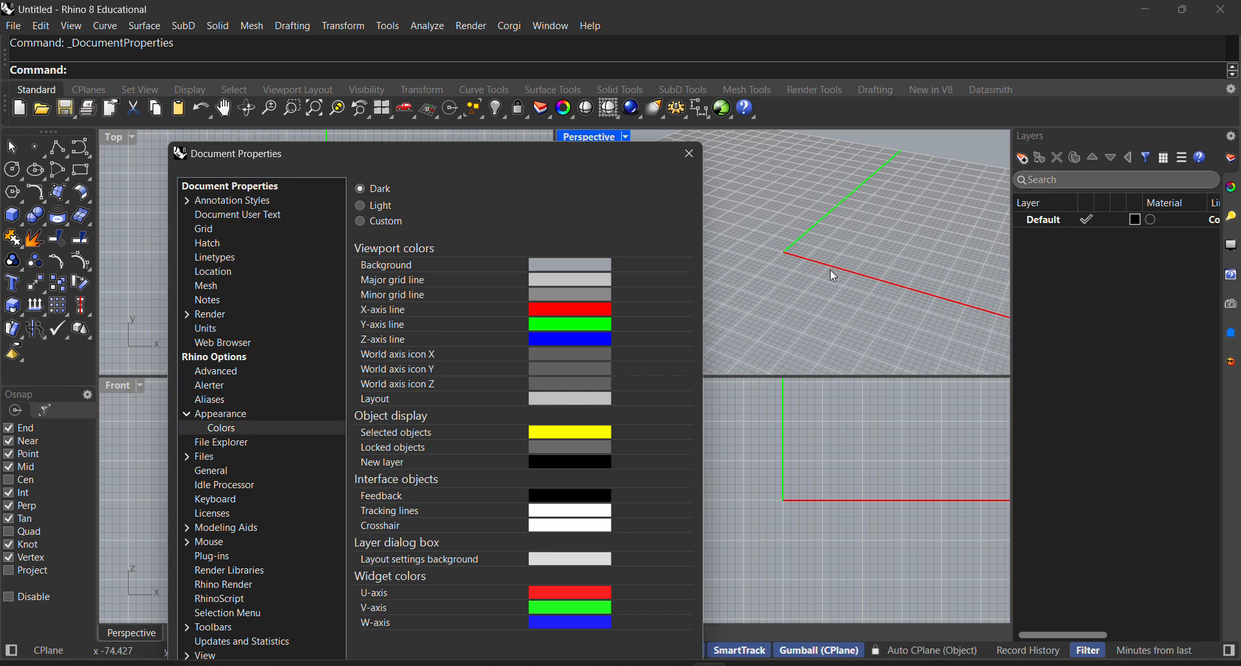
Step: Try several colors for the viewport's Y-axis line, including Cyan, and set it to Chartreuse
mouse_move(340, 157)
left_mouse_down()
mouse_move(673, 211)
mouse_move(344, 276)
mouse_move(337, 192)
mouse_move(553, 246)
mouse_move(337, 143)
left_mouse_up()
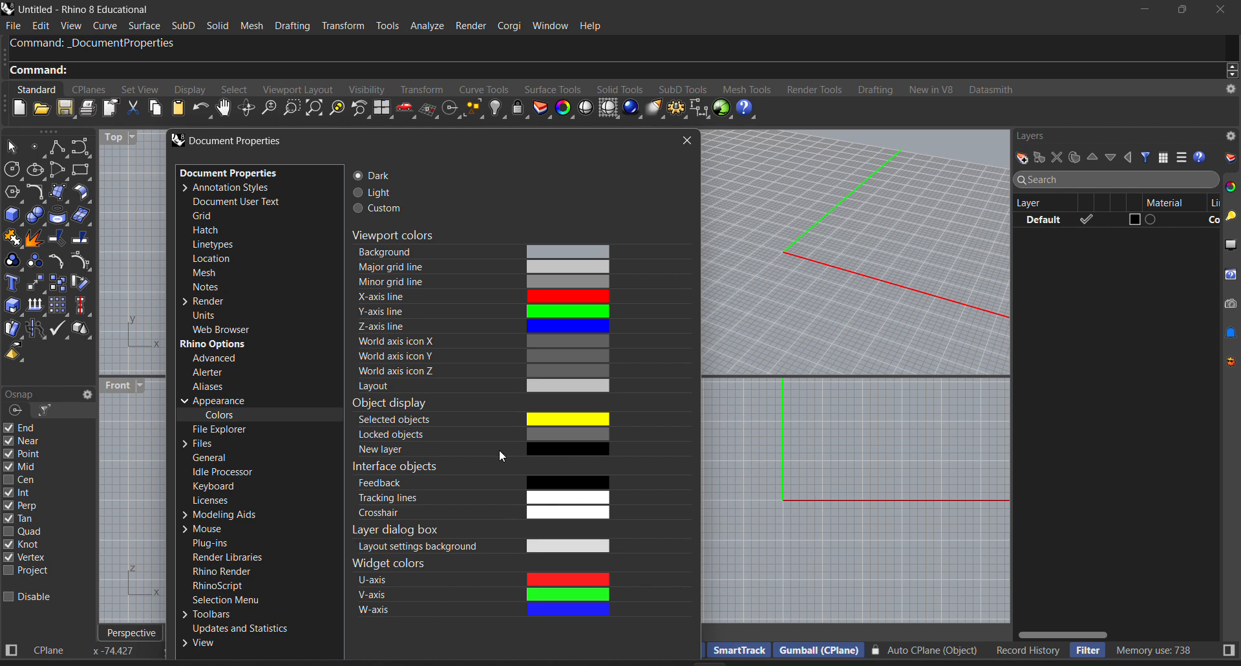
left_click(582, 313)
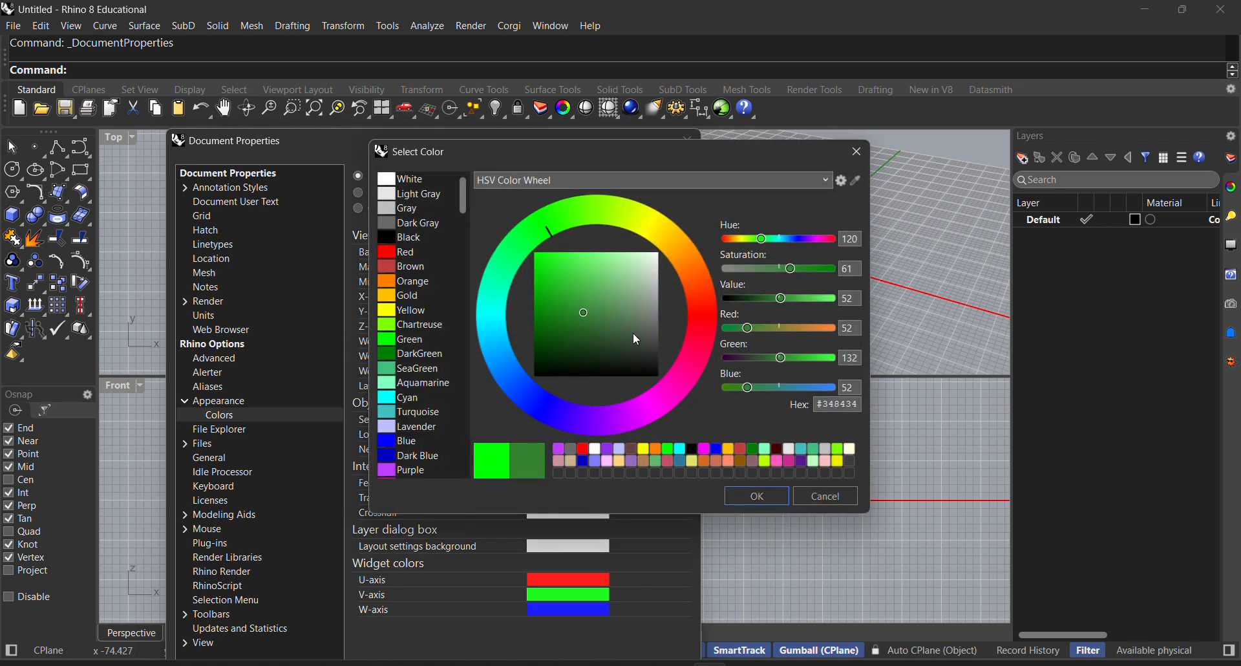
mouse_move(633, 333)
left_mouse_down()
mouse_move(585, 354)
mouse_move(540, 329)
left_mouse_up()
left_click(424, 339)
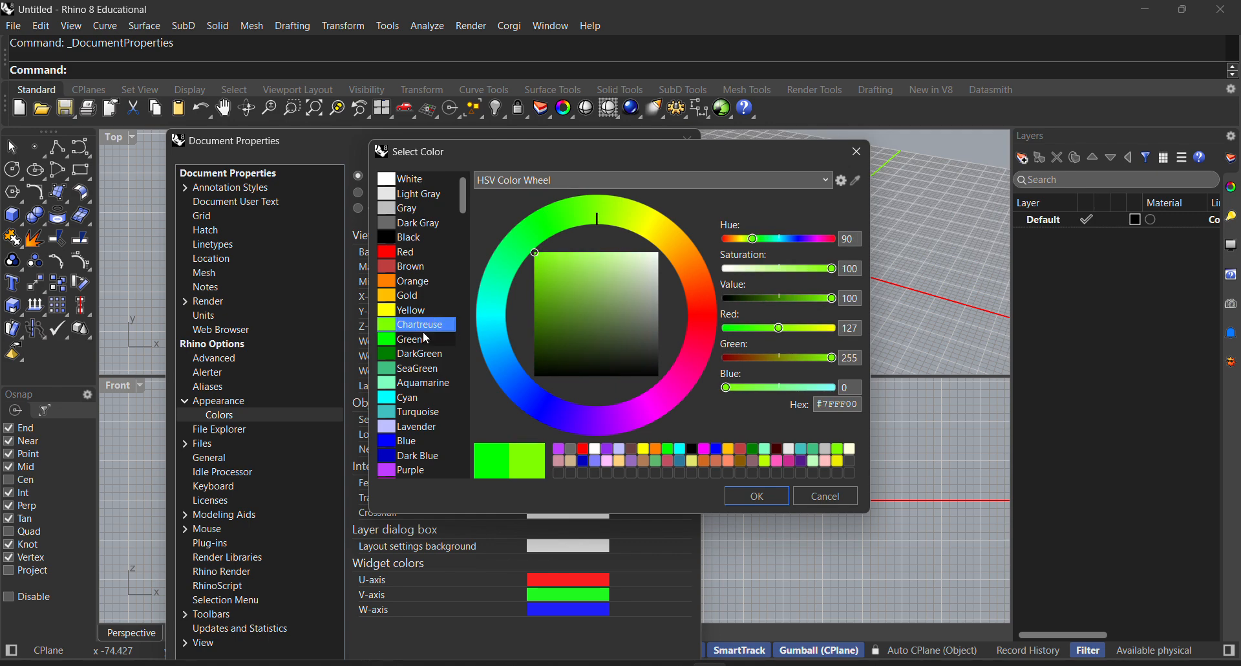
left_click(423, 353)
left_click(412, 397)
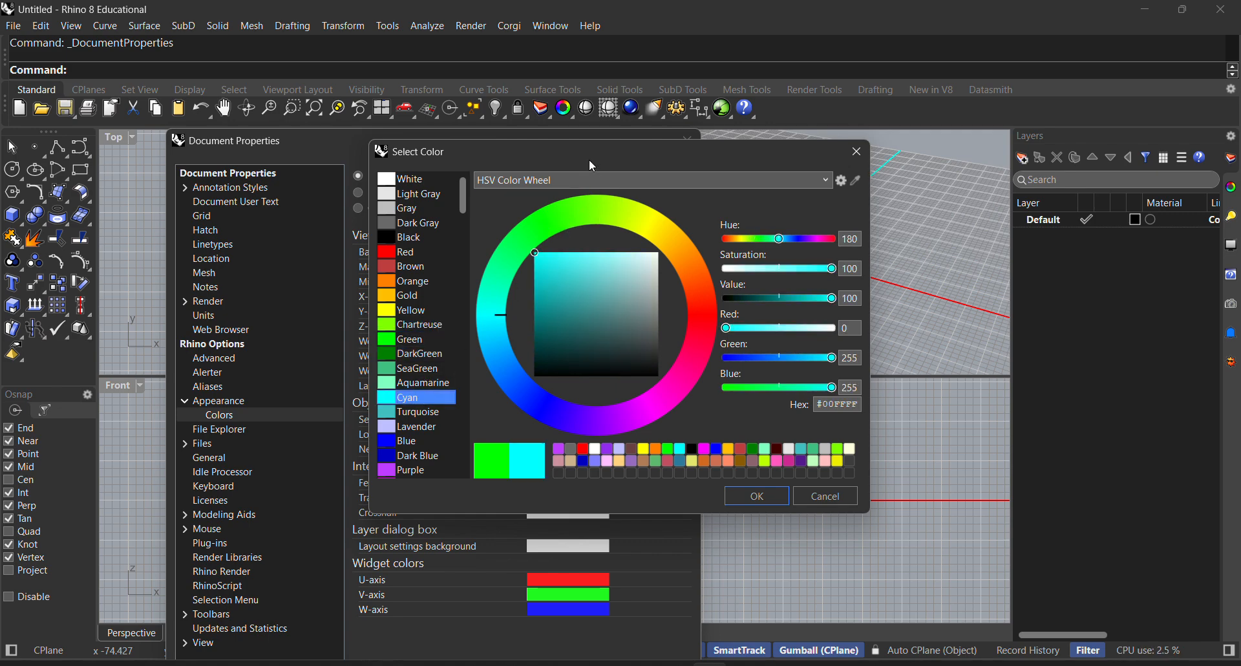
left_click_drag(588, 161, 444, 244)
double_click(264, 407)
Step: Try magenta #FF00D2 as the viewport's Y-axis line color and cancel the color selection
left_click(266, 358)
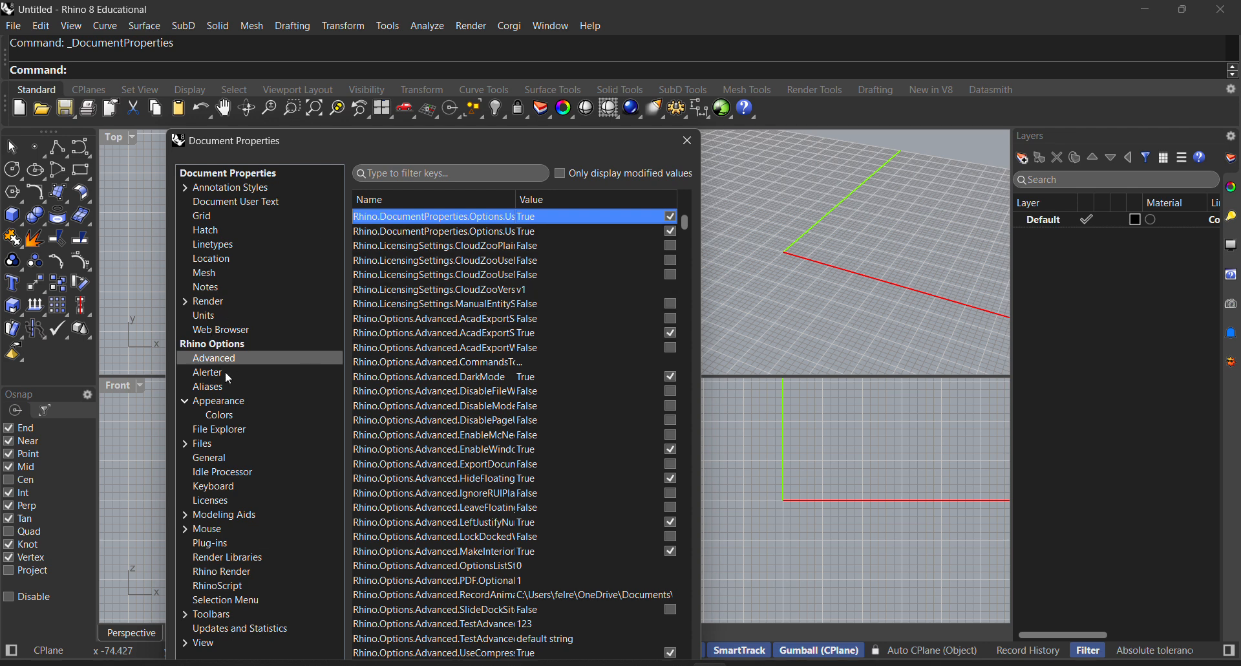
left_click(242, 413)
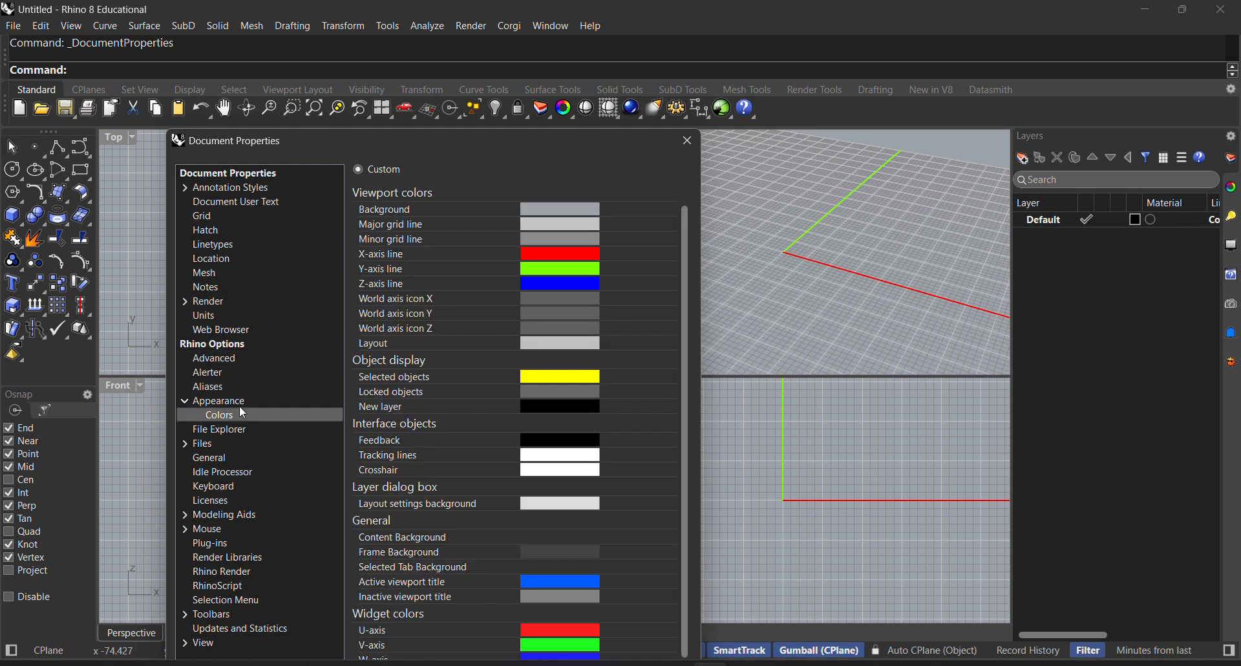
left_click(549, 270)
left_click(550, 267)
left_click(444, 494)
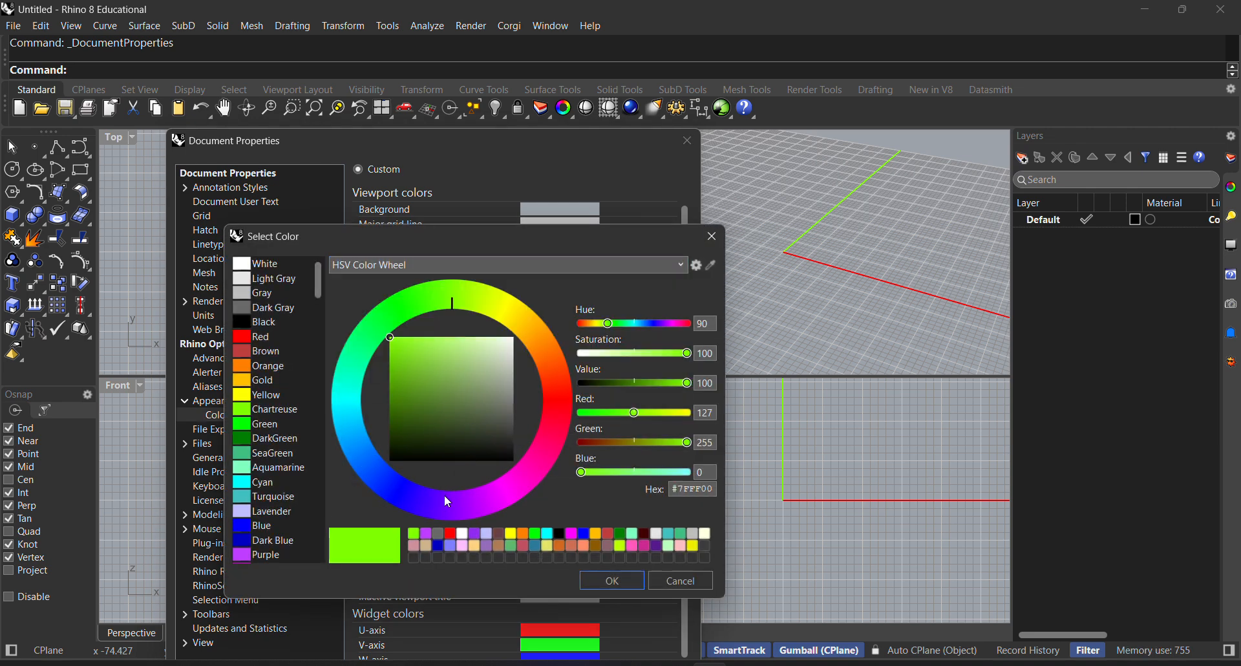
mouse_move(470, 503)
left_mouse_down()
mouse_move(563, 448)
mouse_move(520, 478)
left_mouse_up()
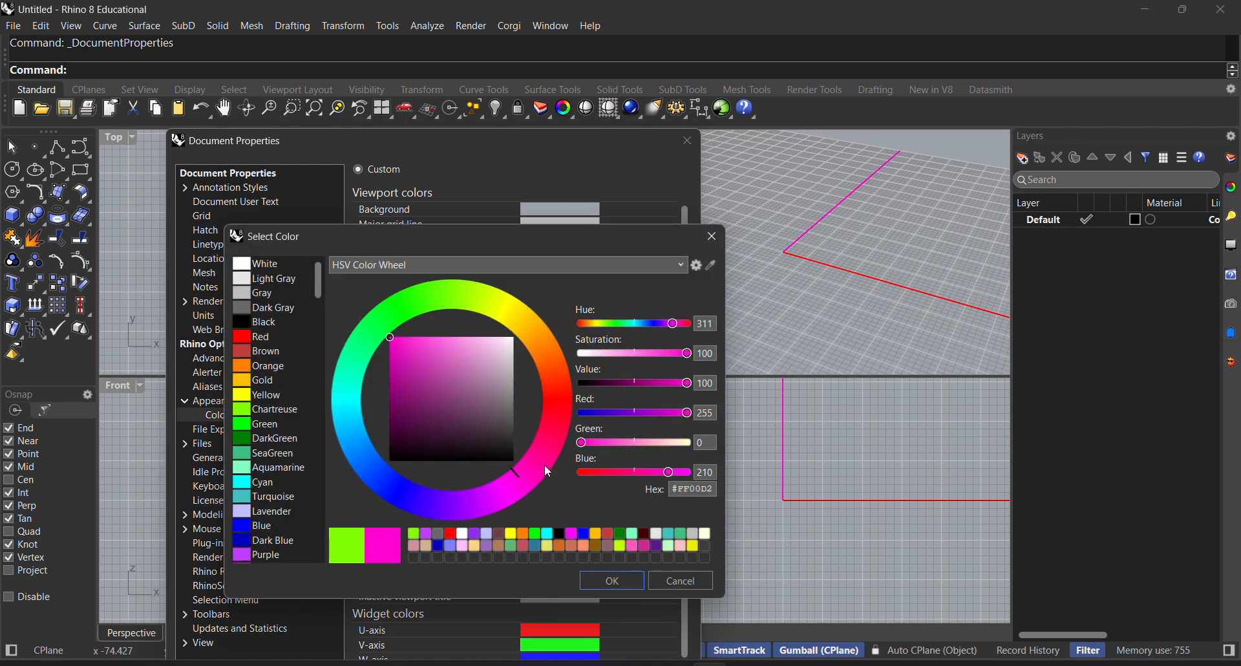
left_click(680, 580)
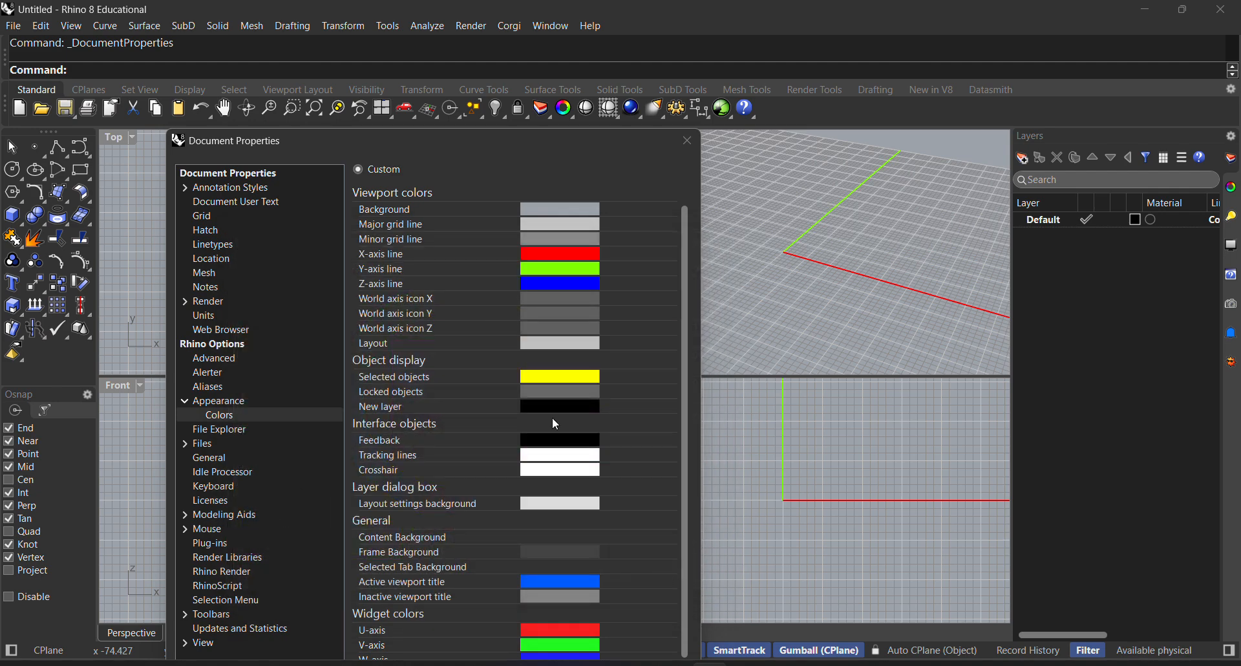
Step: Try Aquamarine as the viewport's X-axis line color and cancel the color selection
left_click(546, 258)
left_click(546, 265)
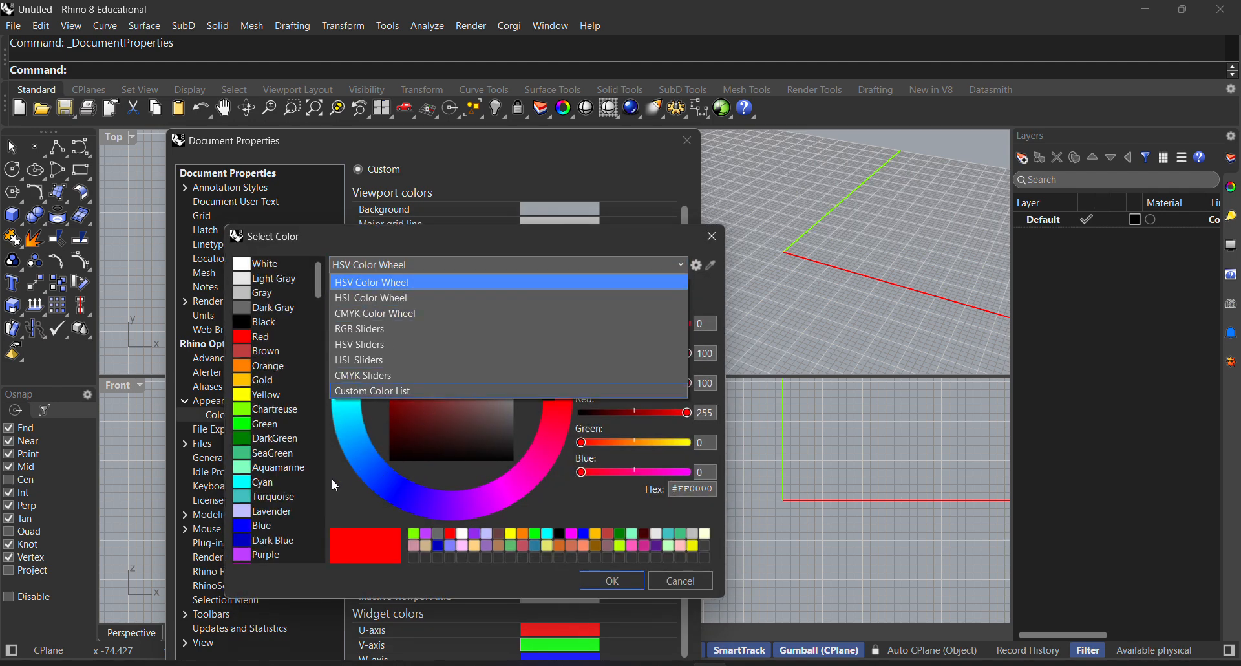
left_click(296, 471)
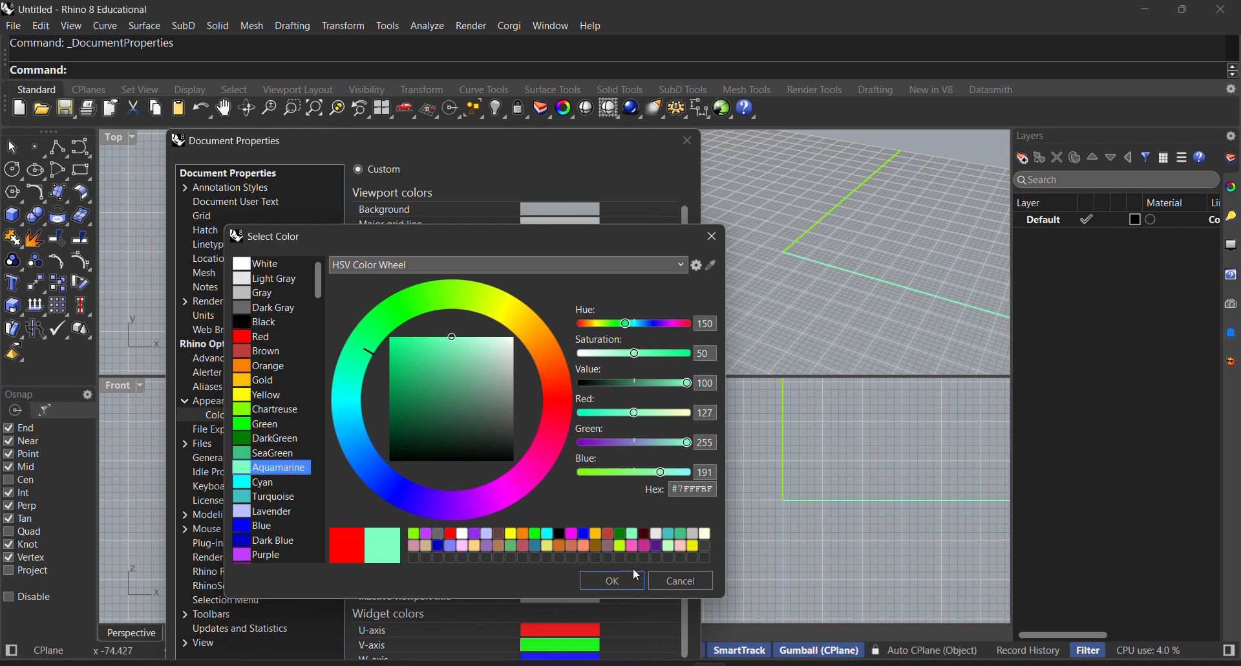
left_click(675, 579)
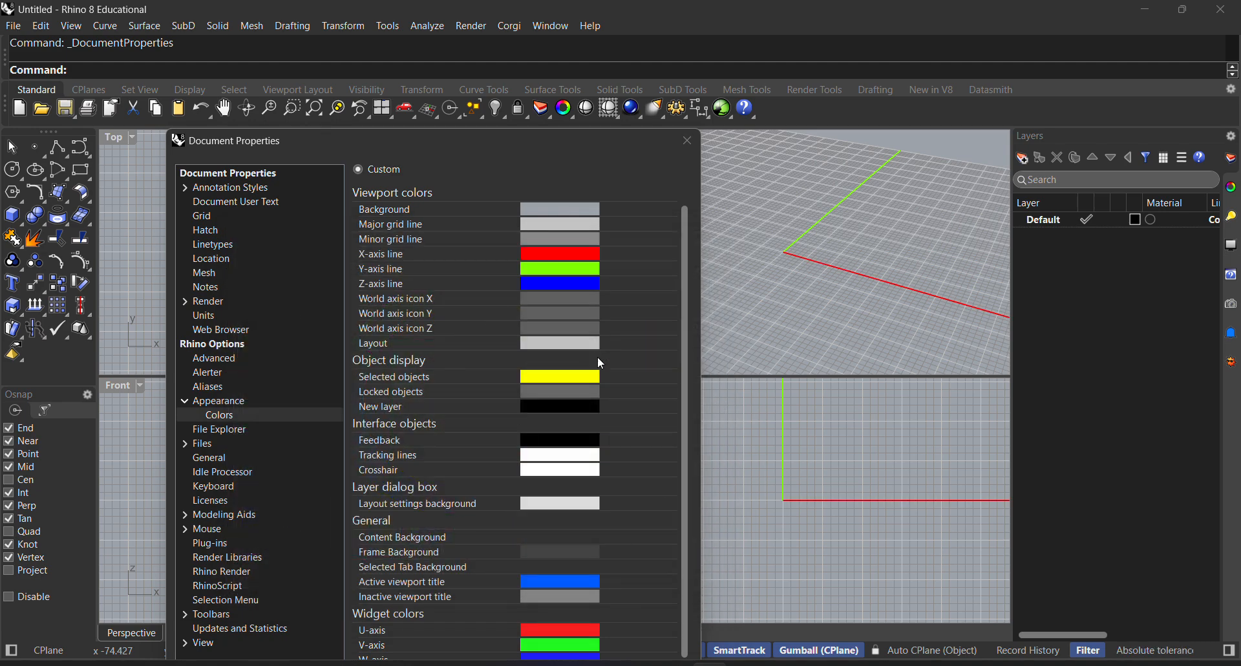
Step: Set the display color of selected objects to Aquamarine
left_click(566, 380)
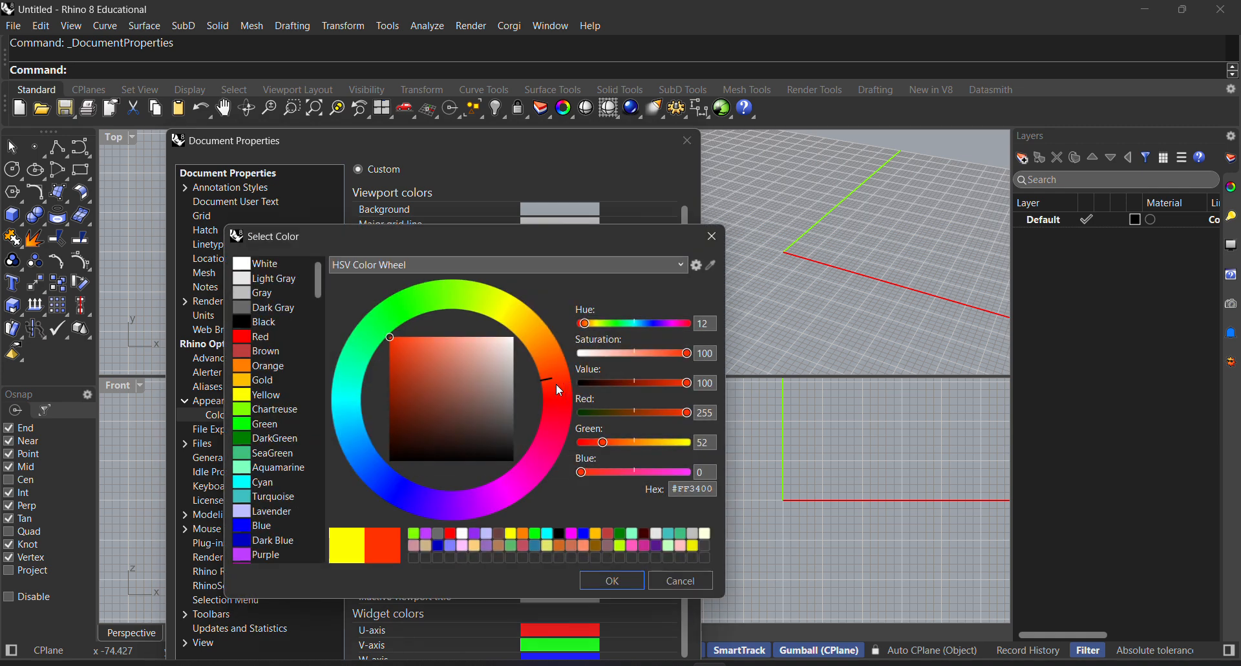
left_click(272, 485)
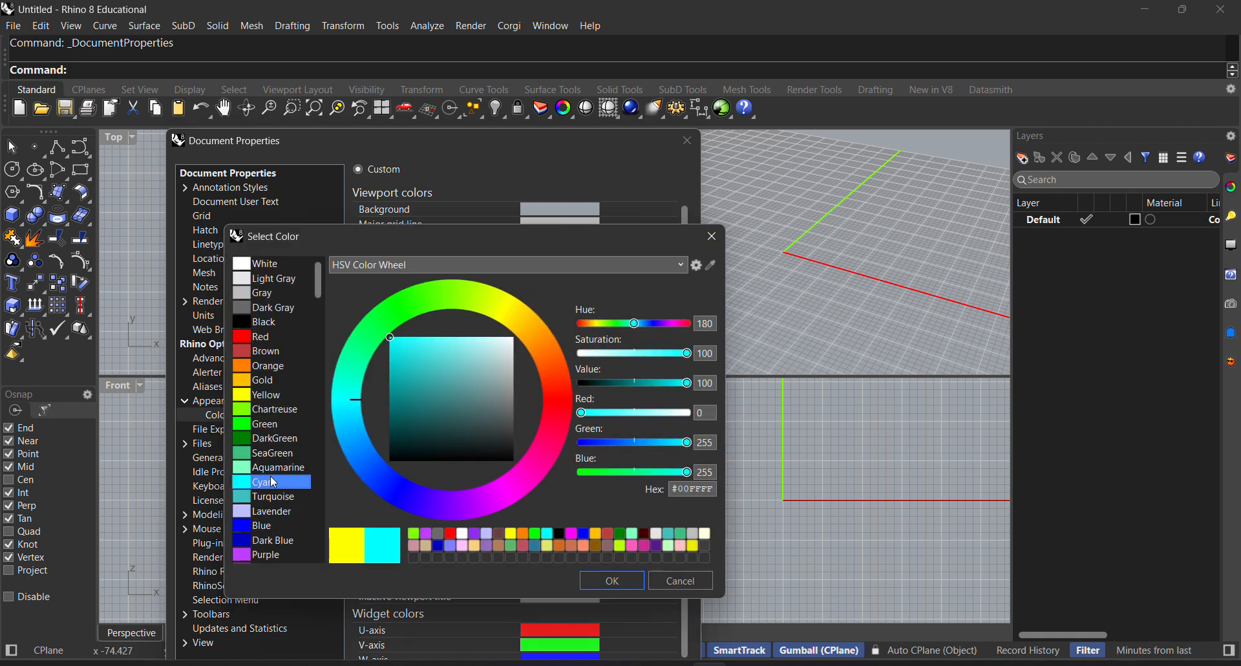
left_click(271, 469)
left_click(615, 575)
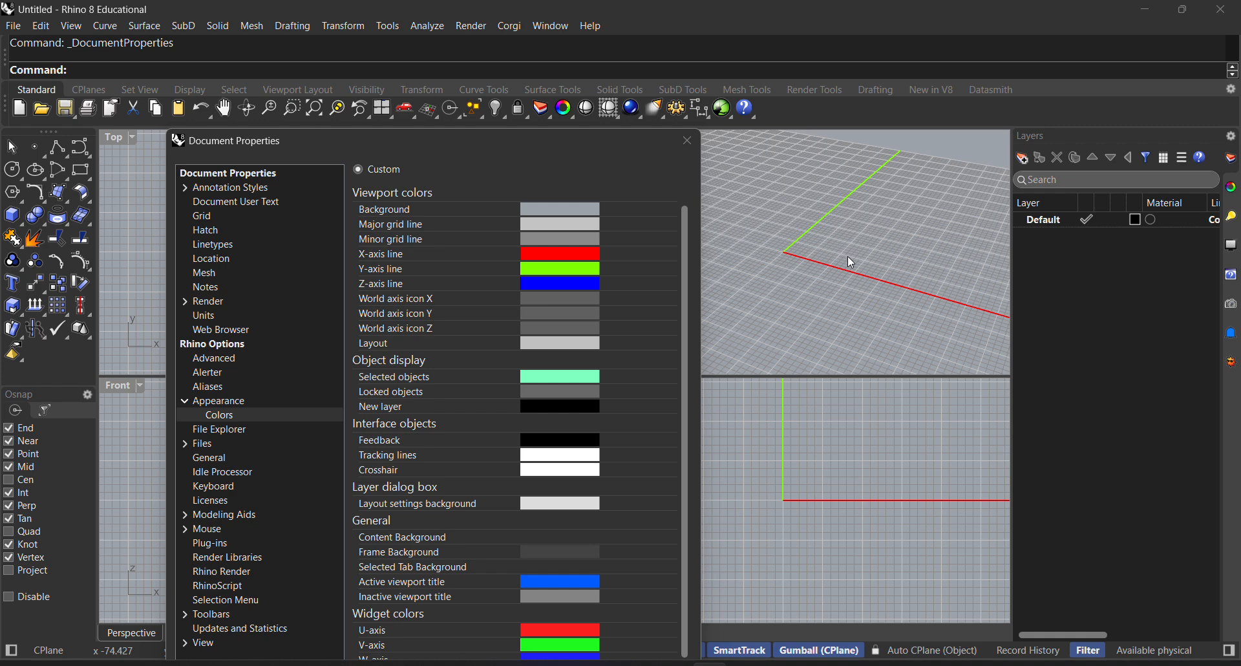
Step: Set the crosshair color to Black
double_click(539, 472)
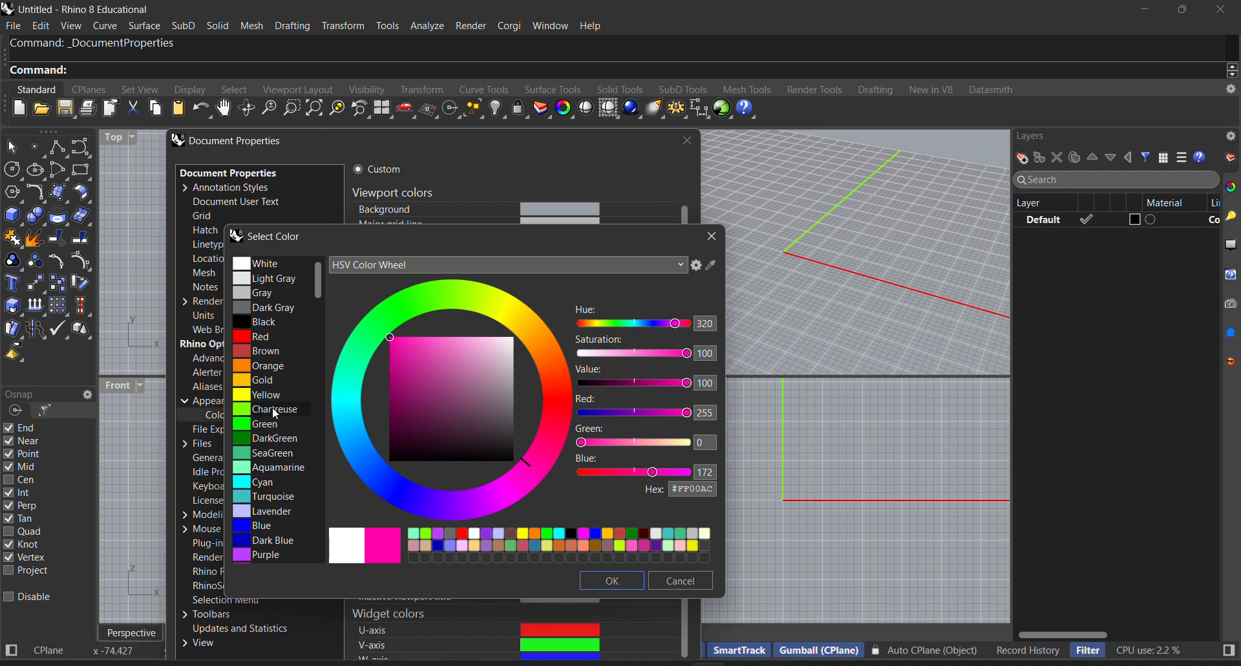
left_click(265, 322)
left_click(586, 584)
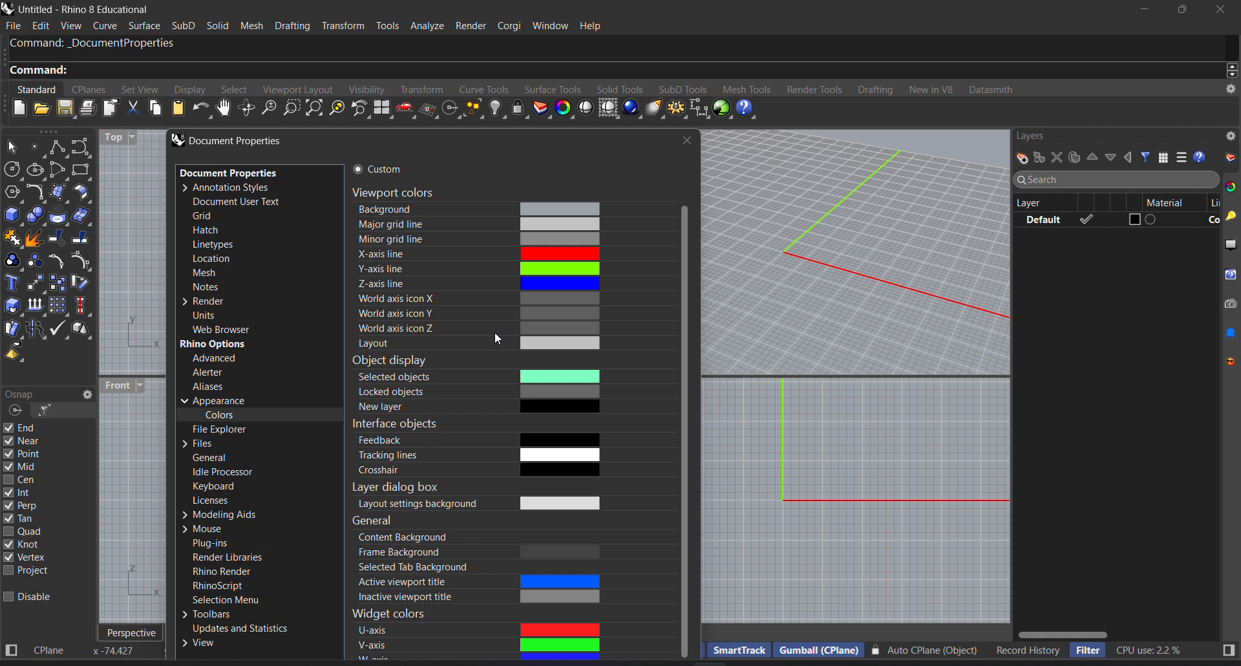
Step: Set the viewport background to dark gray
left_click(560, 208)
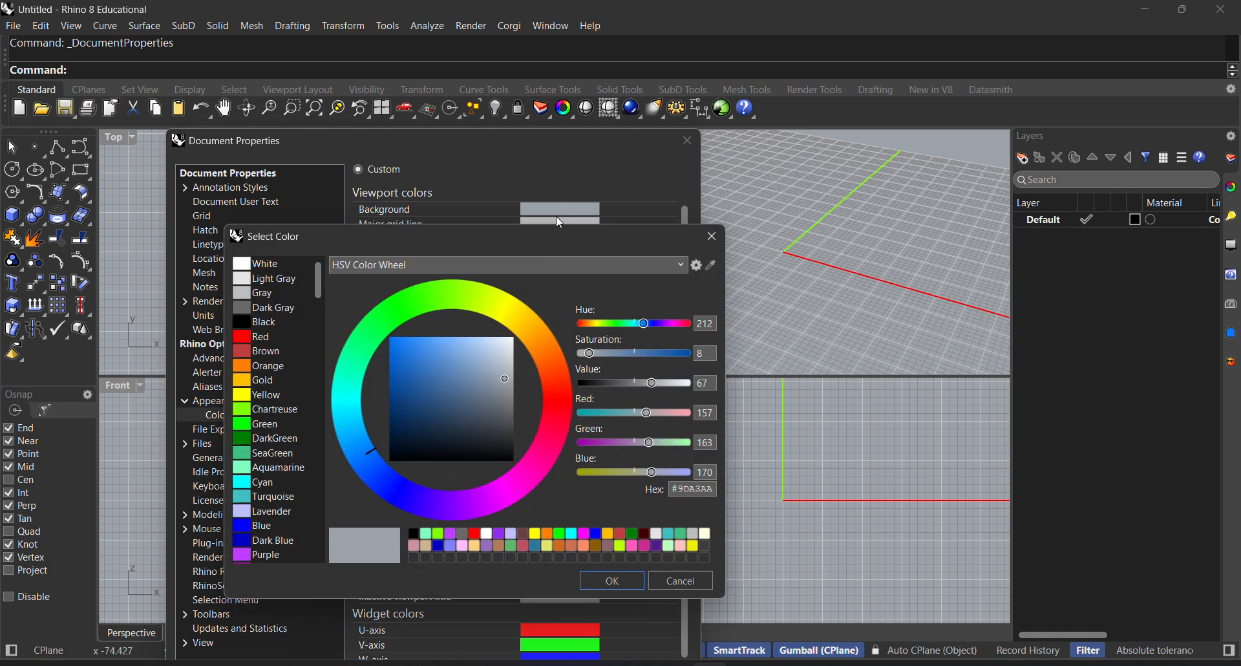
left_click(470, 540)
left_click(588, 586)
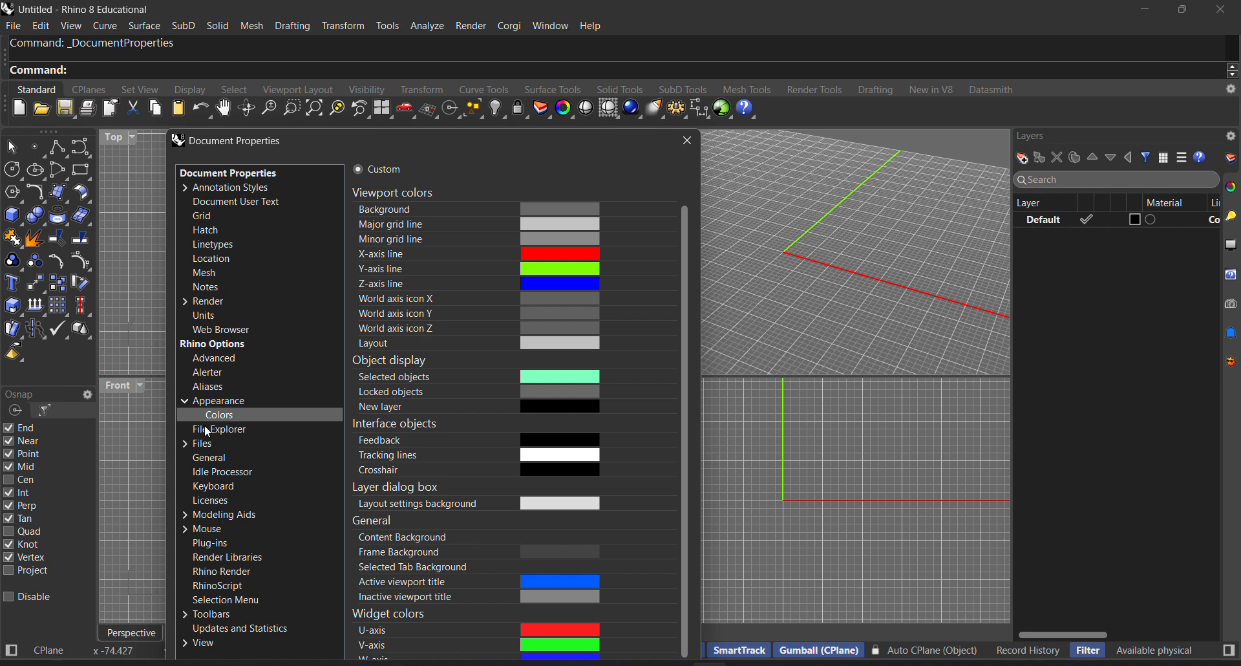
Step: Collapse the Appearance settings and open the Aliases settings to review the command aliases and their macros
left_click(185, 399)
left_click(217, 389)
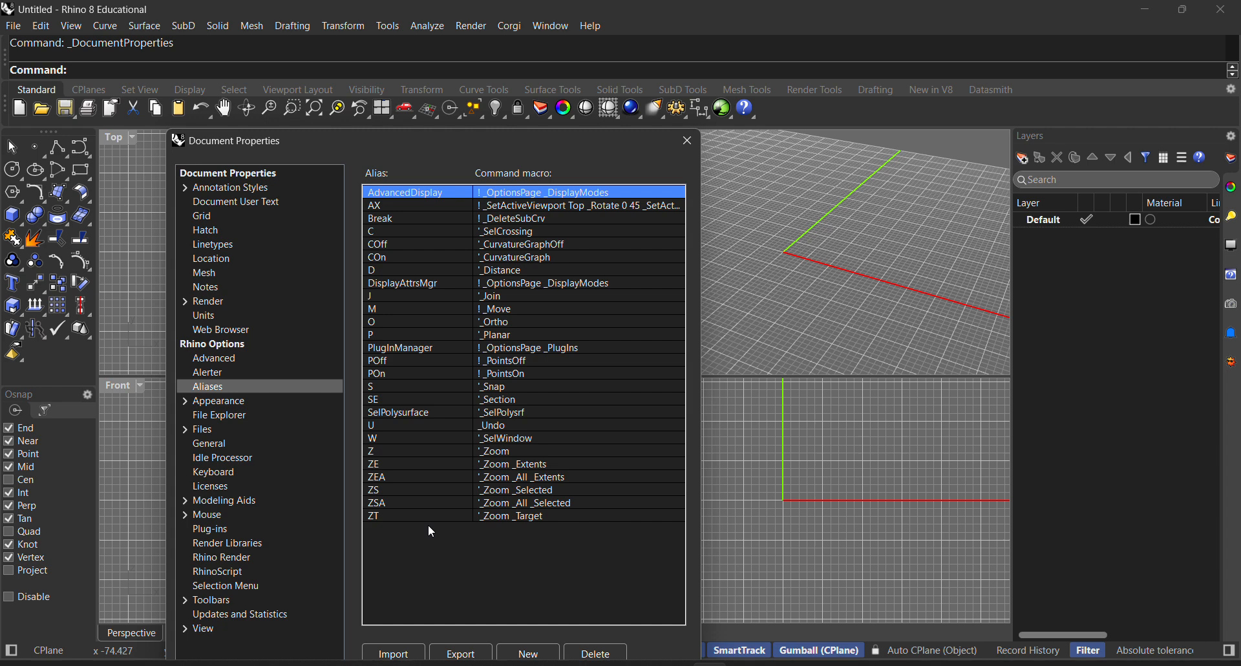
Step: Examine the command macros of the Undo, Zoom and Move aliases, and close the document properties without applying changes
left_click(563, 215)
double_click(560, 425)
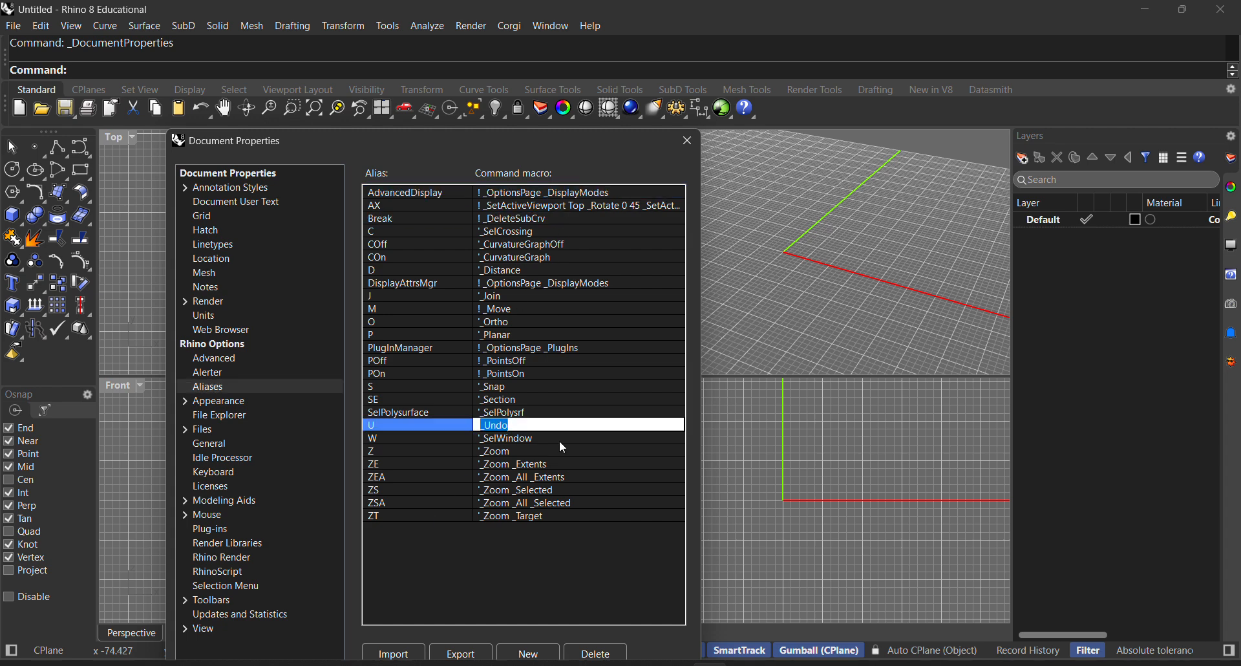
left_click(531, 583)
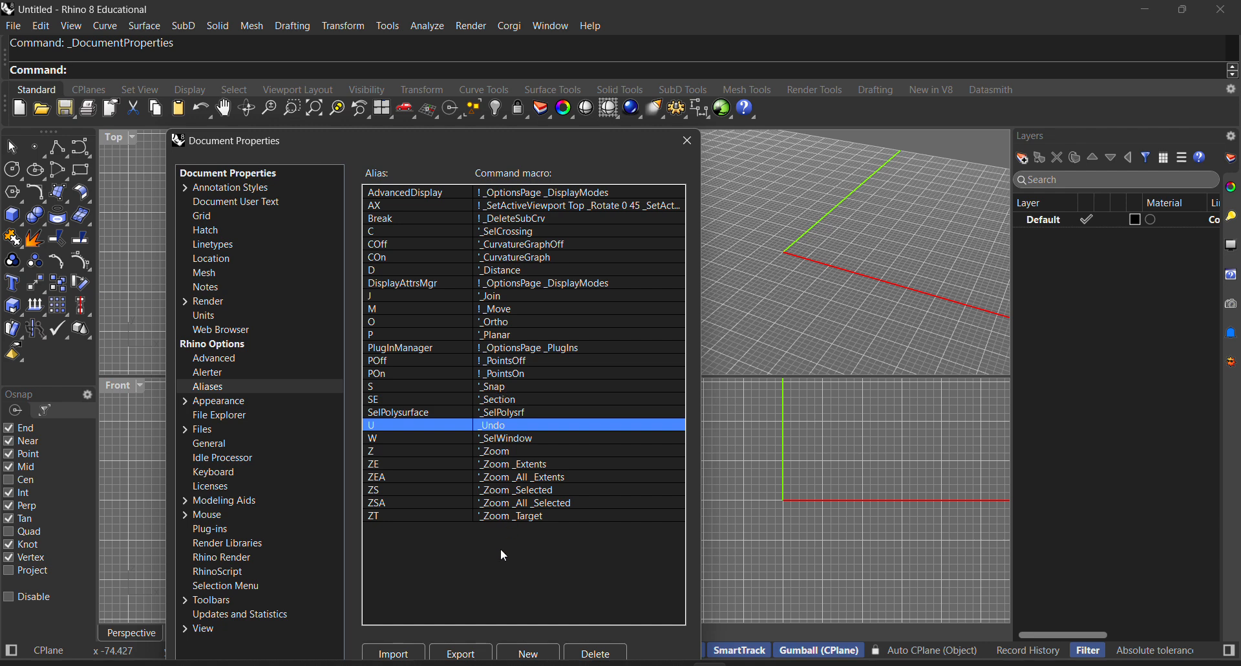
left_click(517, 503)
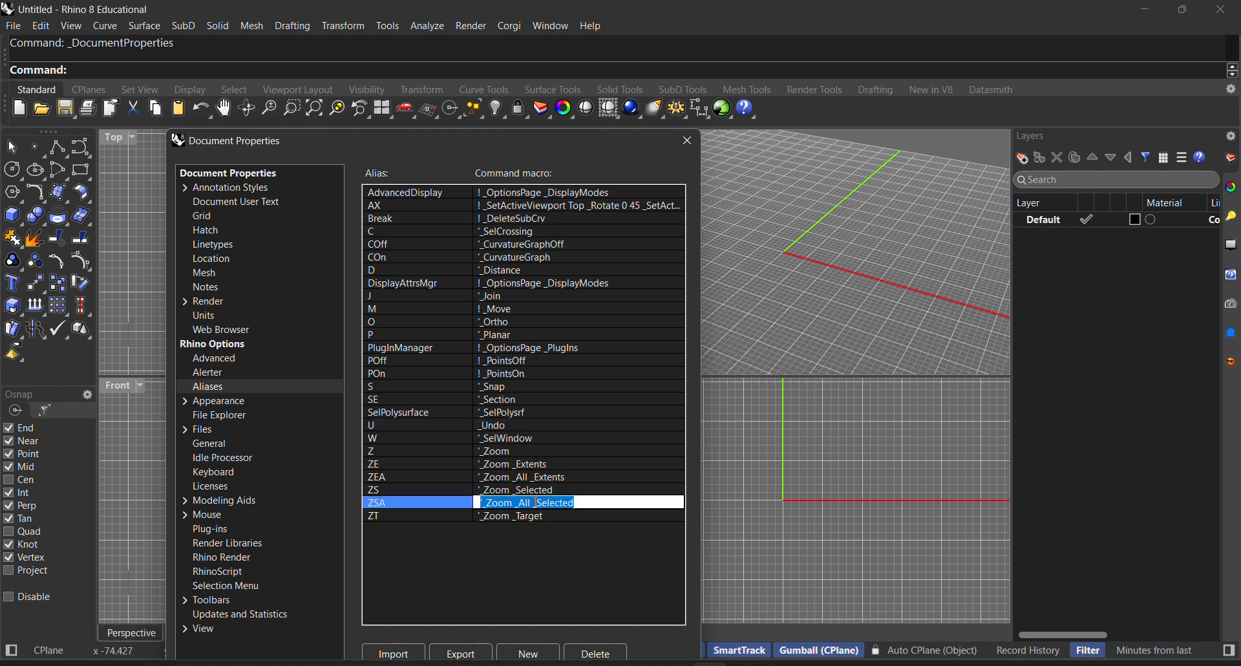
left_click(552, 462)
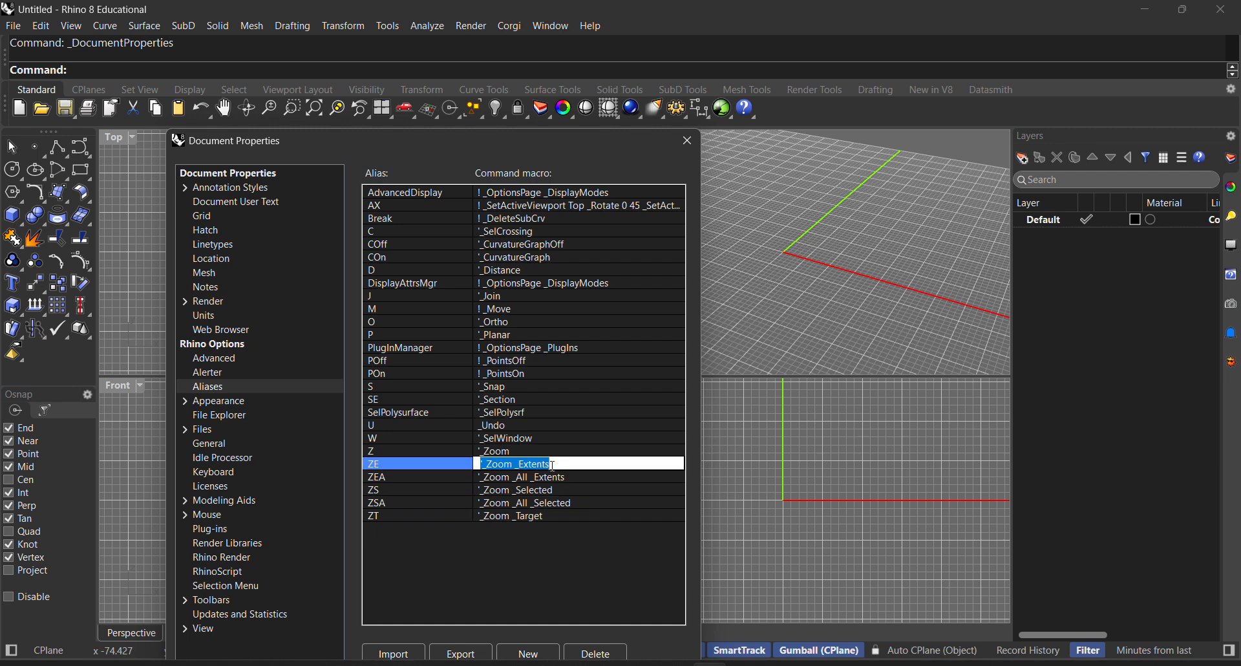
double_click(543, 308)
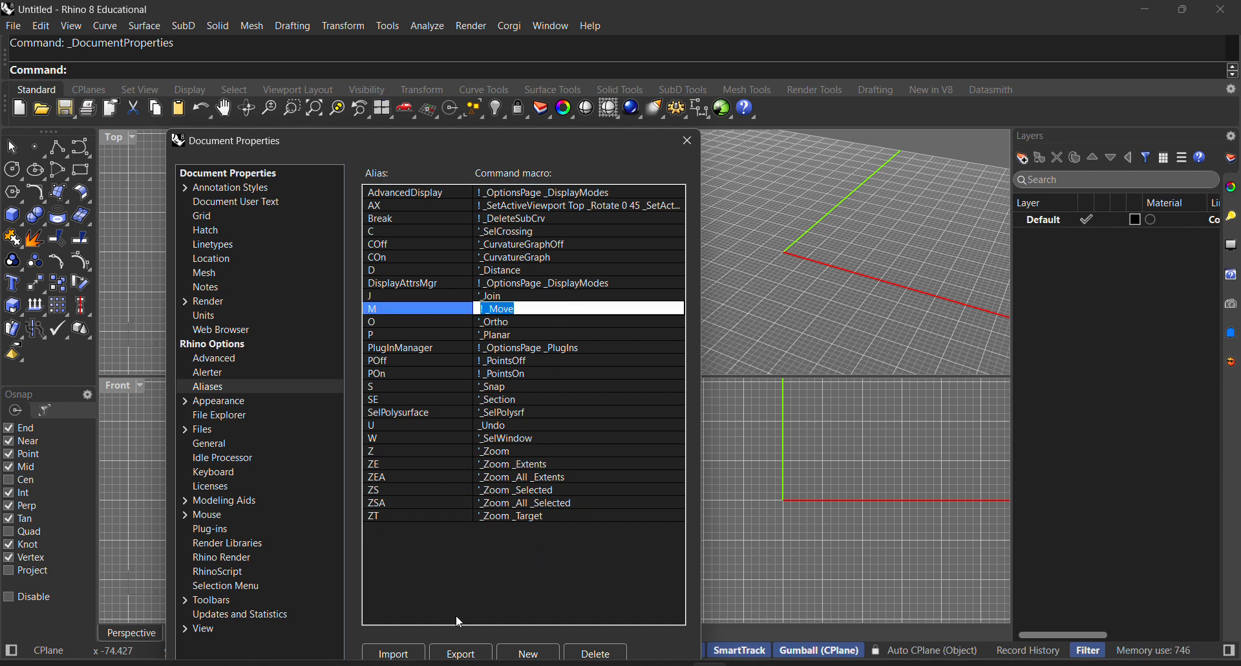
left_click(471, 601)
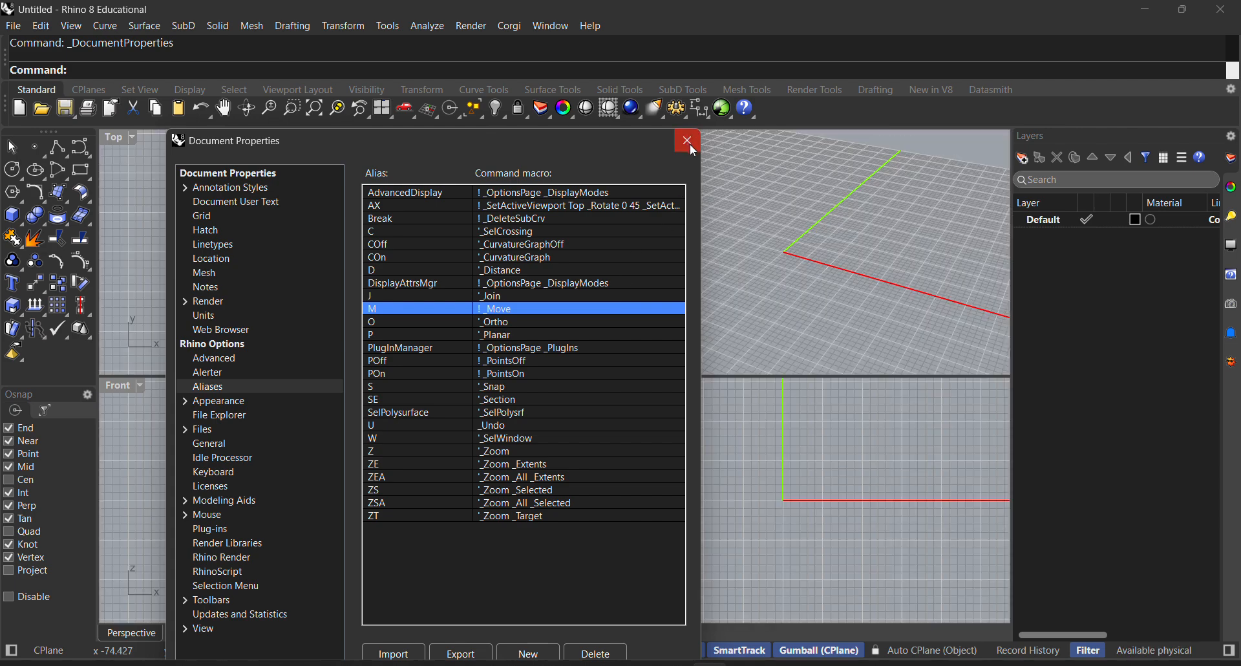
left_click(689, 144)
Step: Zoom out the Perspective viewport to show the construction grid as a whole
scroll(630, 304, "down", 6)
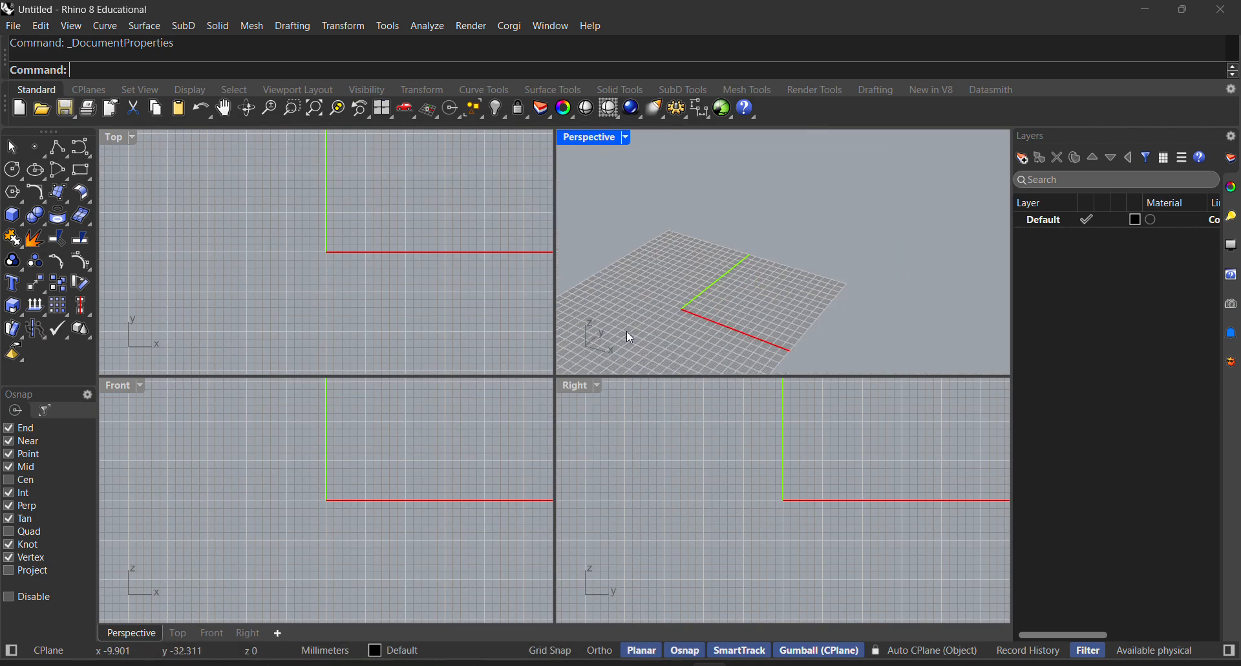
scroll(665, 316, "up", 3)
scroll(660, 330, "down", 2)
scroll(603, 288, "up", 2)
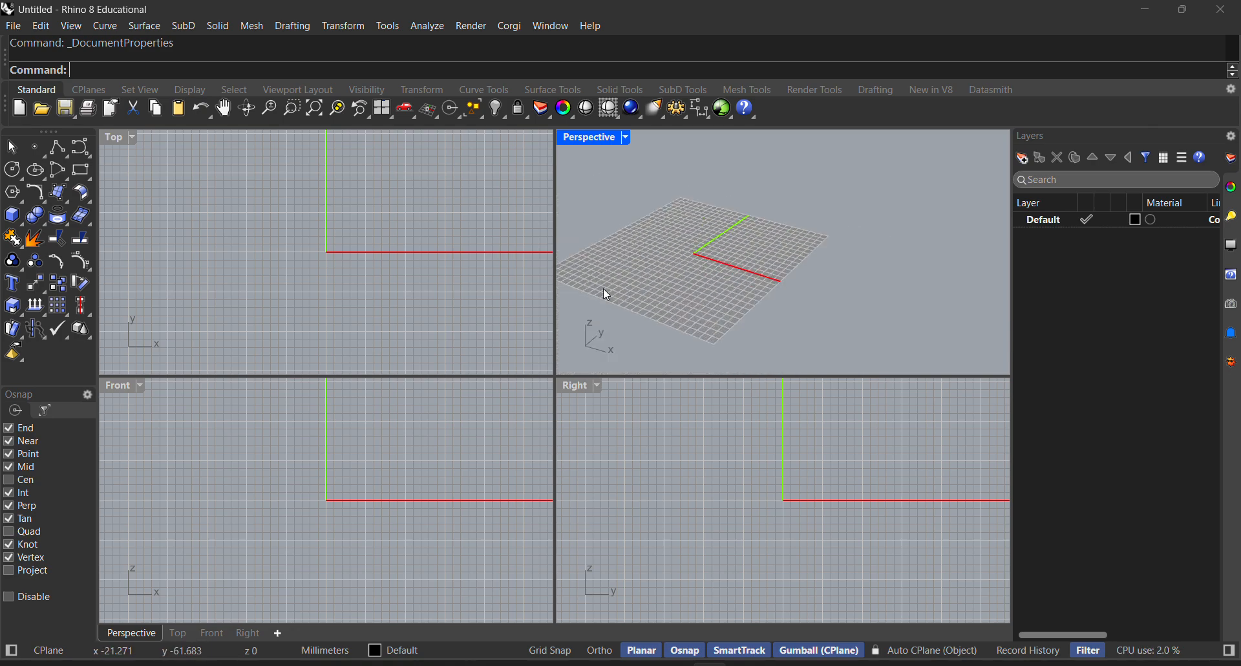
Step: Reopen the document properties and set the model units to Feet
left_click(13, 26)
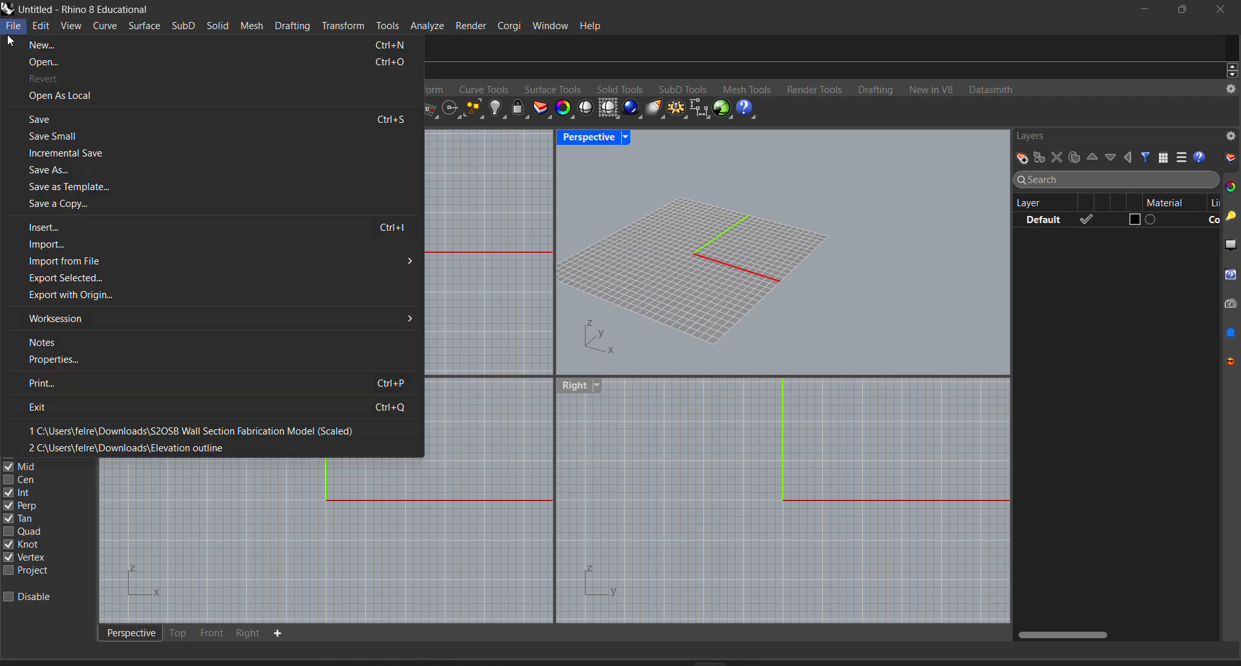
left_click(53, 361)
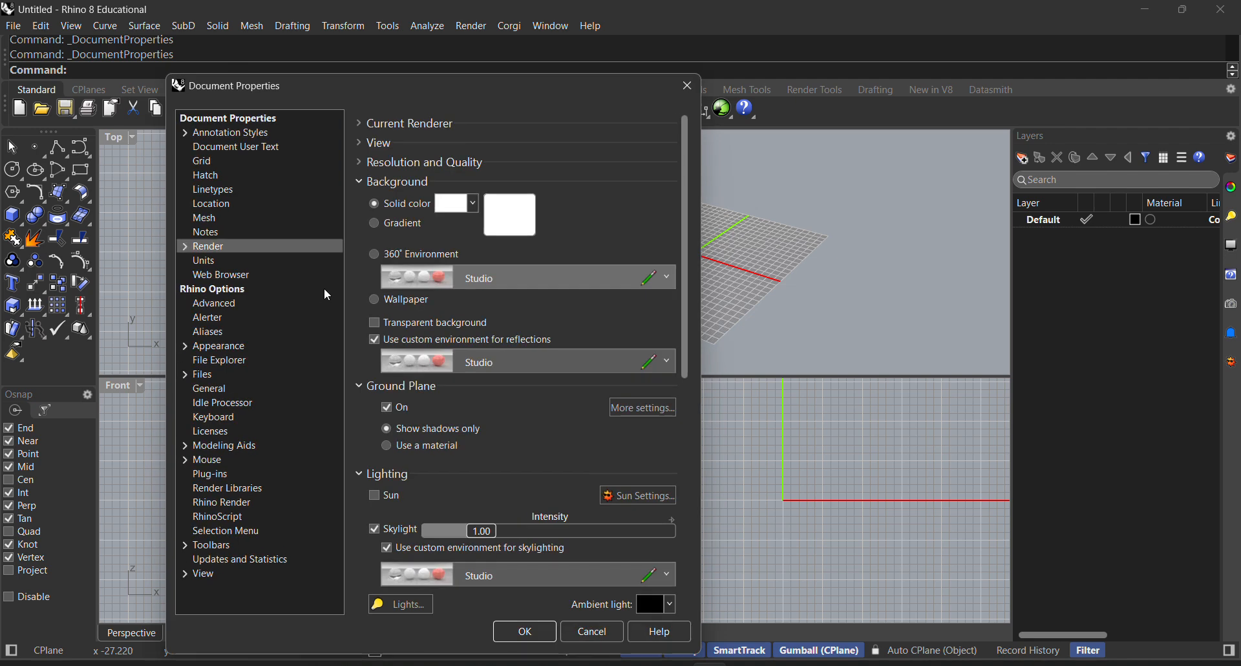
left_click(205, 261)
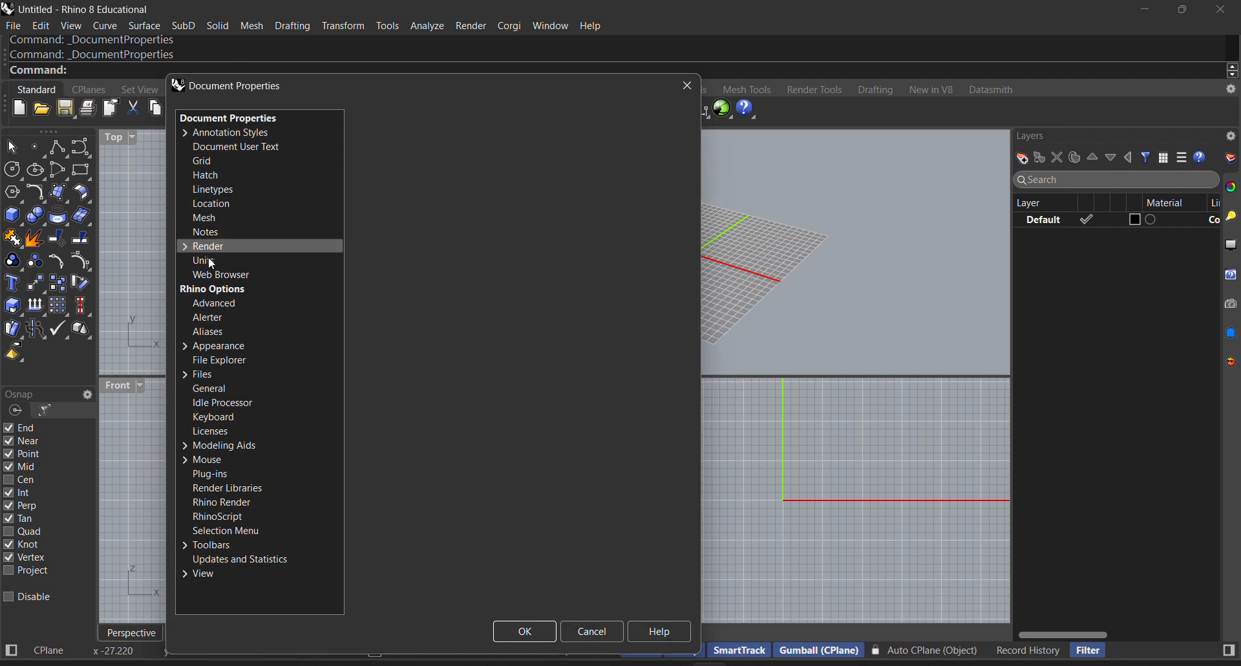
left_click(605, 159)
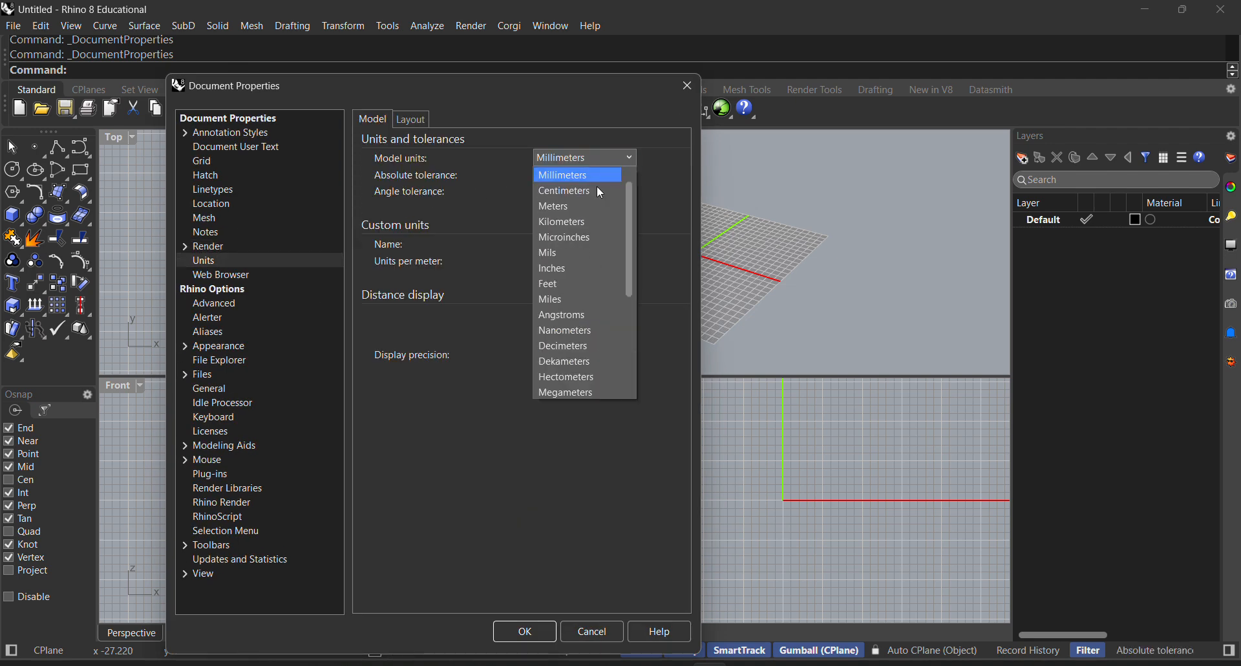
left_click(557, 283)
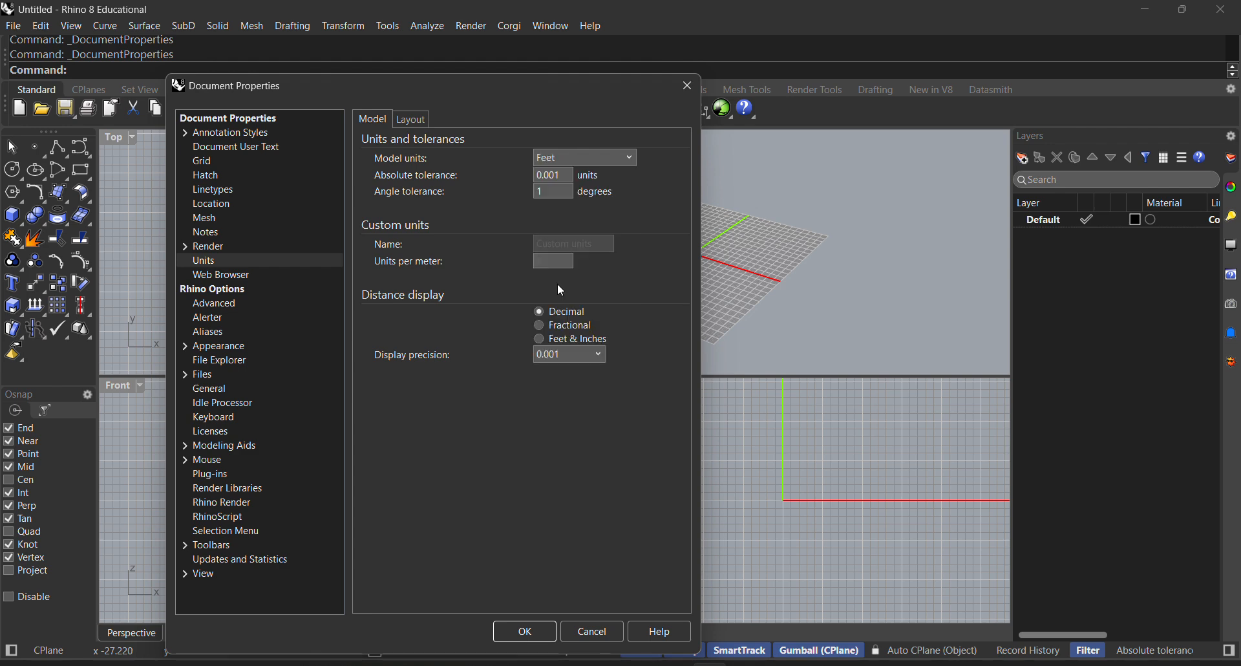
Step: Try to set the absolute tolerance to 0.0000001 units
left_click(549, 174)
key("BackSpace")
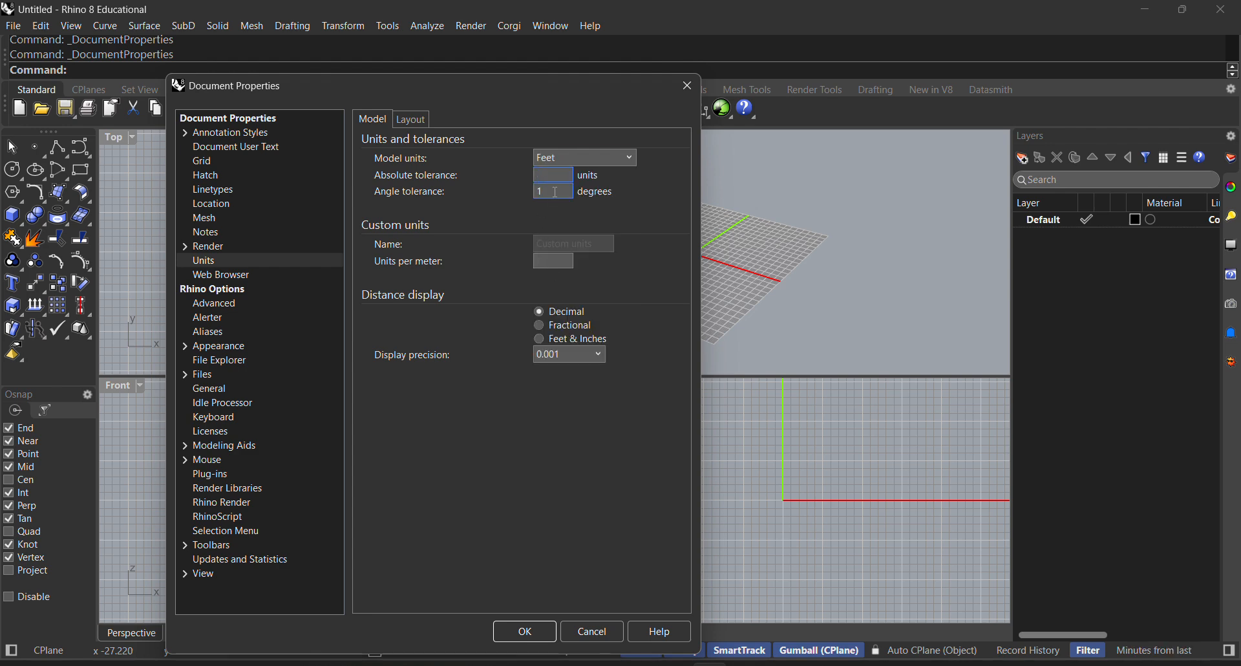
type("0.000000")
type("1")
Step: Set the distance display precision to 0.00000001 and insert five more zeros into the absolute tolerance
left_click(570, 355)
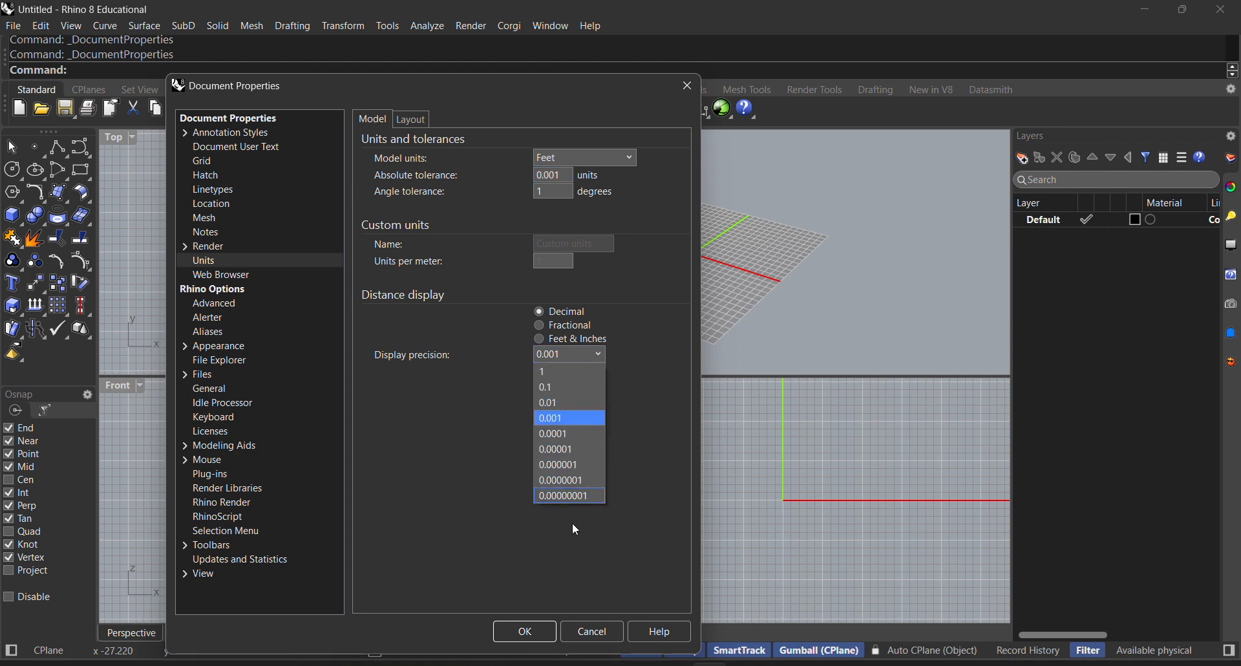
left_click(574, 498)
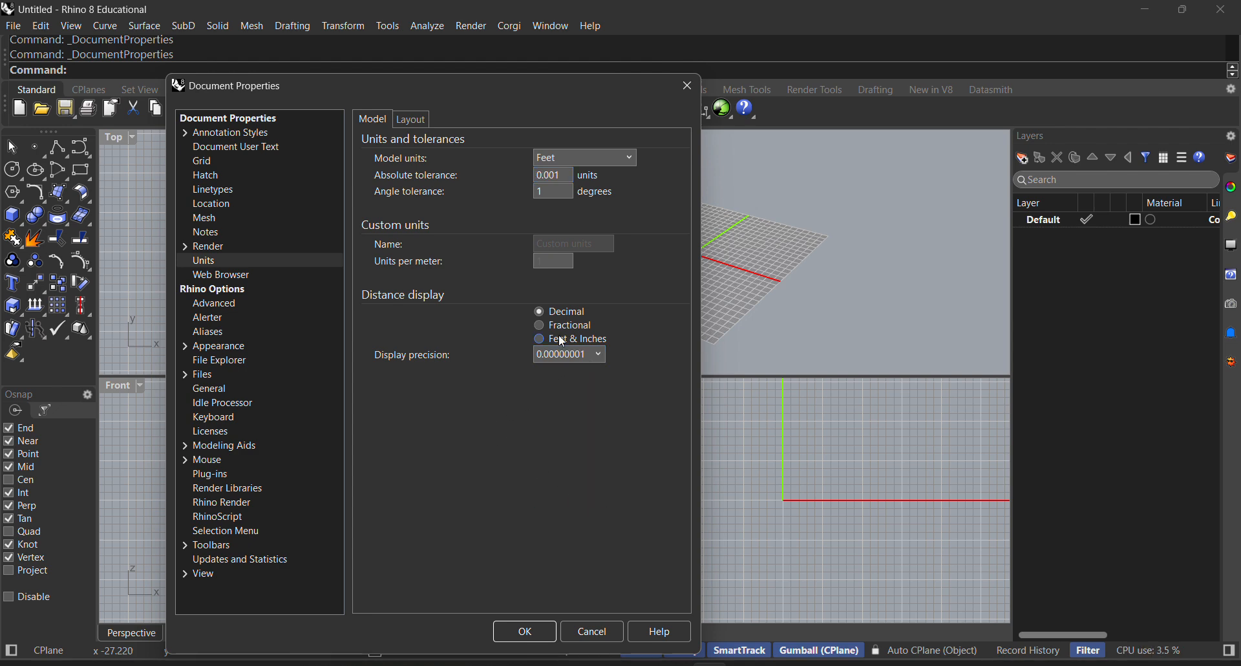
double_click(553, 175)
left_click(557, 175)
type("00000")
Step: Open the color settings under Appearance and set the display color of selected objects to Aquamarine
left_click(223, 375)
left_click(219, 347)
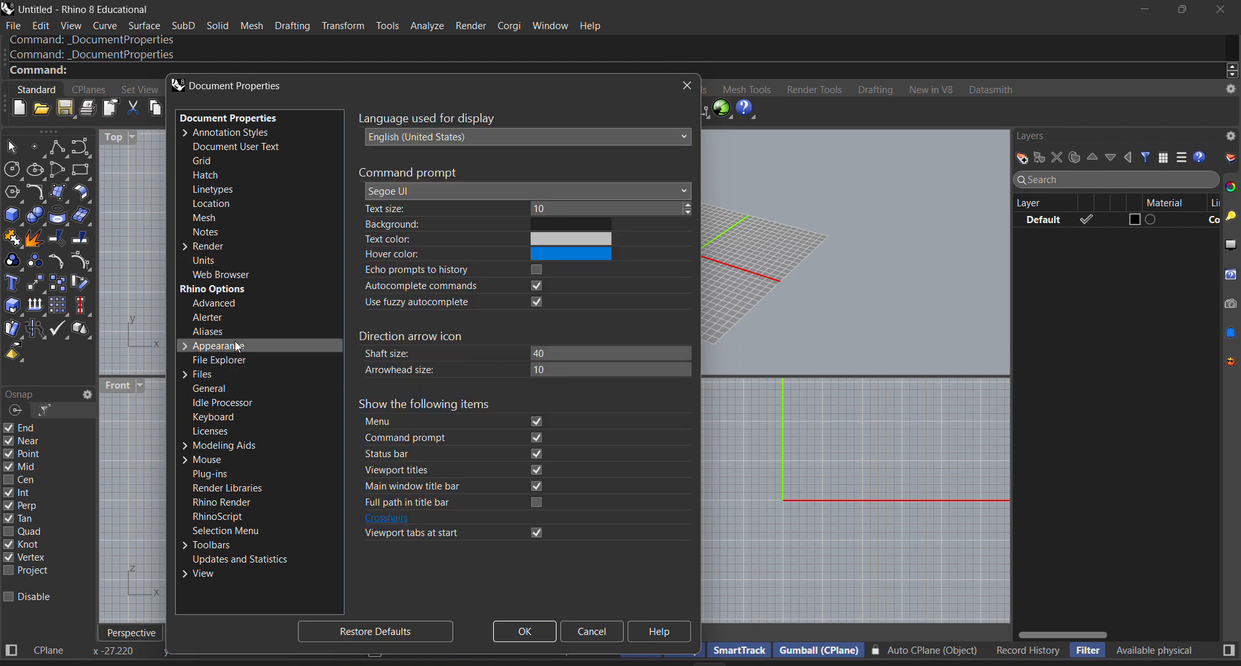
left_click(187, 346)
left_click(209, 362)
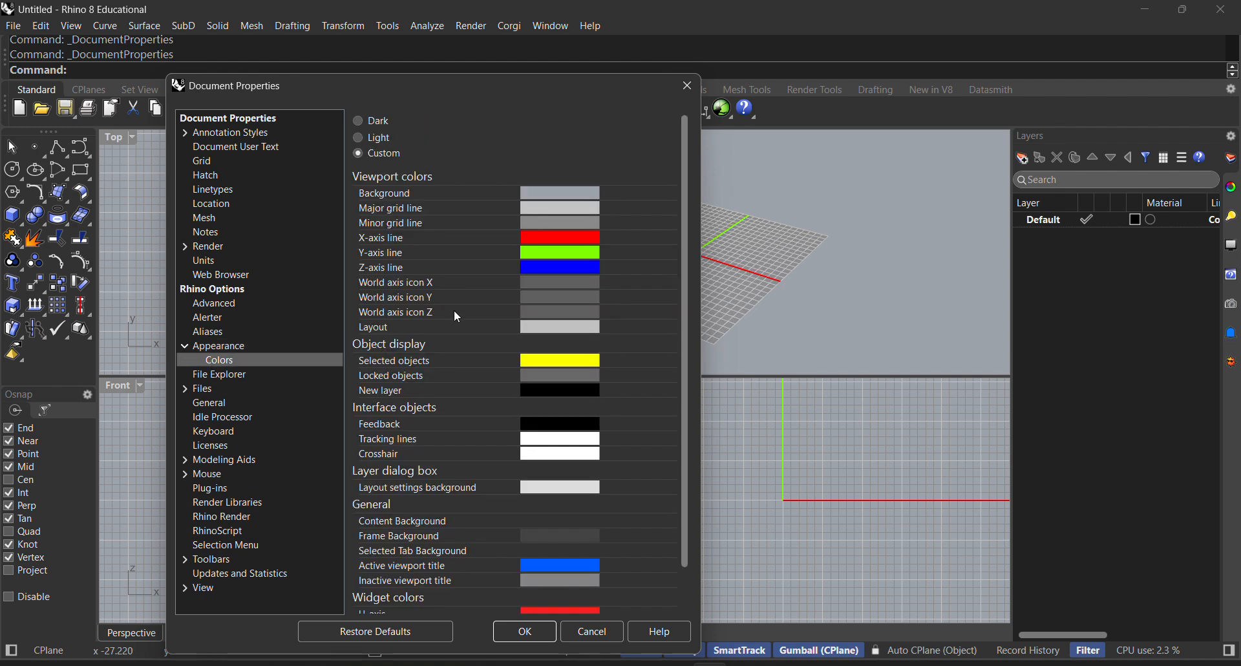
scroll(552, 421, "down", 1)
scroll(554, 421, "up", 1)
left_click(568, 353)
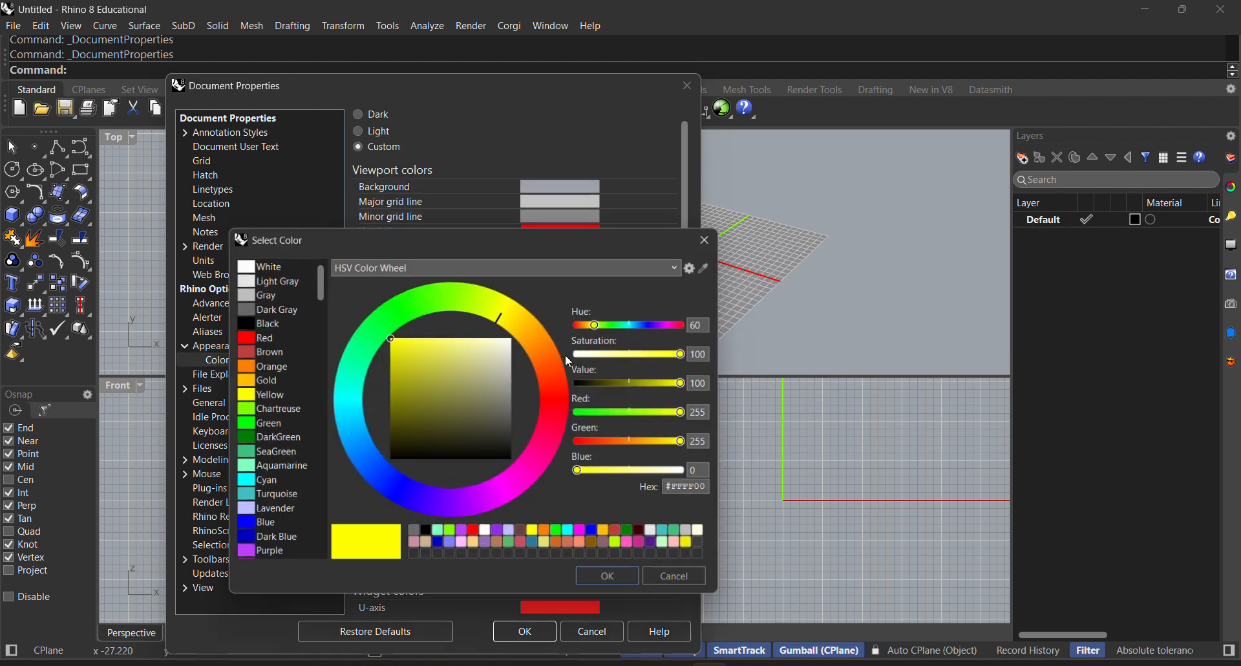
left_click(272, 467)
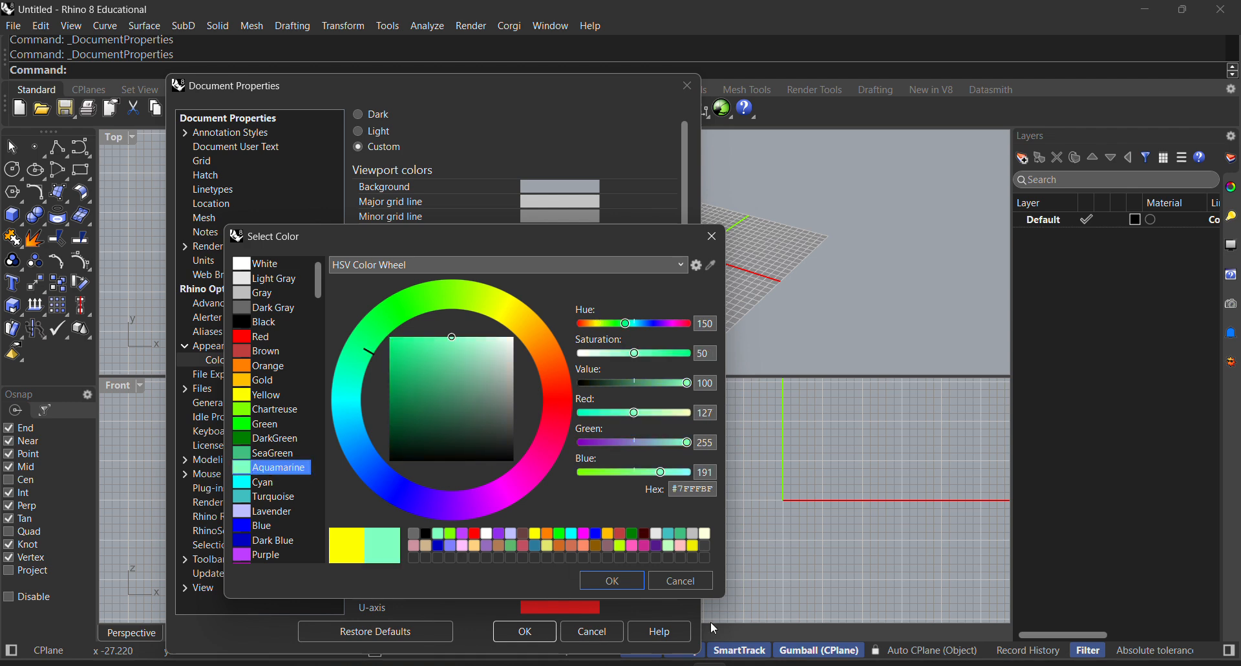
left_click(608, 580)
Step: Change the viewport background color to Dark Gray
left_click(559, 188)
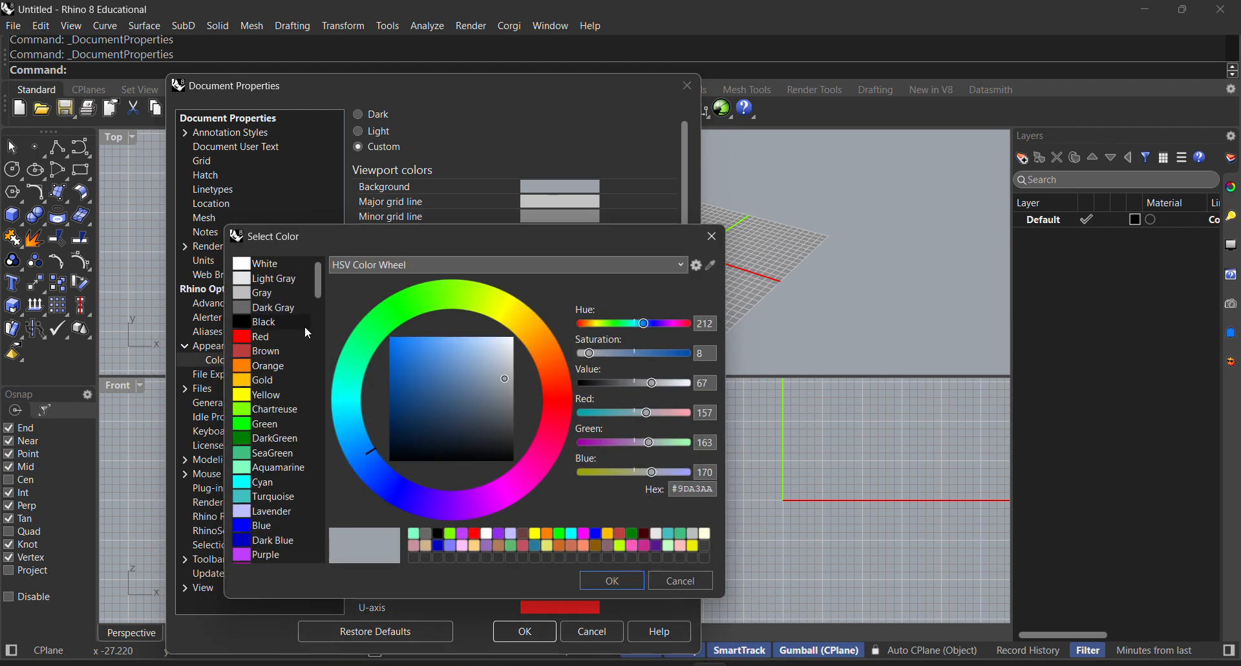
left_click(252, 308)
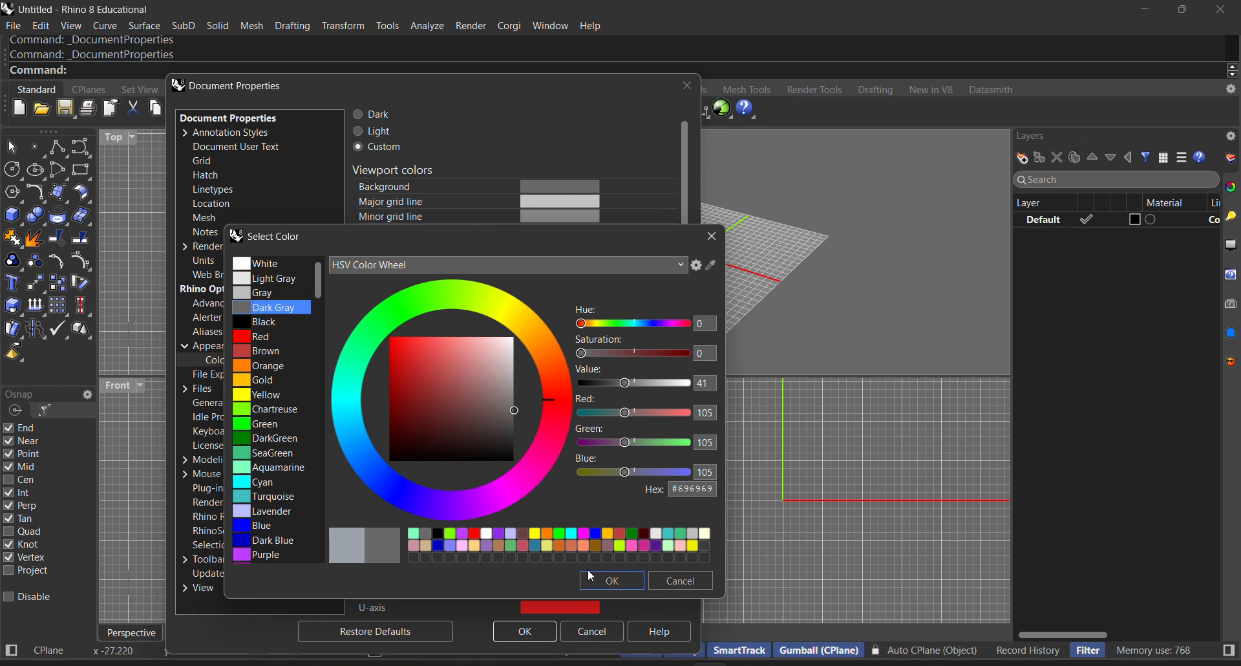
left_click(613, 580)
Step: Change the crosshair color to Black and apply the document properties
scroll(453, 344, "down", 1)
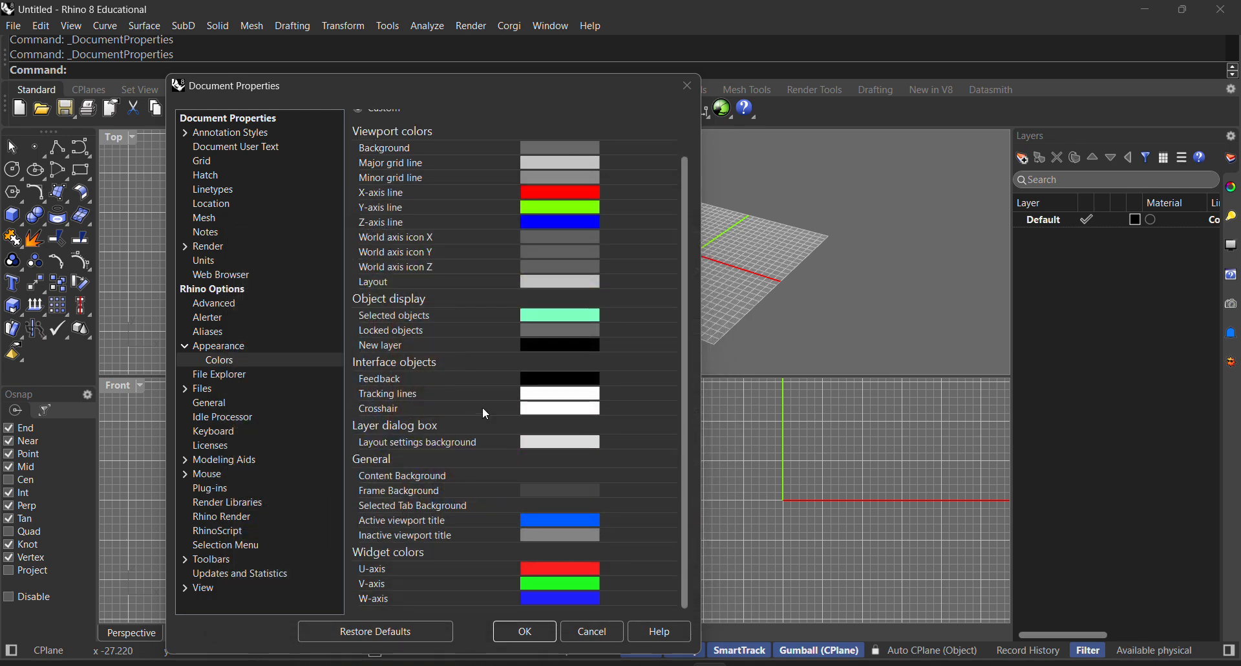
left_click(534, 411)
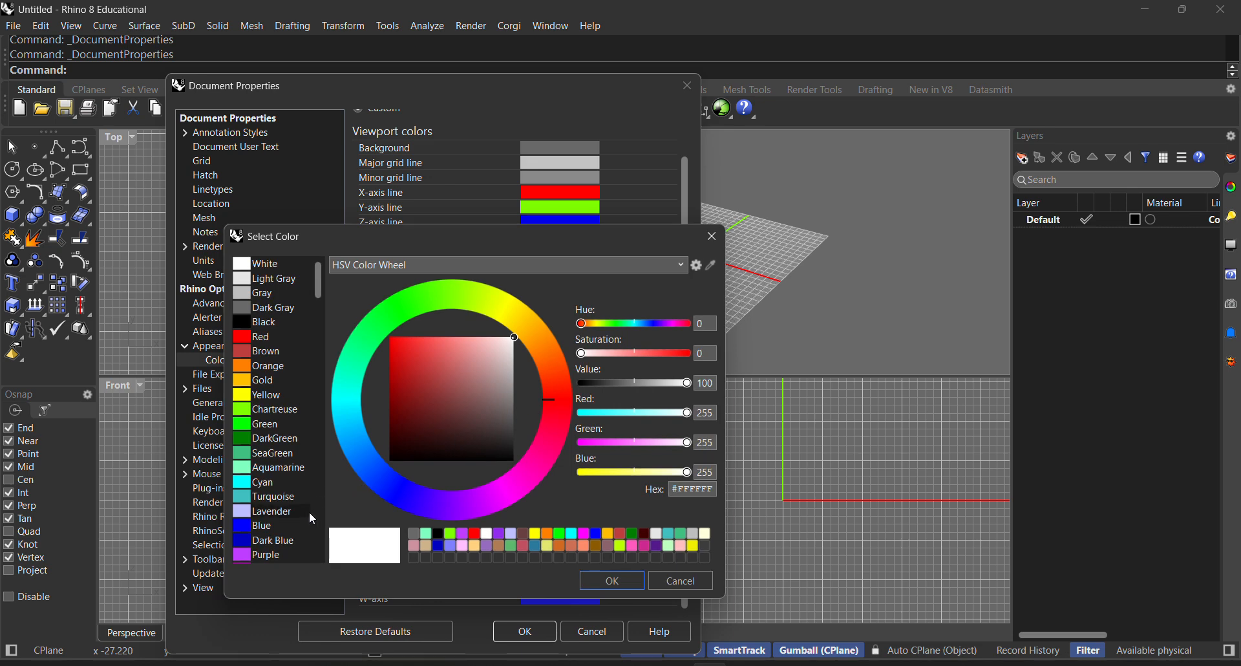
left_click(272, 322)
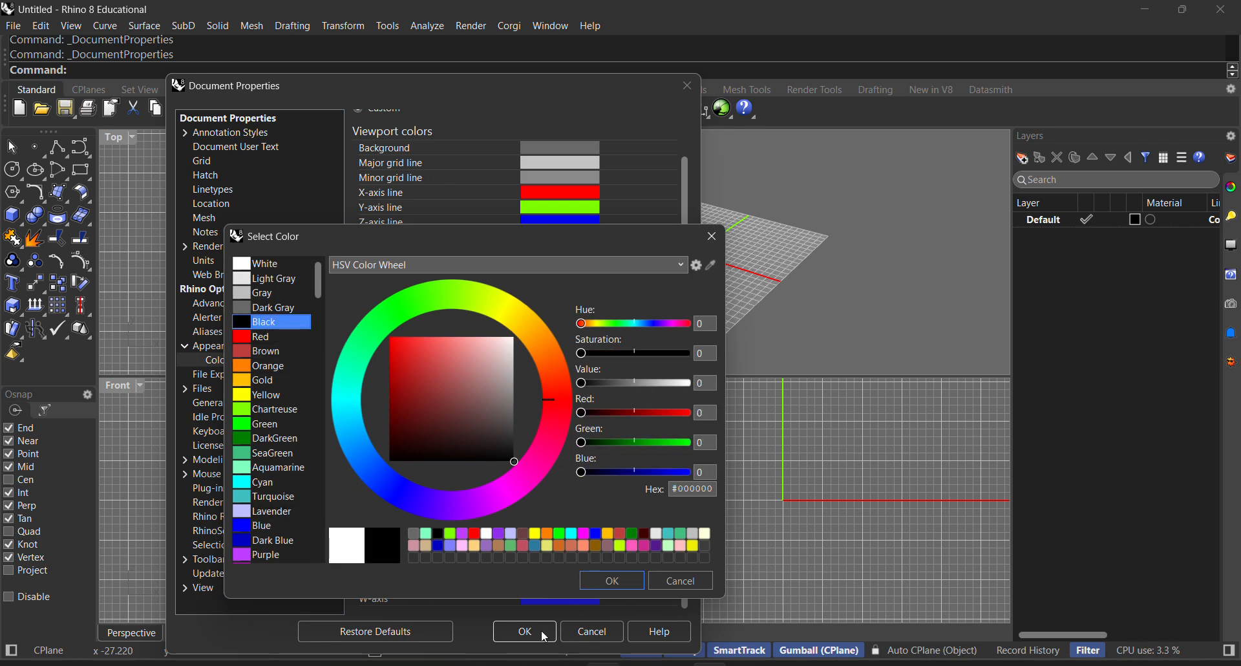
left_click(611, 580)
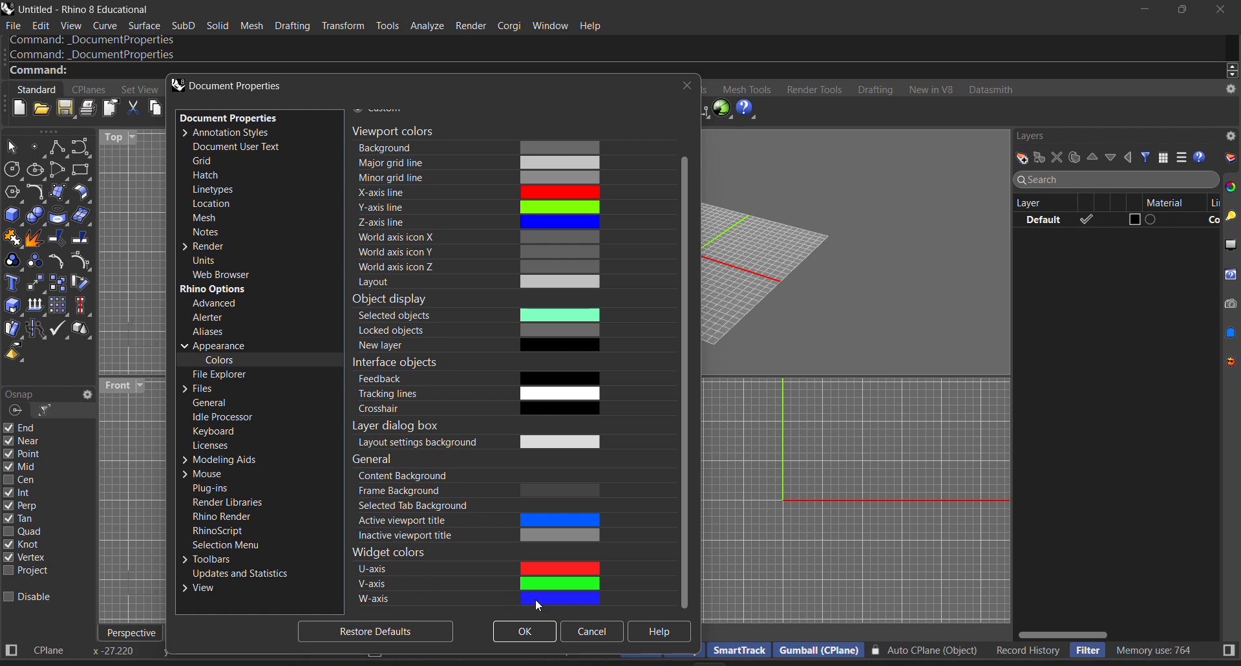
left_click(510, 635)
Step: Zoom and pan the Top, Front and Right viewports so that each shows its whole construction grid
scroll(366, 214, "down", 5)
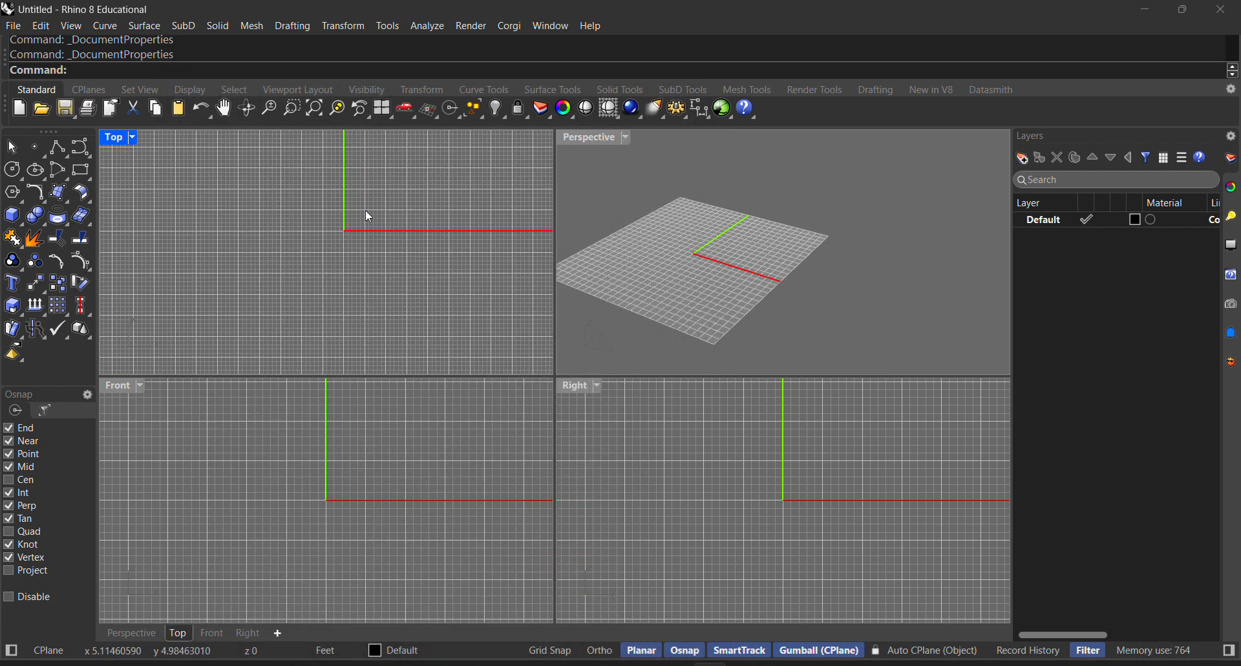
scroll(376, 231, "down", 6)
scroll(396, 205, "up", 8)
right_click_drag(403, 216, 375, 218)
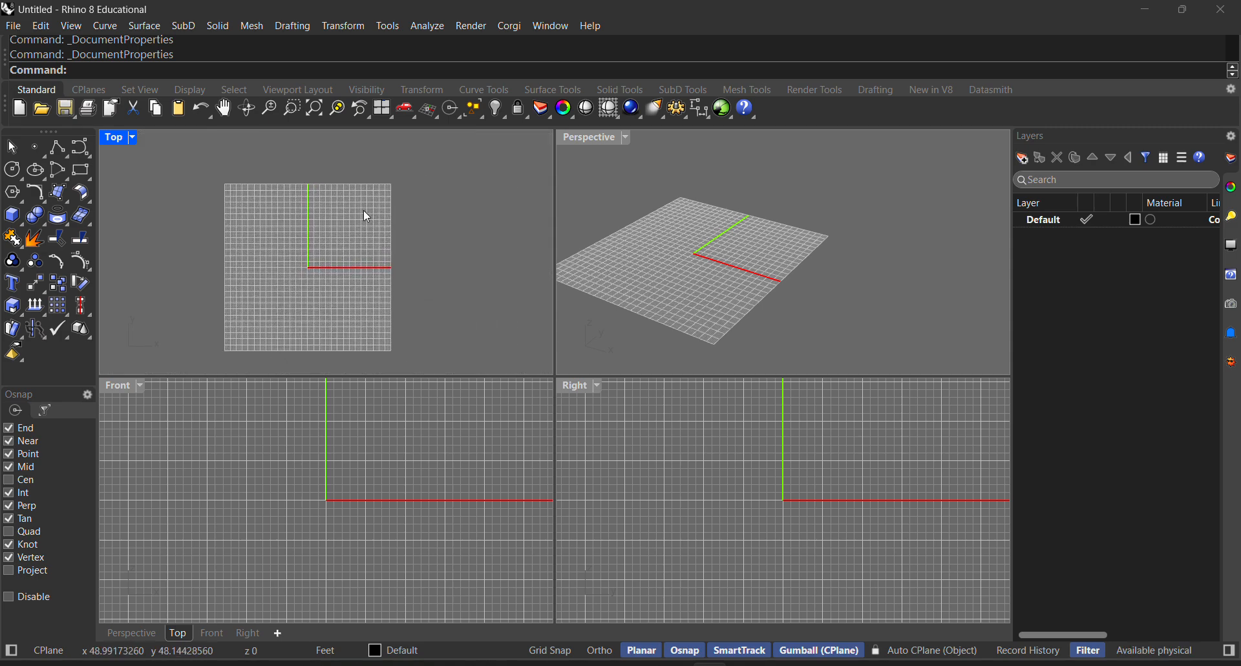
scroll(466, 469, "down", 18)
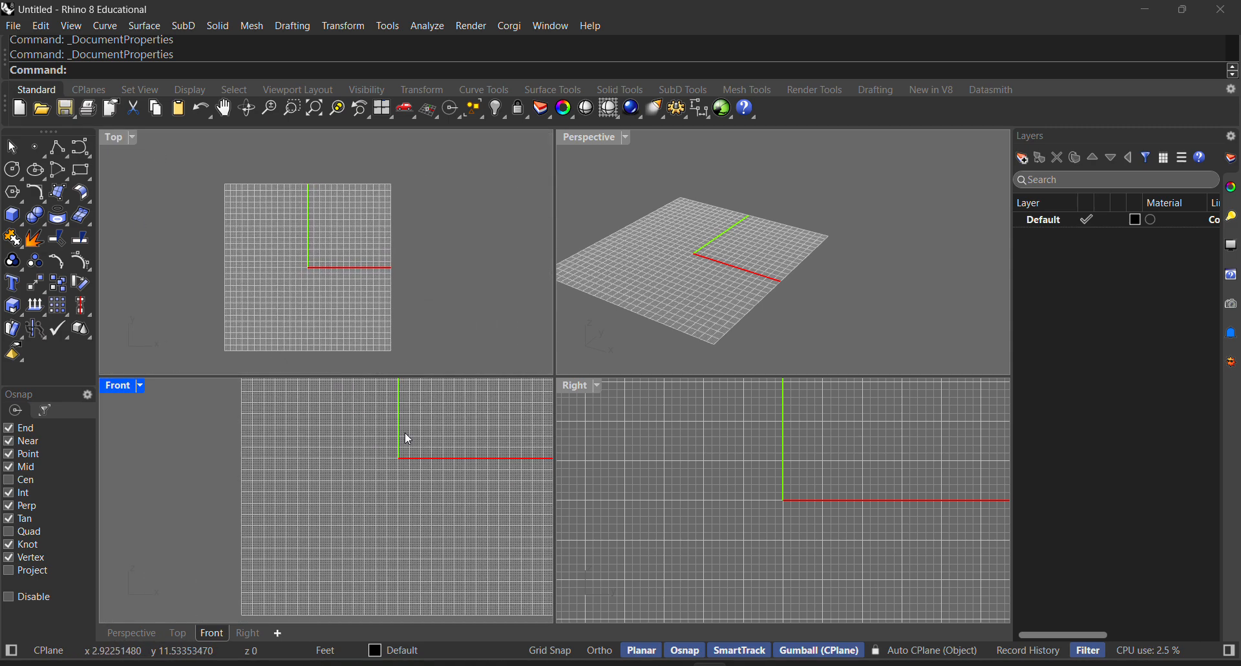
right_click_drag(410, 464, 374, 508)
scroll(377, 506, "up", 2)
scroll(700, 481, "down", 18)
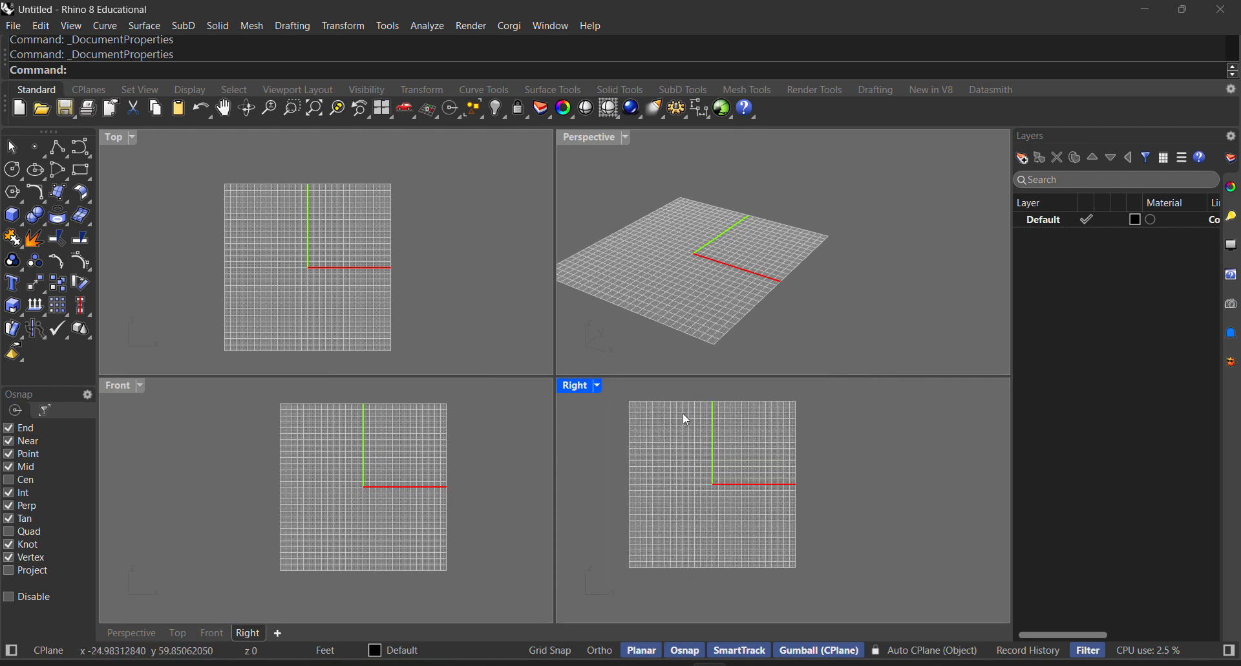
Step: Maximize the Perspective viewport, orbit around its grid and restore the four-view layout, and likewise maximize and restore the Top viewport
double_click(582, 137)
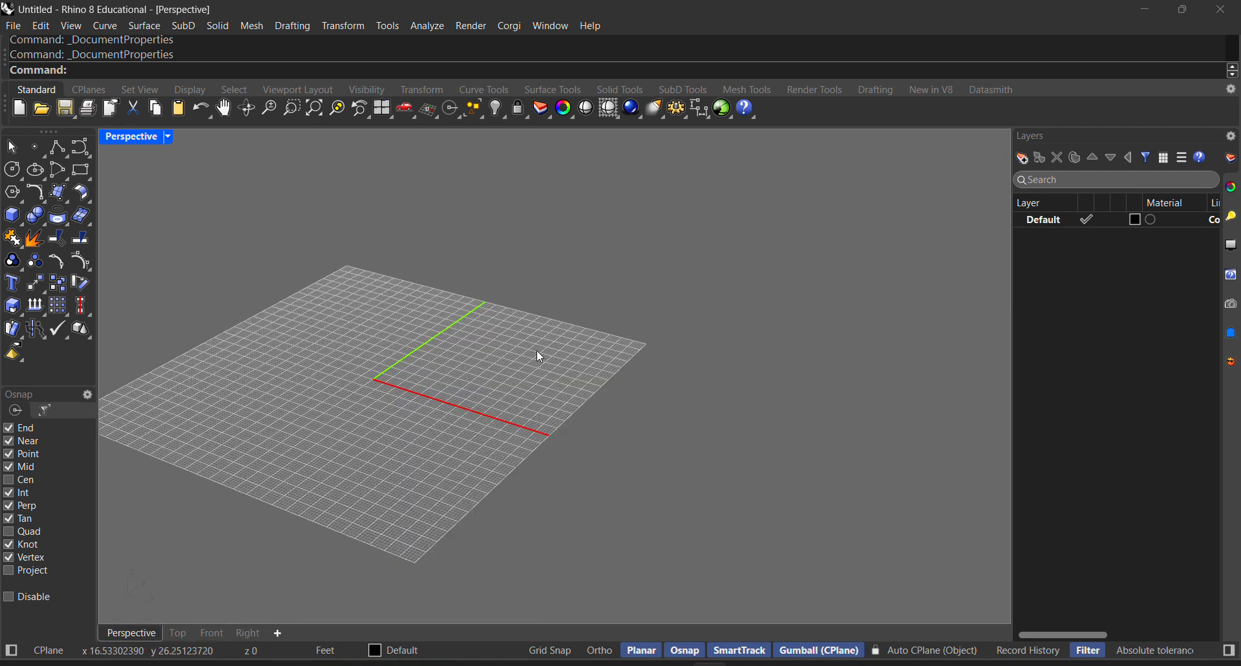
scroll(540, 349, "down", 4)
right_click_drag(537, 347, 536, 372)
scroll(632, 396, "up", 4)
right_click_drag(631, 396, 708, 424)
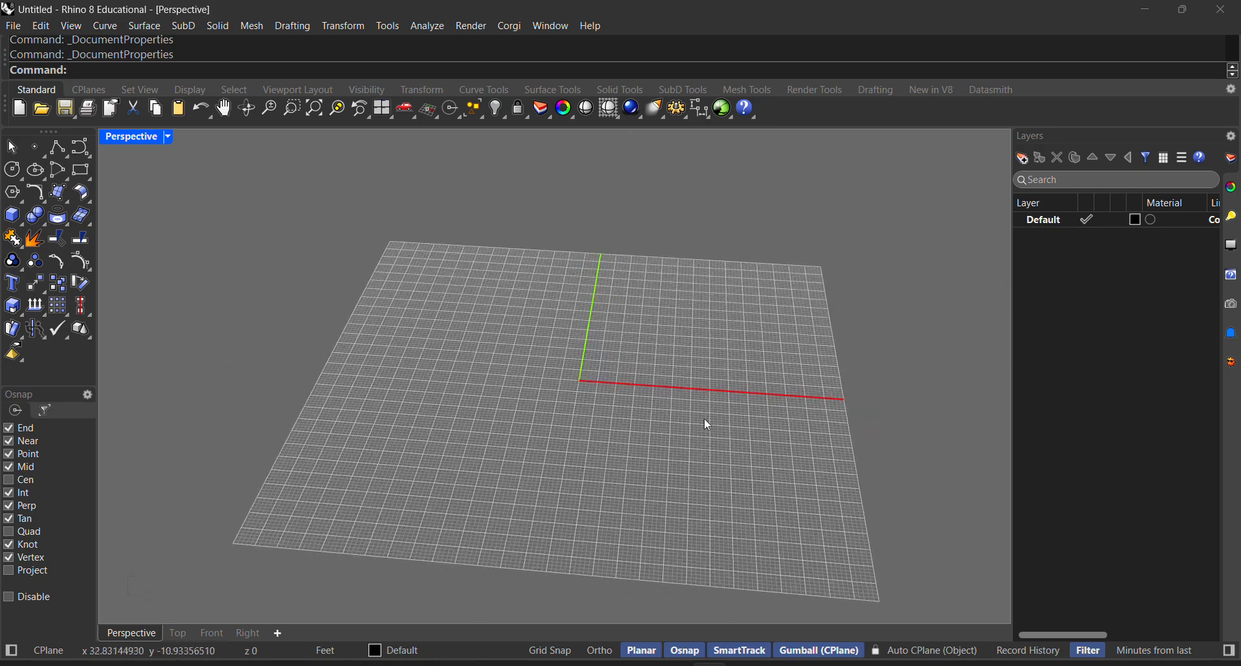
double_click(146, 137)
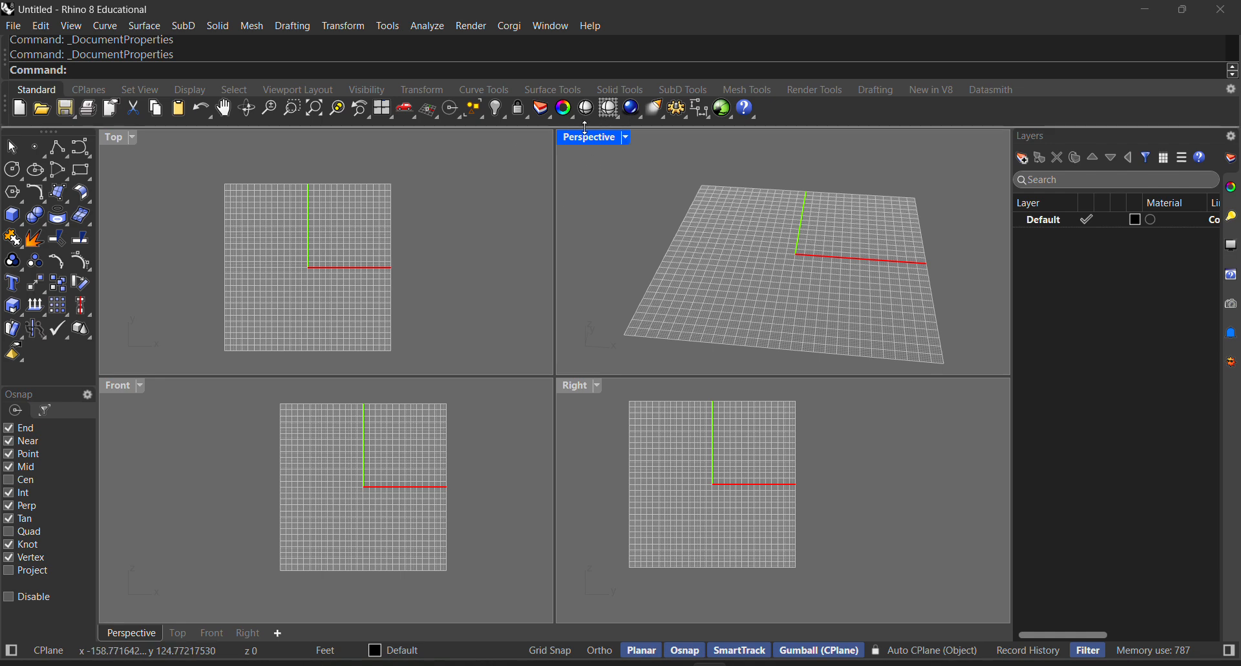
double_click(115, 138)
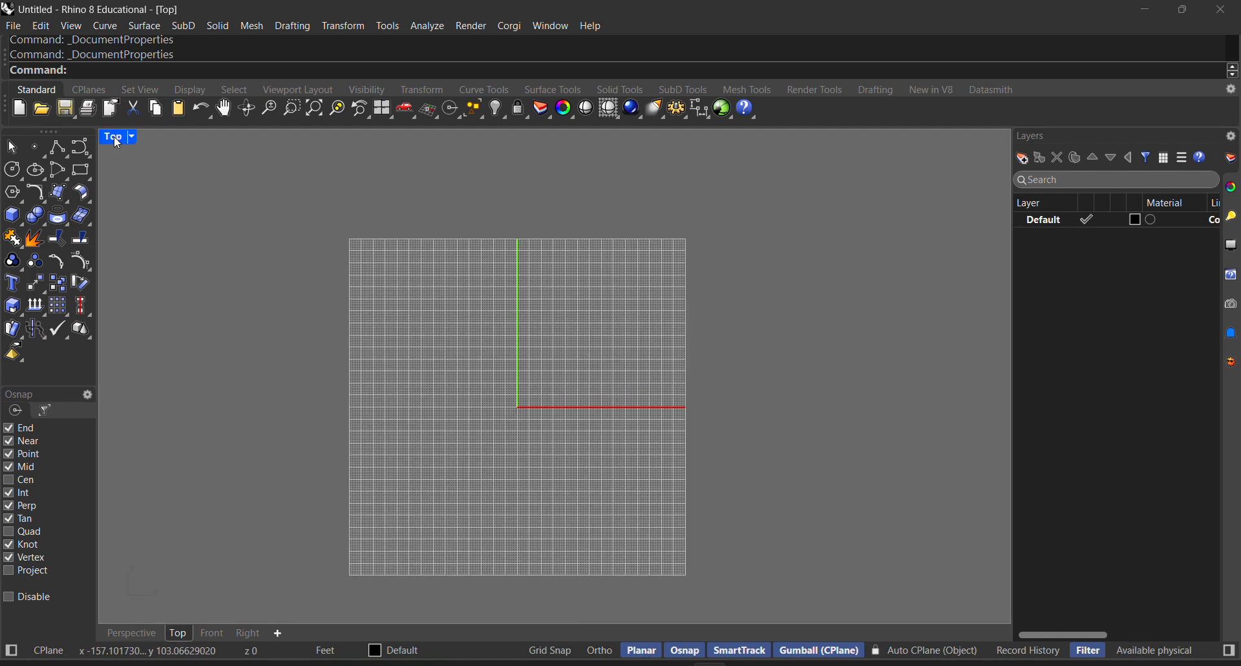
double_click(113, 137)
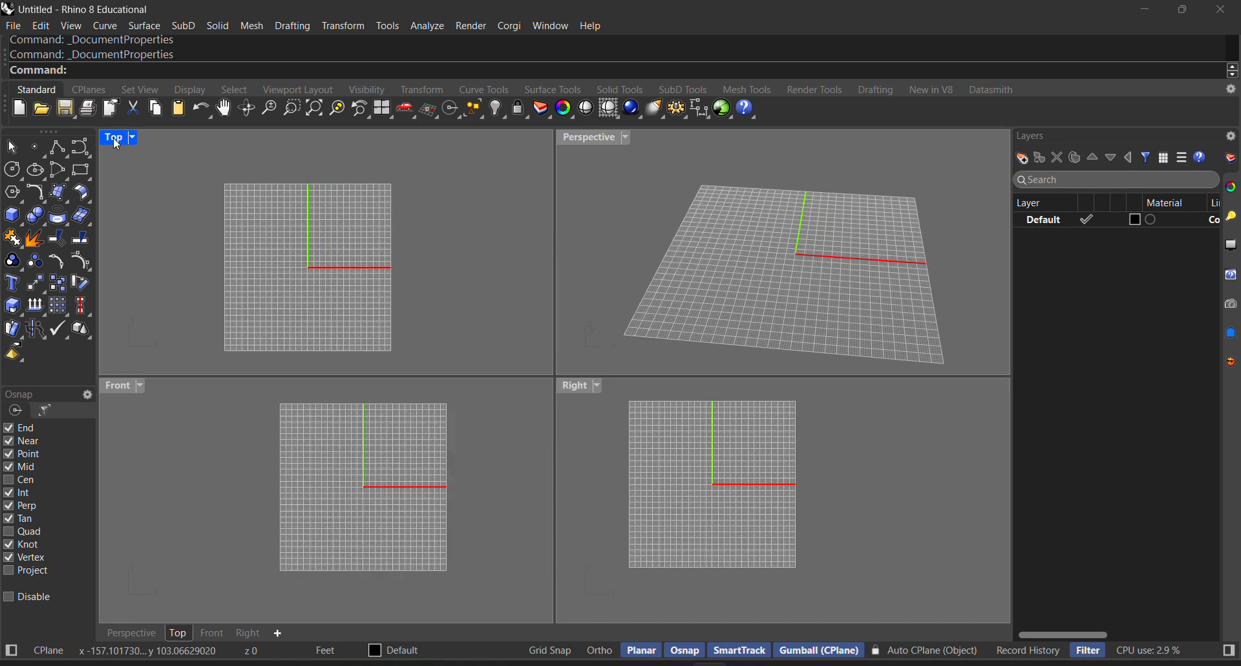
Step: Maximize the Perspective viewport and restore the four-view layout
double_click(598, 142)
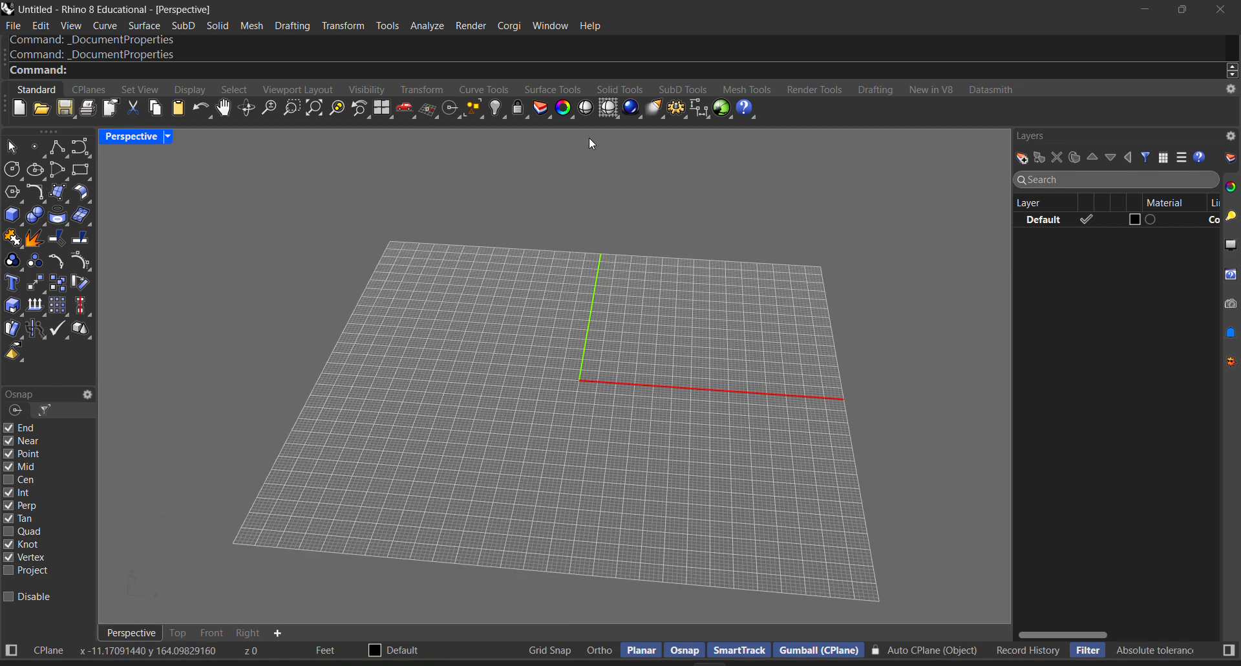
double_click(133, 137)
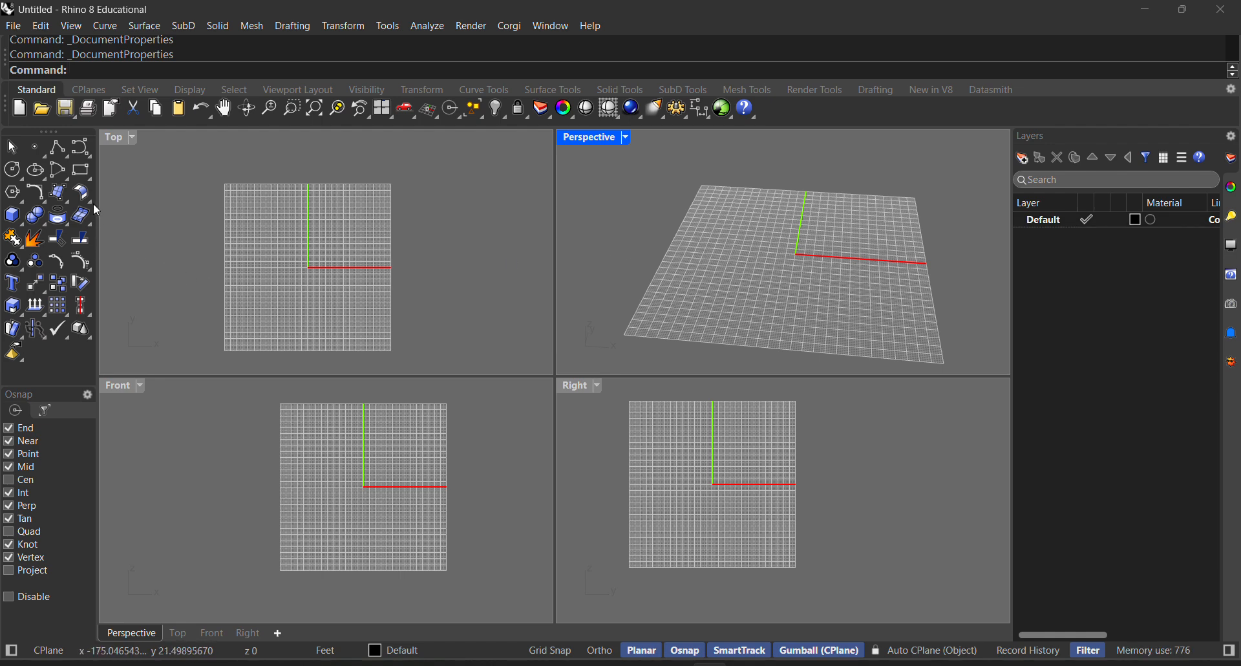
Step: Draw a box whose roughly square base encloses the origin in the Top viewport, and give it a height
left_click(12, 218)
scroll(269, 319, "up", 5)
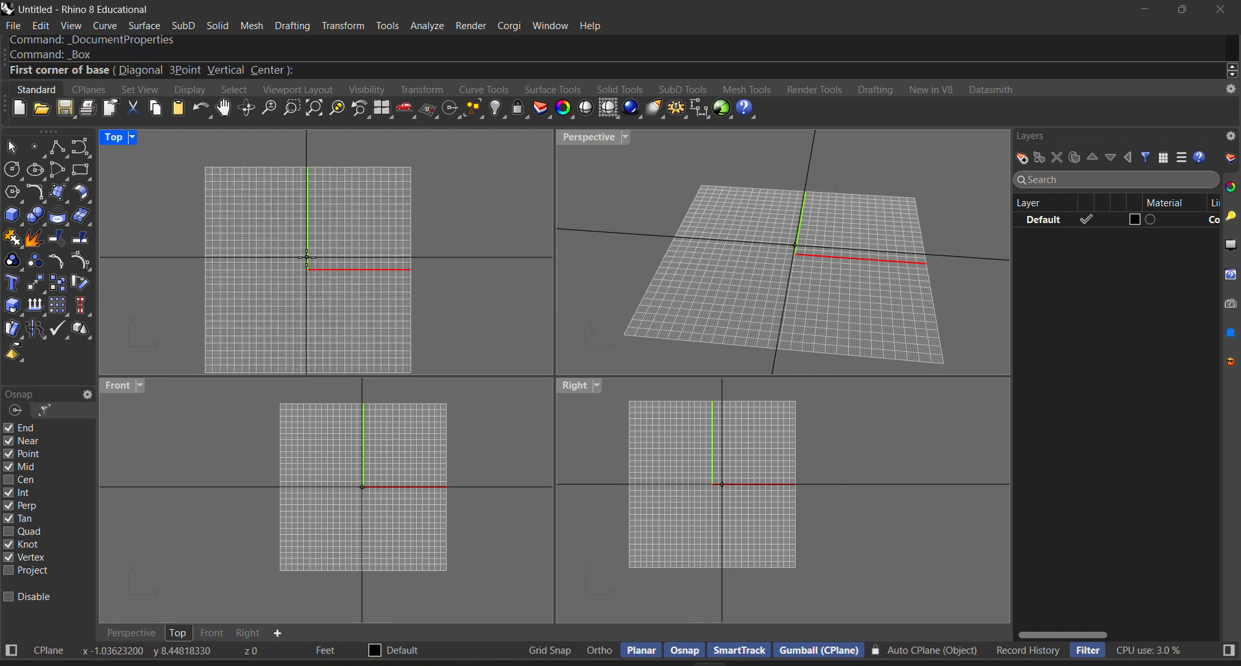
scroll(314, 293, "up", 3)
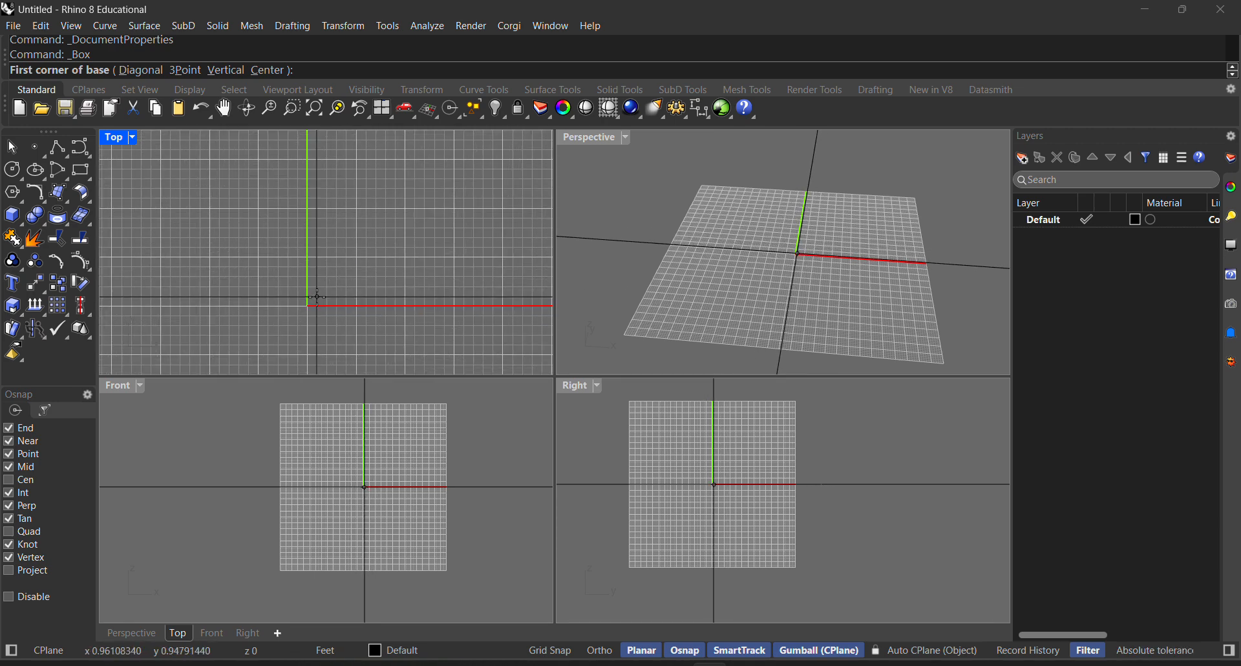
scroll(315, 295, "down", 5)
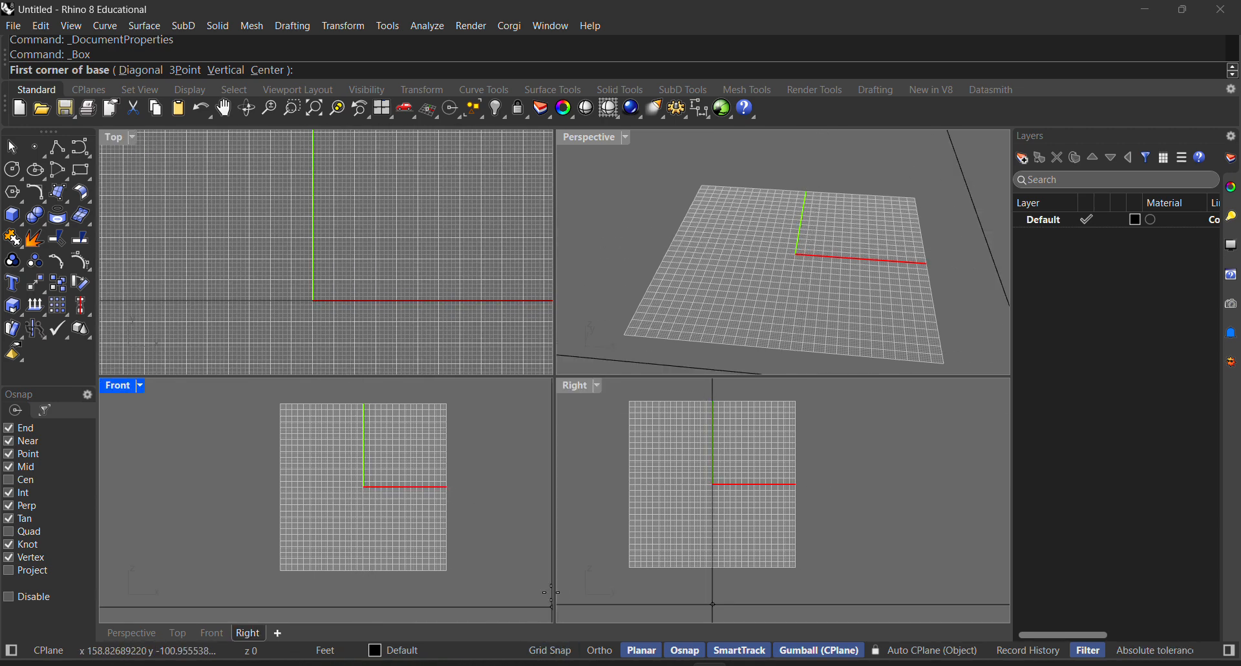
scroll(284, 293, "up", 1)
scroll(292, 316, "up", 3)
scroll(330, 305, "down", 3)
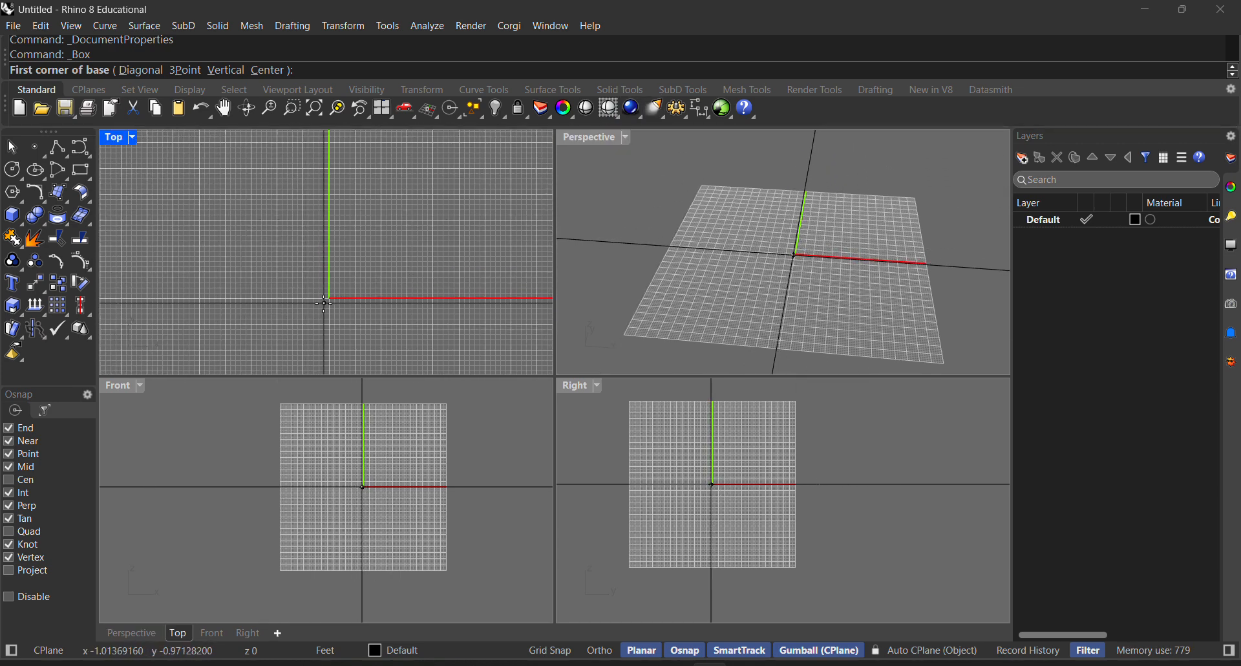
left_click(270, 305)
left_click(356, 224)
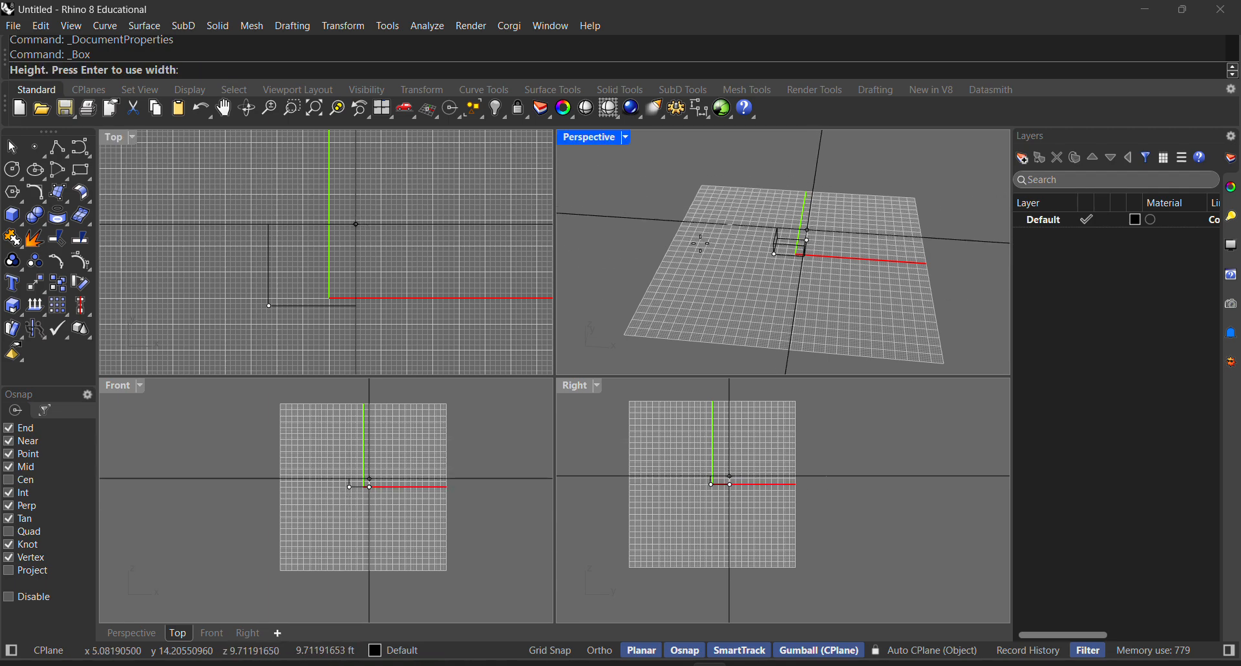
key("Return")
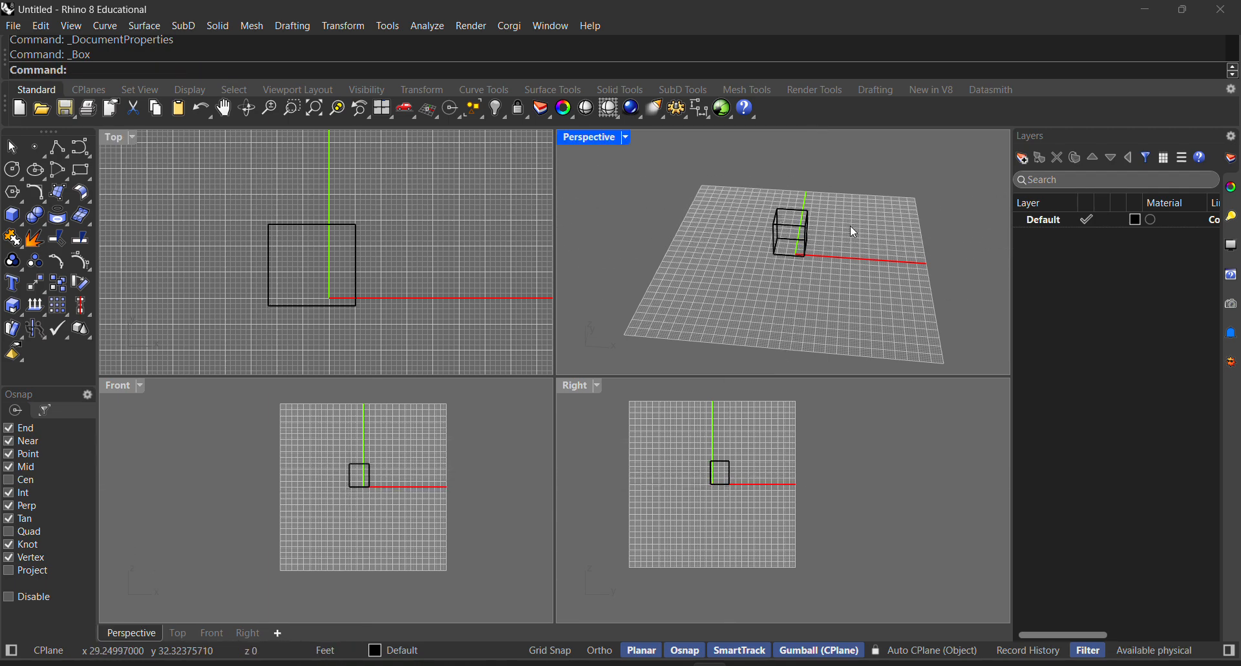
Step: Orbit and zoom the Perspective viewport to examine the box from different angles
scroll(827, 225, "up", 3)
scroll(832, 282, "down", 2)
right_click_drag(849, 274, 822, 291)
scroll(762, 227, "up", 3)
scroll(762, 228, "down", 5)
right_click_drag(762, 228, 808, 229)
scroll(787, 263, "up", 5)
scroll(777, 256, "down", 5)
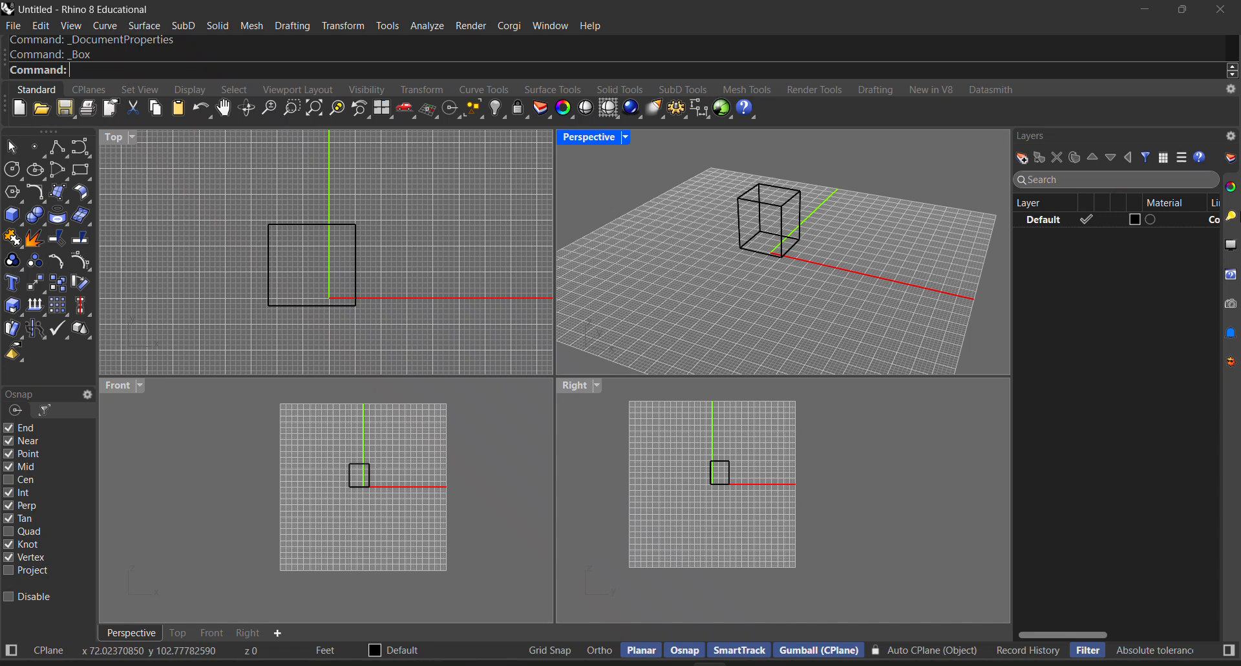
Step: Rename the Default layer as Box
left_click(1056, 226)
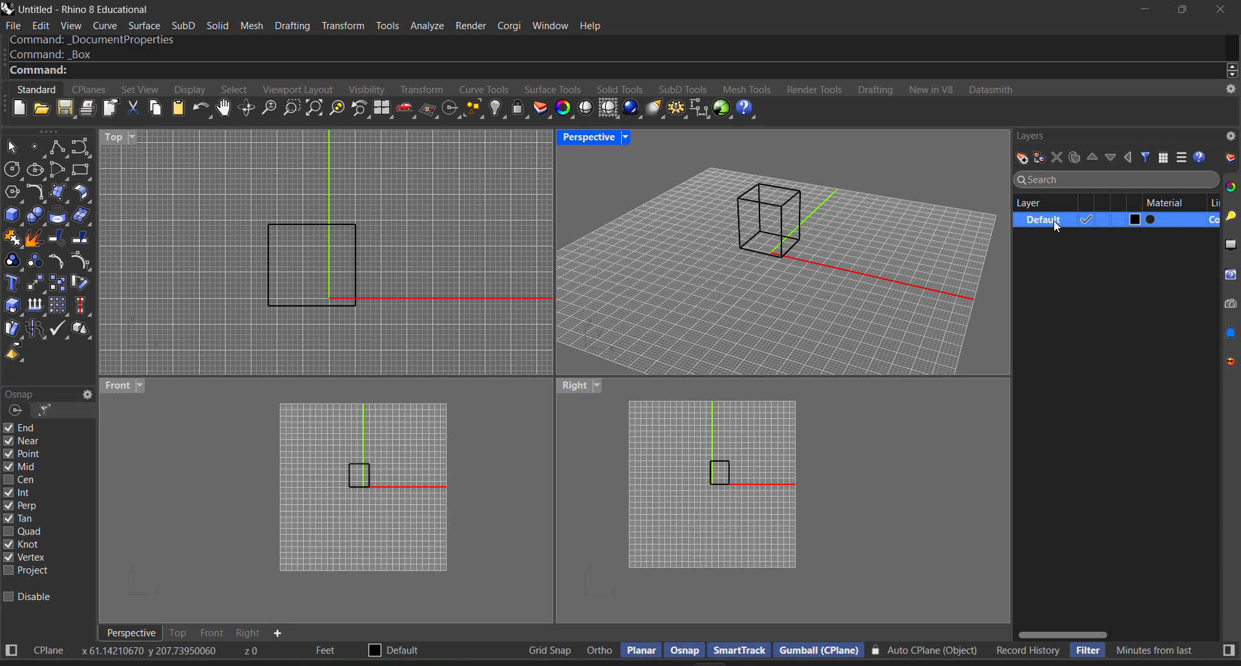
type("Boc")
key("BackSpace")
type("x")
left_click(1065, 275)
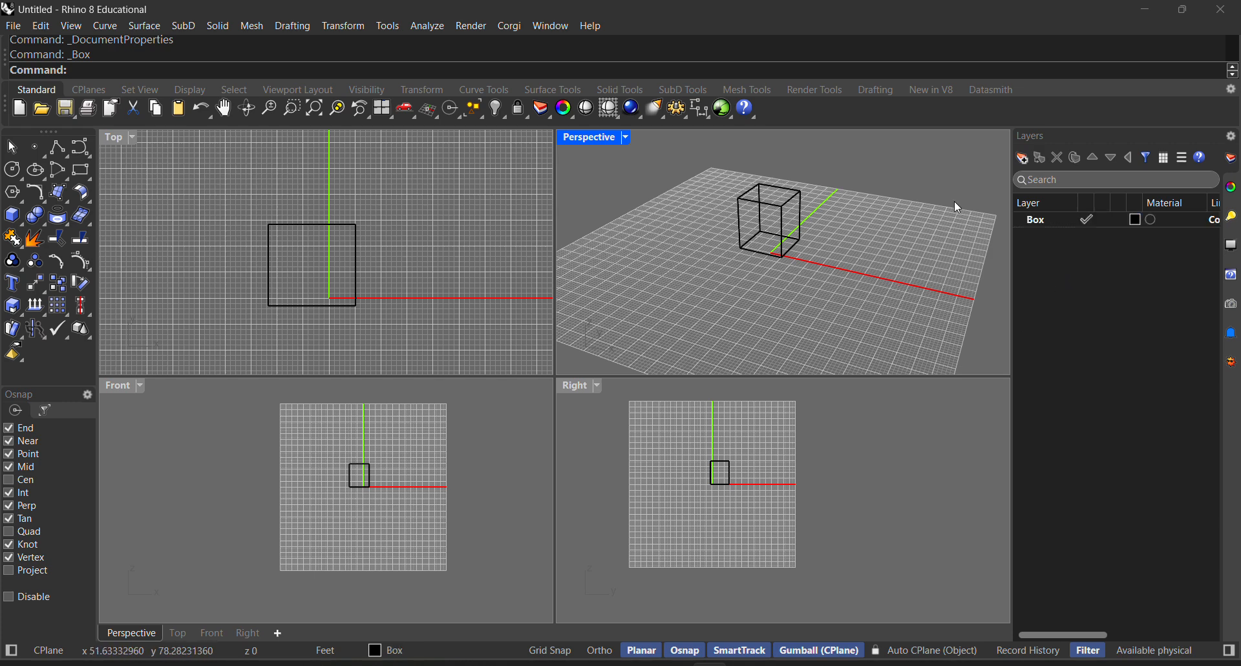
Step: Create a new layer named Box 2
left_click(1024, 156)
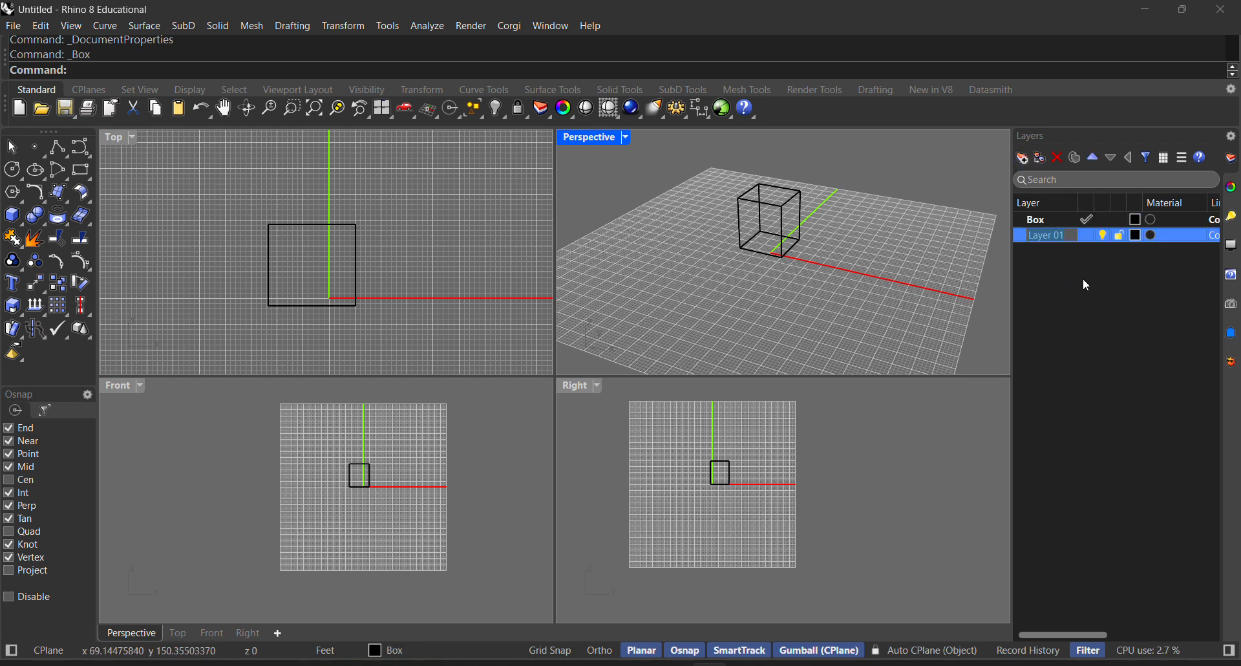
key("BackSpace")
type("Boc")
type("x 2")
left_click(1063, 300)
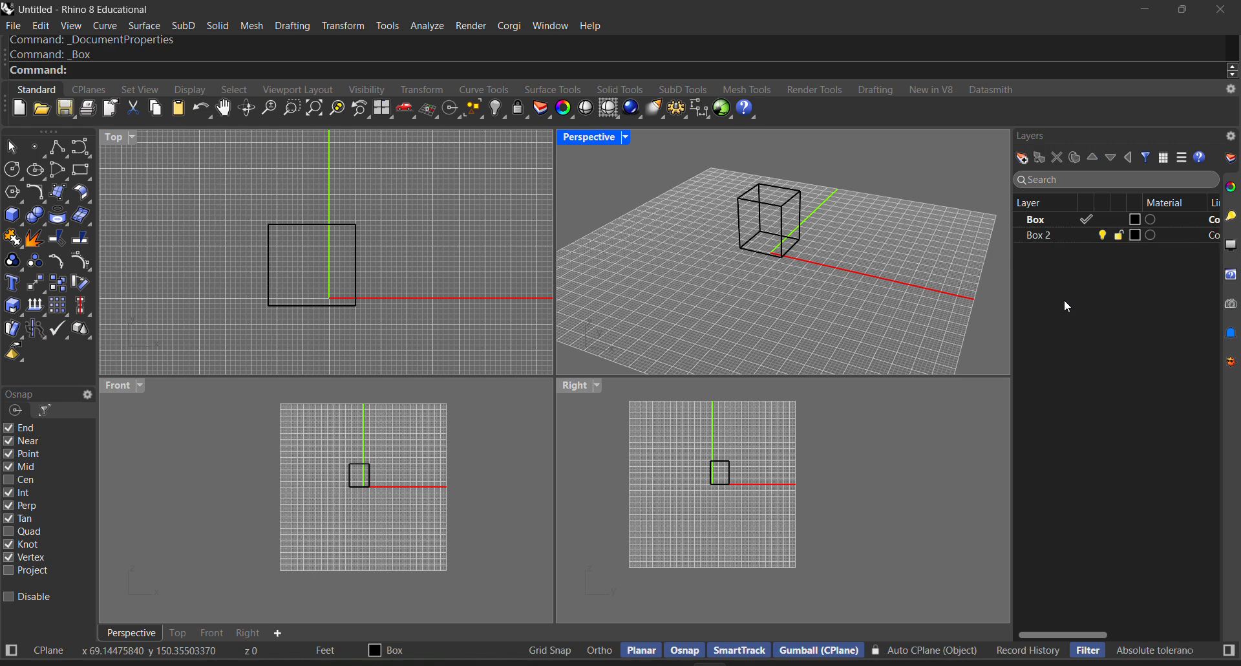
Step: Make the Box 2 layer current and set its color to Cyan
double_click(1034, 237)
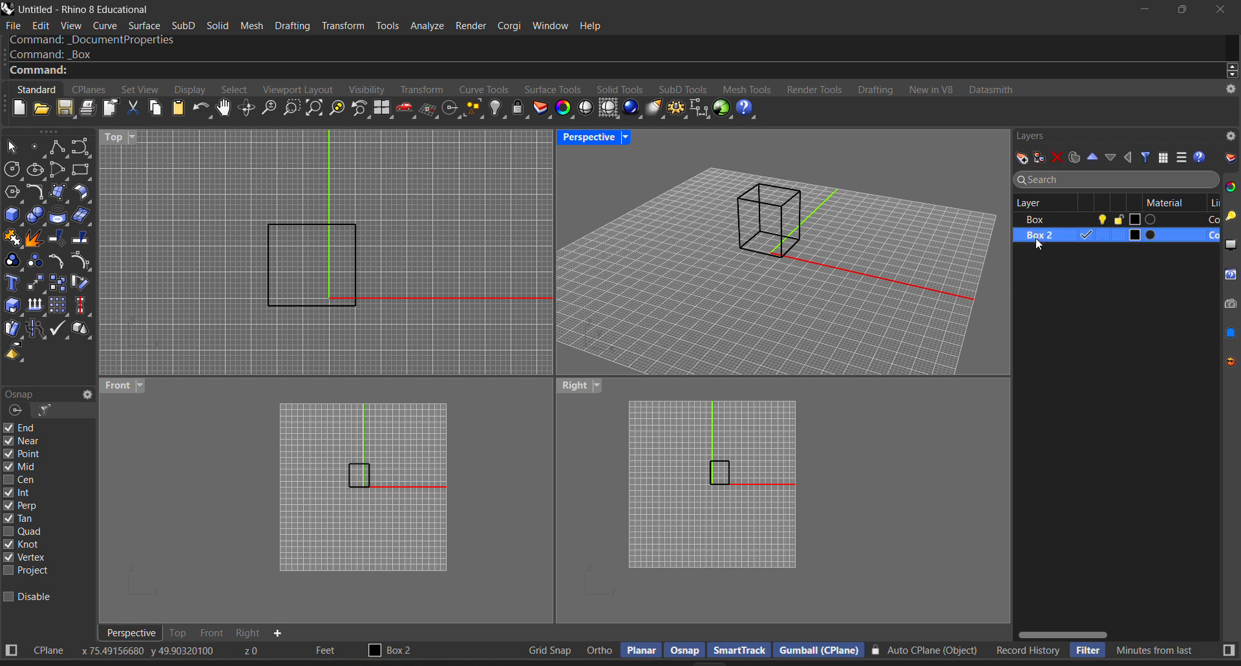
left_click(1137, 236)
left_click(284, 341)
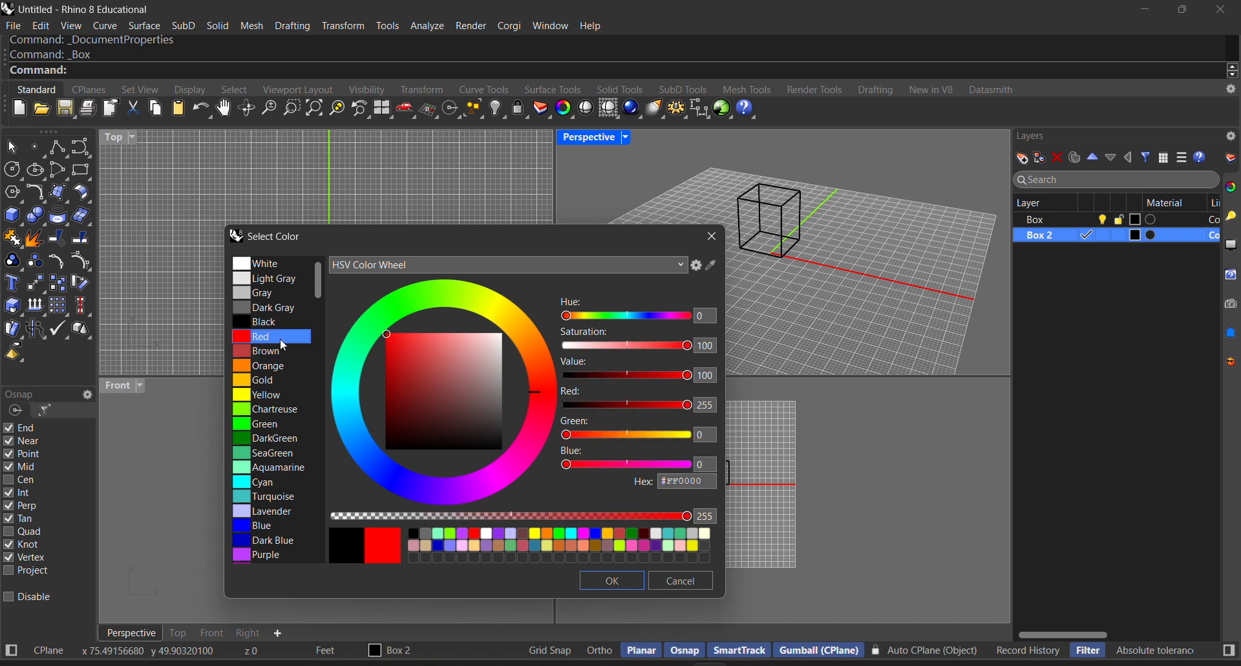
left_click(278, 423)
key("Down")
key("Down")
key("Down")
key("Down")
key("Down")
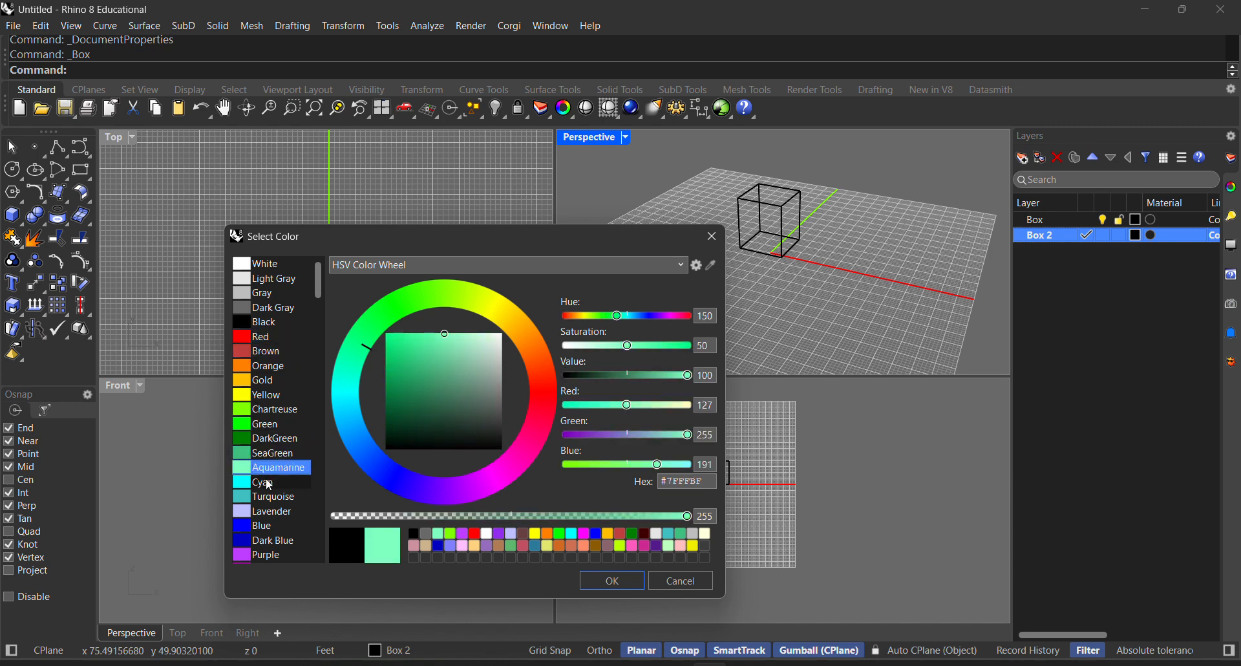
left_click(286, 382)
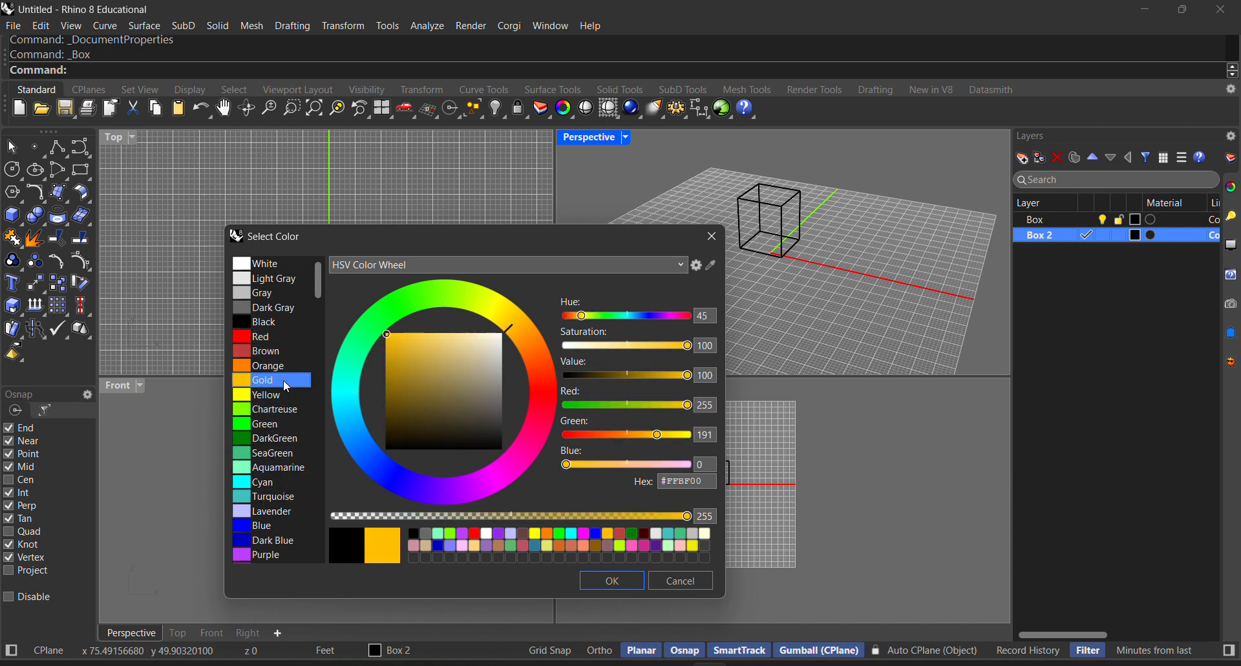
left_click(280, 485)
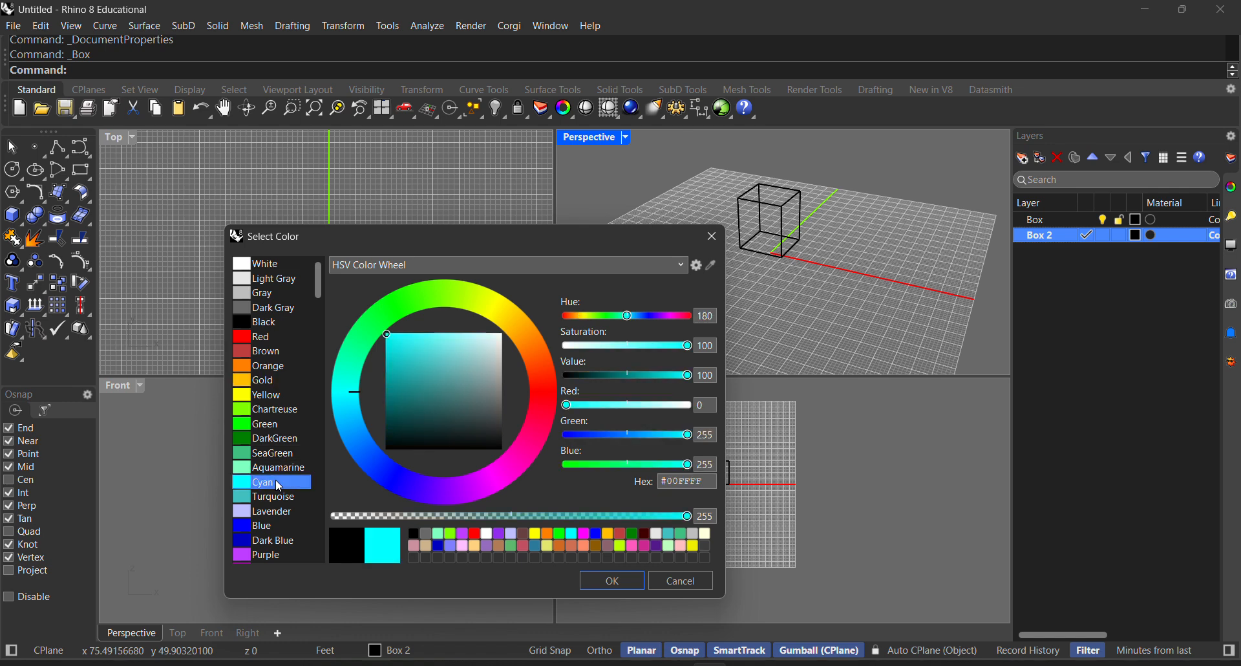
left_click(597, 583)
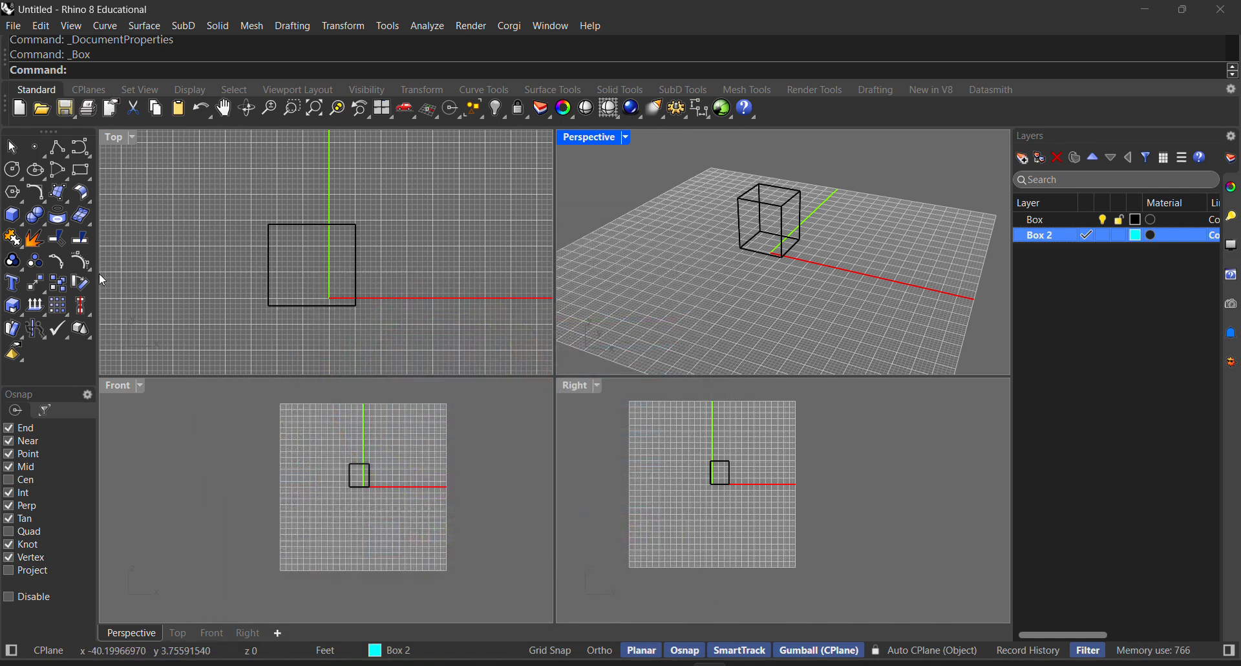
Step: Draw a second box beside the first on the Box 2 layer, with a base about 20 by 17 ft starting near x 20, y -2
left_click(12, 217)
scroll(360, 235, "down", 2)
left_click(354, 281)
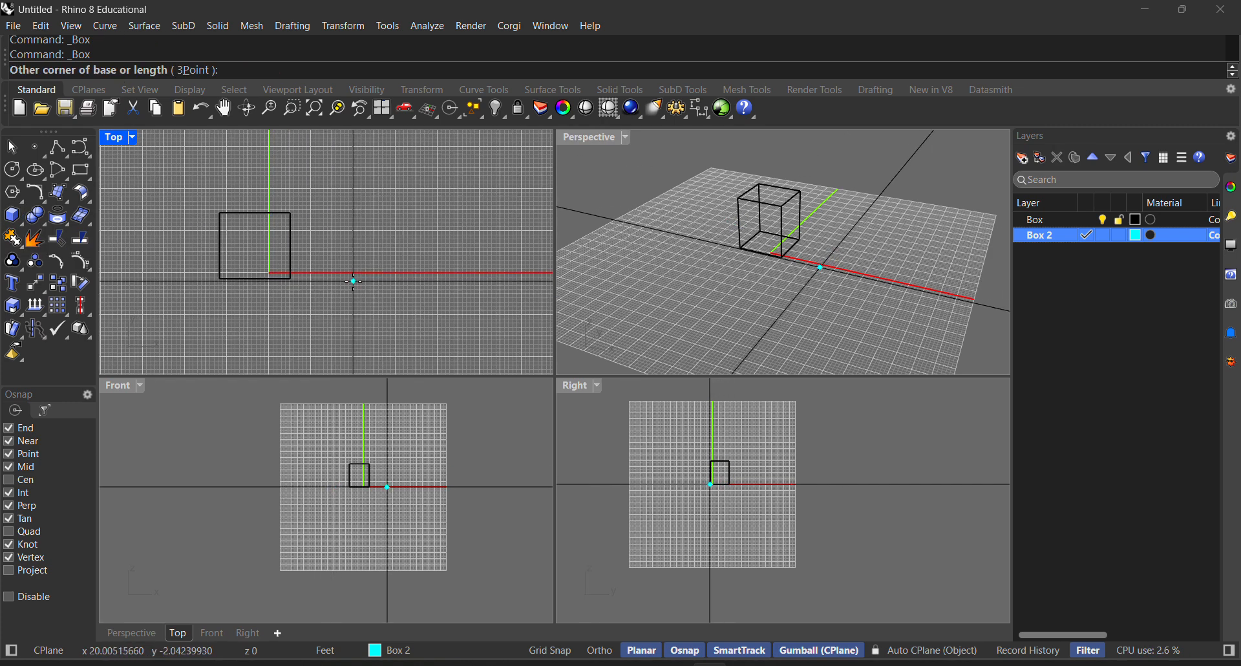
left_click(439, 208)
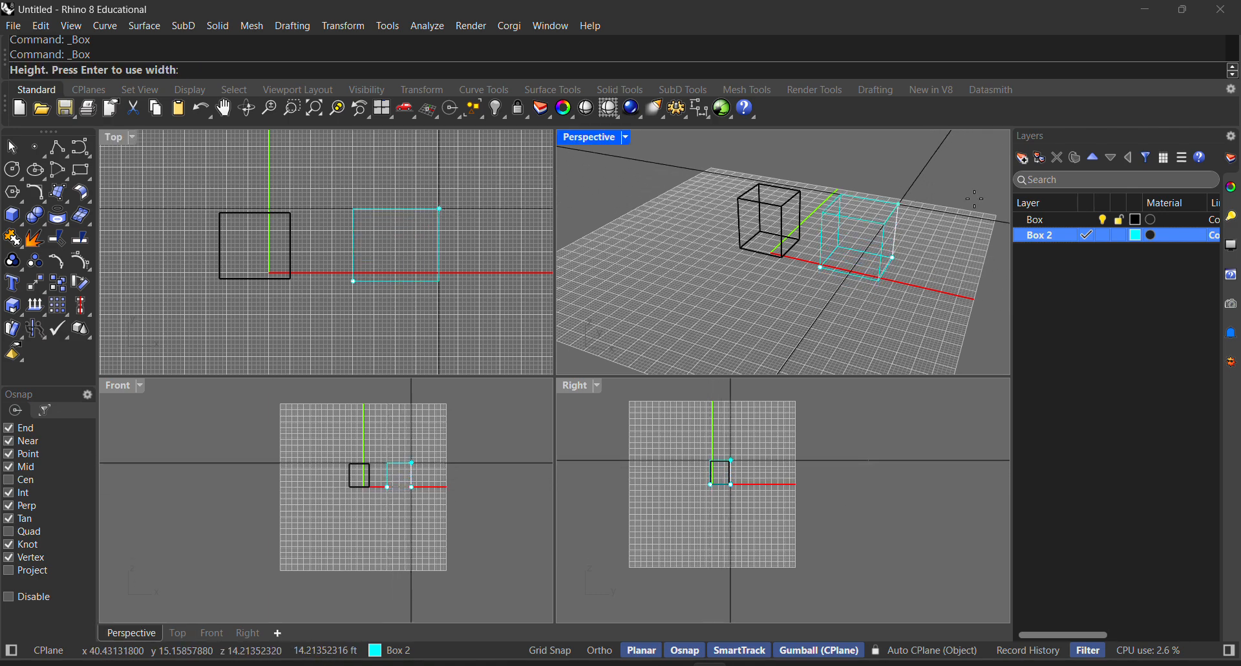
left_click(921, 212)
Step: Orbit, pan and zoom the Perspective viewport to compare the black and cyan boxes
scroll(903, 227, "up", 6)
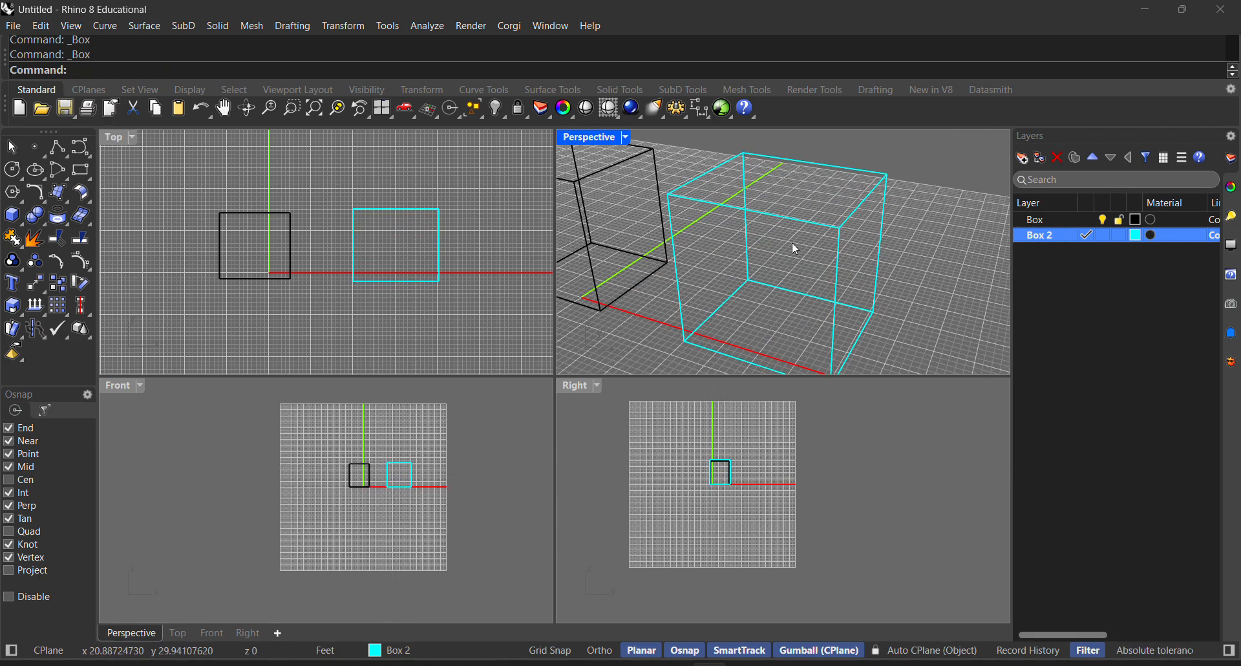
scroll(792, 242, "down", 6)
right_click_drag(792, 241, 761, 254)
scroll(761, 253, "up", 5)
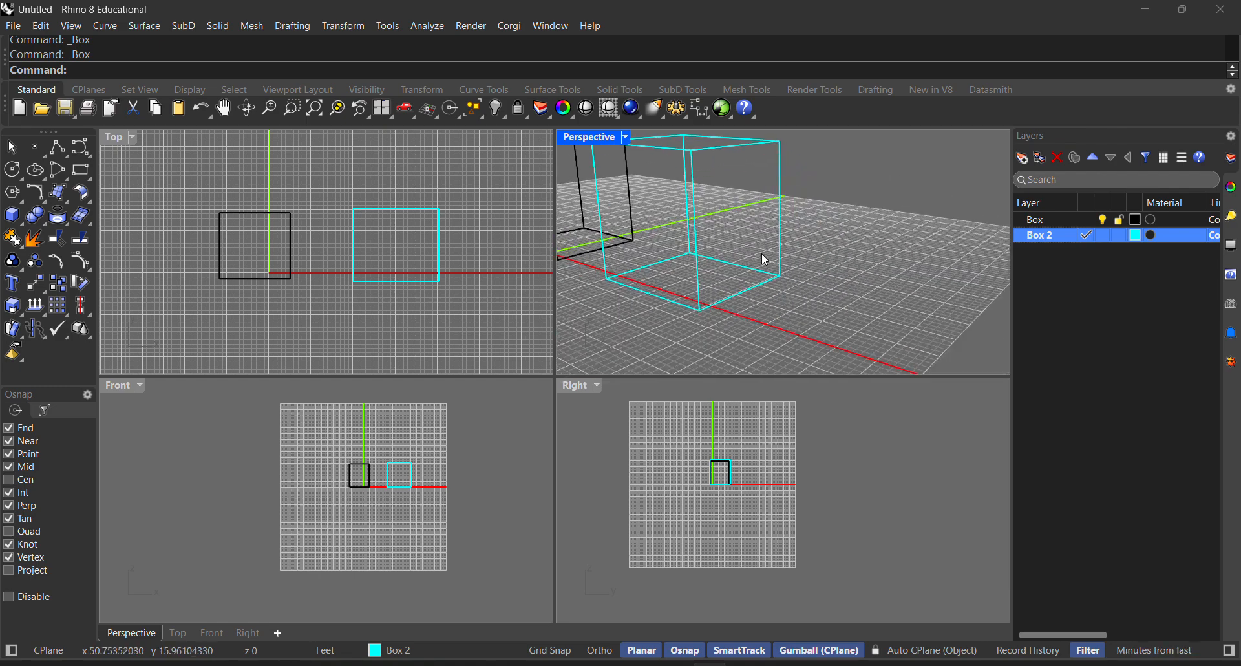
scroll(761, 253, "down", 12)
scroll(789, 230, "up", 6)
scroll(789, 231, "up", 5)
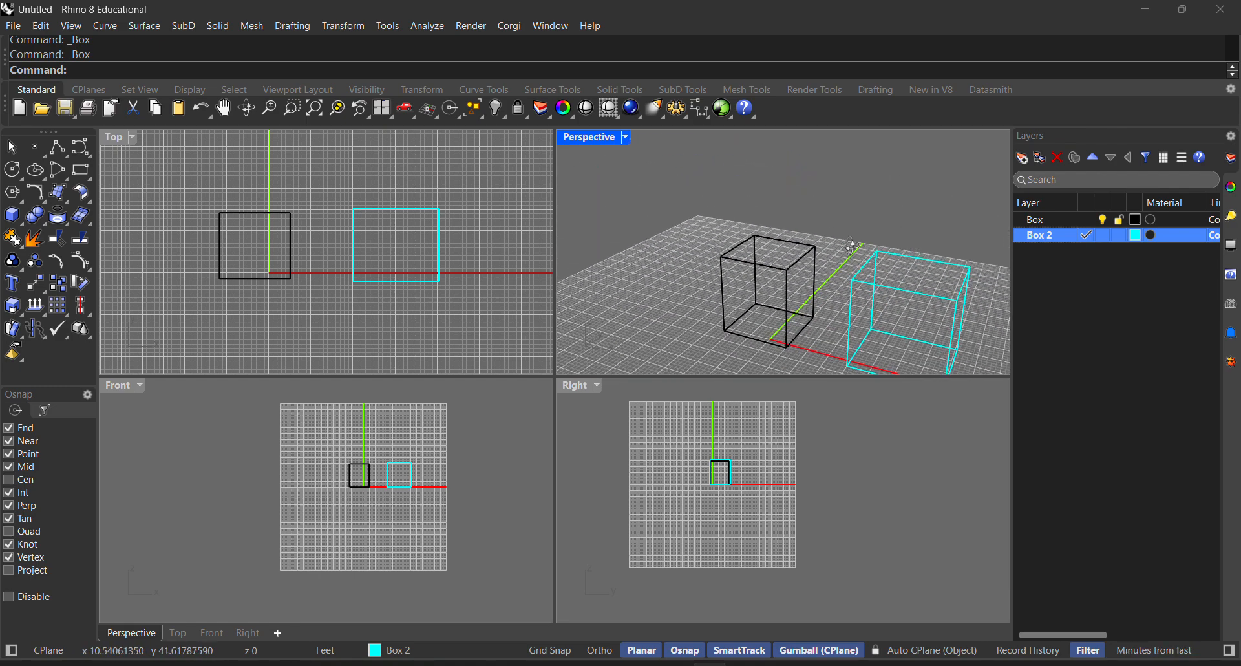
scroll(820, 232, "down", 5)
scroll(819, 231, "up", 7)
right_click_drag(879, 292, 764, 230)
scroll(785, 244, "down", 10)
scroll(784, 244, "up", 10)
scroll(812, 251, "down", 8)
scroll(811, 250, "up", 9)
scroll(754, 227, "up", 5)
scroll(784, 230, "down", 7)
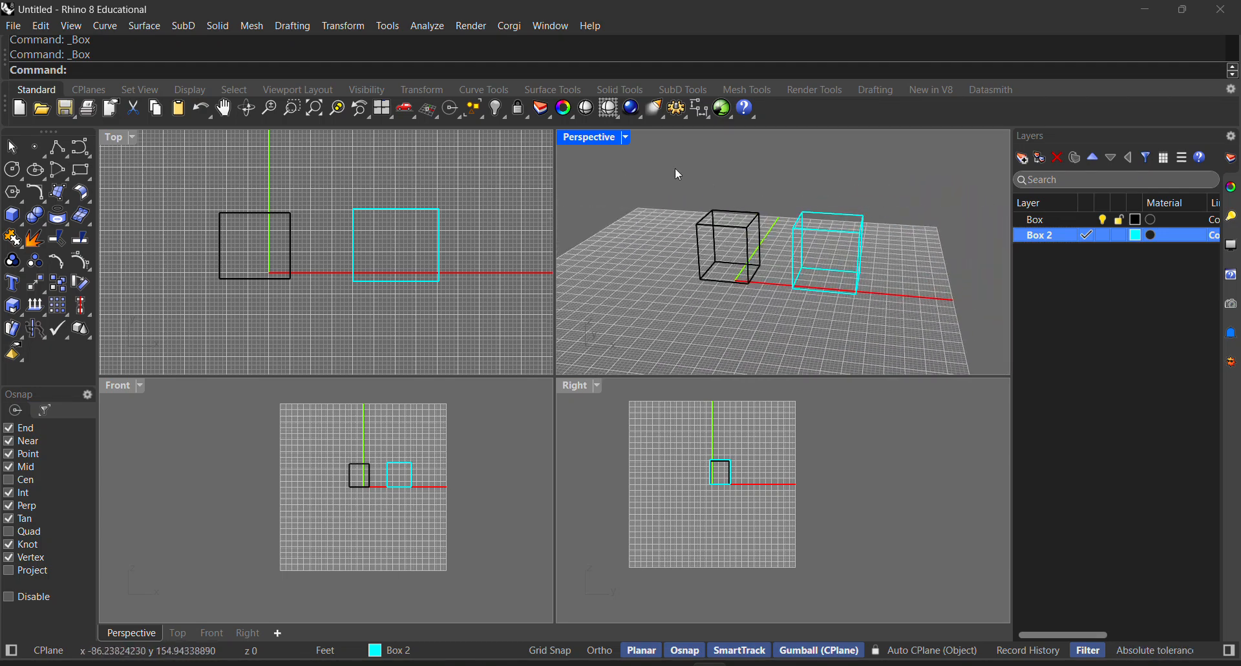
Step: Set the Perspective viewport's display mode to Shaded
left_click(625, 138)
left_click(605, 170)
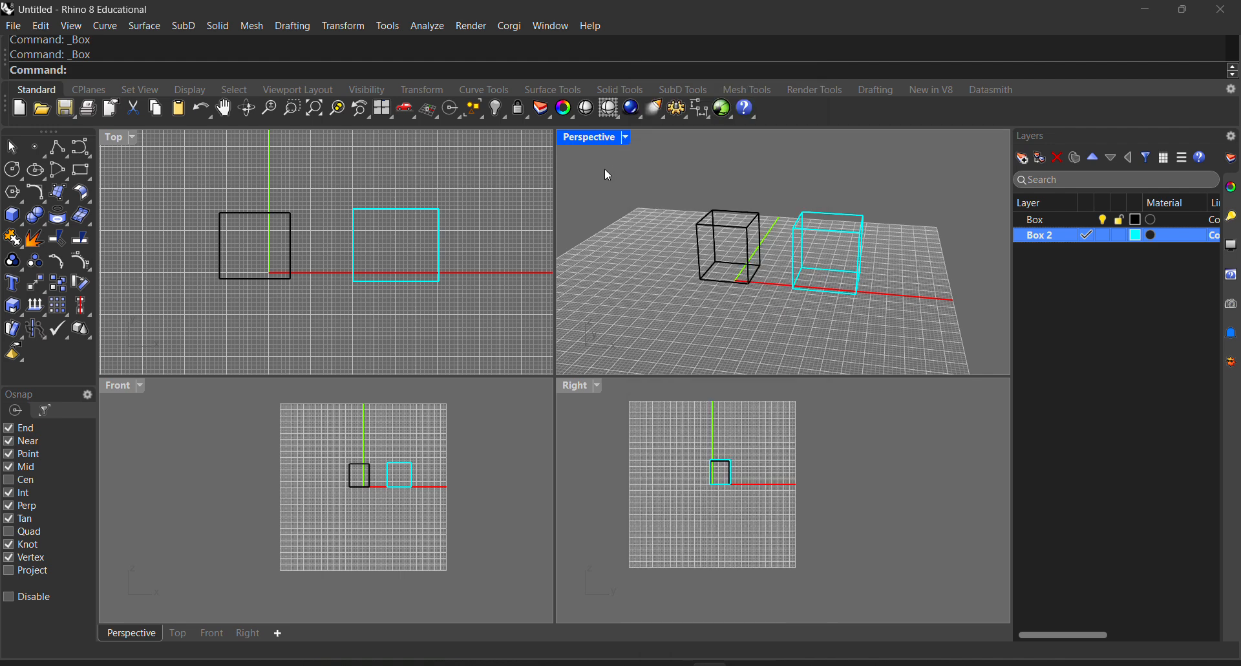
left_click(625, 138)
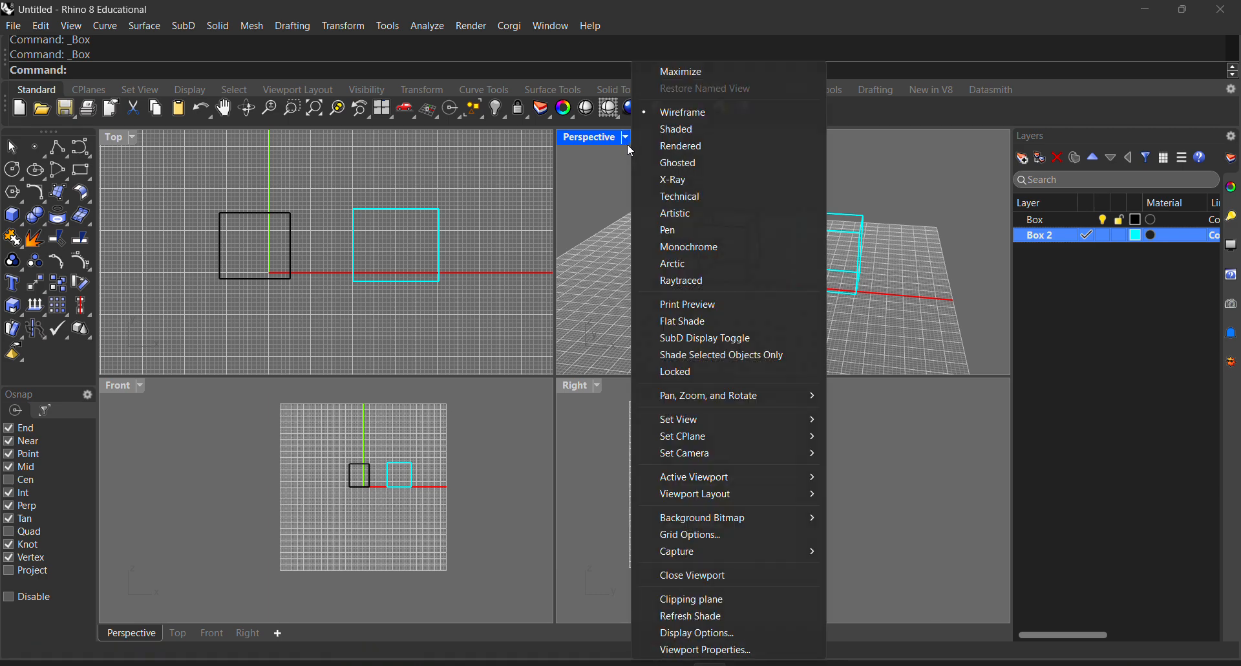
left_click(692, 132)
scroll(848, 251, "up", 6)
scroll(821, 261, "down", 3)
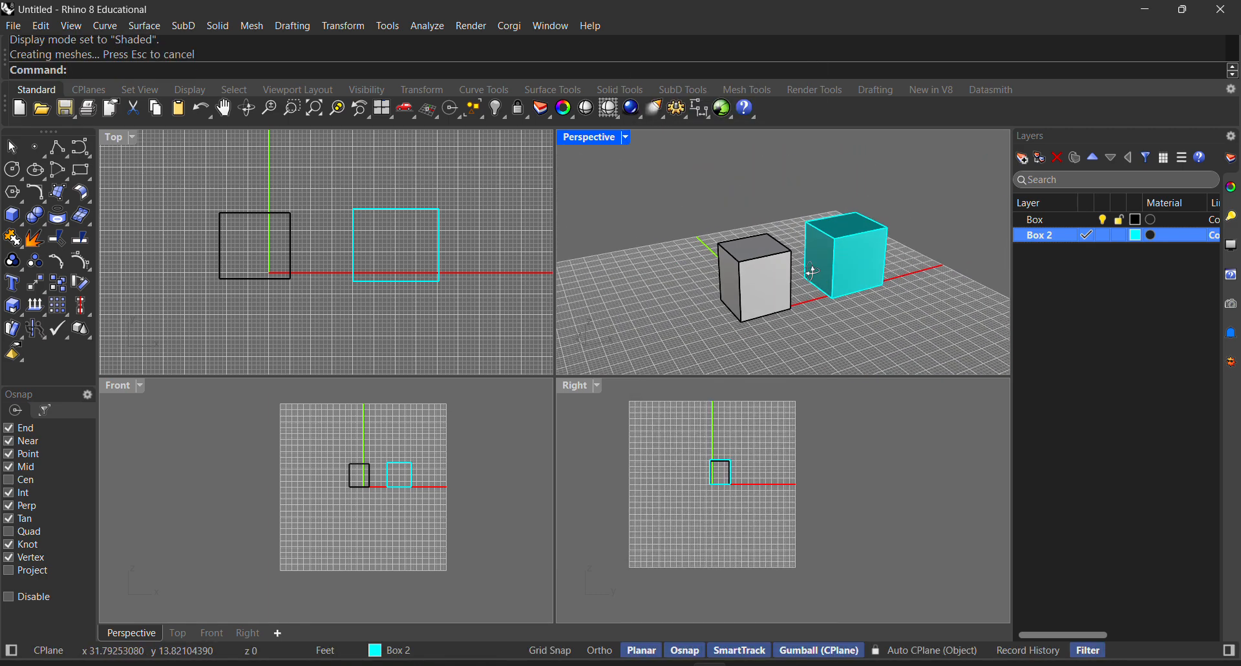
scroll(696, 256, "up", 4)
scroll(772, 193, "down", 4)
mouse_move(772, 193)
right_mouse_down()
mouse_move(763, 279)
mouse_move(683, 220)
mouse_move(837, 239)
mouse_move(828, 212)
mouse_move(775, 216)
right_mouse_up()
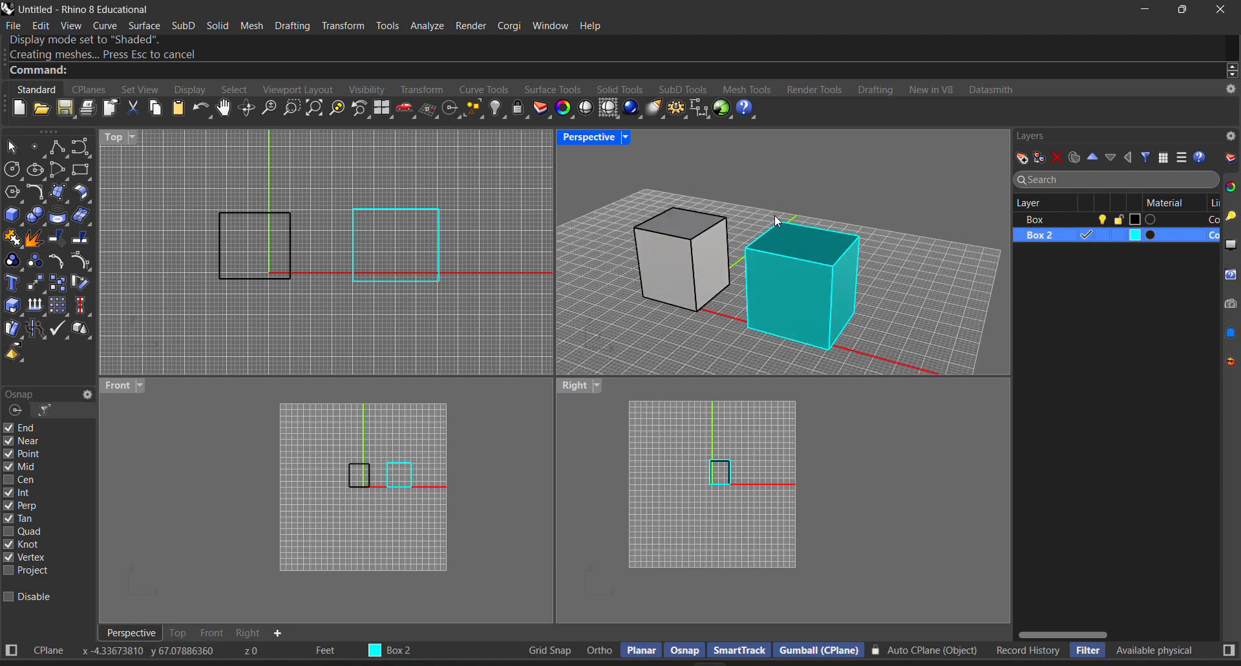
Step: Switch the Perspective viewport's display mode to Ghosted
left_click(627, 138)
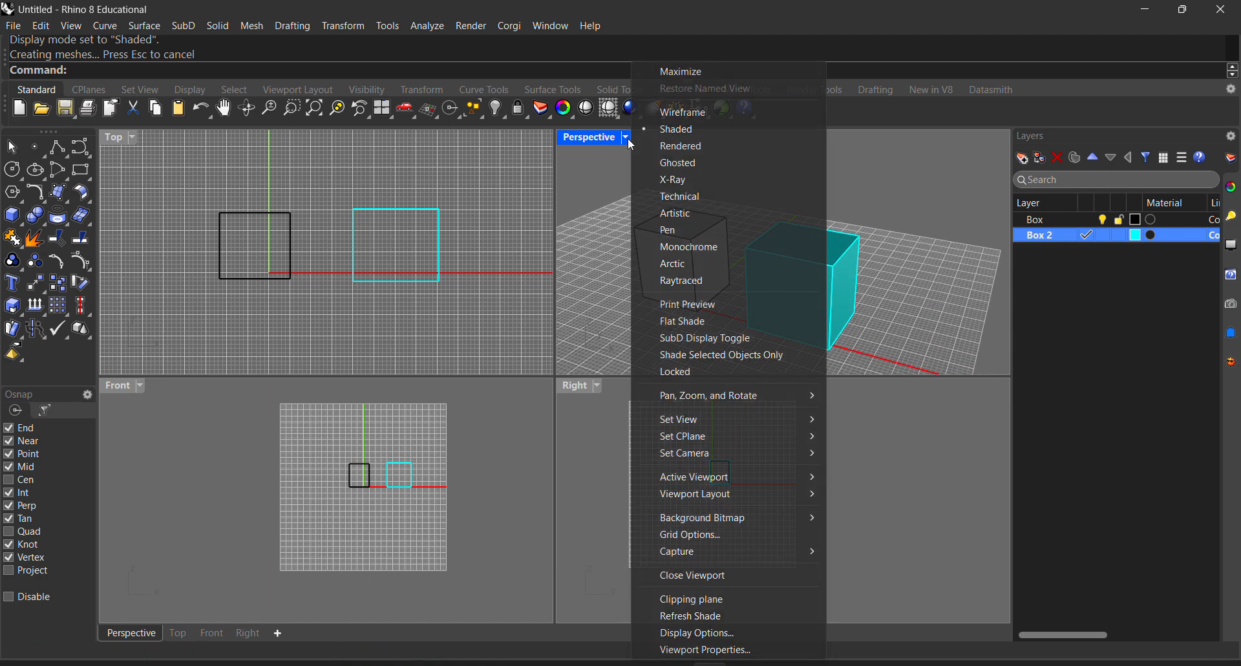
left_click(674, 162)
scroll(812, 251, "up", 5)
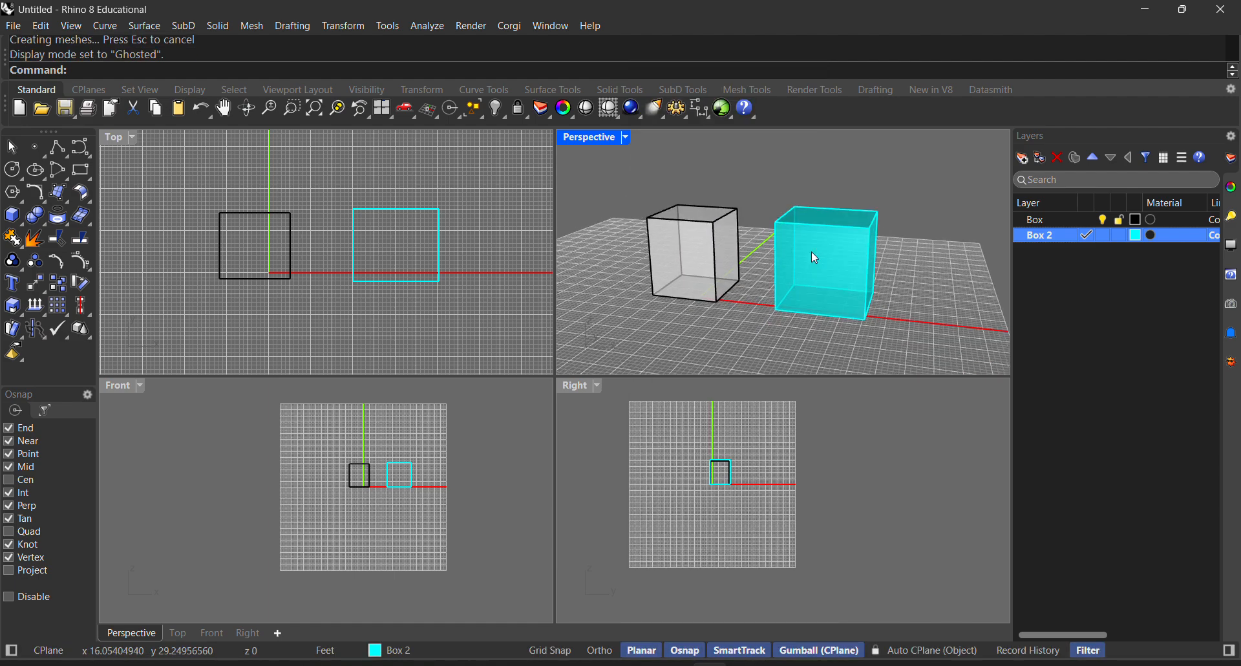
scroll(747, 265, "down", 3)
scroll(681, 238, "up", 2)
scroll(659, 242, "down", 4)
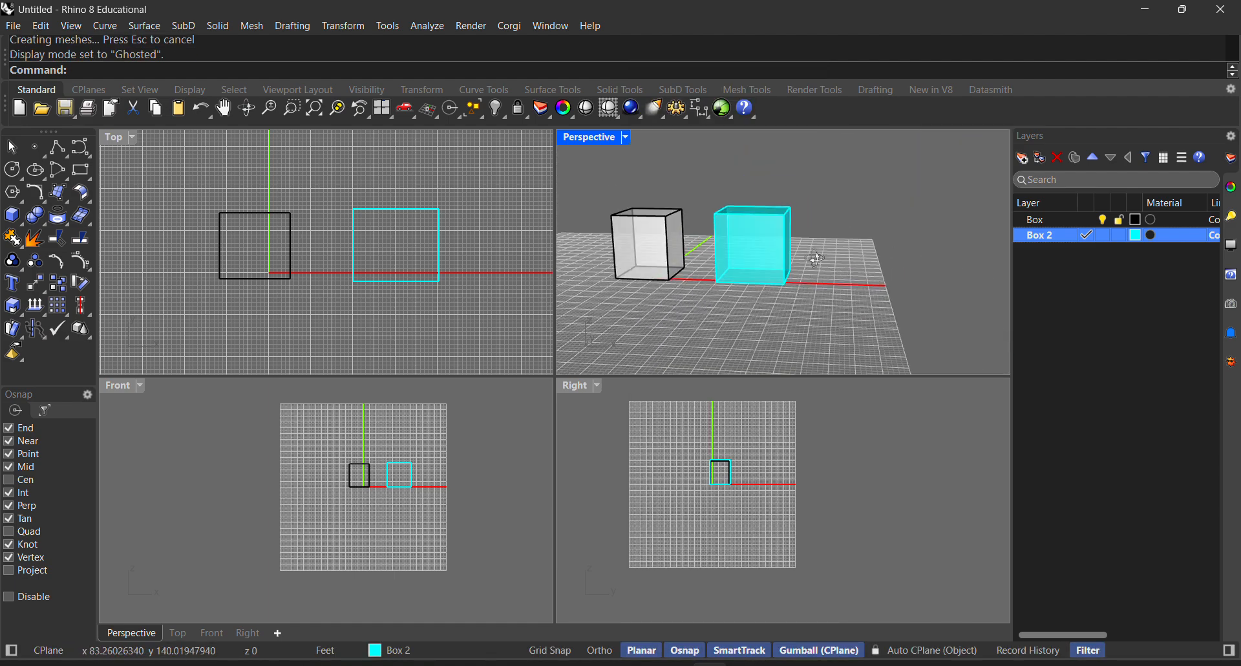
scroll(659, 242, "down", 2)
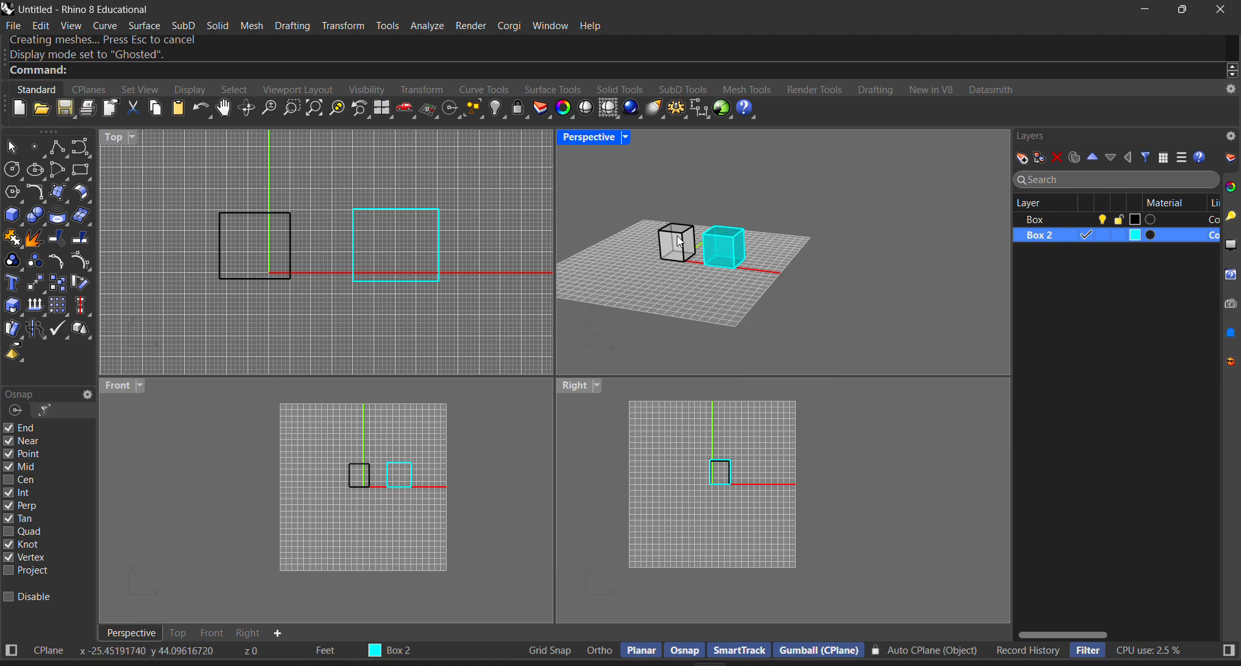
Step: Switch the Perspective viewport's display mode to X-Ray
left_click(619, 134)
left_click(666, 177)
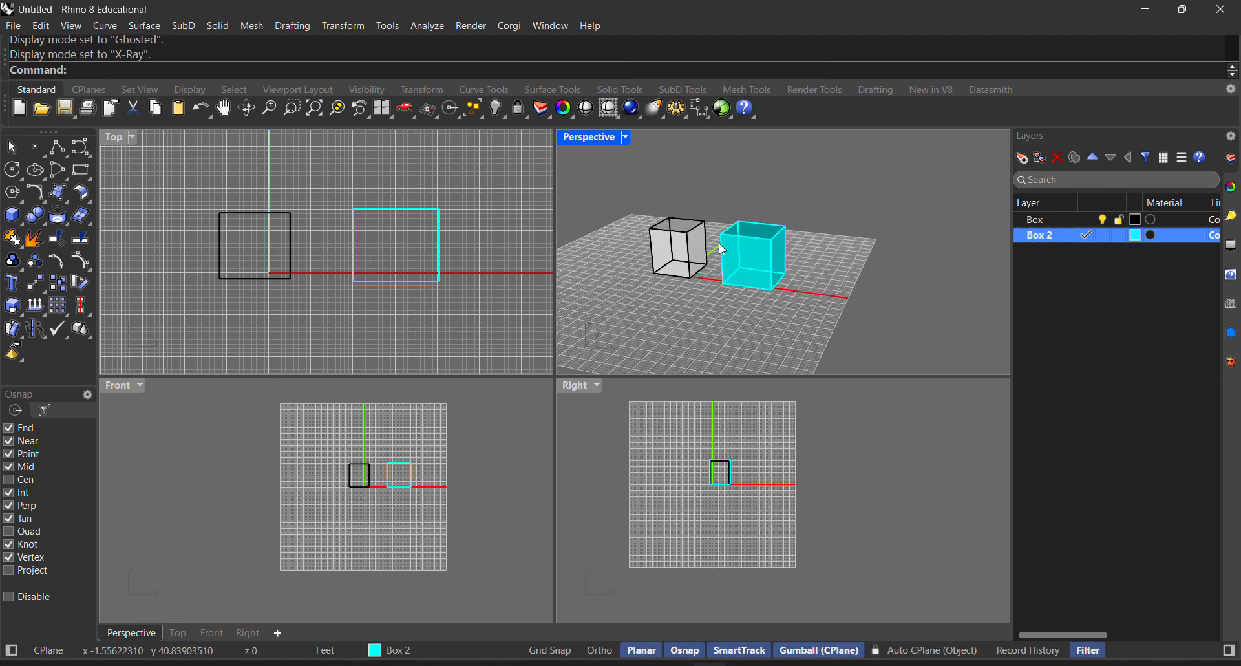
scroll(718, 244, "up", 1)
scroll(719, 244, "up", 2)
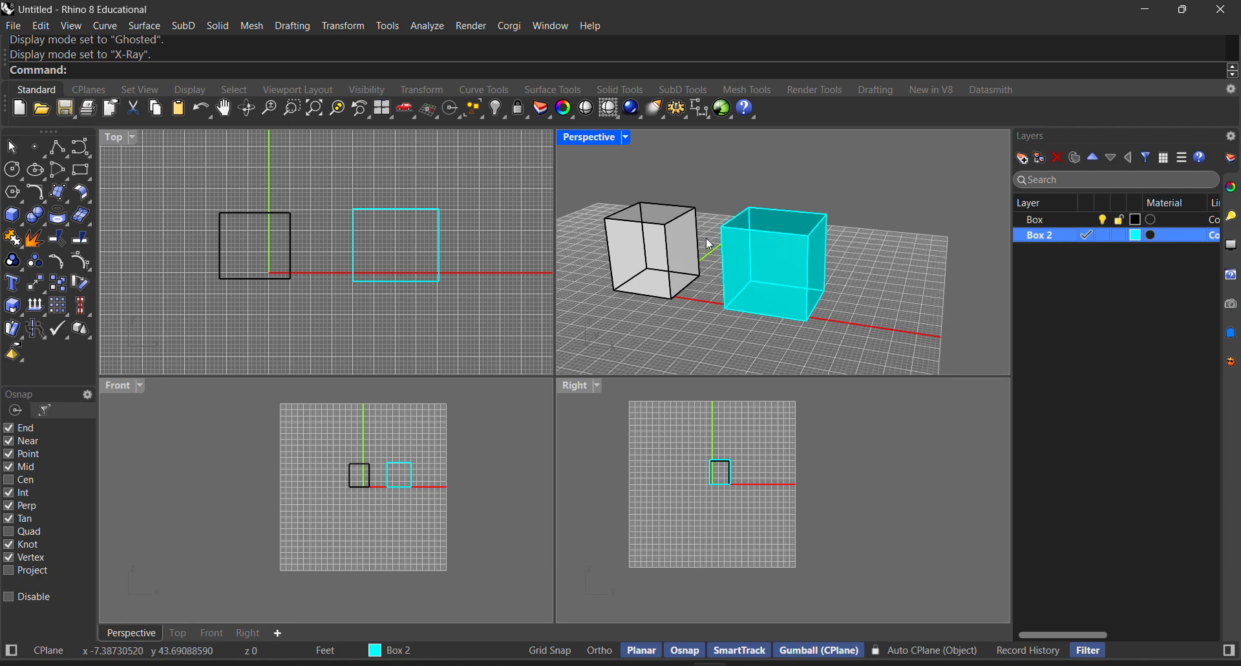
Step: Switch the Perspective viewport's display mode to Technical
scroll(710, 244, "up", 3)
left_click(688, 267)
scroll(688, 268, "down", 4)
left_click(777, 181)
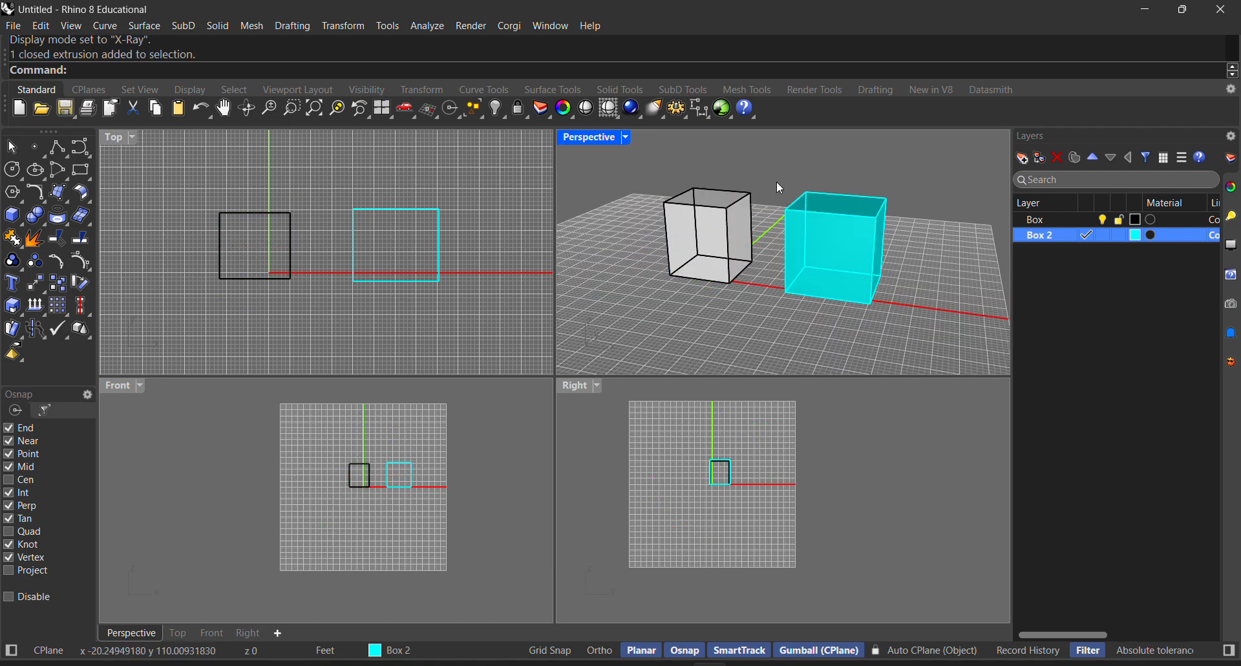
right_click_drag(777, 181, 640, 118)
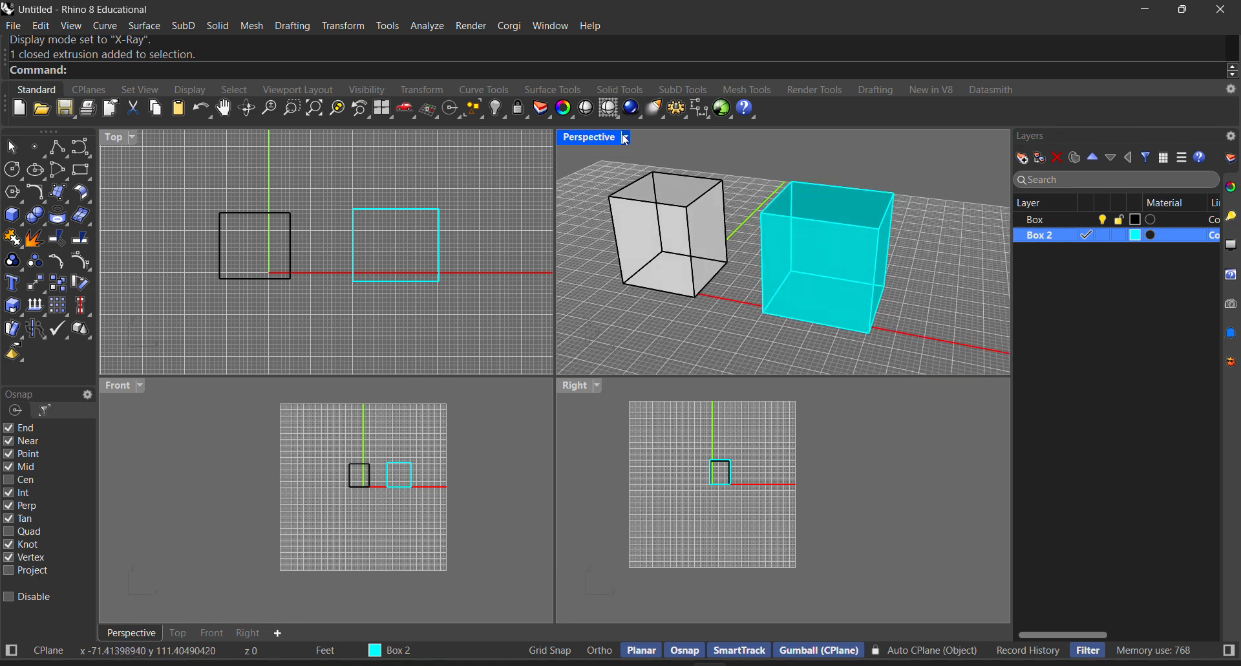
left_click(625, 137)
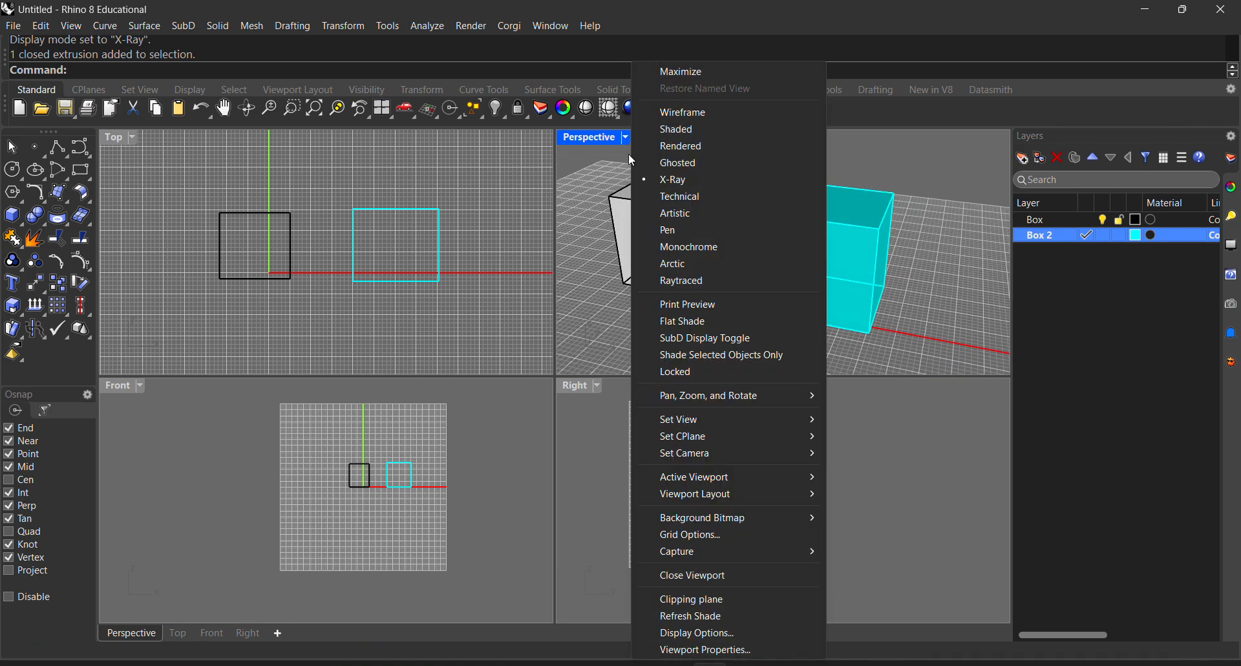
left_click(685, 196)
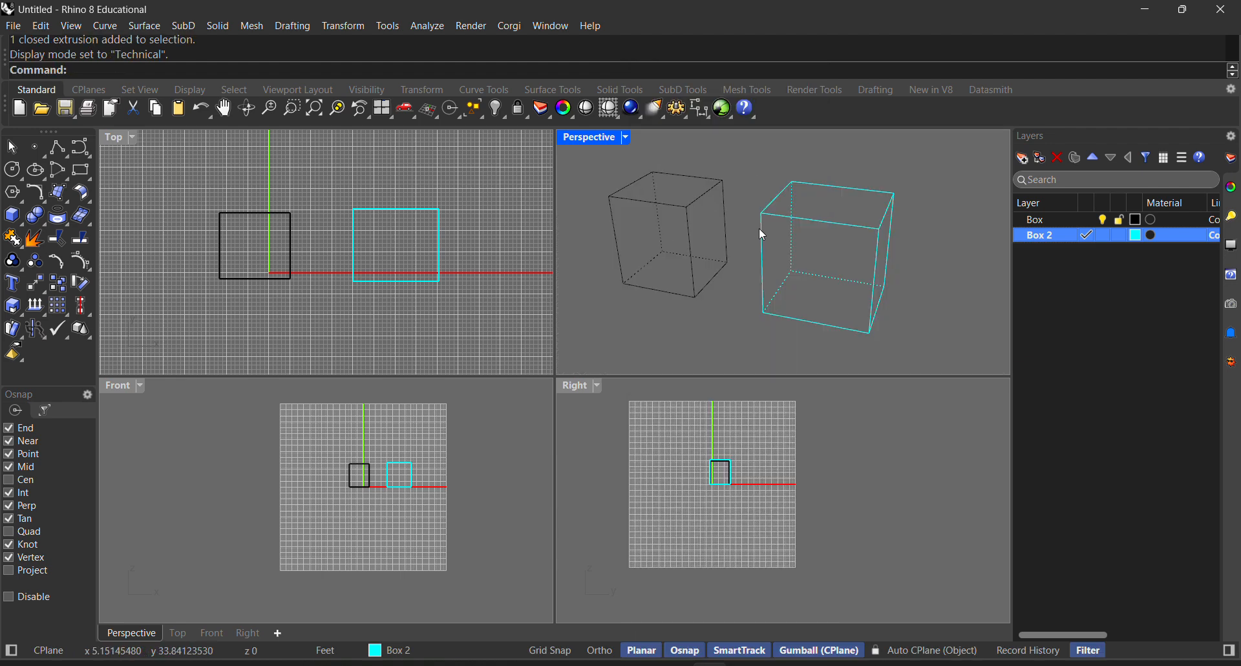
right_click_drag(806, 238, 913, 224)
scroll(912, 224, "up", 10)
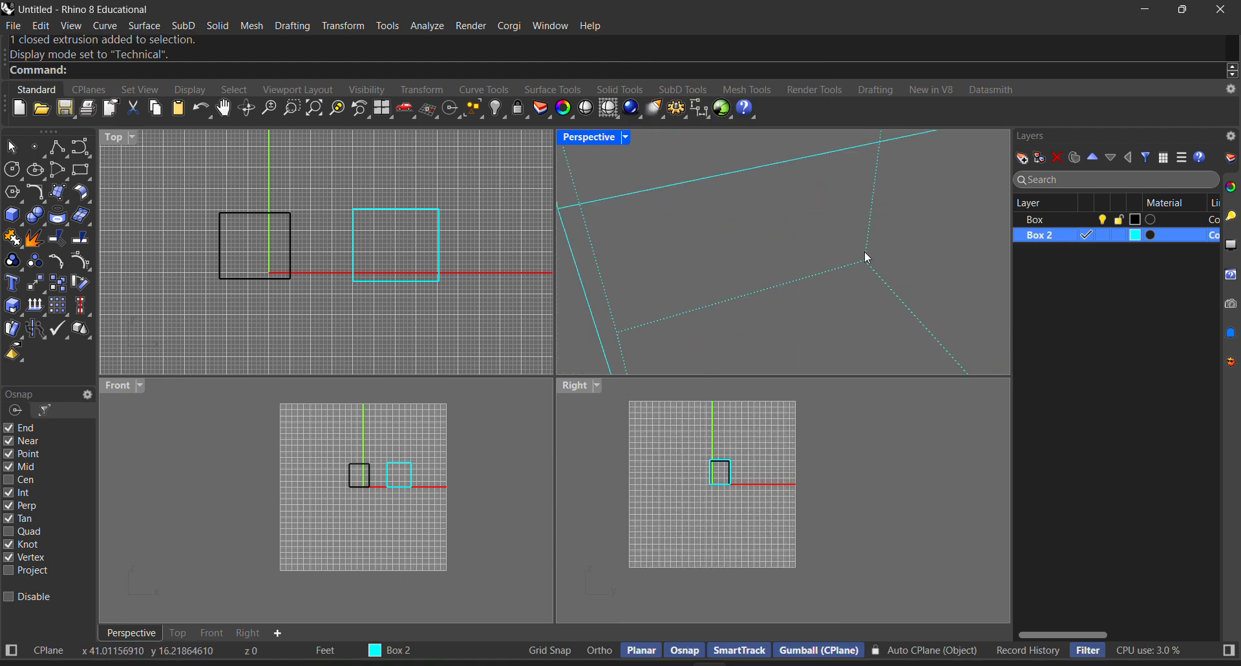
scroll(879, 263, "down", 10)
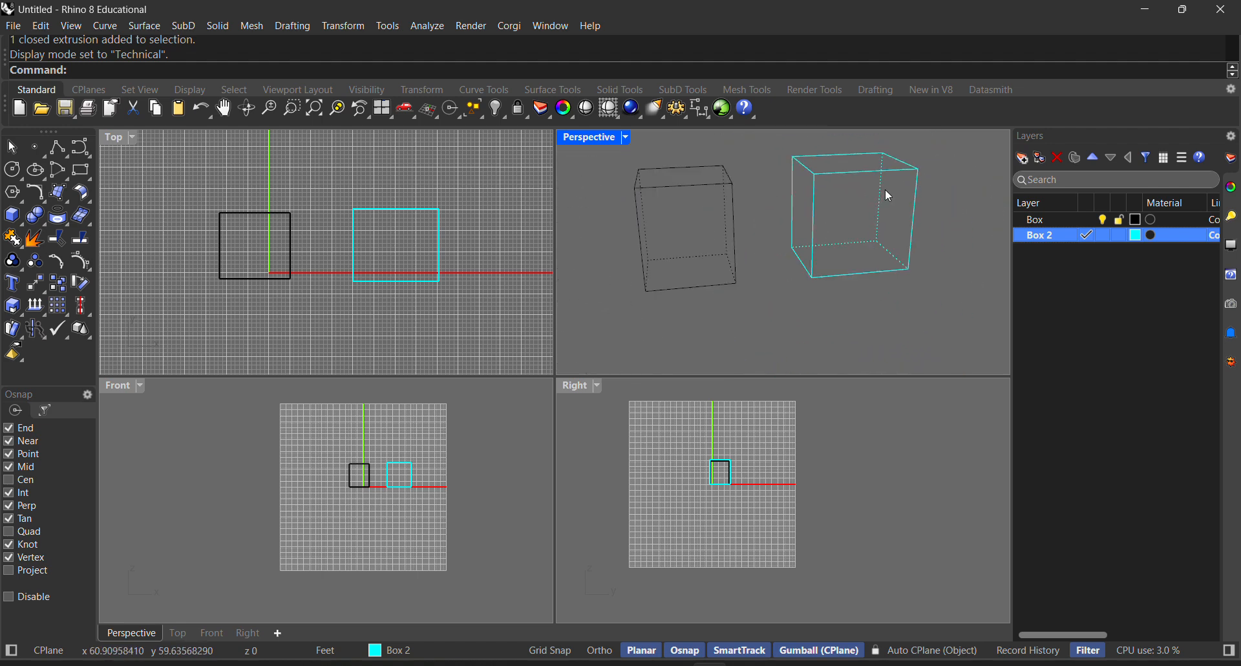
right_click_drag(864, 211, 813, 244)
Step: Switch the Perspective viewport's display mode to Artistic
left_click(628, 137)
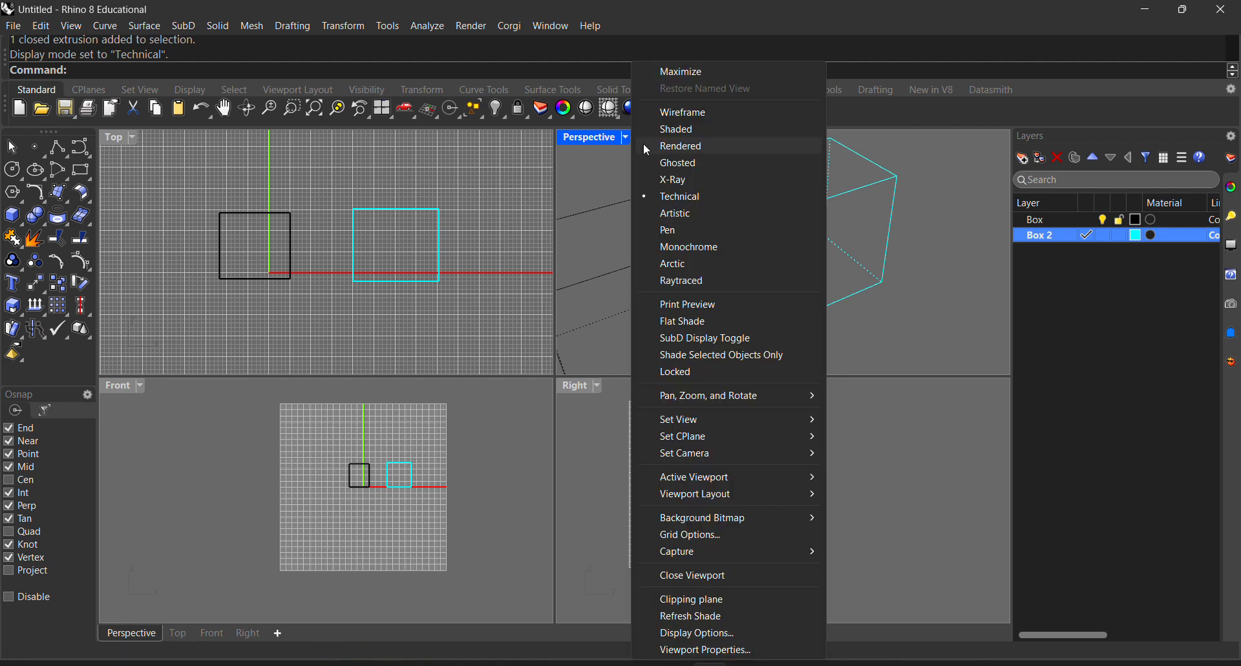
left_click(698, 214)
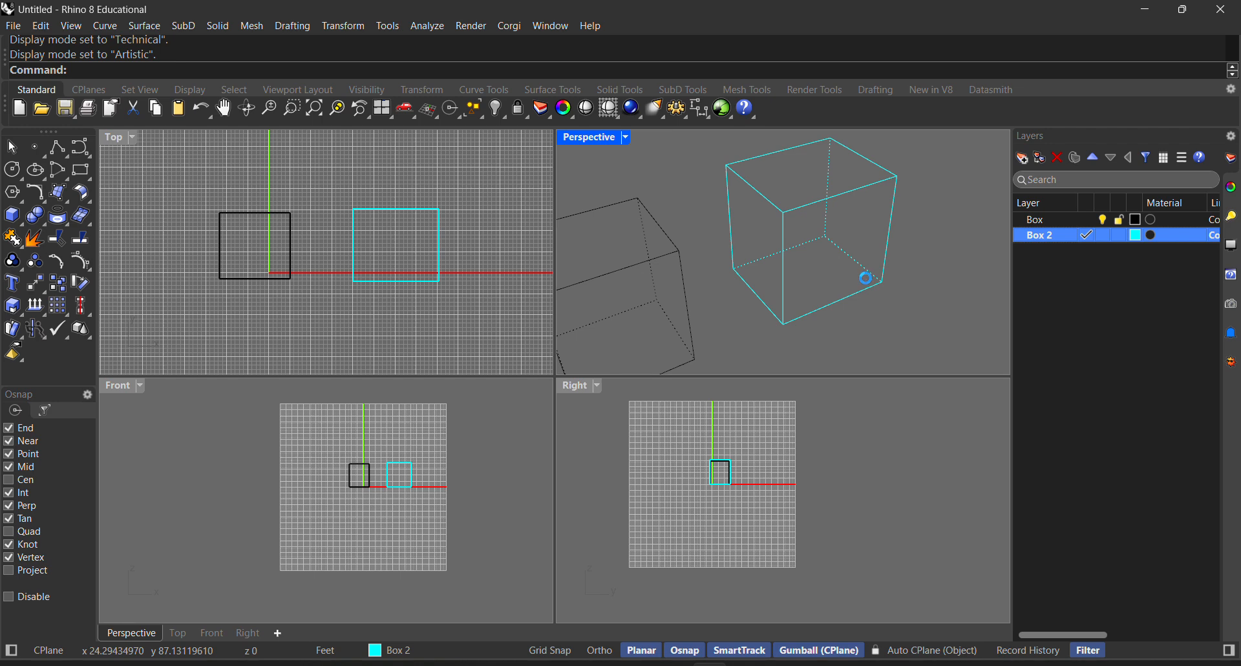
right_click_drag(874, 288, 768, 278)
scroll(767, 277, "down", 7)
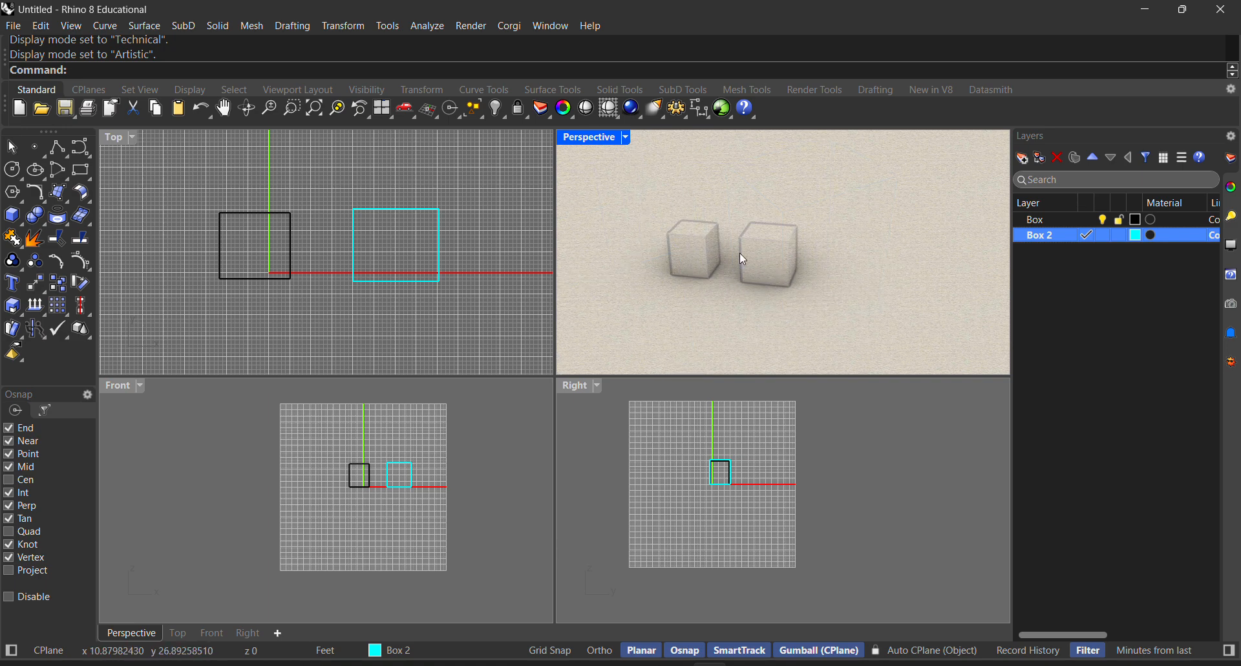
scroll(670, 229, "up", 8)
scroll(670, 229, "down", 4)
scroll(735, 281, "up", 7)
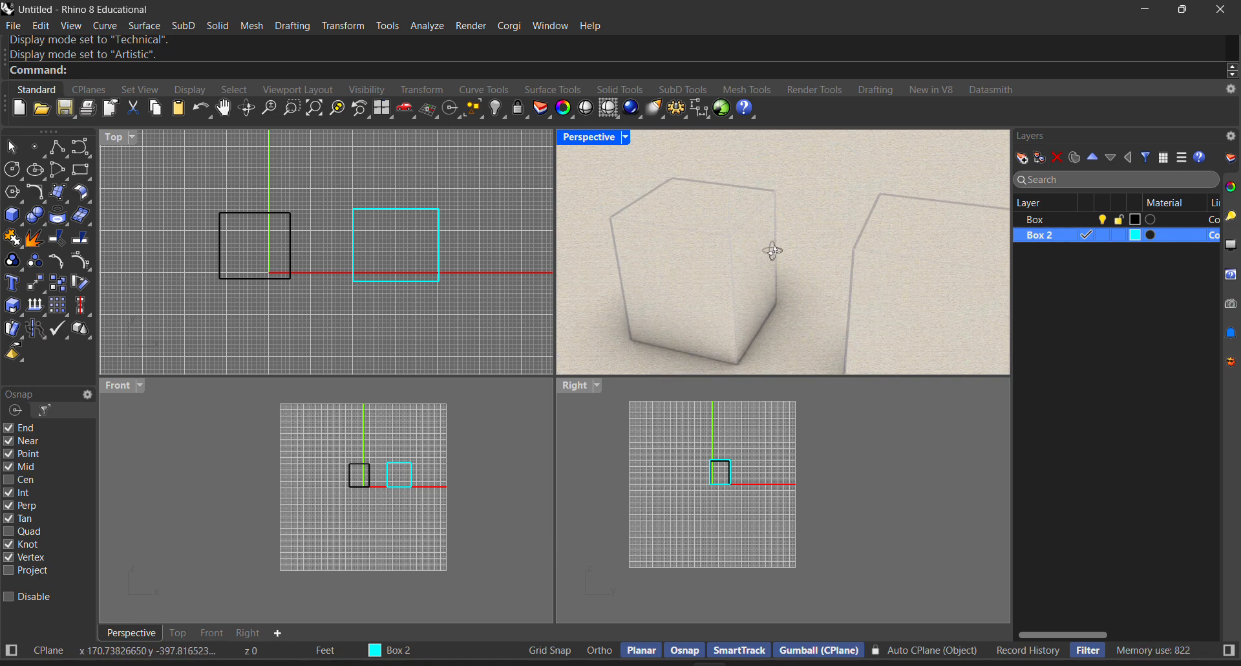
scroll(761, 249, "down", 7)
Step: Switch the Perspective viewport's display mode to Pen
left_click(617, 144)
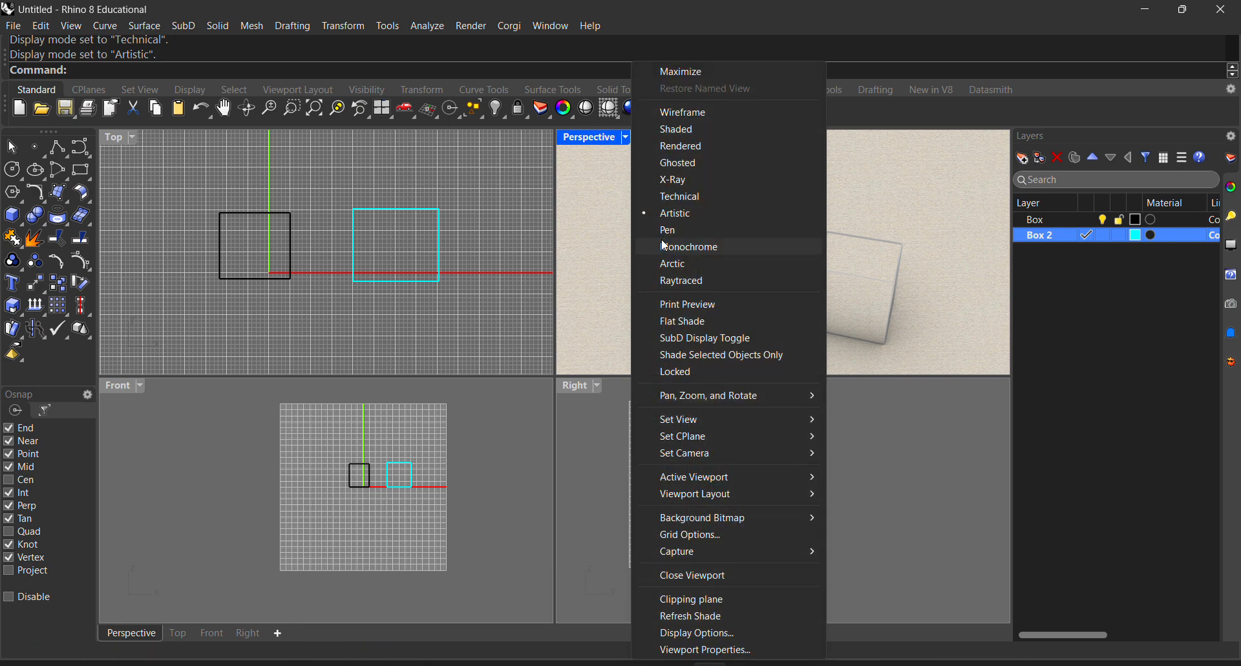
left_click(688, 228)
scroll(903, 288, "up", 6)
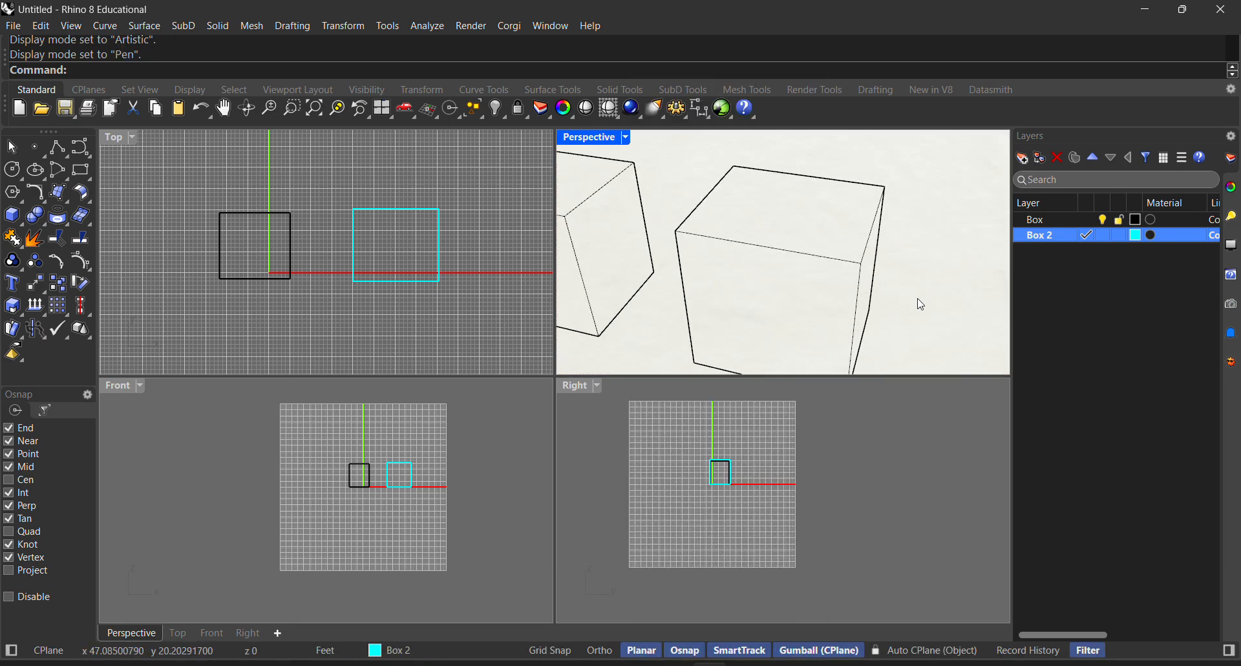
scroll(820, 249, "down", 6)
scroll(850, 283, "up", 3)
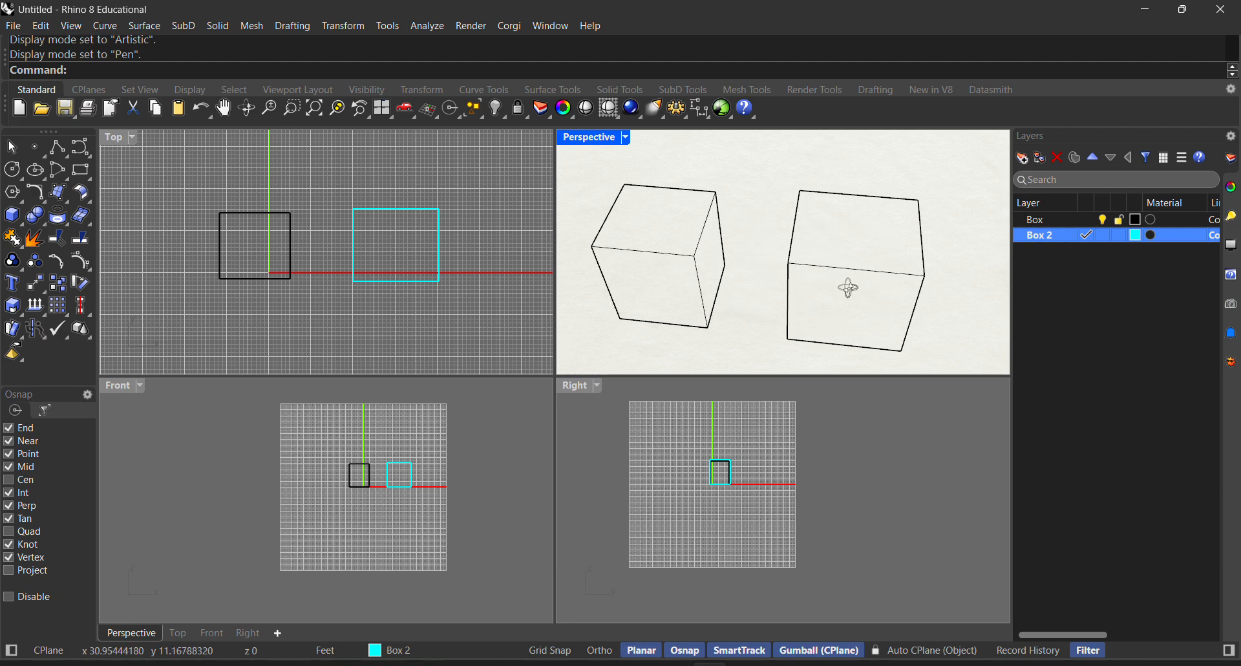
Step: Switch the Perspective viewport's display mode to Monochrome
left_click(627, 138)
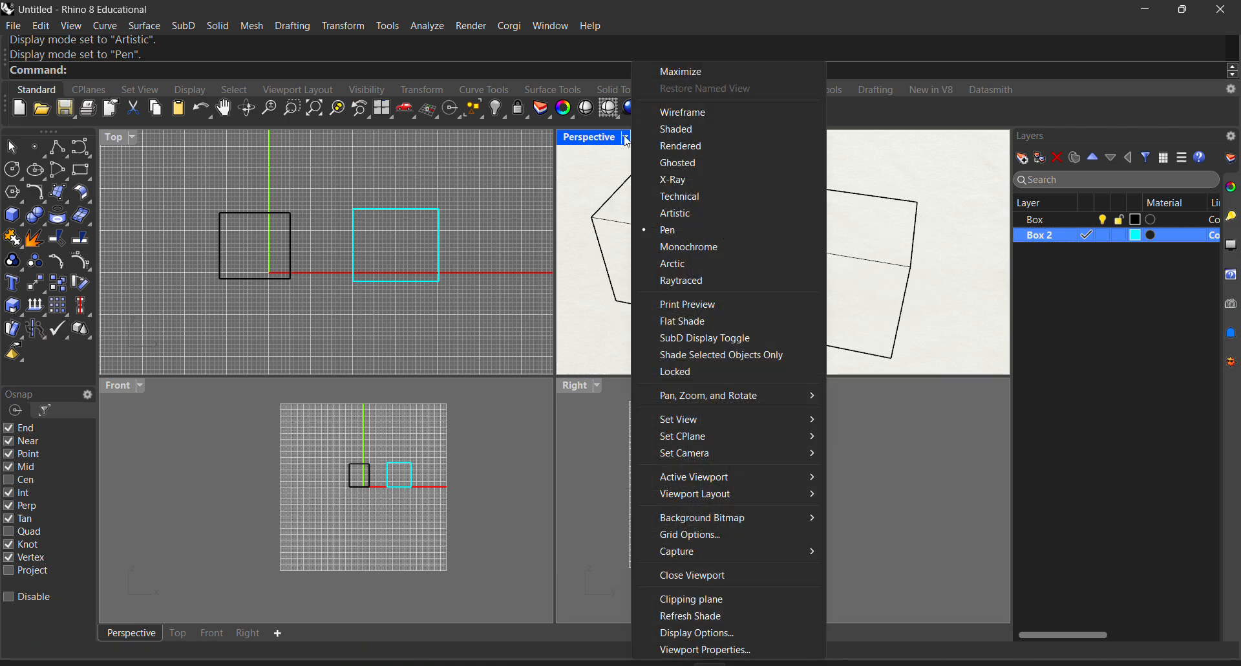
left_click(686, 251)
mouse_move(755, 269)
right_mouse_down()
mouse_move(798, 256)
mouse_move(659, 264)
mouse_move(743, 291)
mouse_move(770, 283)
right_mouse_up()
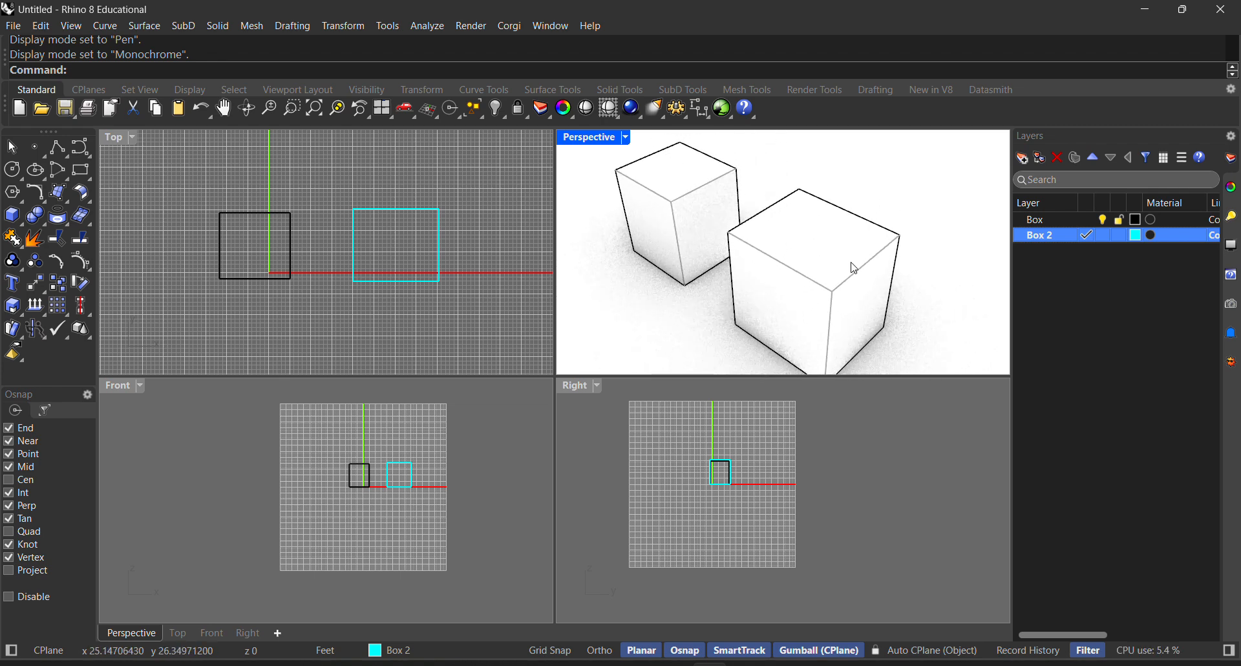
scroll(852, 263, "up", 5)
right_click_drag(853, 266, 901, 227)
scroll(884, 252, "down", 5)
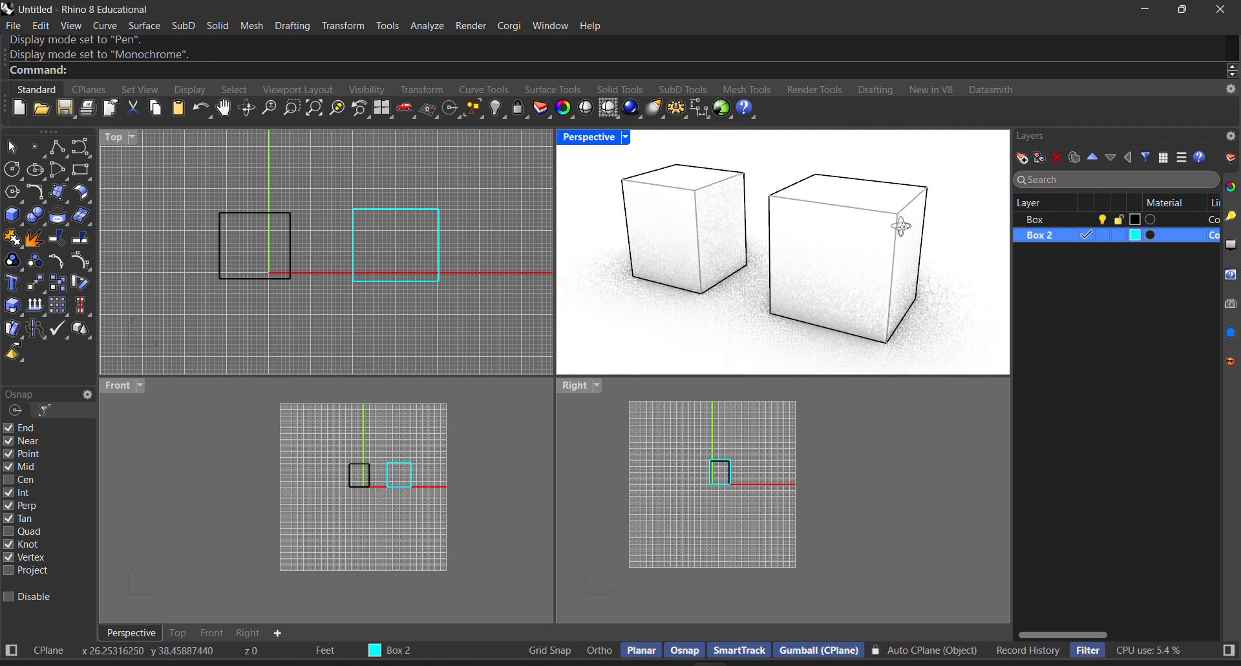
left_click(626, 137)
left_click(906, 216)
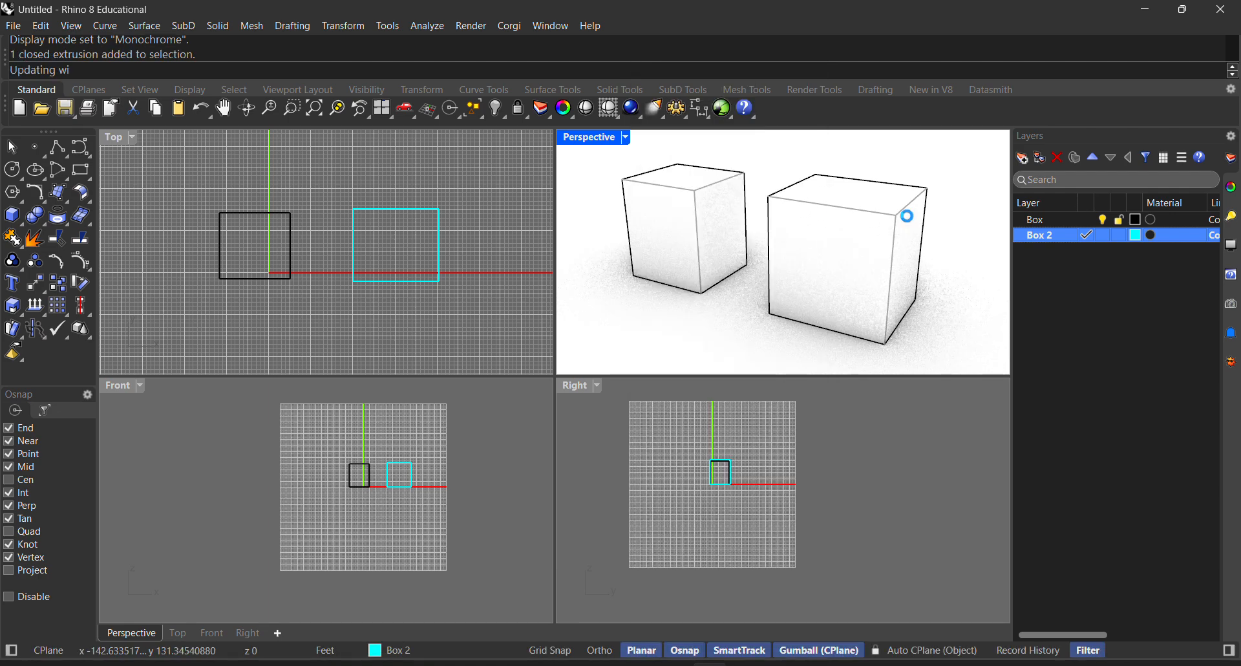
left_click(903, 170)
scroll(817, 166, "down", 3)
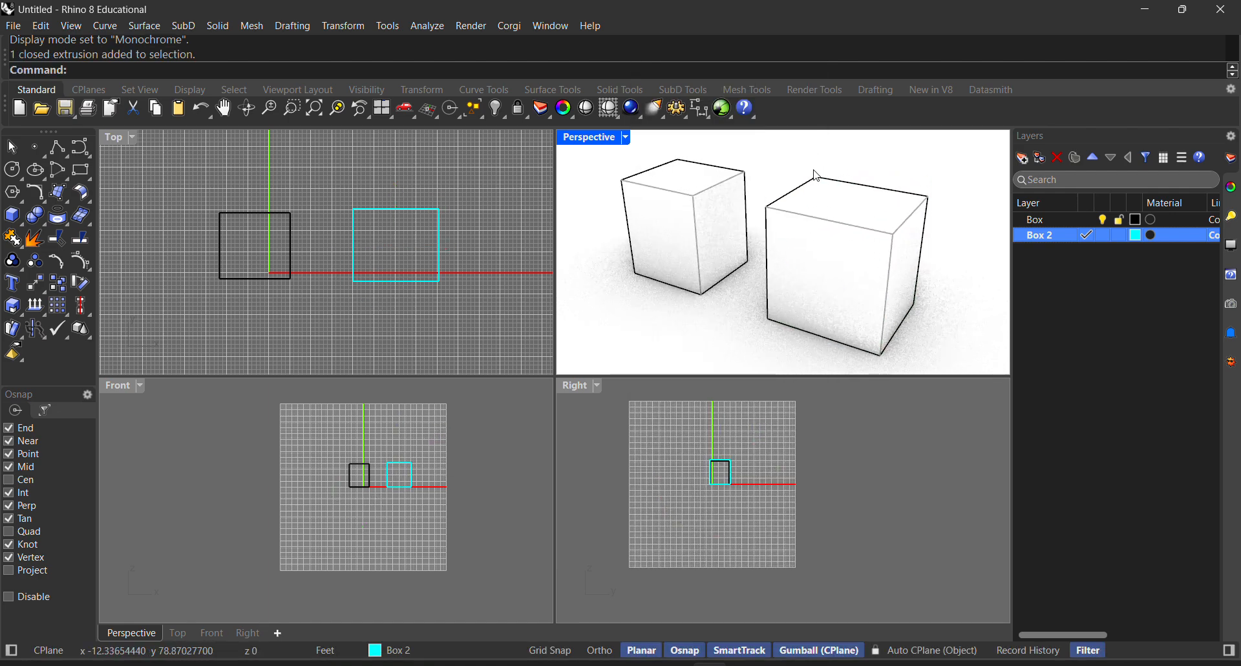
scroll(808, 168, "up", 5)
scroll(805, 166, "down", 5)
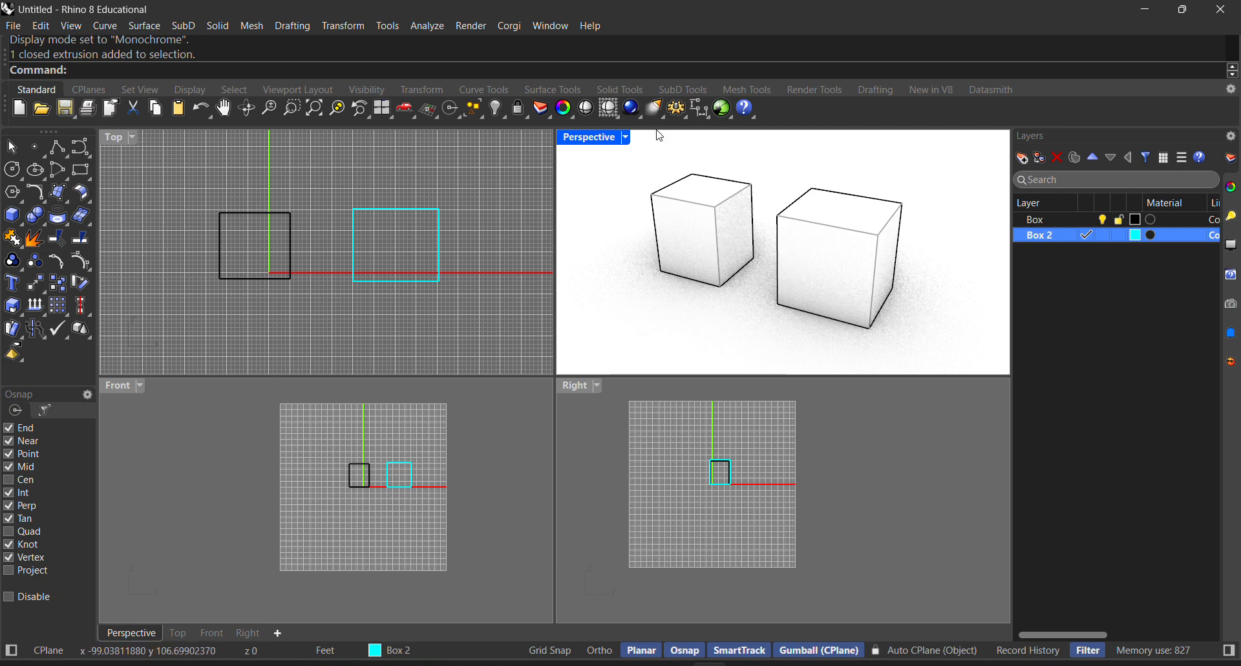
Step: Switch the Perspective viewport's display mode to Rendered
left_click(628, 137)
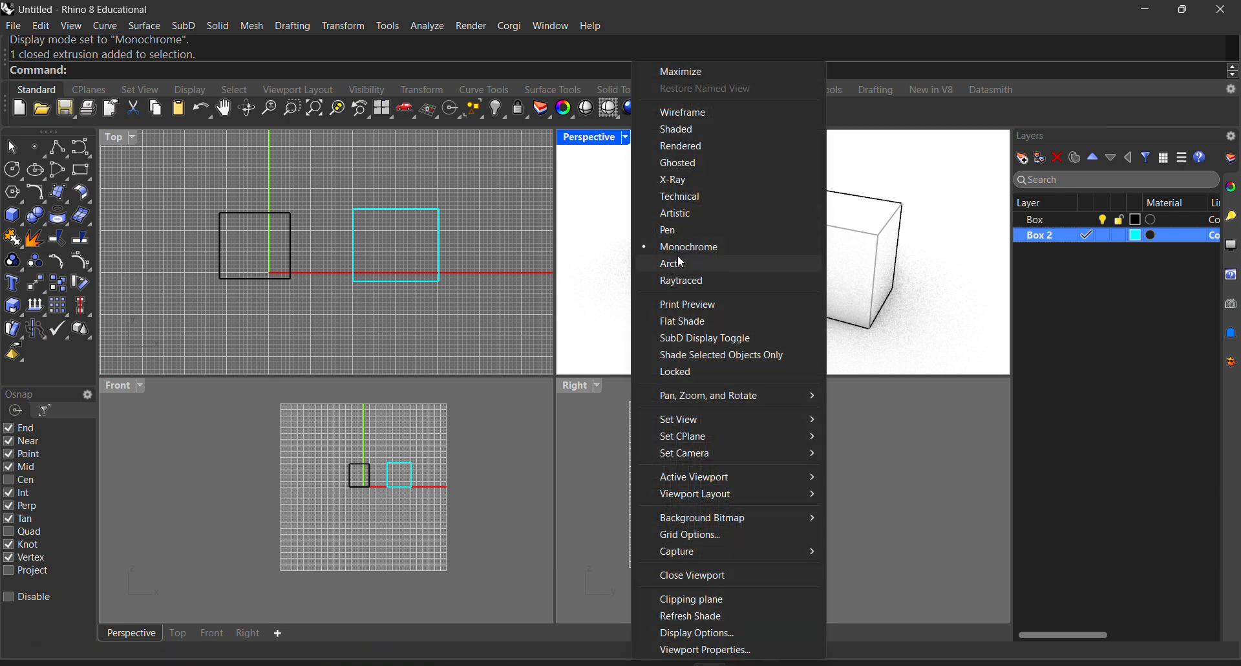
left_click(685, 144)
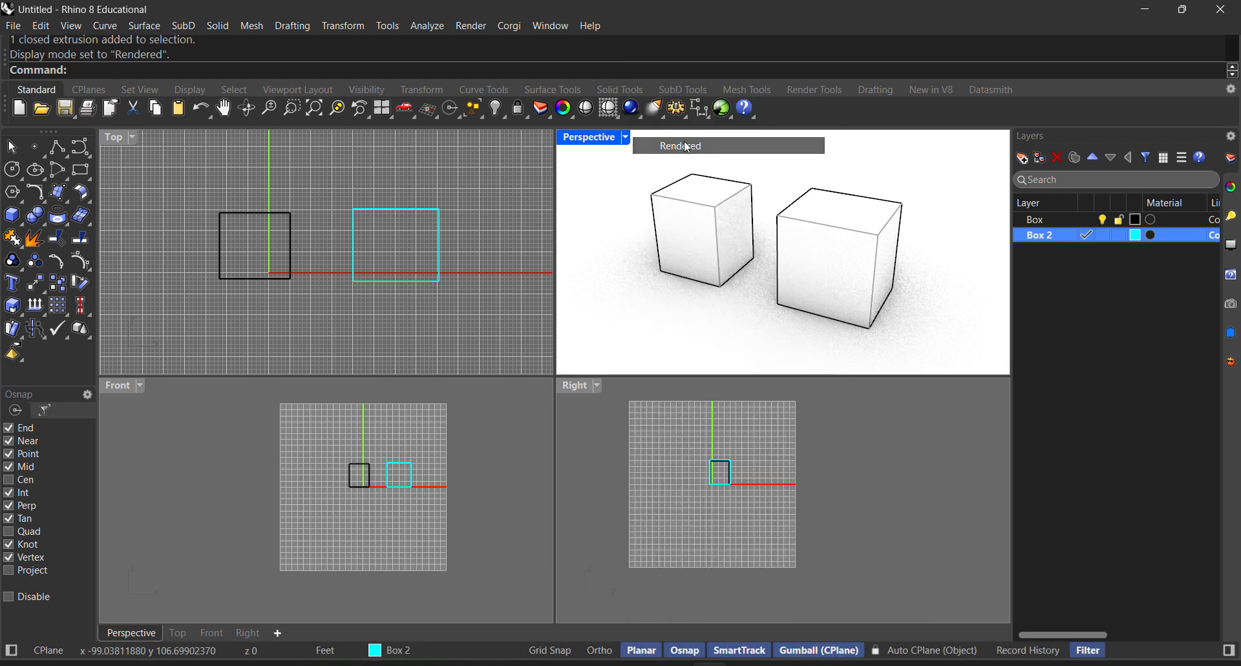
right_click_drag(850, 226, 814, 232)
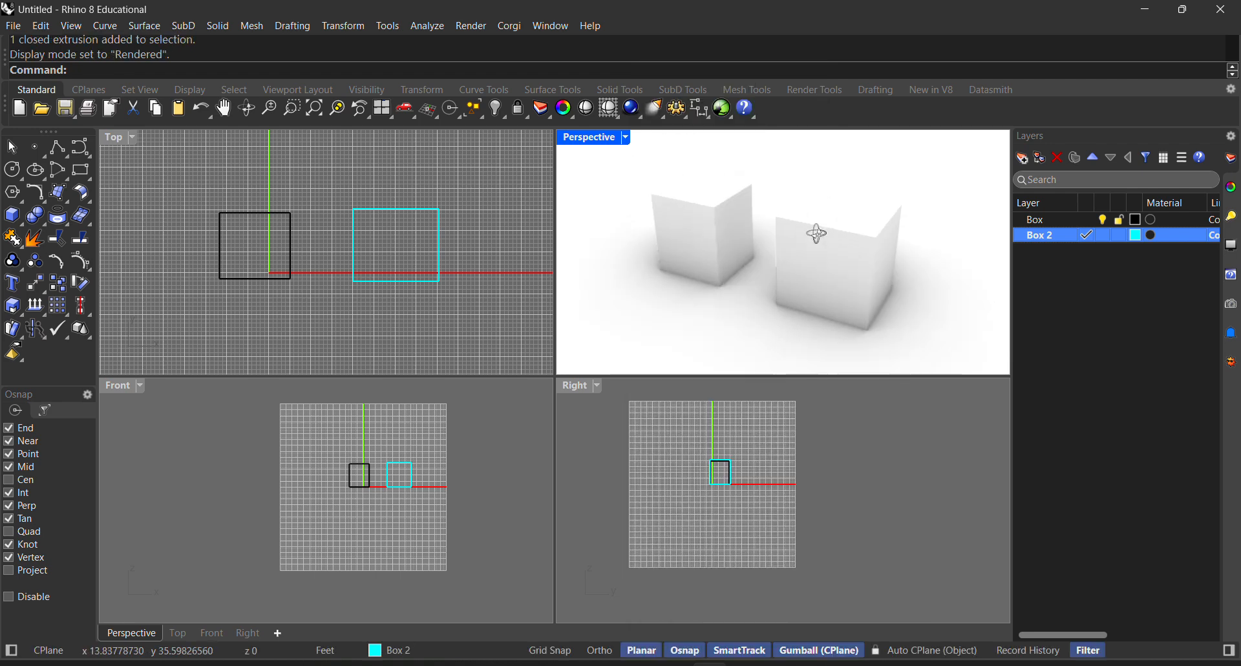
Step: Switch the Perspective viewport's display mode to Arctic
left_click(627, 142)
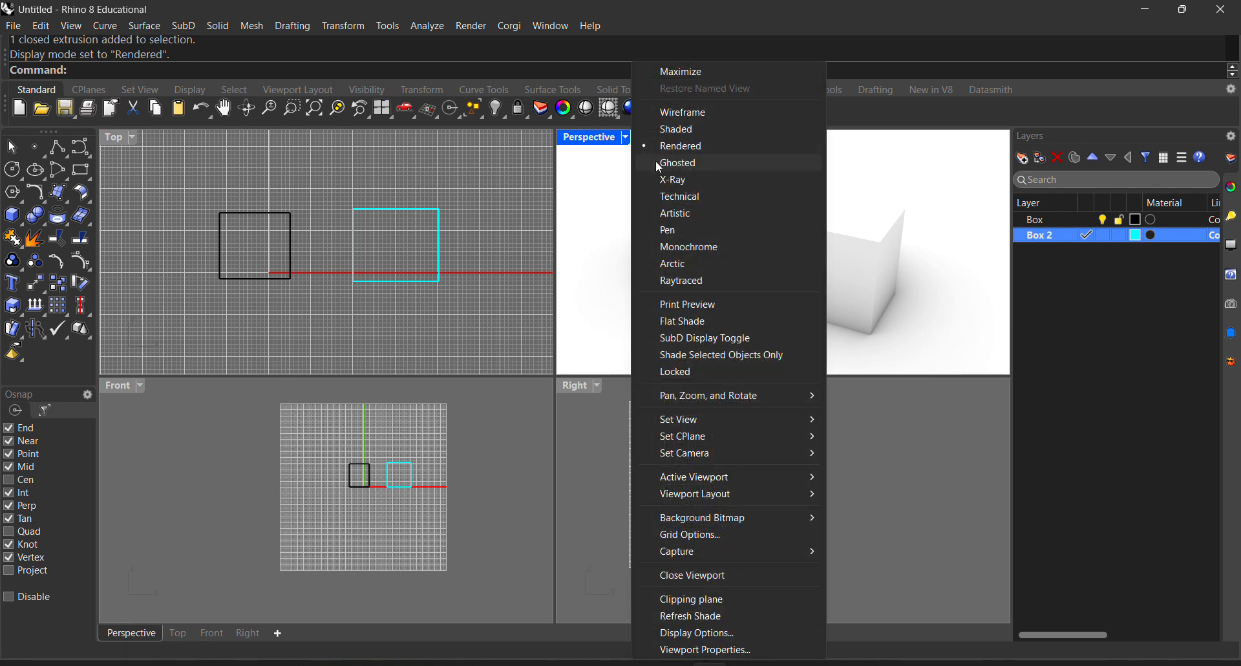
left_click(690, 265)
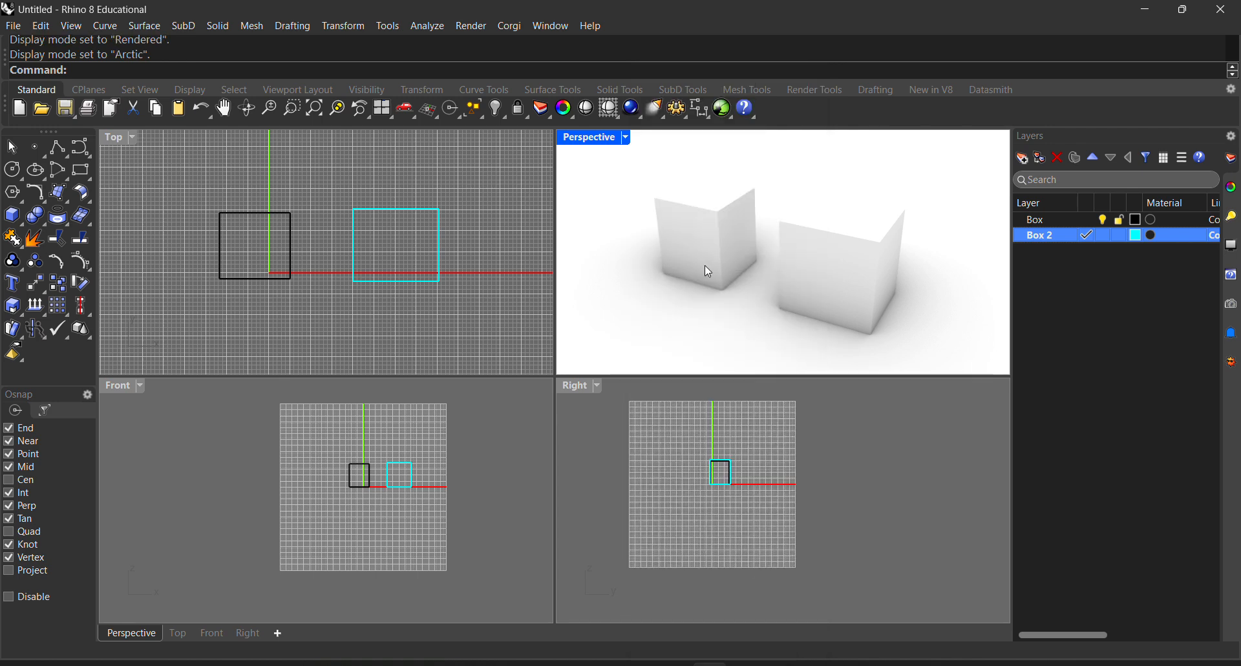
scroll(838, 237, "up", 5)
scroll(837, 237, "down", 7)
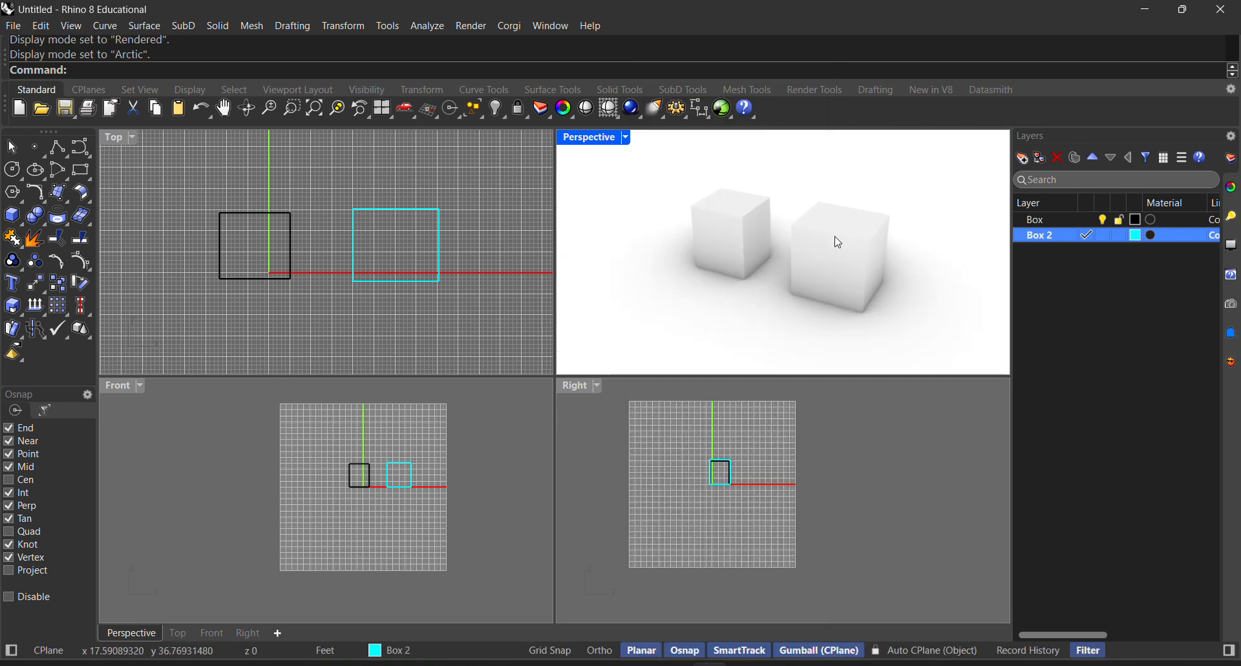
right_click_drag(837, 237, 814, 241)
scroll(814, 241, "up", 2)
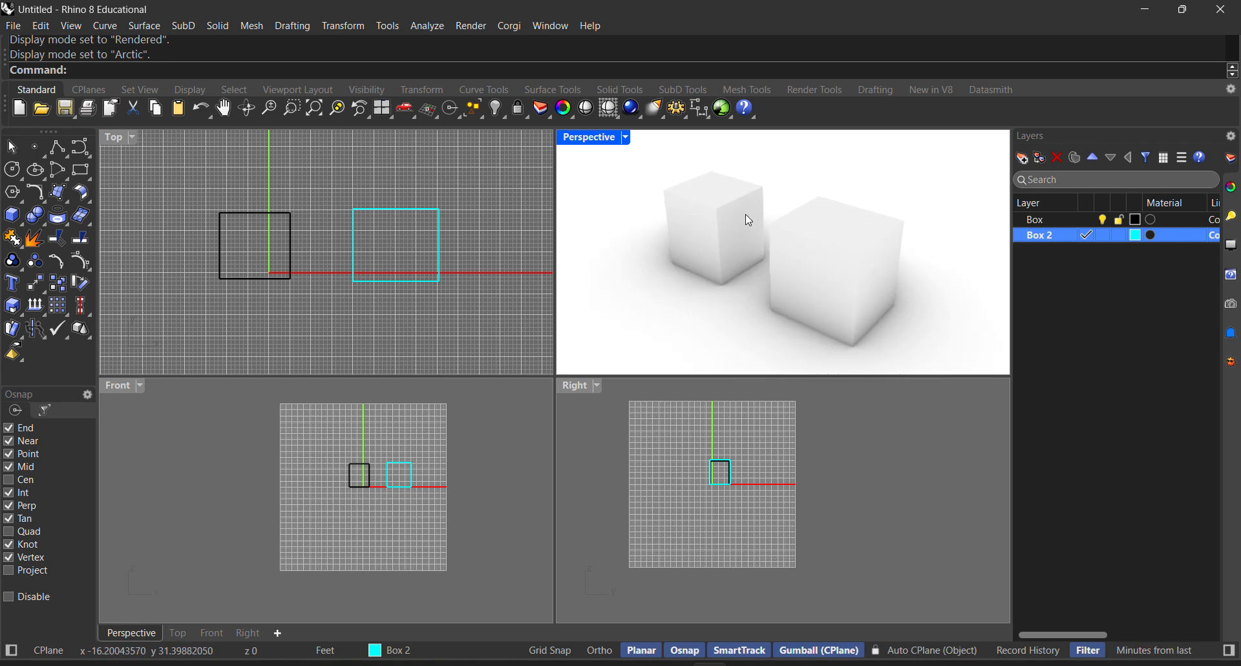
Step: Set the Perspective viewport's display mode back to Shaded
left_click(626, 139)
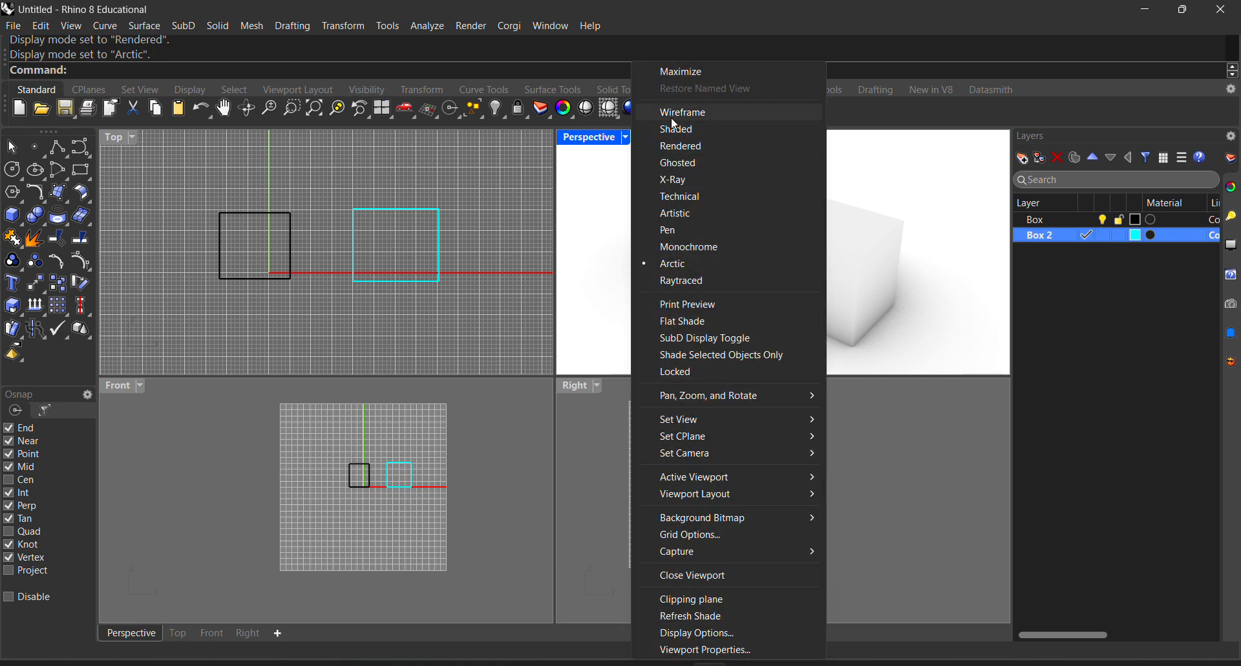
left_click(675, 129)
scroll(630, 252, "down", 4)
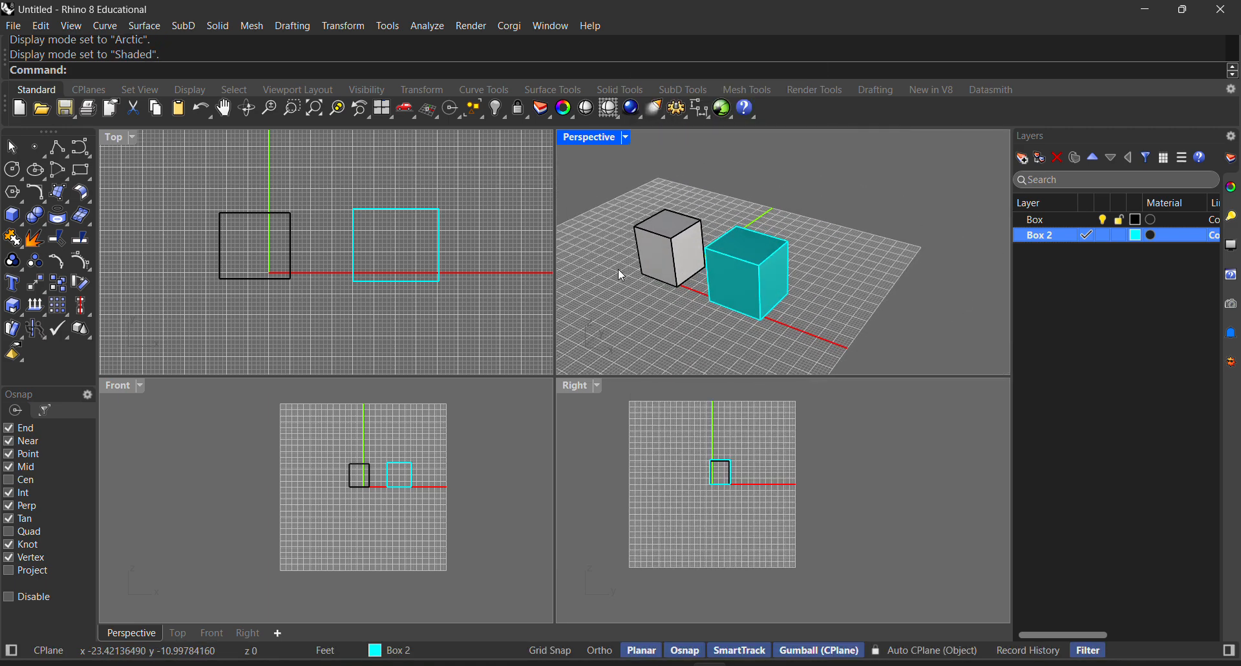
Step: Try the Shaded display mode in the Top viewport and return that viewport to Wireframe
left_click(133, 138)
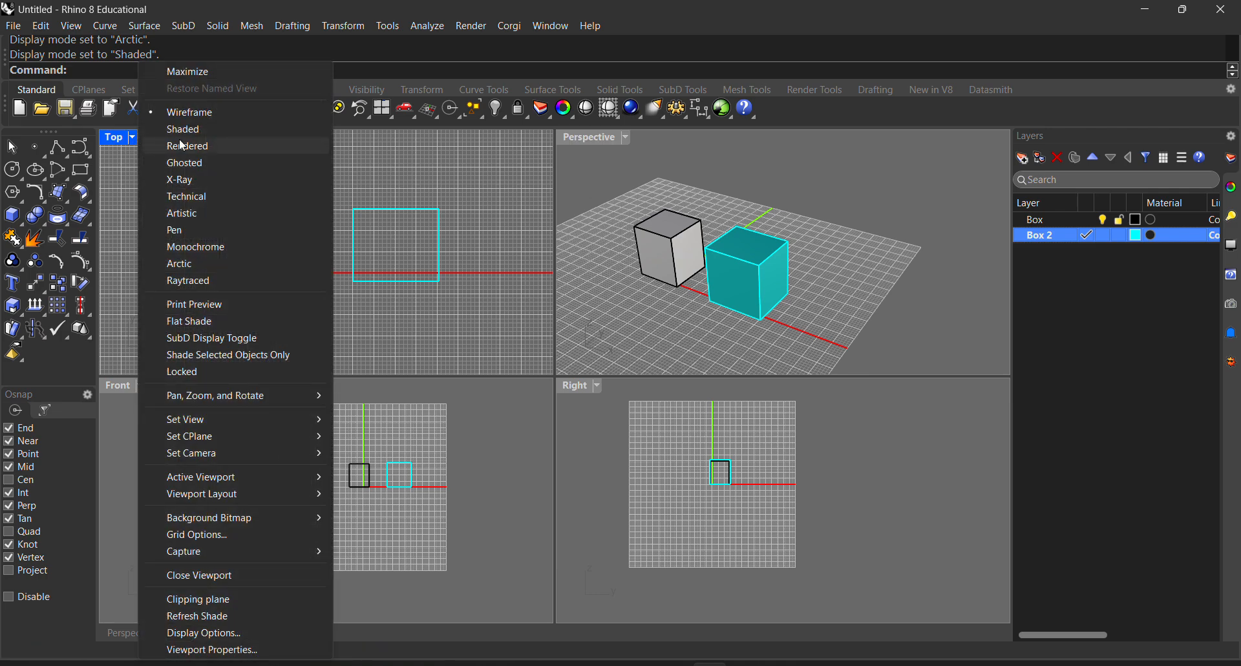
left_click(181, 129)
left_click(133, 137)
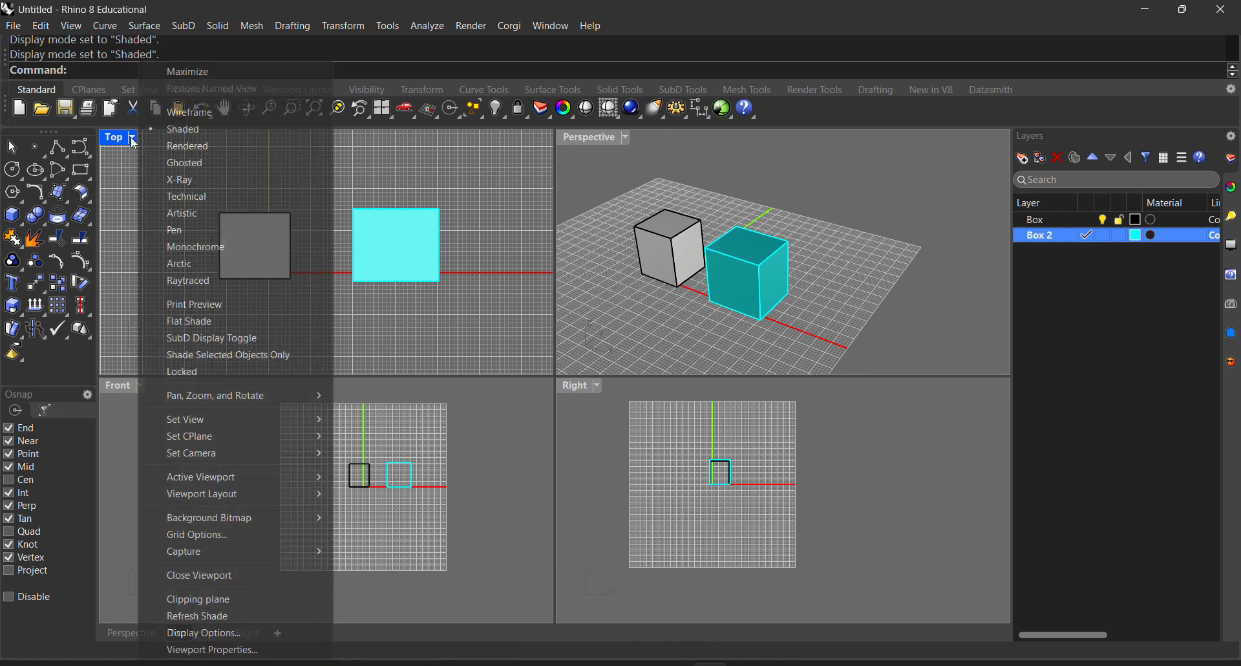
left_click(182, 115)
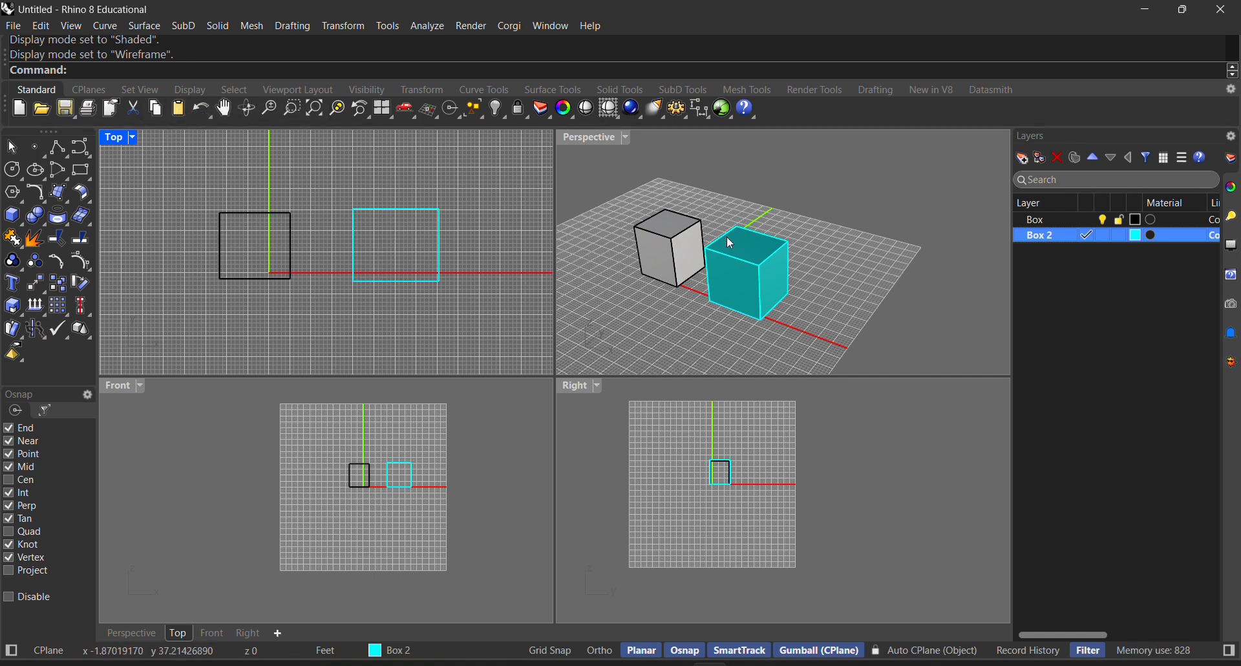
Step: Maximize the Perspective viewport and orbit it to view both boxes side by side from the front
scroll(668, 262, "down", 3)
scroll(668, 263, "up", 3)
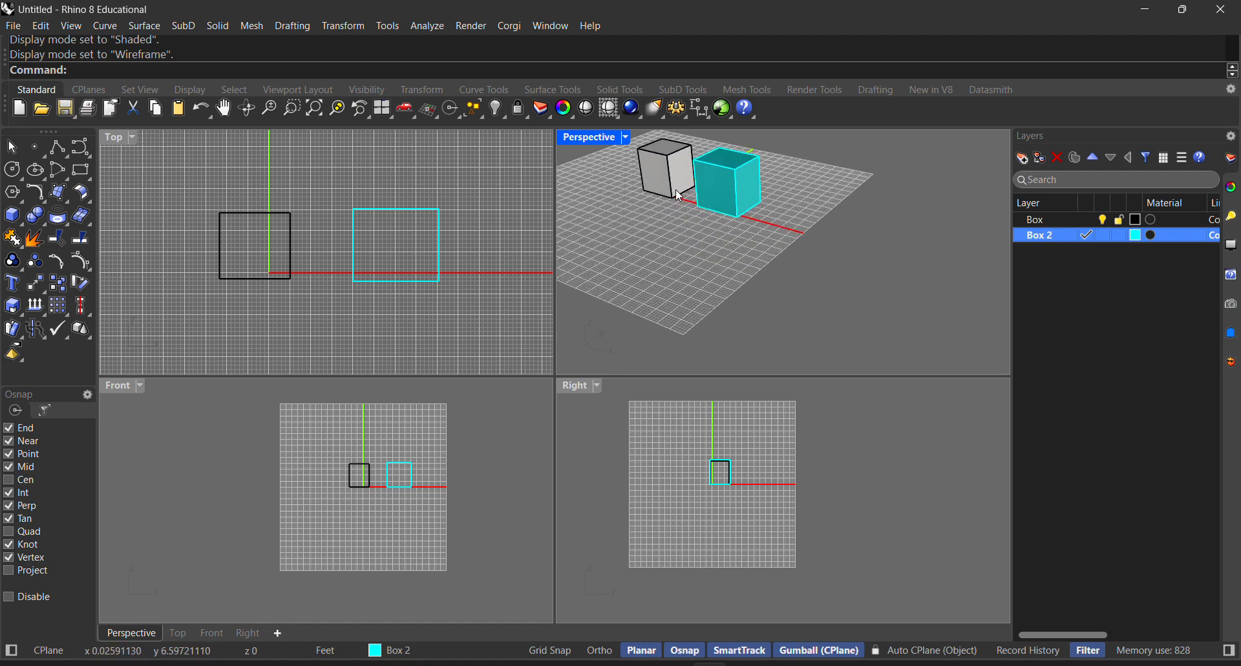
scroll(669, 263, "down", 3)
scroll(689, 150, "up", 2)
scroll(689, 150, "up", 2)
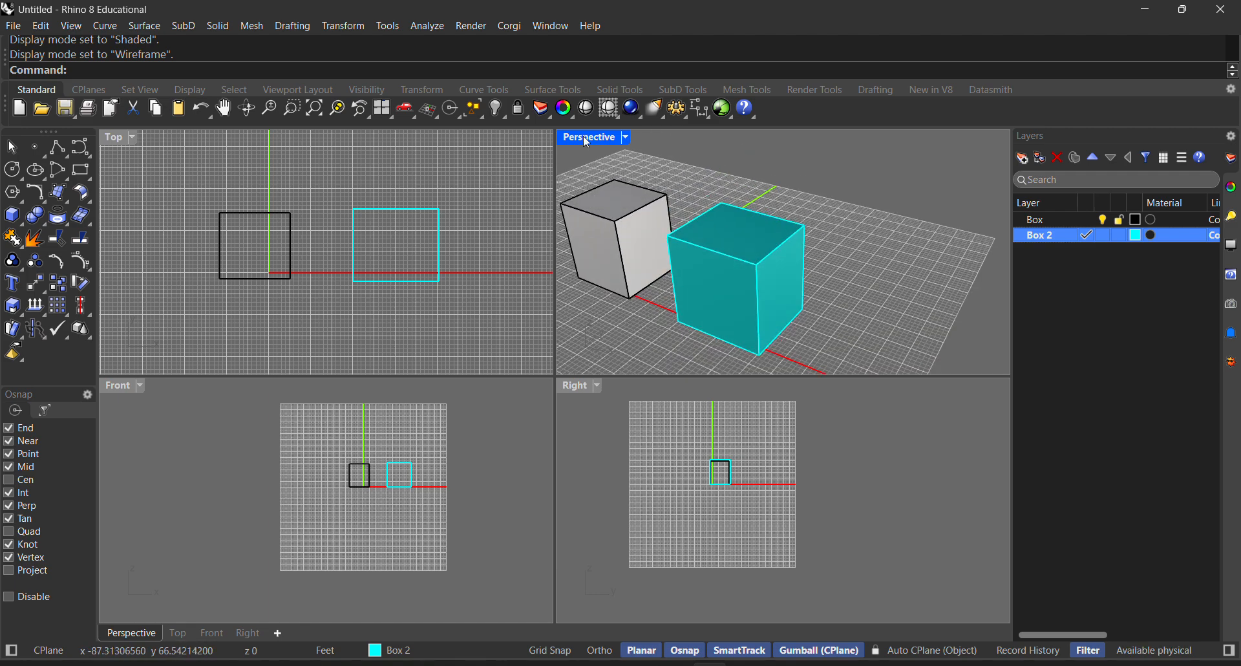
double_click(585, 137)
scroll(638, 284, "down", 2)
right_click_drag(638, 285, 658, 308)
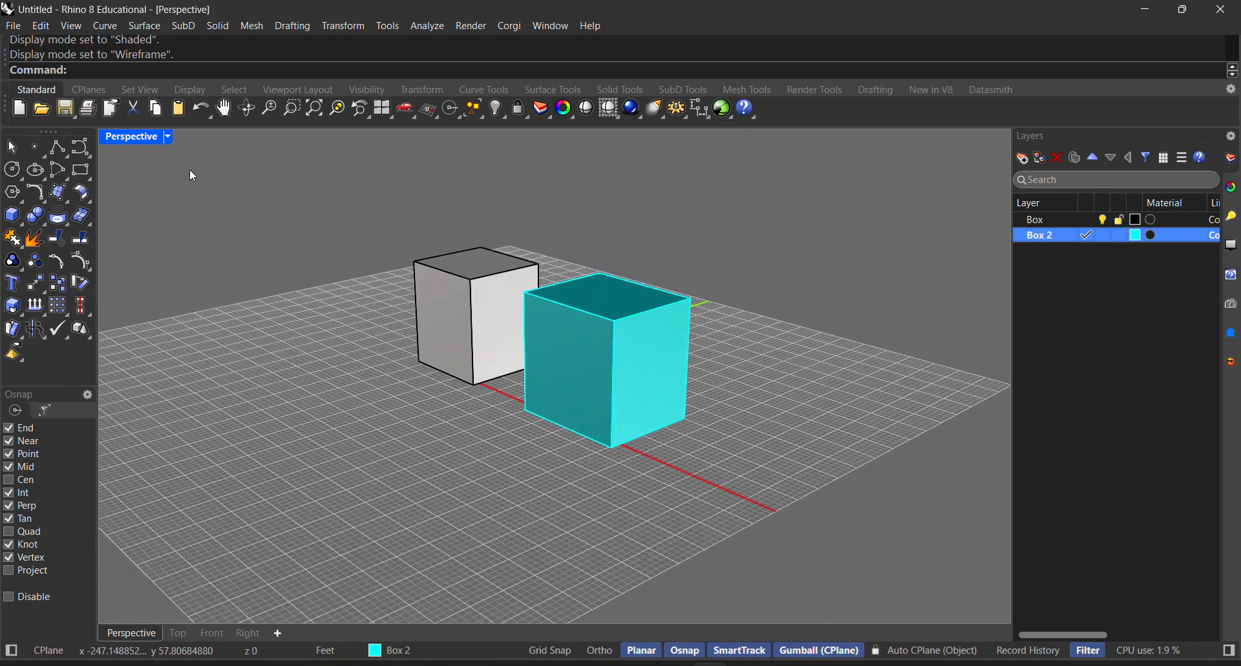
right_click_drag(363, 296, 467, 316)
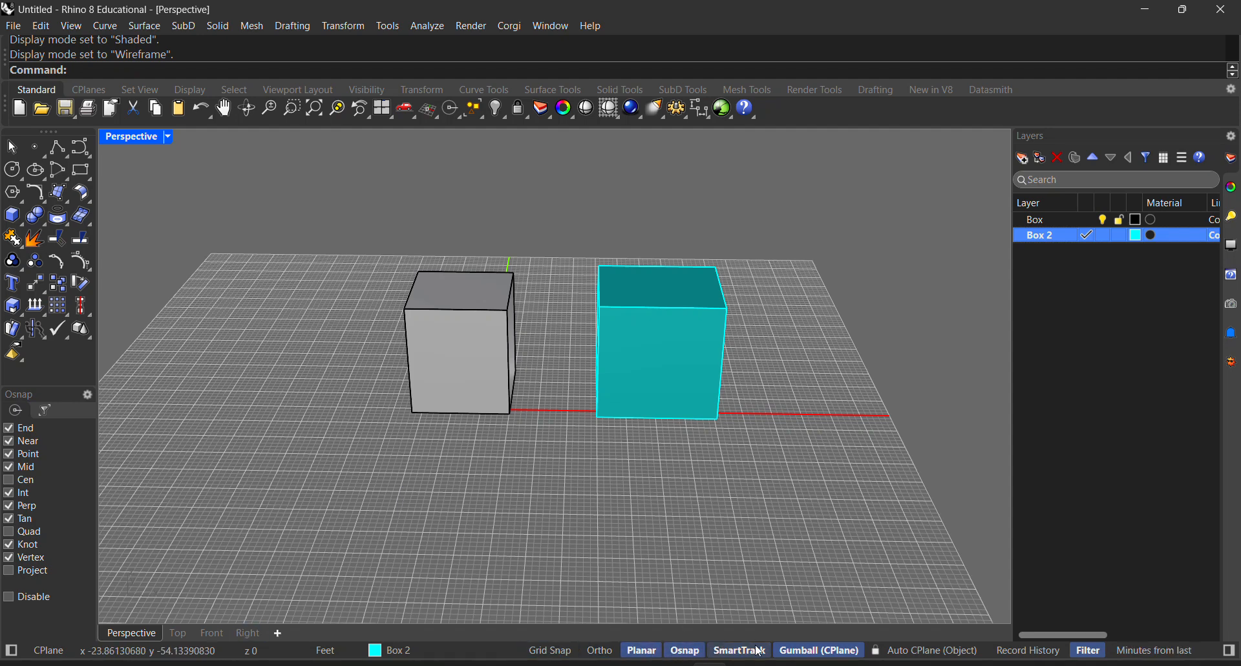
Step: Move the cyan box freely across the grid with the Gumball off, restore the Gumball and shift the box back toward the red axis
left_click(816, 651)
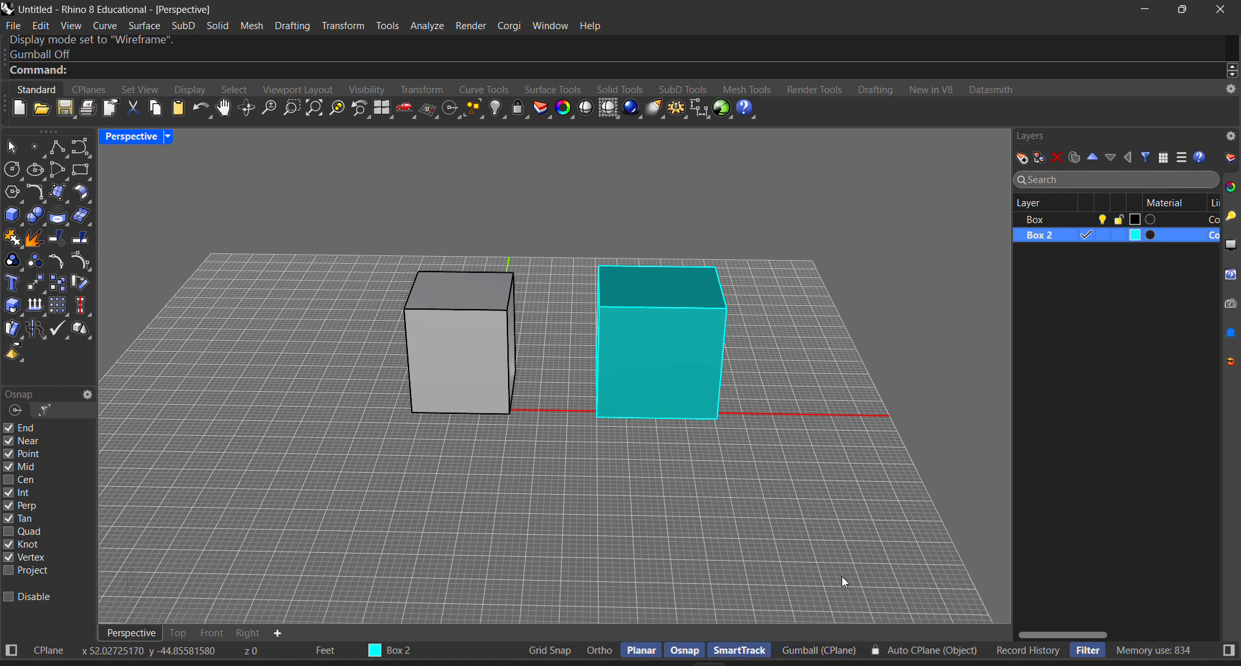
left_click(593, 323)
left_click_drag(663, 340, 793, 400)
left_click(819, 650)
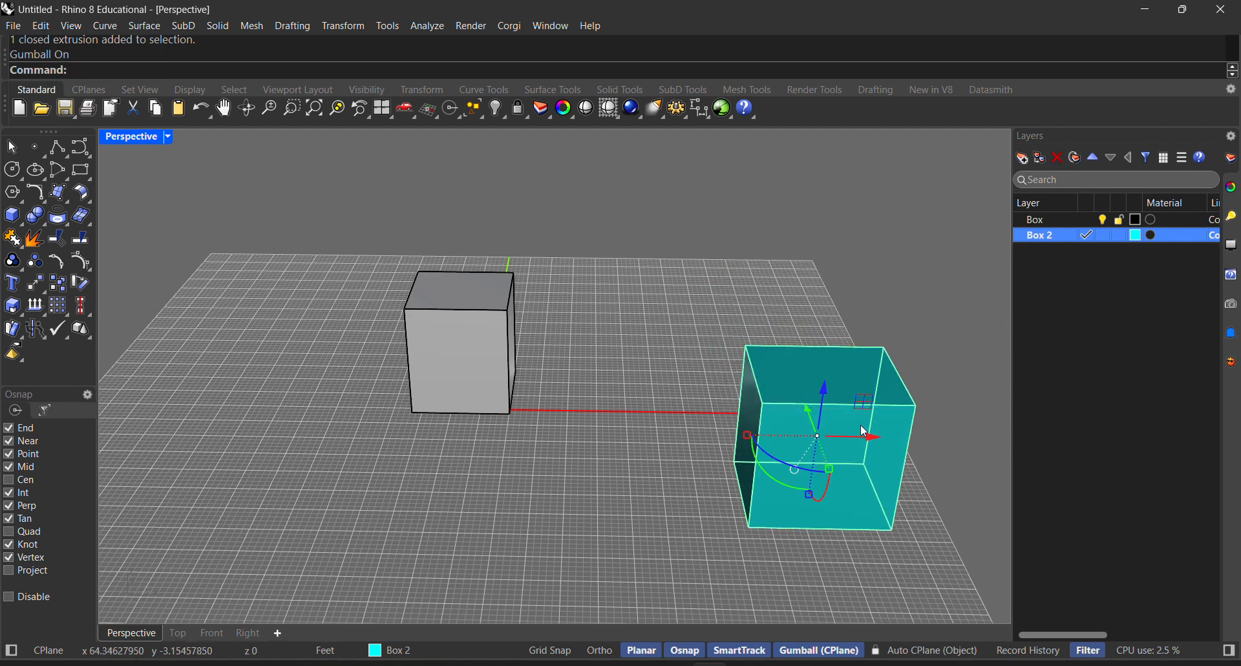
left_click_drag(851, 427, 793, 396)
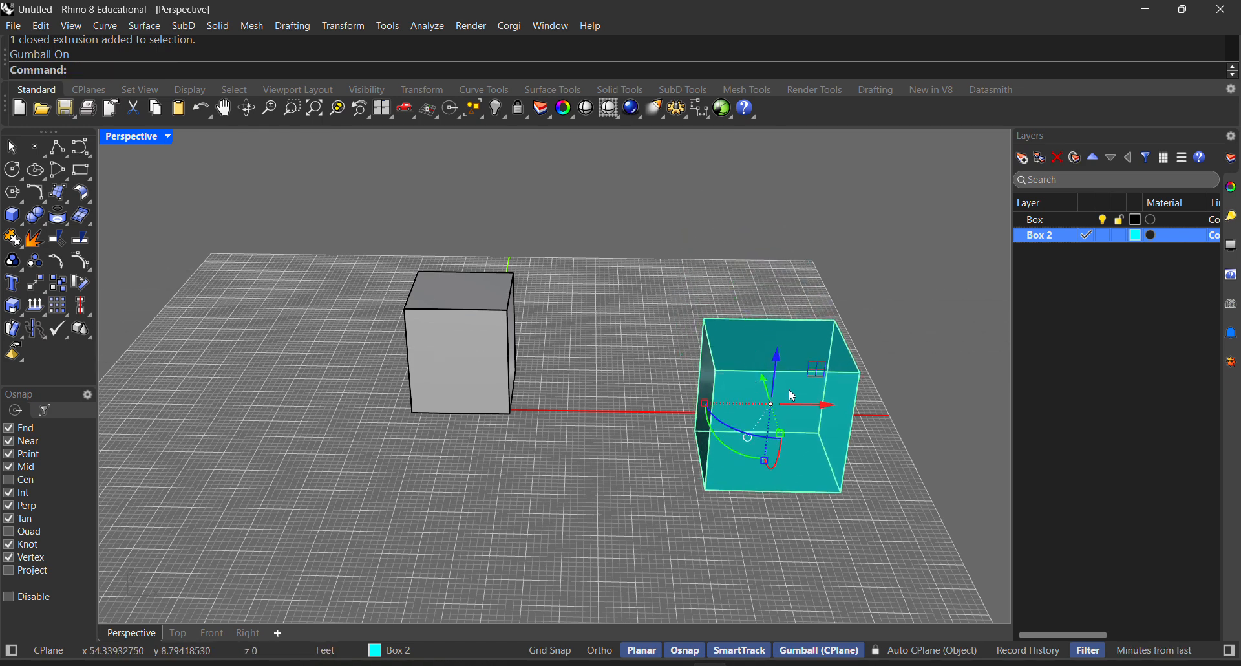
Step: Move the cyan box freely with the Gumball hidden, show the Gumball again and slide the box along the red axis past the grey box
left_click(819, 650)
left_click_drag(773, 452, 691, 445)
left_click(827, 650)
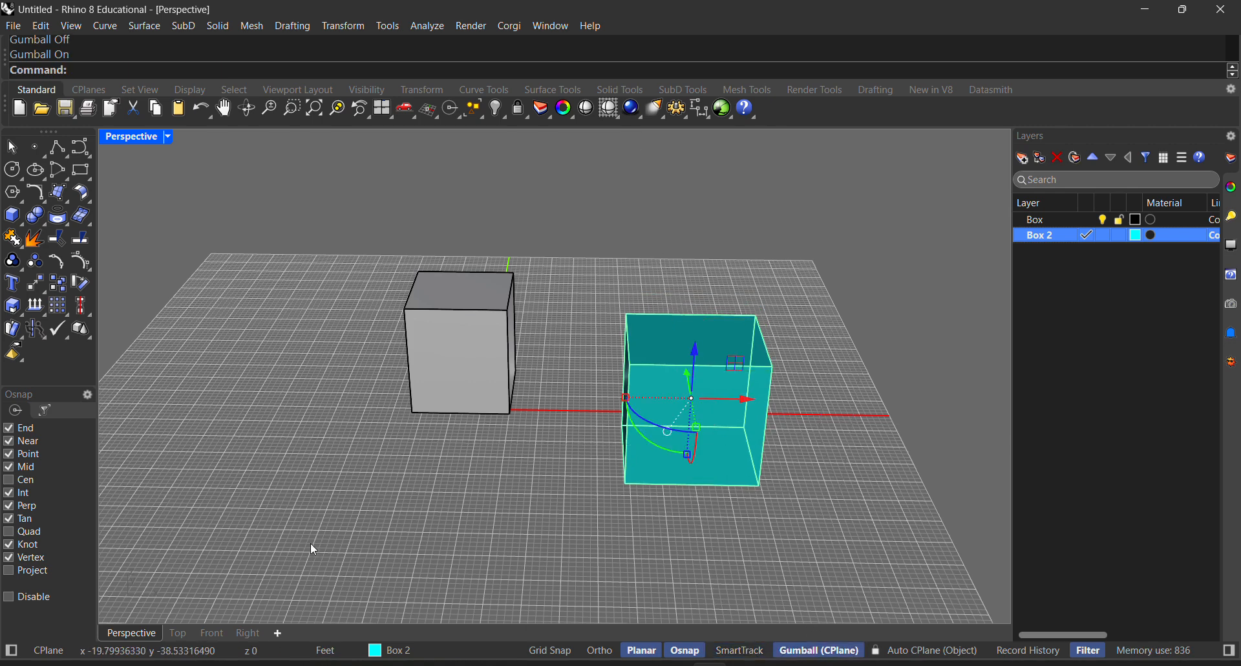
left_click(43, 414)
left_click(18, 411)
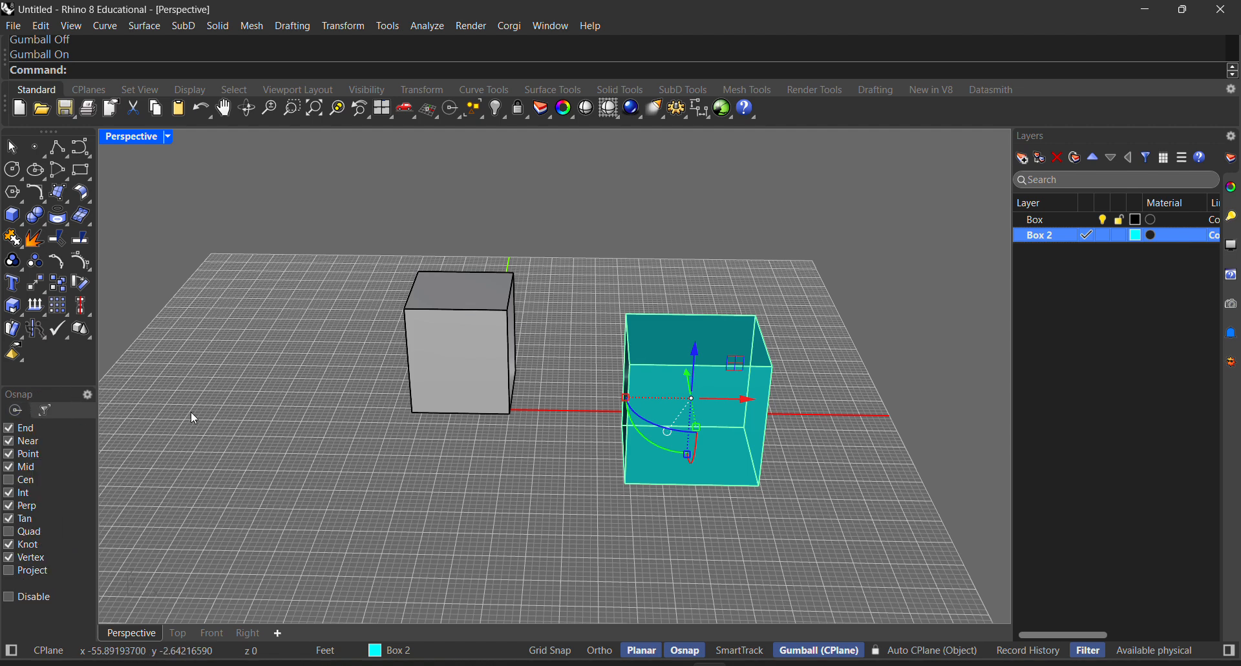
left_click_drag(729, 399, 404, 395)
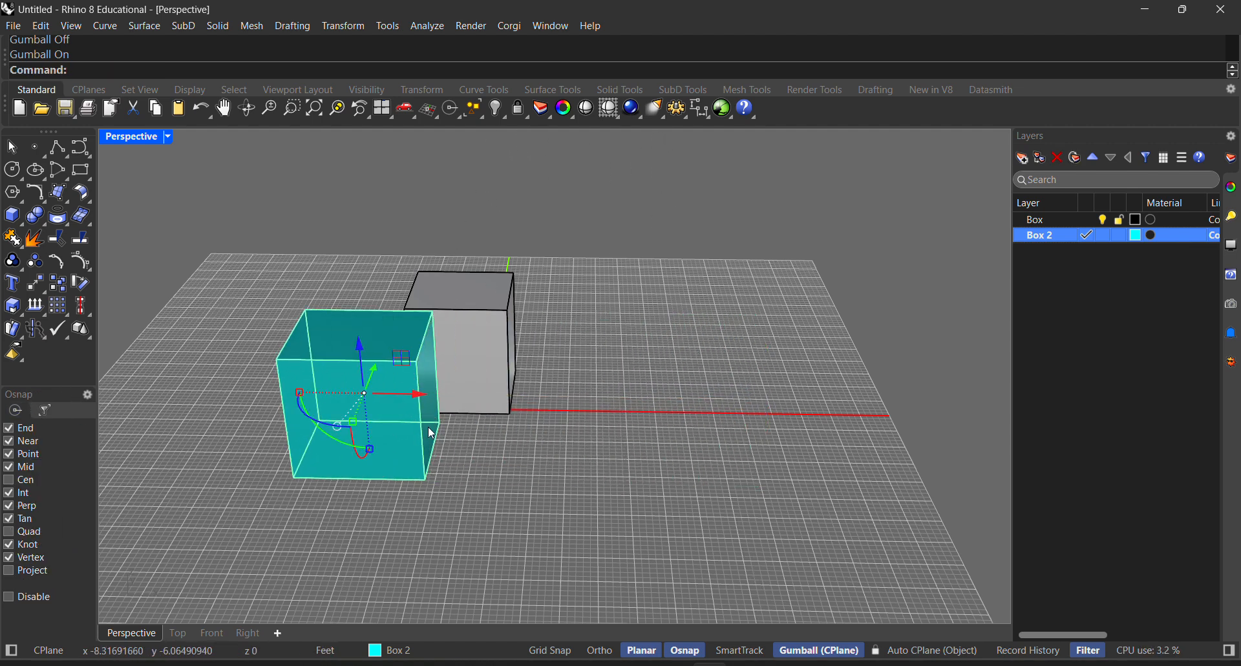
Step: Move the cyan box by its front-right bottom corner back to the grey box's right side and turn SmartTrack on
type("M")
key("Return")
left_click(425, 480)
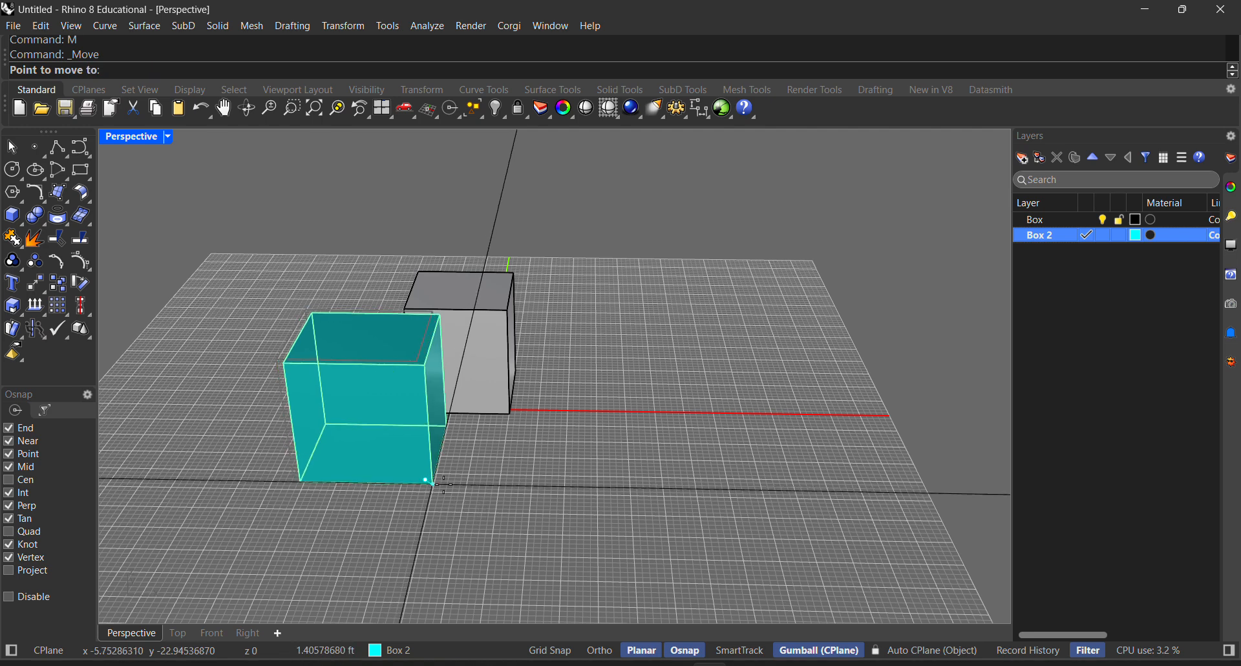
left_click(769, 477)
left_click(740, 650)
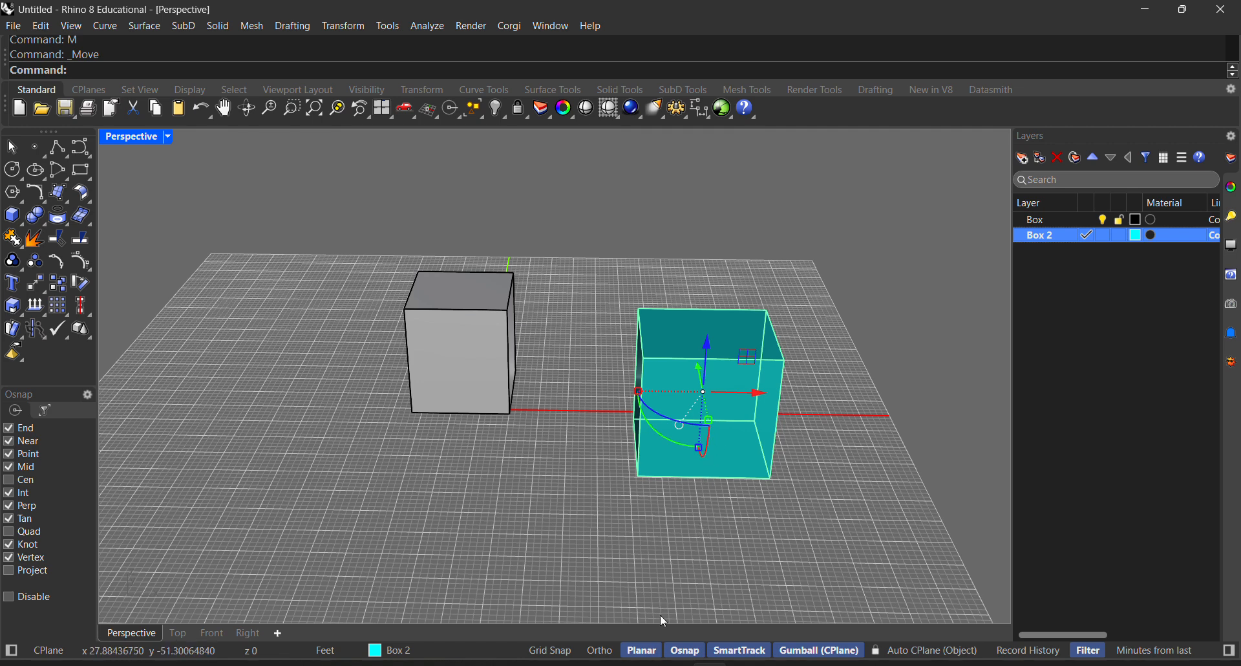
Step: Try switching Ortho on and off, and disable and re-enable the object snaps
left_click(606, 644)
left_click(607, 649)
left_click(686, 650)
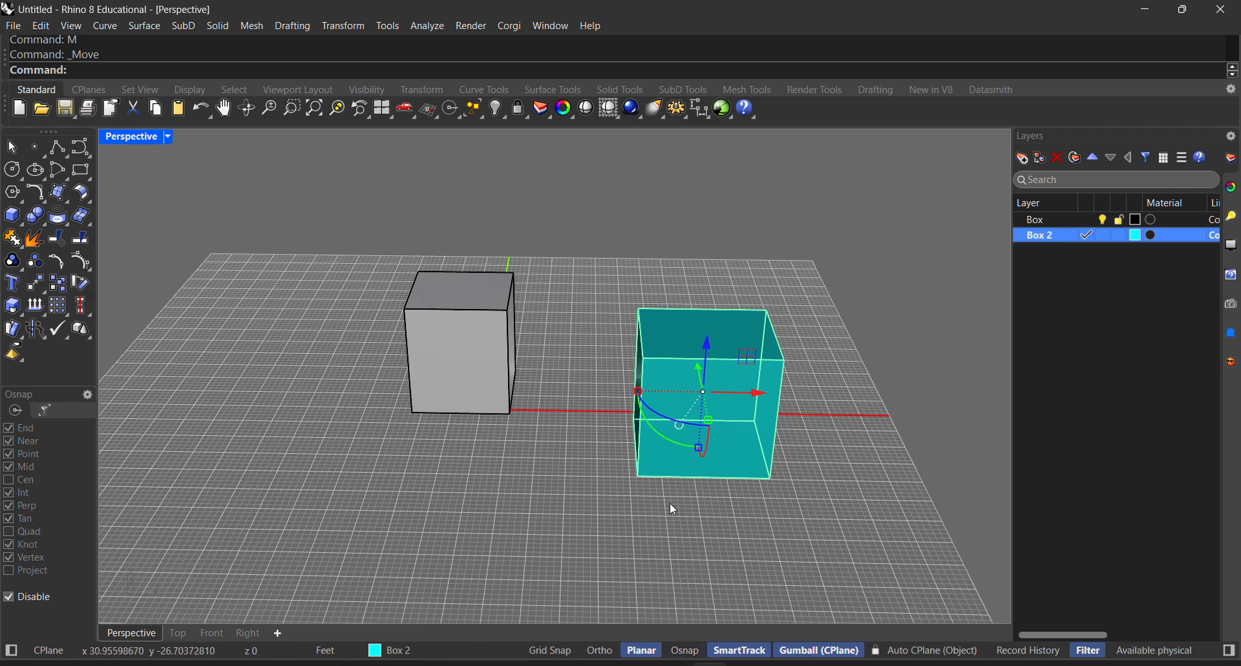
right_click_drag(670, 505, 690, 473)
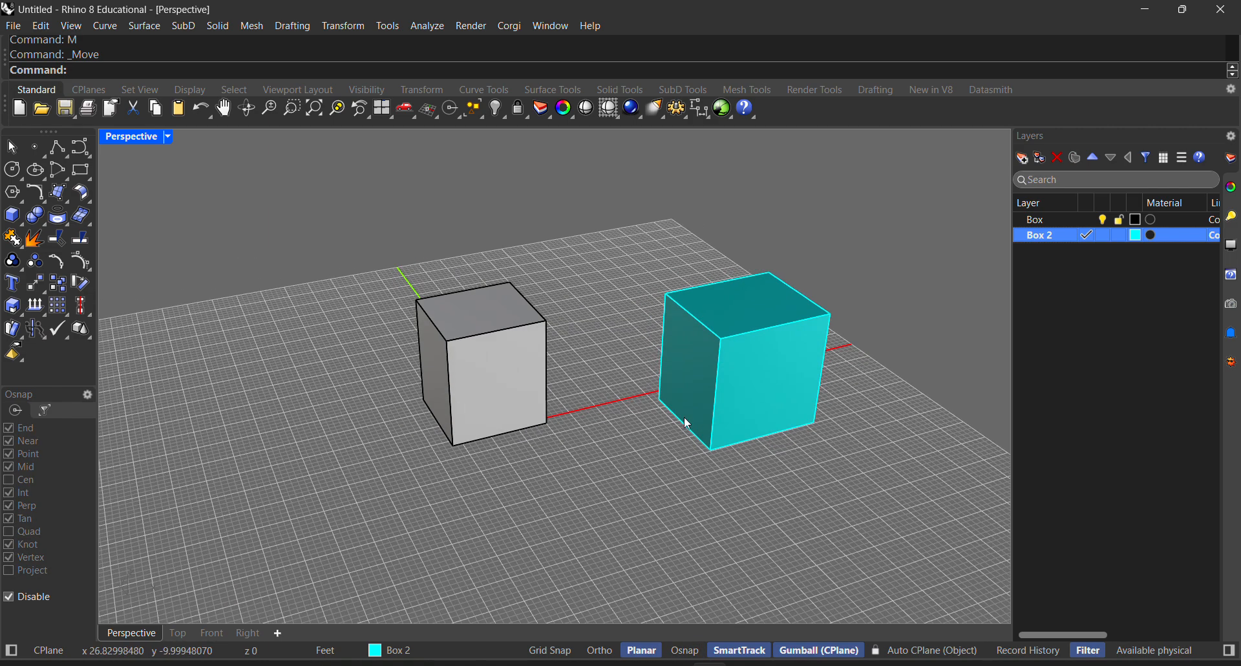
left_click(686, 650)
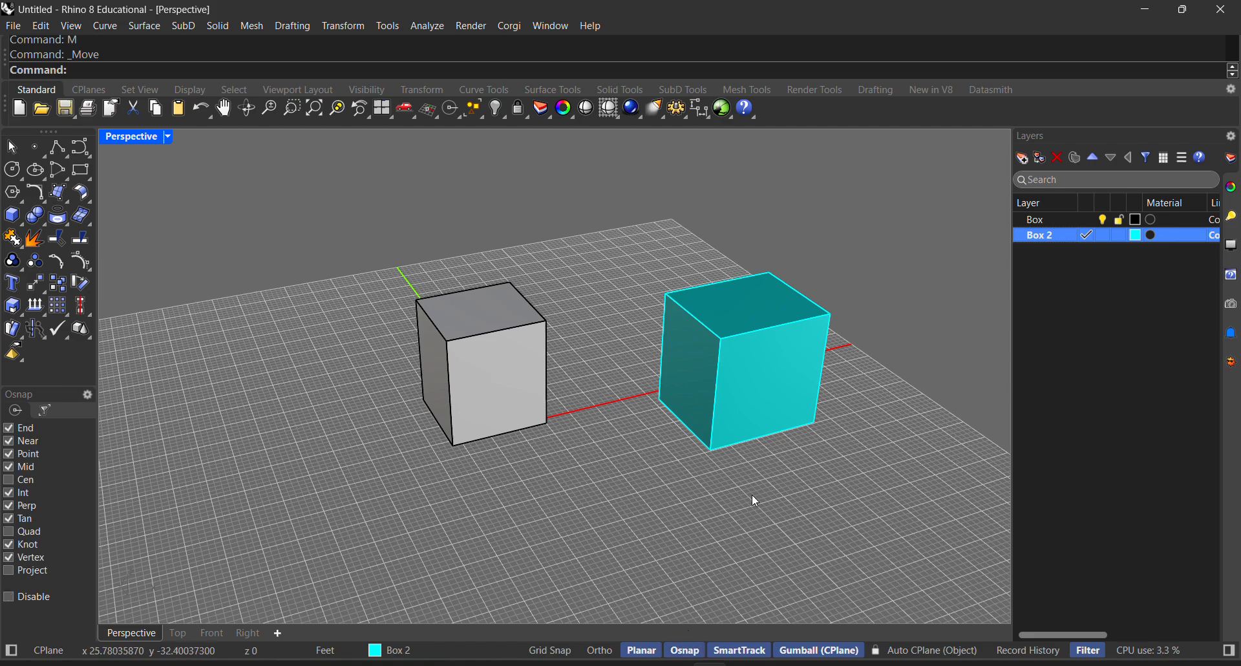
right_click_drag(752, 499, 691, 483)
right_click_drag(607, 472, 681, 459)
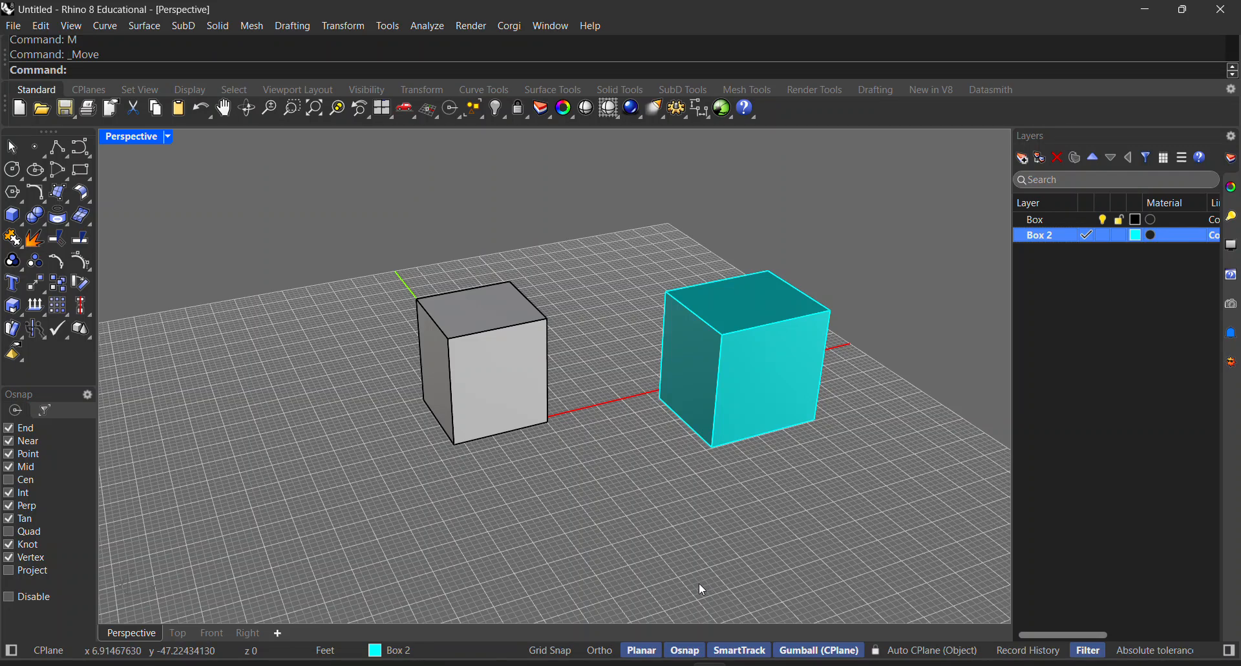
Step: Turn object snaps off and move the cyan box by its front bottom corner to the grey box's top by eye
left_click(685, 649)
left_click(763, 441)
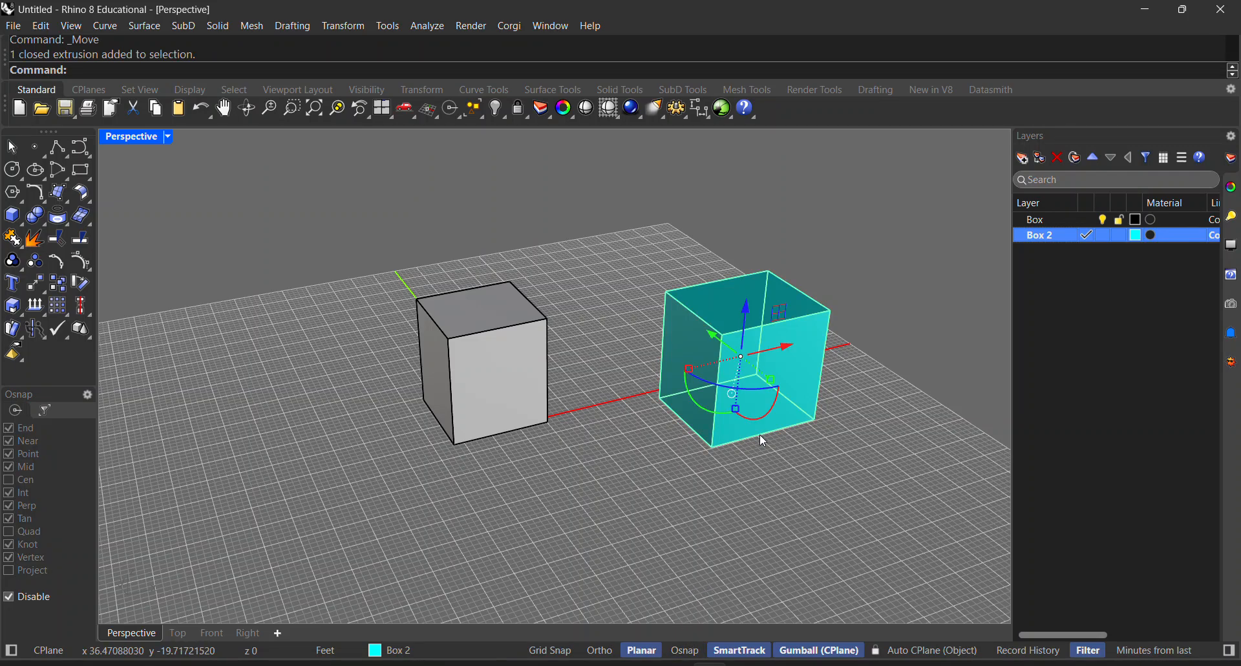
type("M")
key("Return")
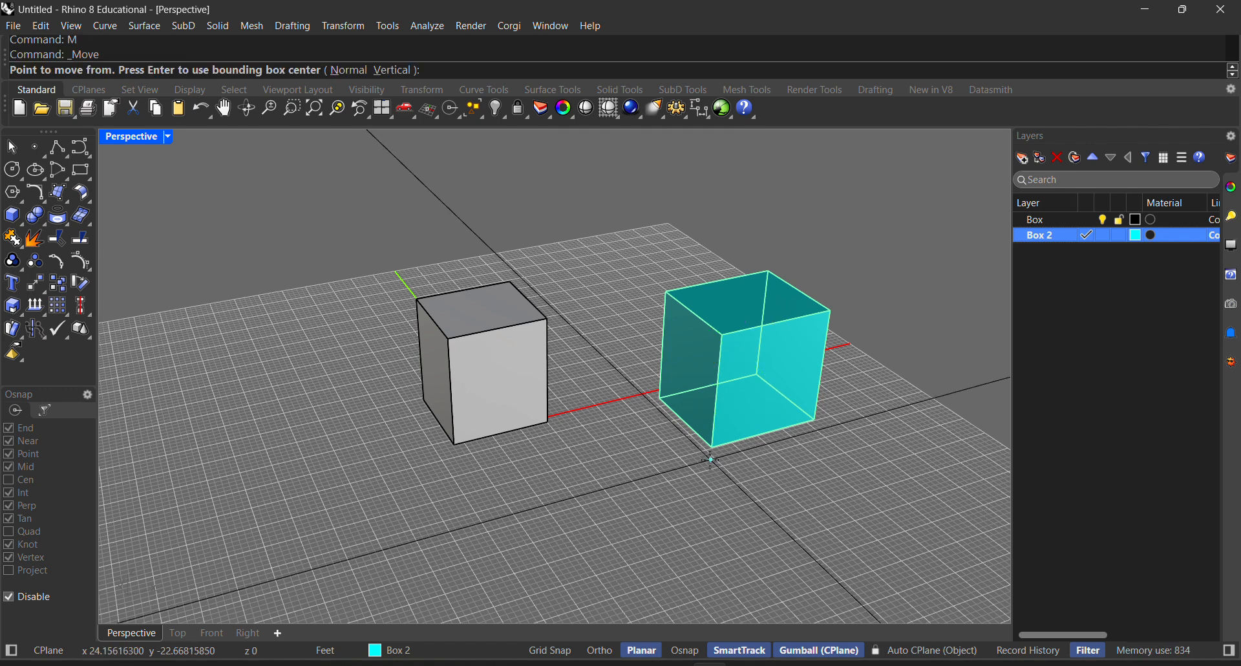
left_click(714, 450)
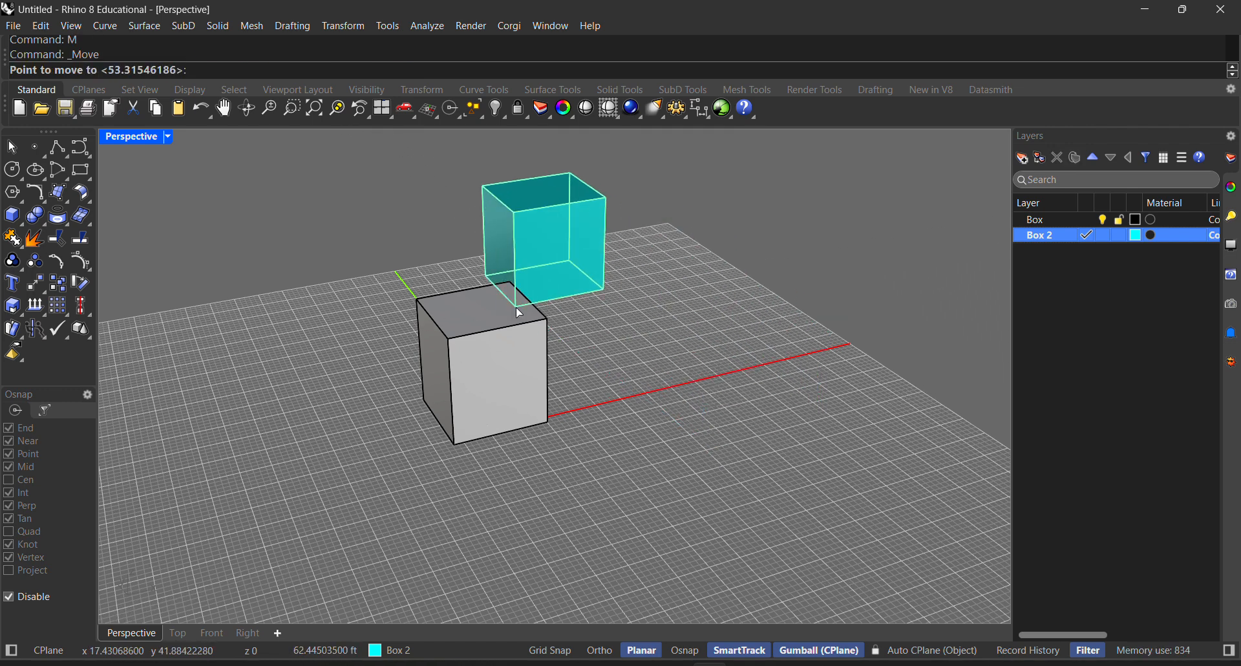
left_click(517, 302)
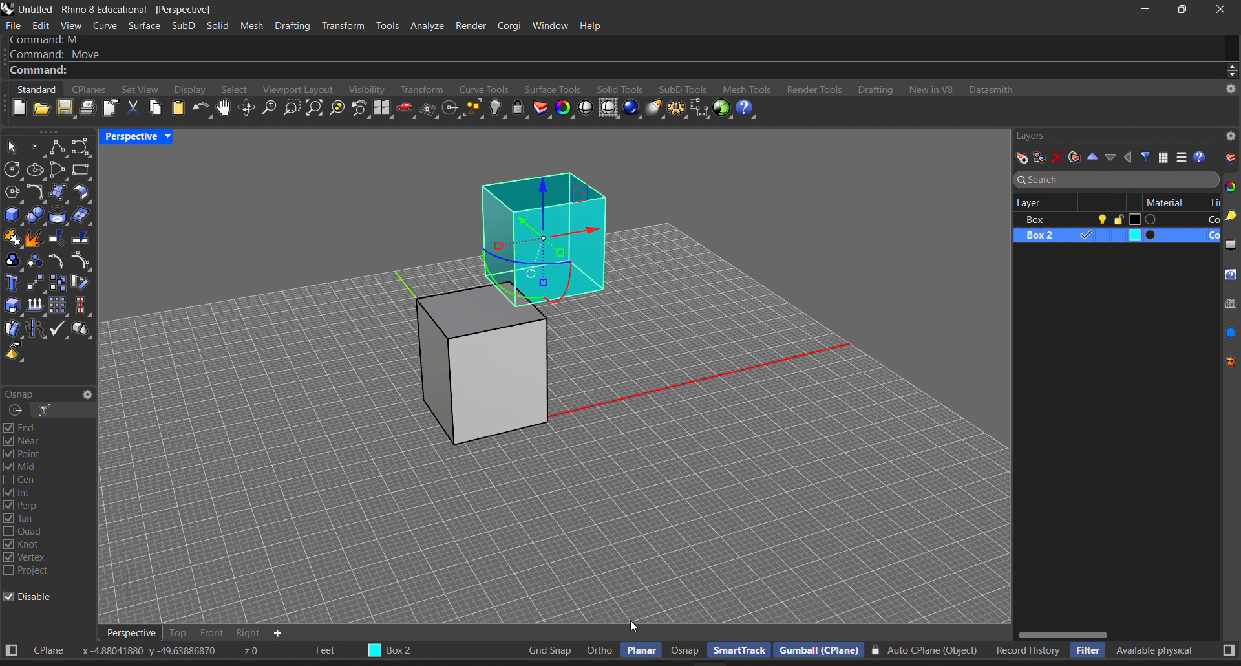
type("M")
key("Return")
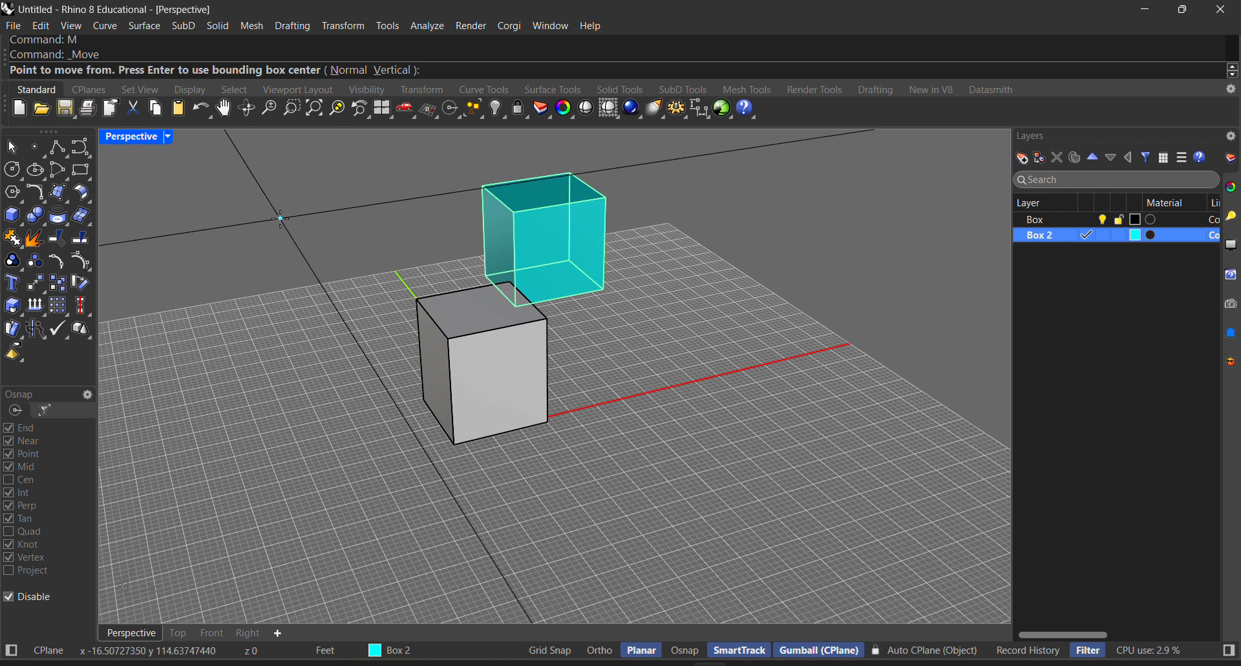
key("Escape")
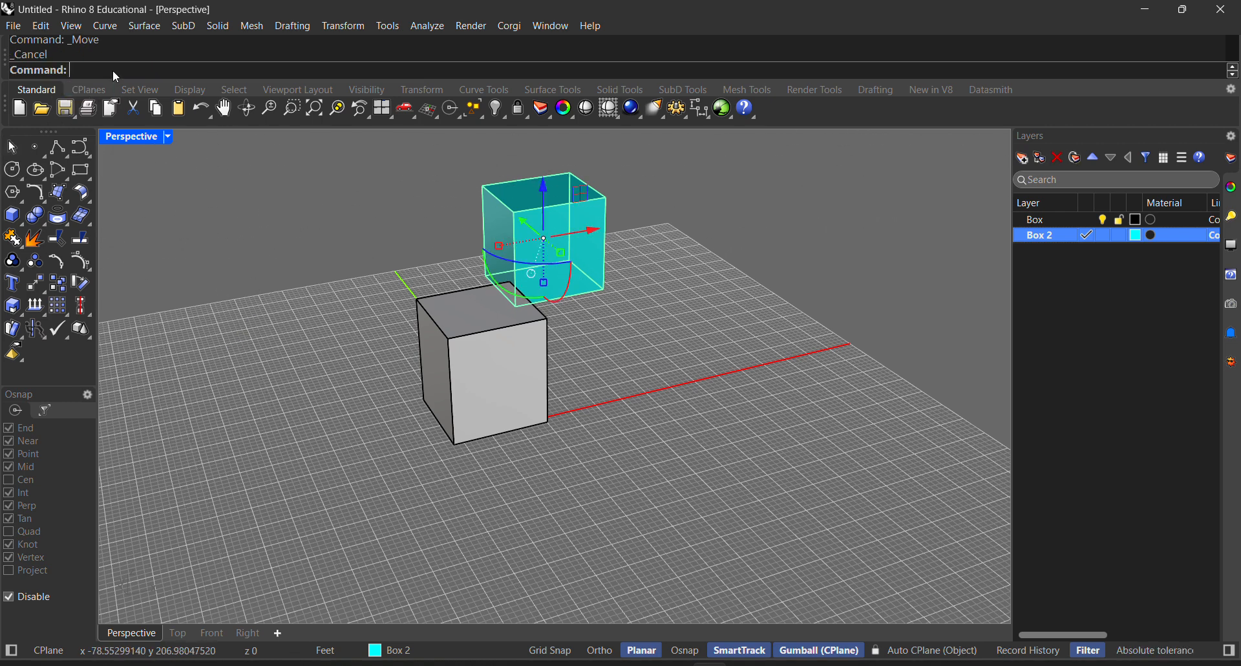
Step: Use Move without object snaps to shift the cyan box by its right bottom corner to the left side of the grey box
type("Mo")
key("Return")
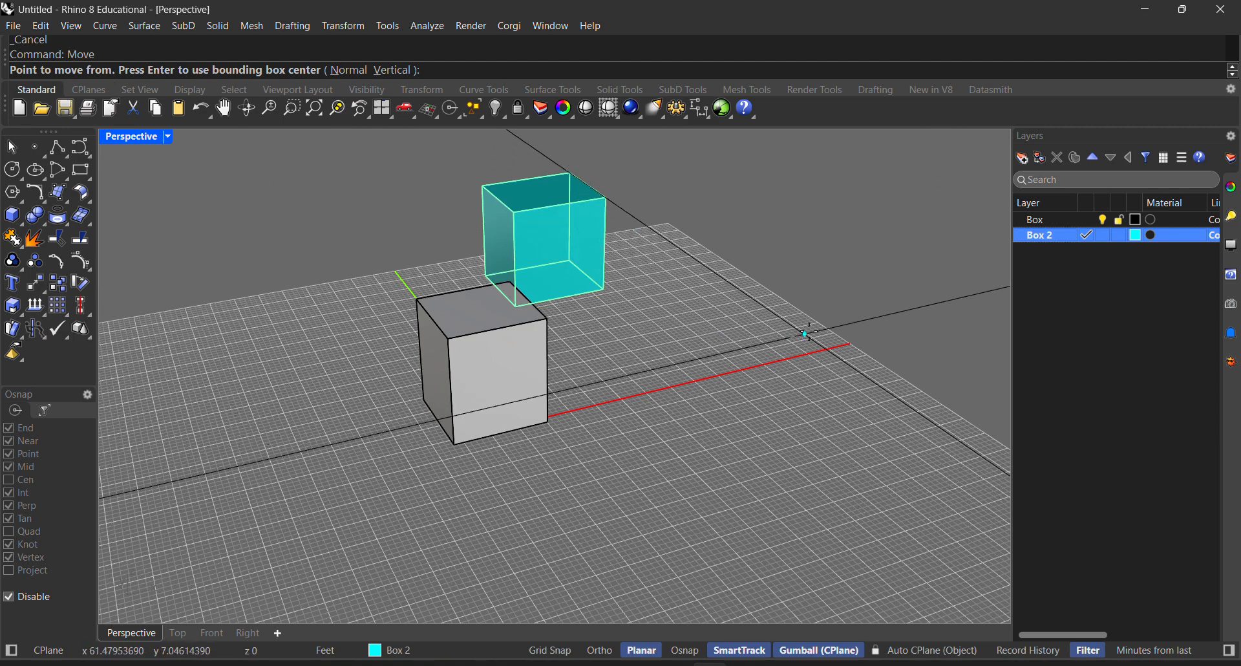
scroll(569, 262, "up", 4)
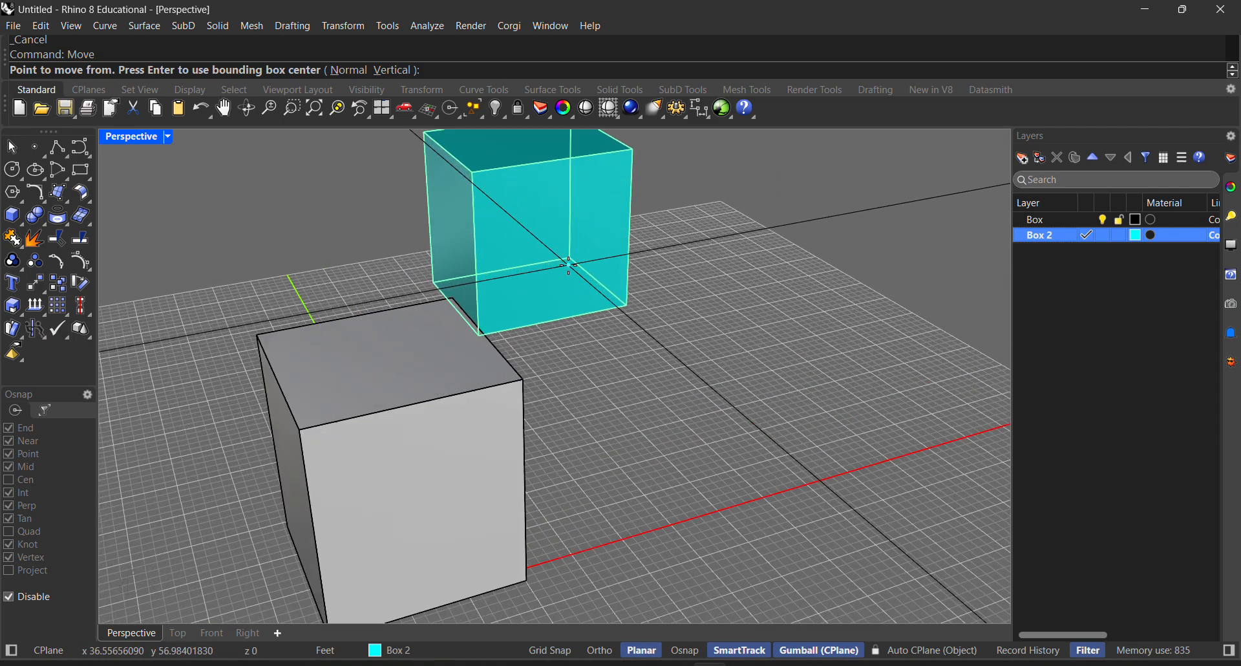
left_click(622, 301)
scroll(623, 297, "down", 4)
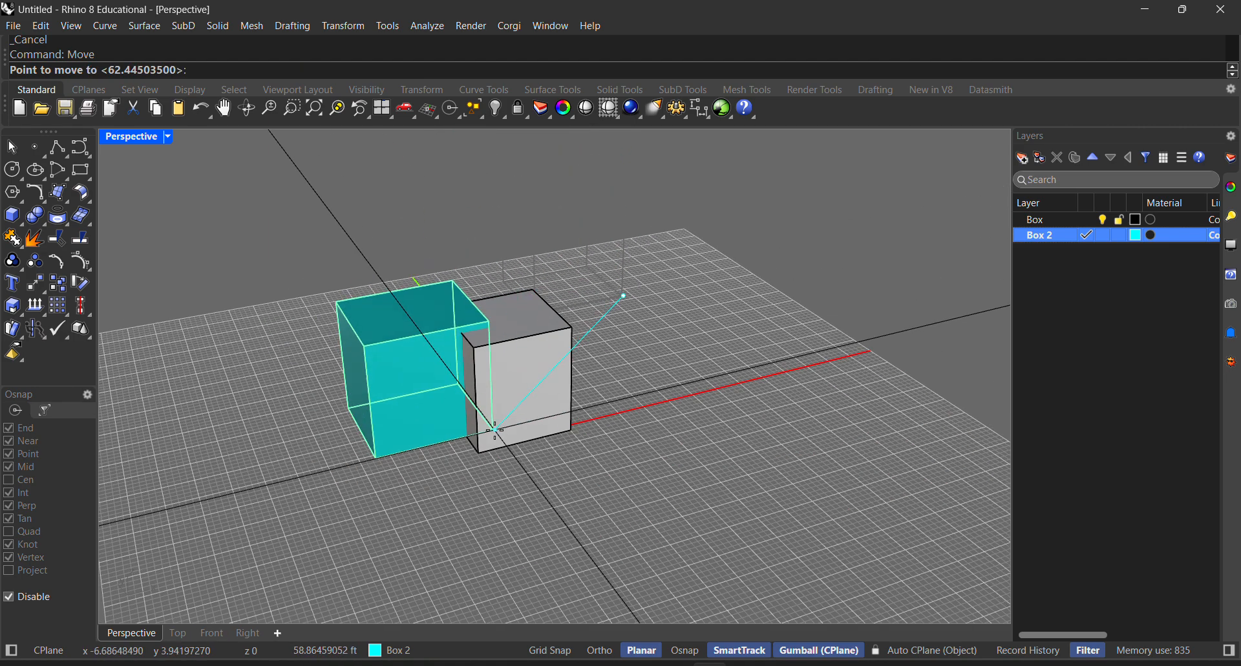
left_click(497, 382)
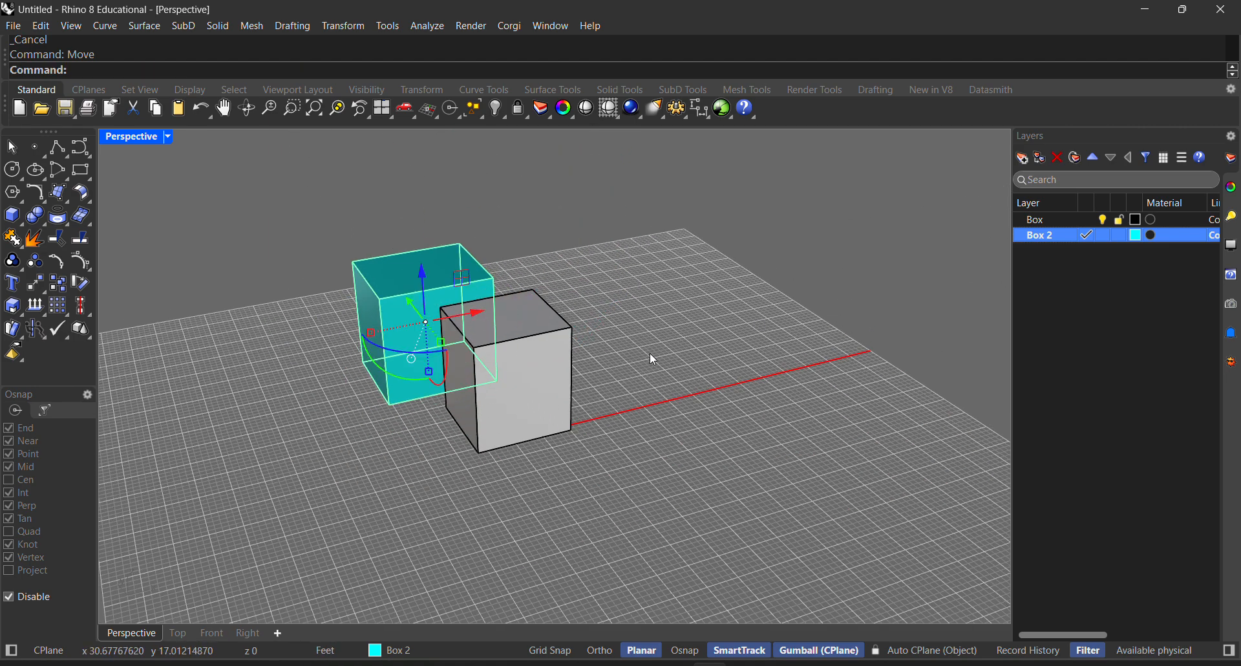
Step: Undo the last two moves of the cyan box and clear the selection
key("ctrl+z")
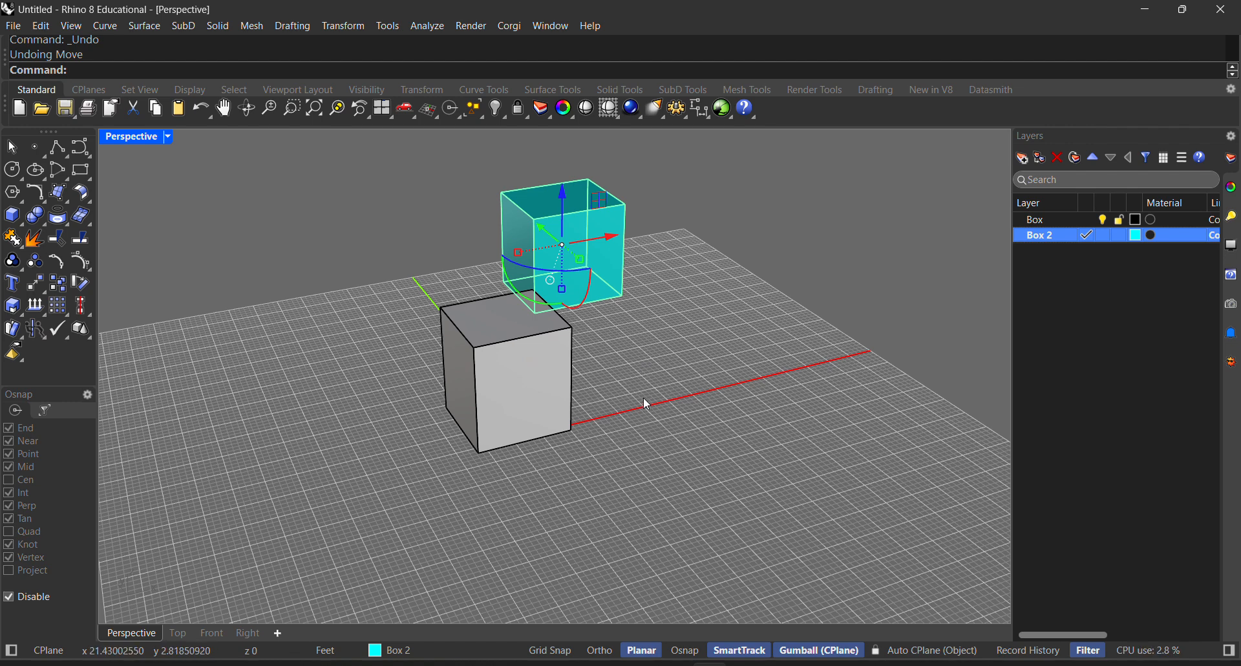
key("ctrl+y")
left_click(587, 452)
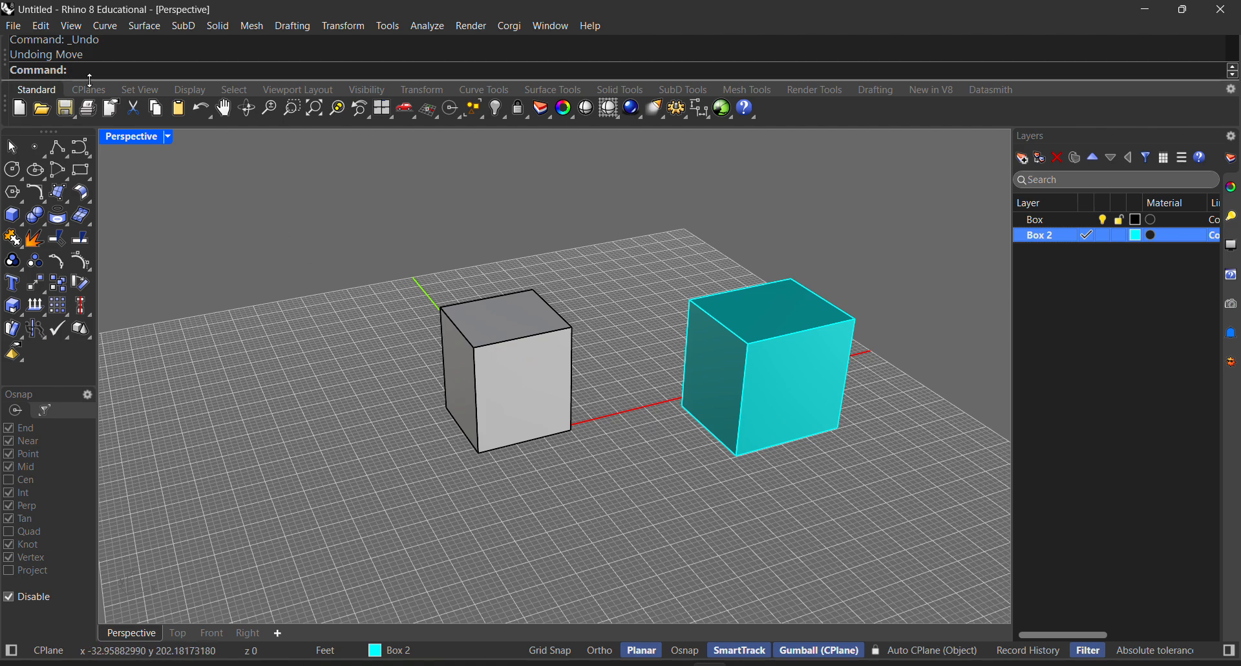
scroll(614, 343, "down", 3)
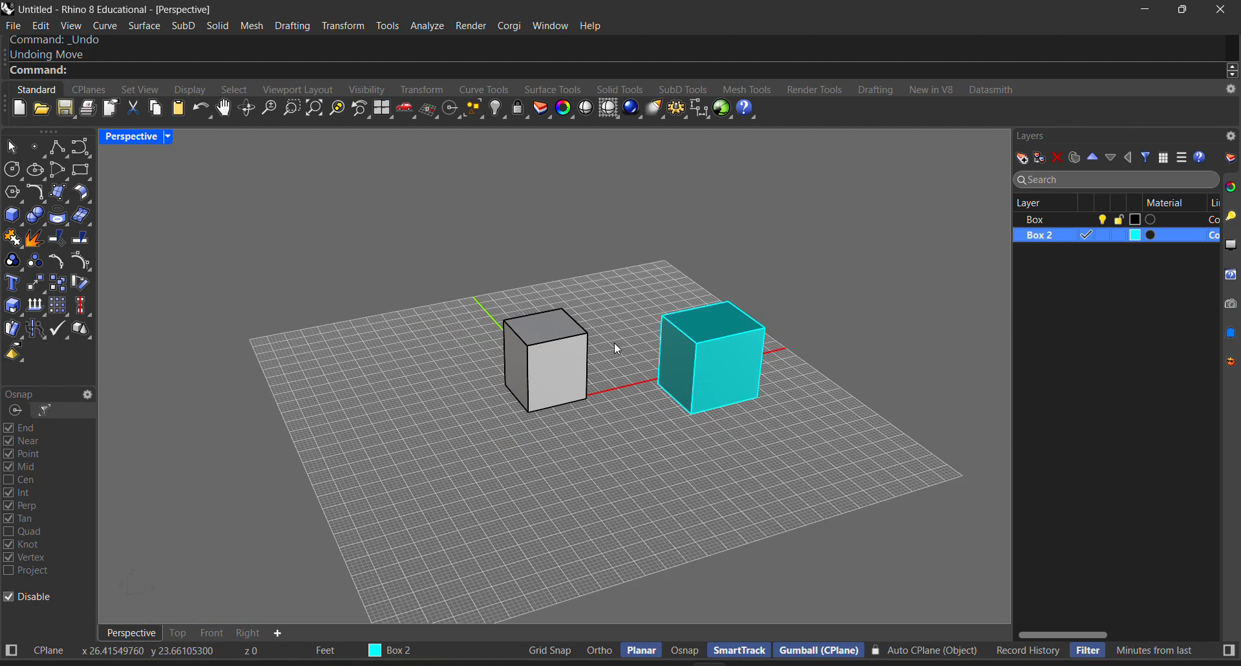
scroll(621, 358, "up", 3)
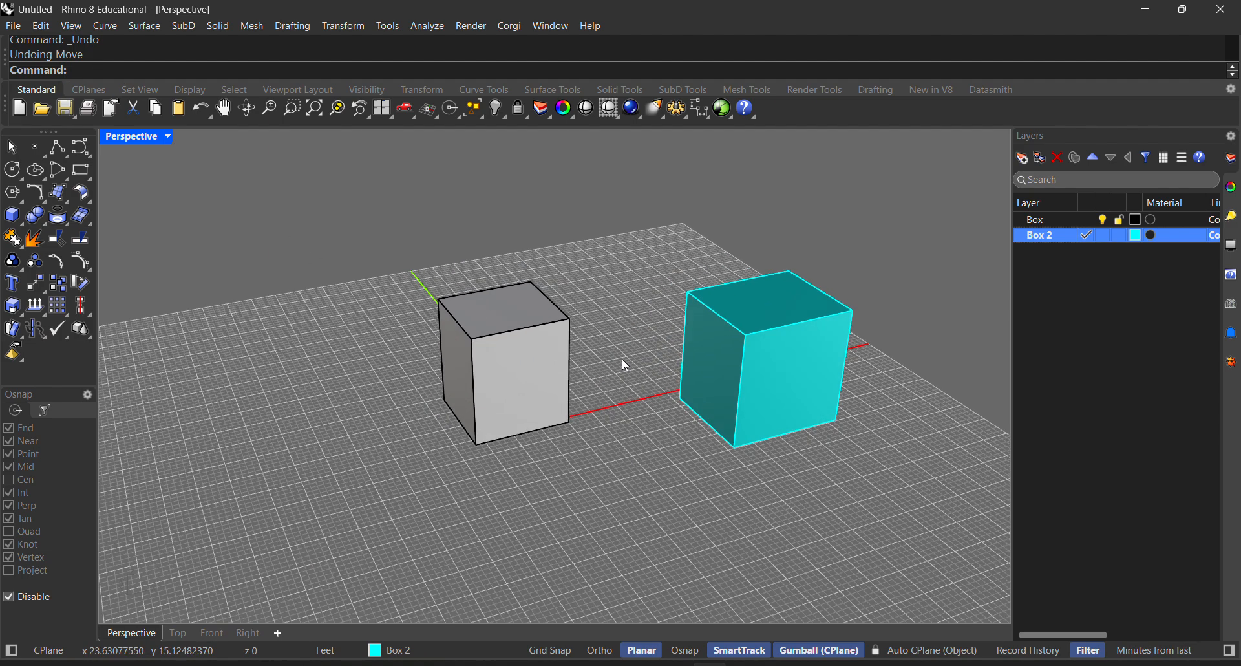
Step: Turn object snaps on and move the cyan box from its front-left bottom corner to the grey box's front-right top corner
left_click(685, 649)
scroll(578, 341, "down", 2)
scroll(602, 340, "up", 2)
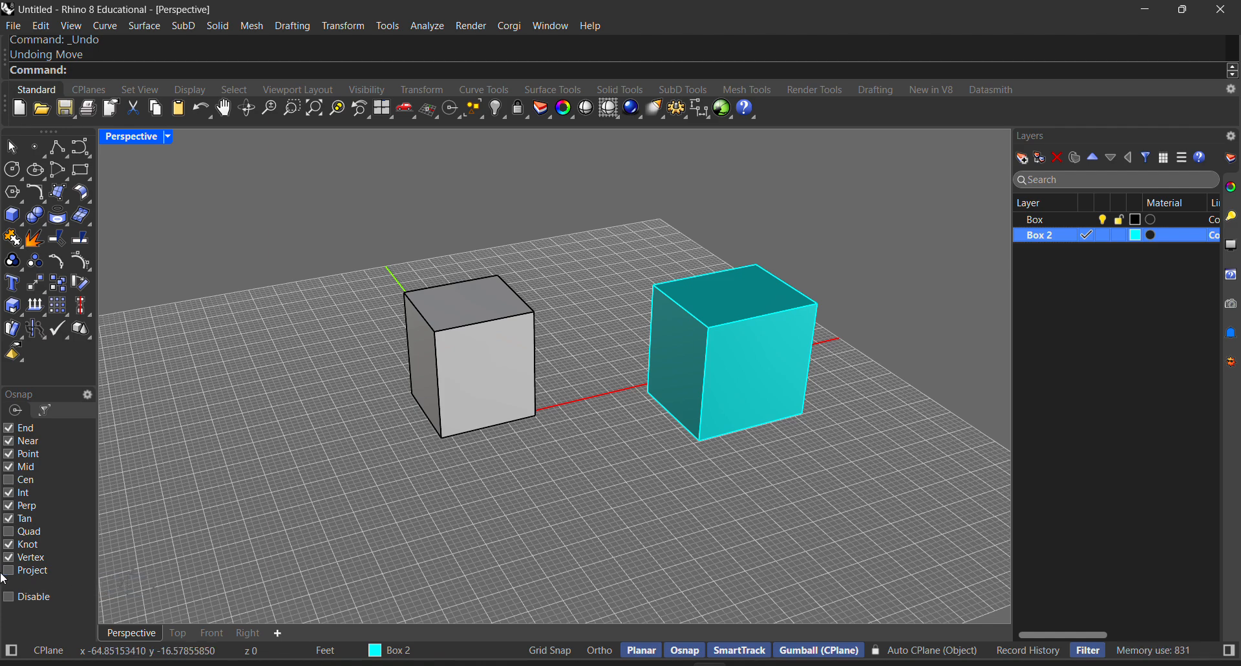
right_click_drag(645, 417, 613, 436)
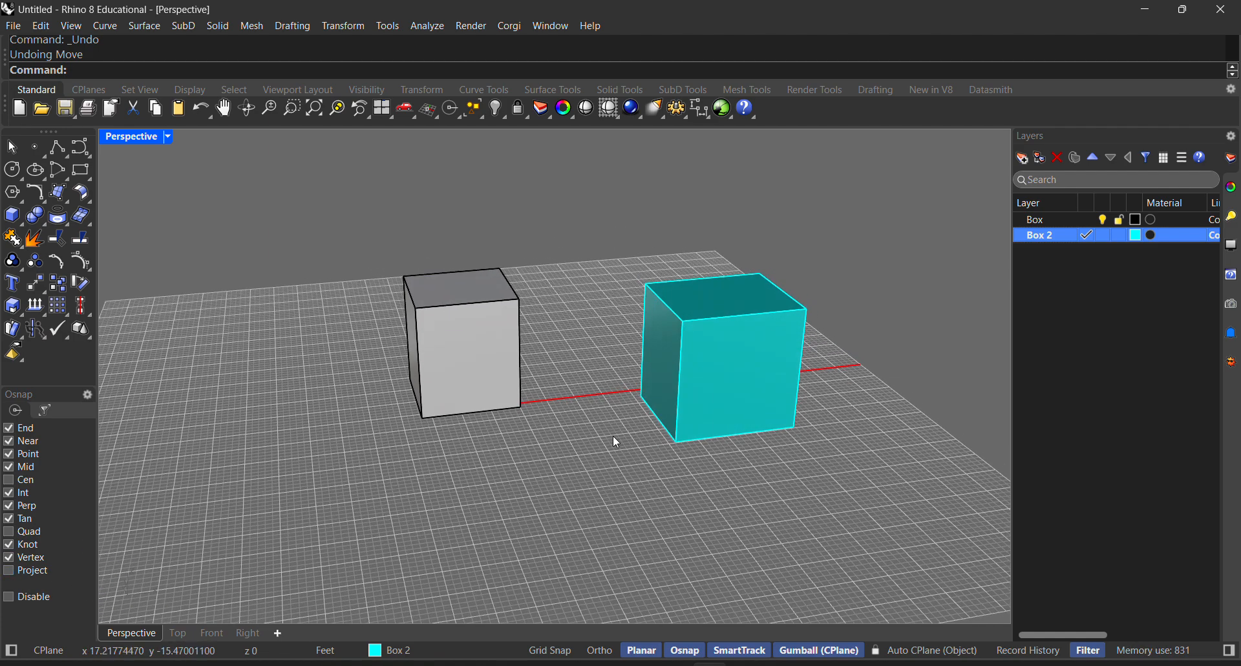
type("M")
key("Return")
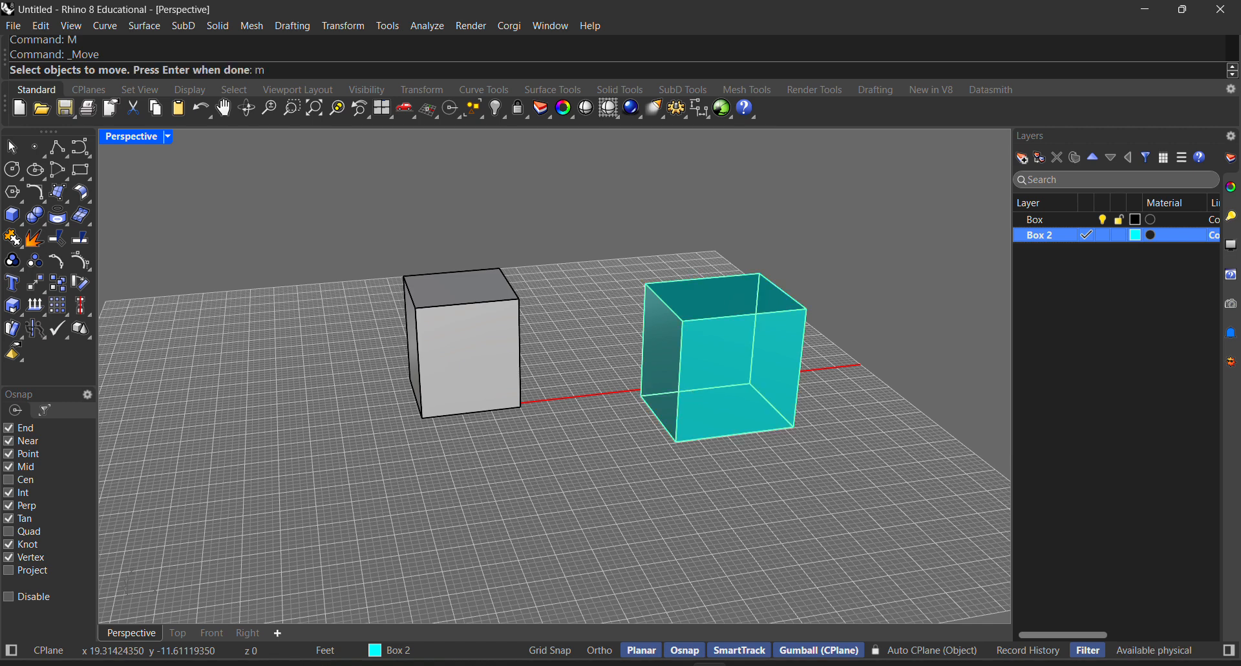
key("Return")
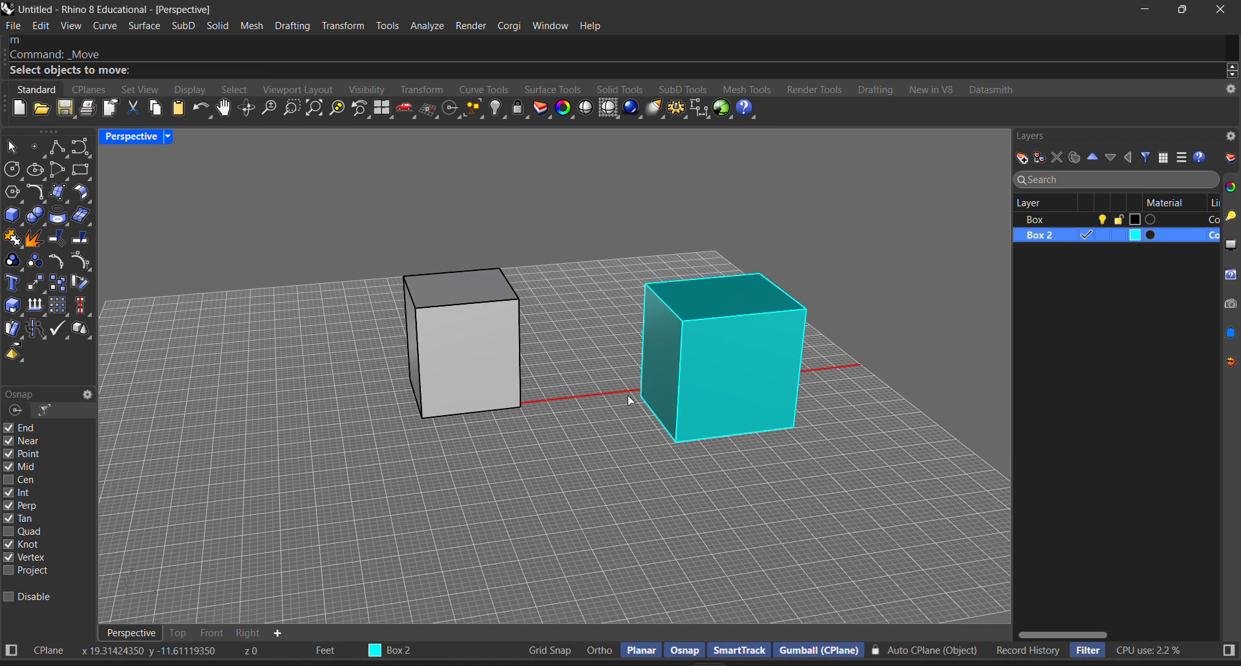
left_click(666, 377)
key("Return")
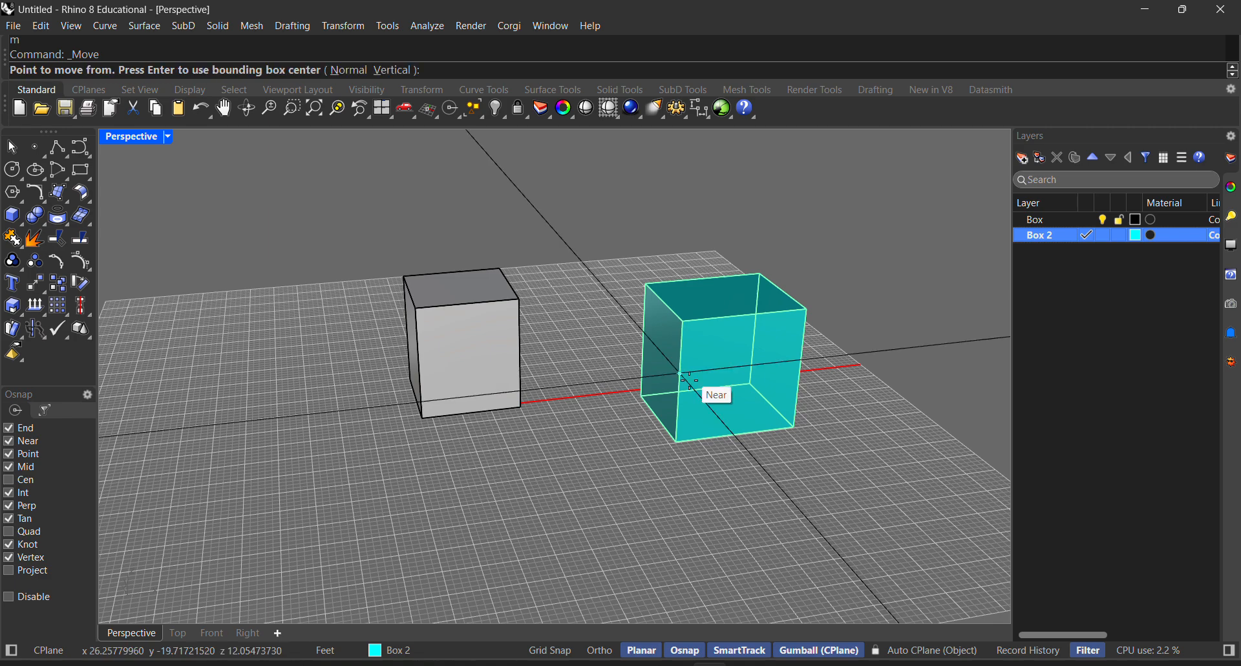
left_click(677, 441)
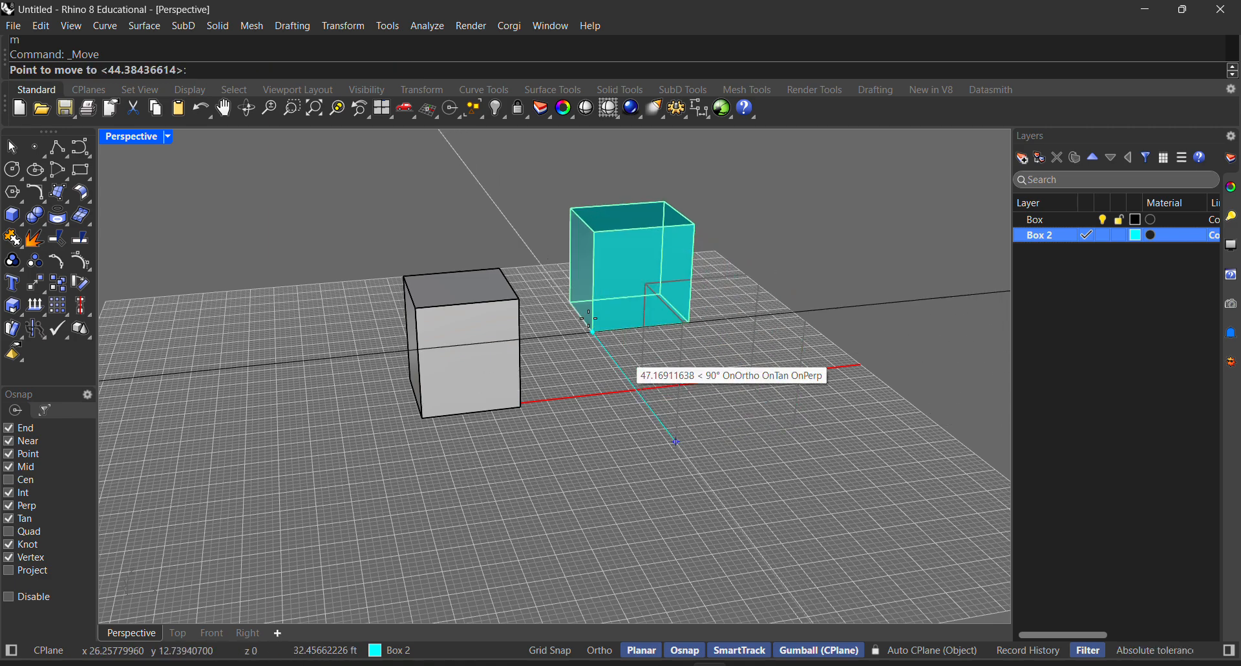
left_click(519, 299)
Step: Move the cyan box from the midpoint of its front top edge to the midpoint of the grey box's front top edge
right_click_drag(549, 391, 651, 396)
type("M")
key("Return")
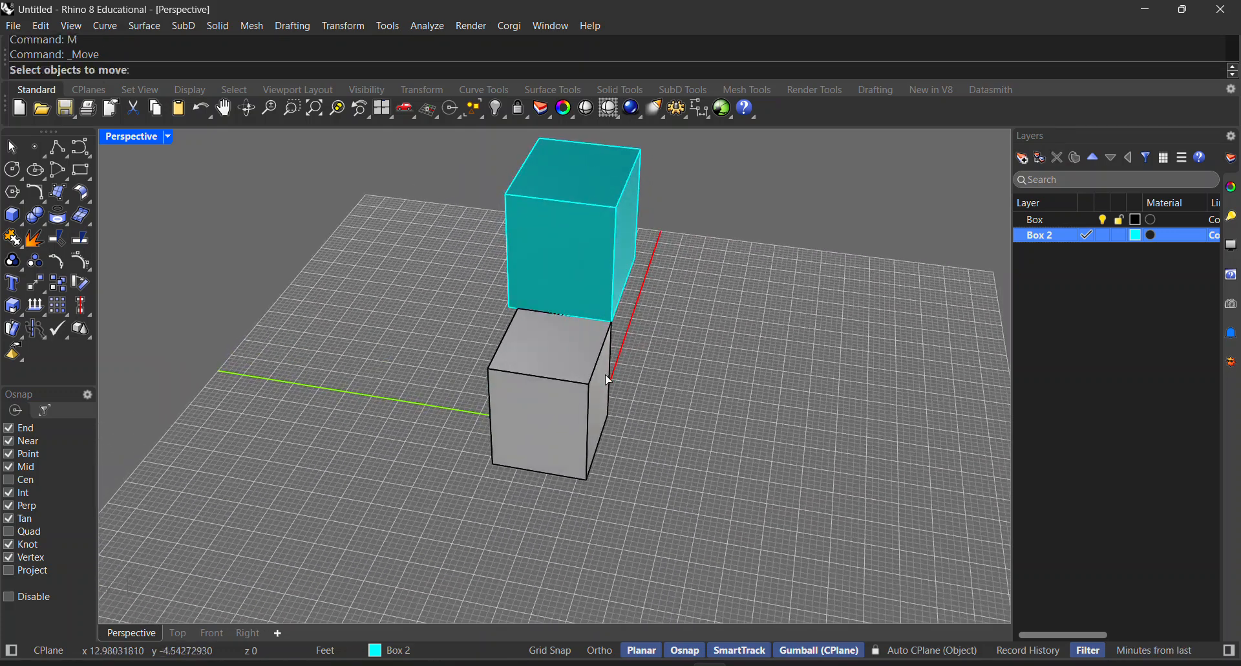
left_click(567, 300)
key("Return")
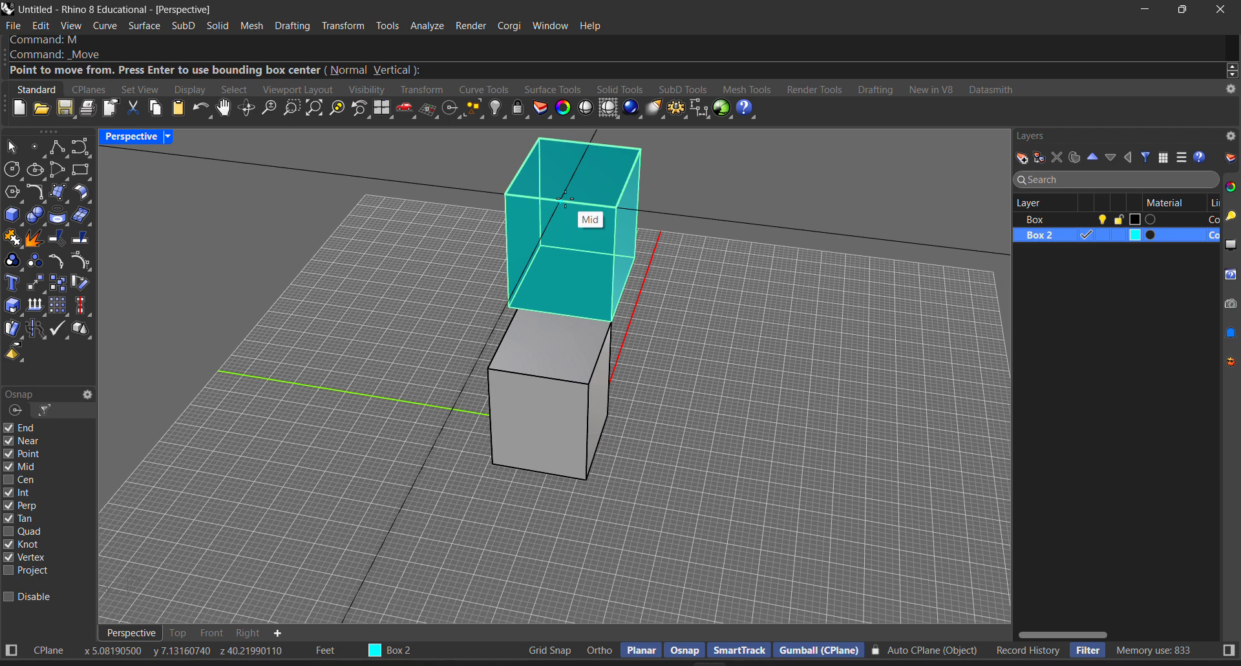
scroll(569, 200, "up", 3)
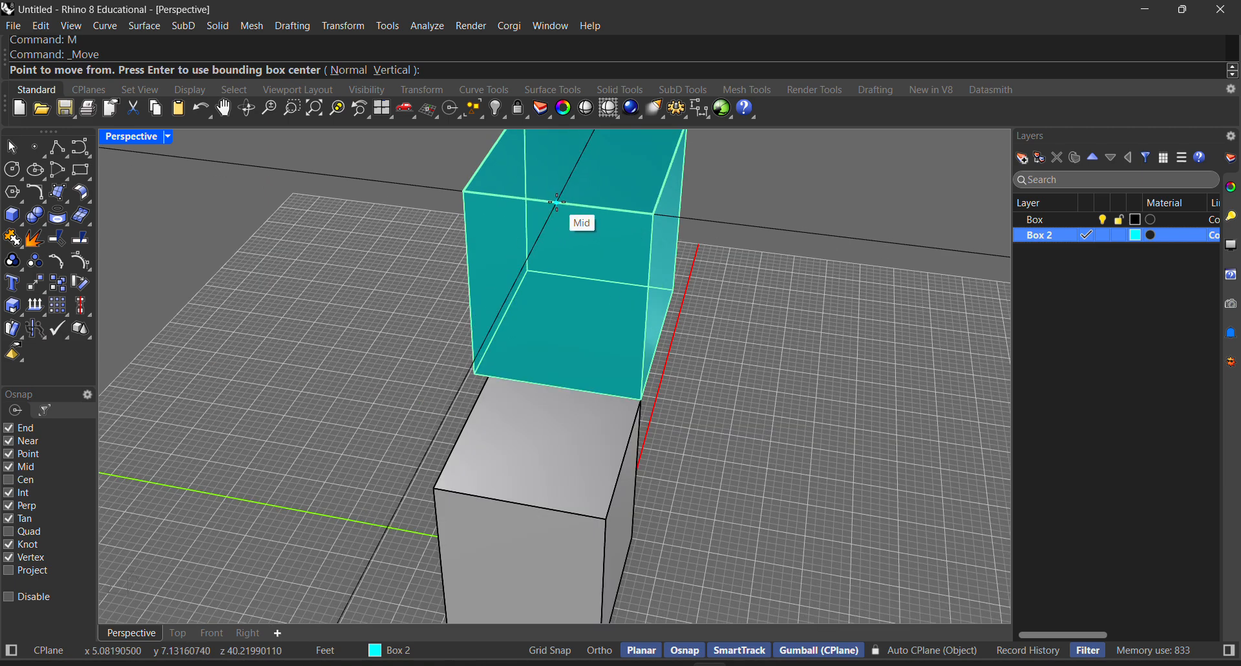
left_click(560, 204)
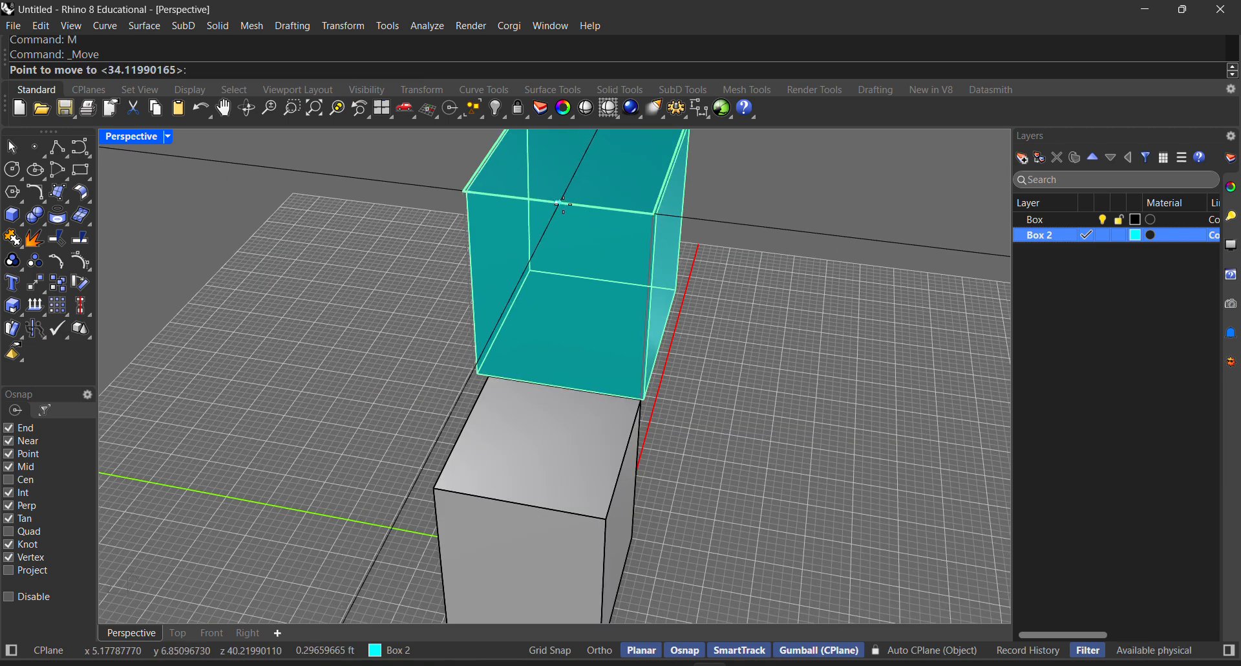
left_click(511, 501)
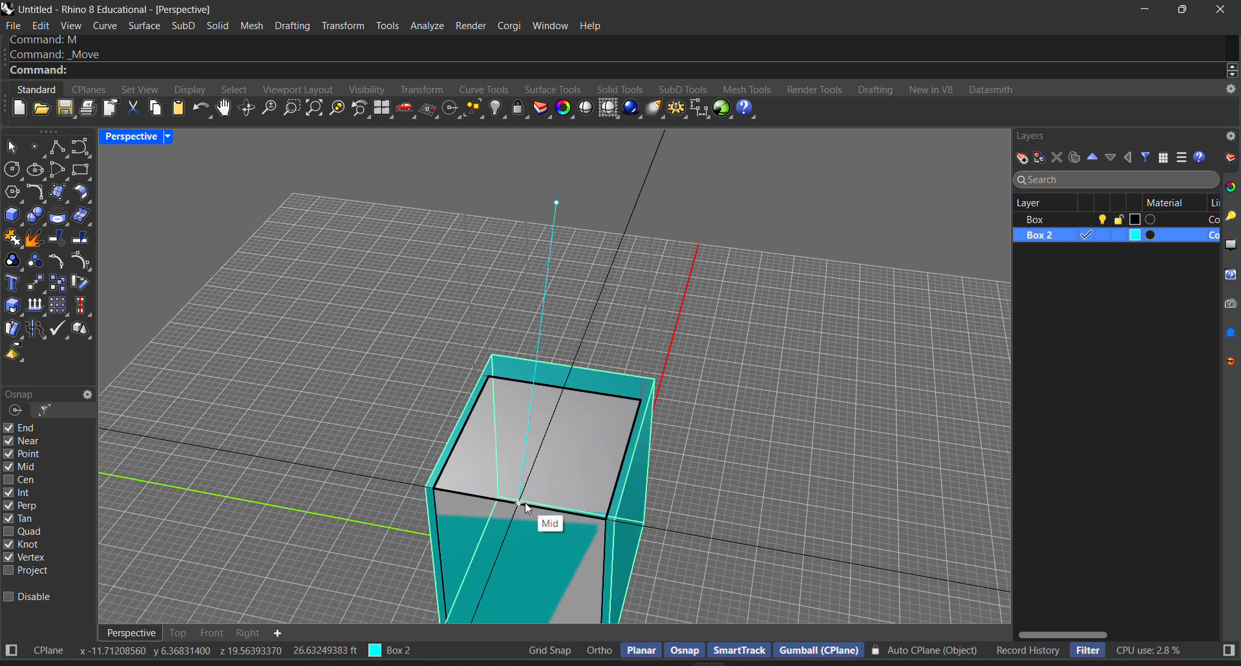
Step: Raise the cyan box vertically with the Gumball until it floats clear above the grey box, and clear the selection
scroll(661, 363, "down", 6)
left_click(665, 395)
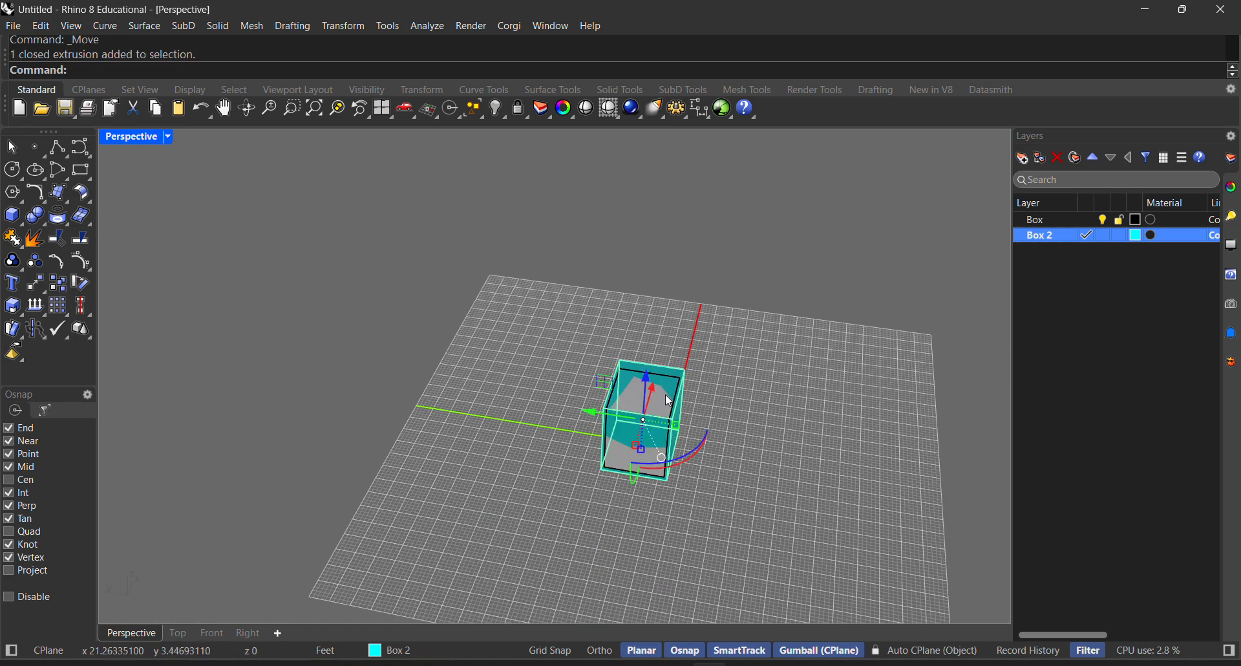
left_click_drag(645, 379, 656, 205)
left_click(699, 296)
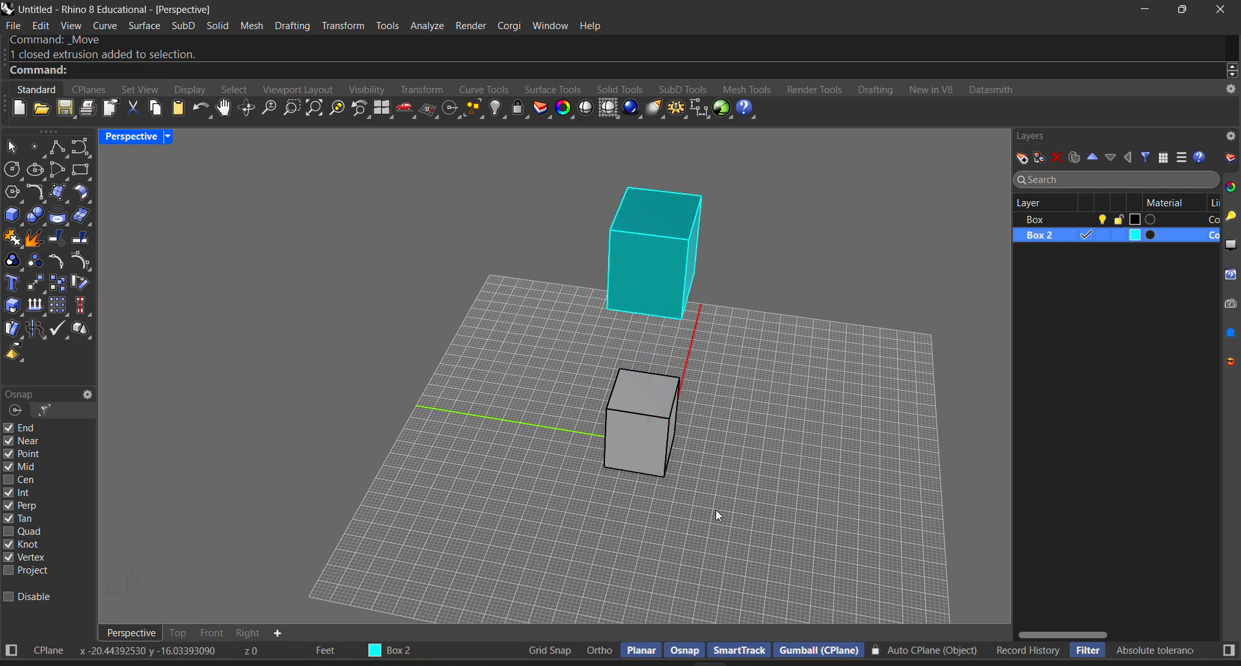
Step: Move the cyan box from a snapped point on its front bottom edge to the grey box's front top edge
mouse_move(716, 511)
right_mouse_down()
mouse_move(583, 447)
mouse_move(651, 482)
mouse_move(696, 479)
mouse_move(718, 503)
right_mouse_up()
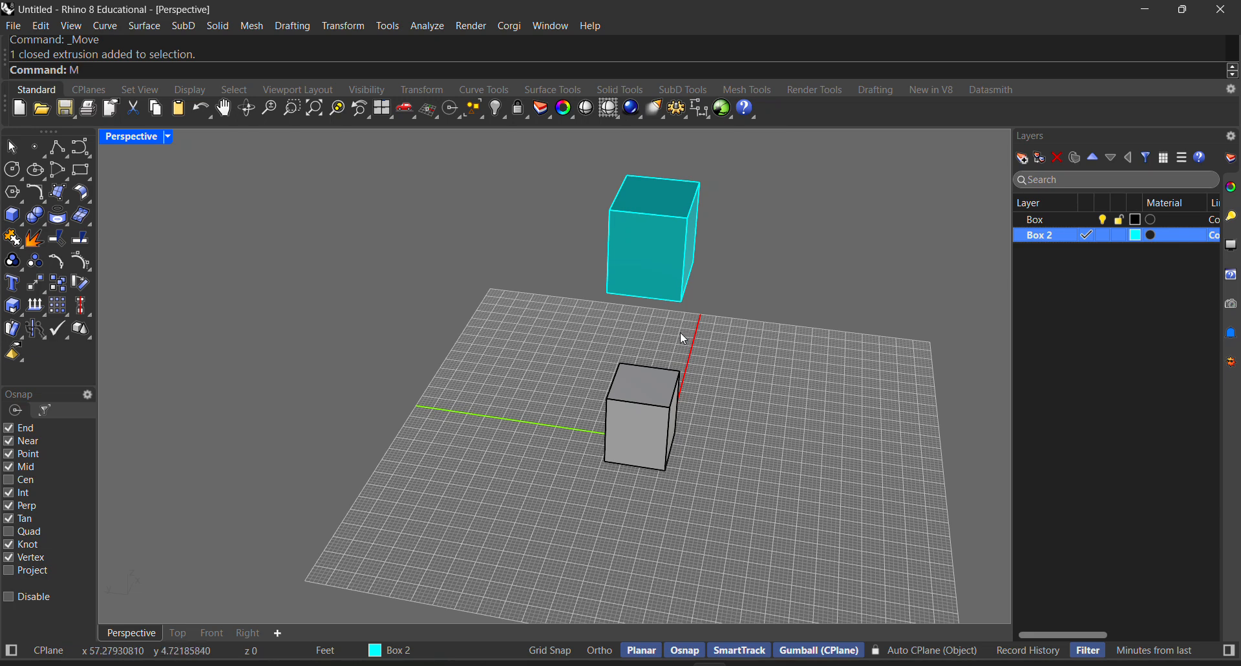
key("Return")
left_click(636, 277)
key("Return")
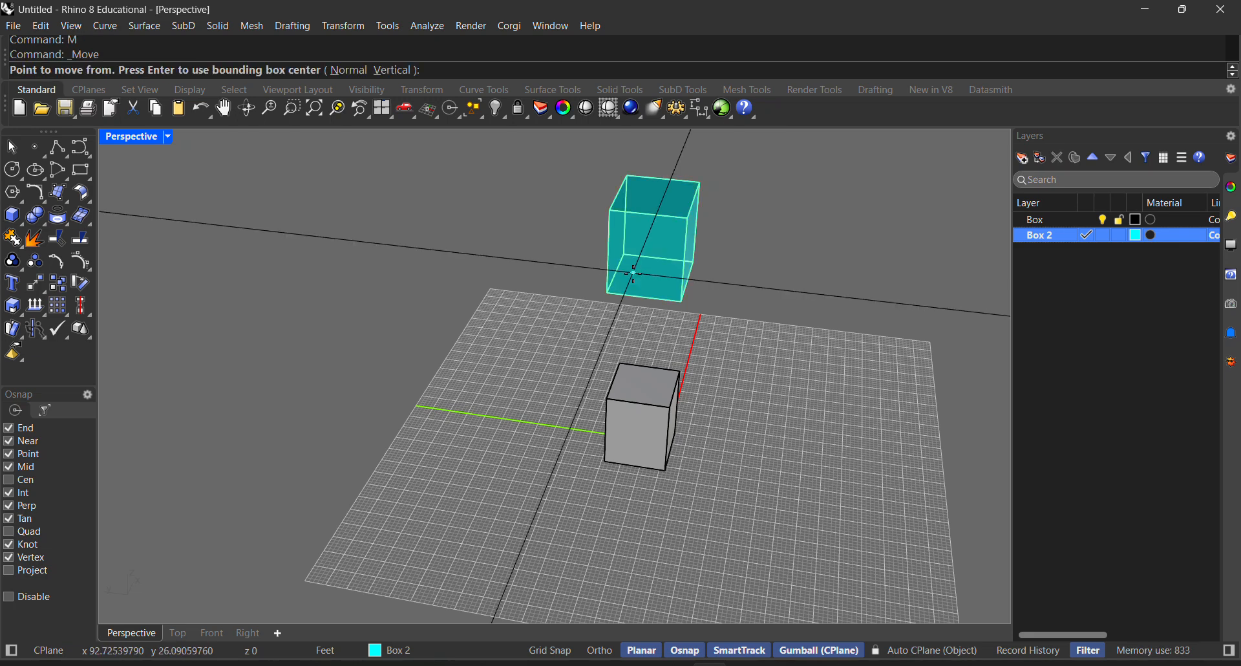
scroll(636, 304, "up", 3)
left_click(619, 295)
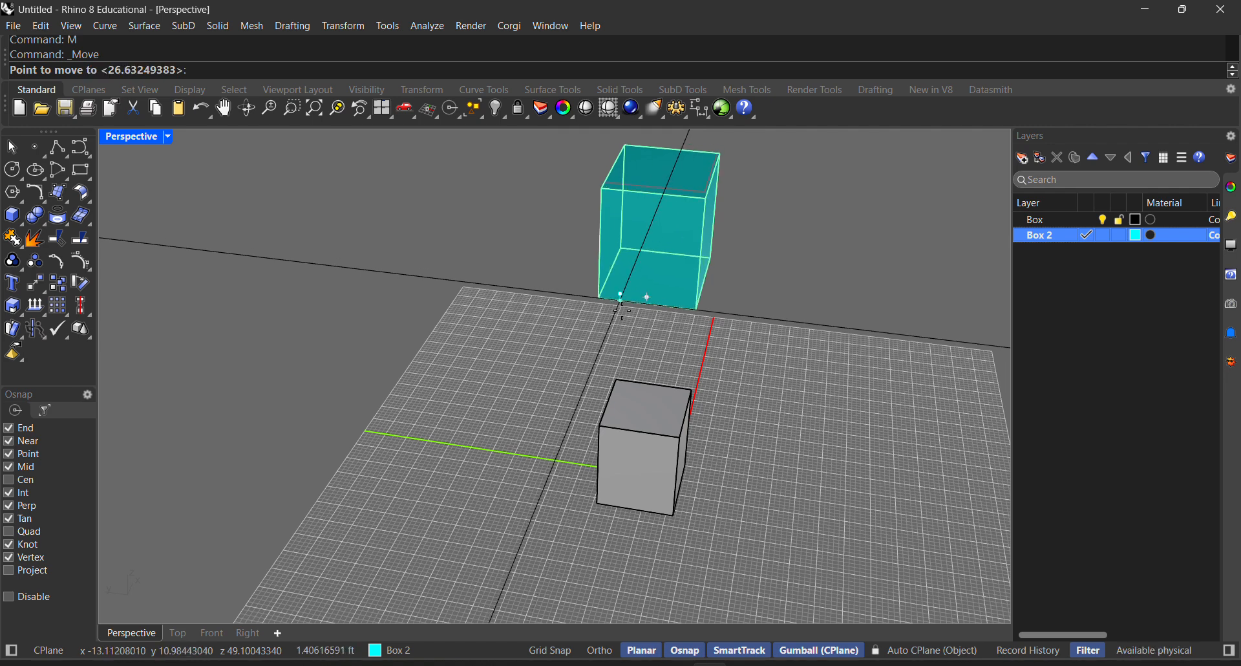
left_click(614, 427)
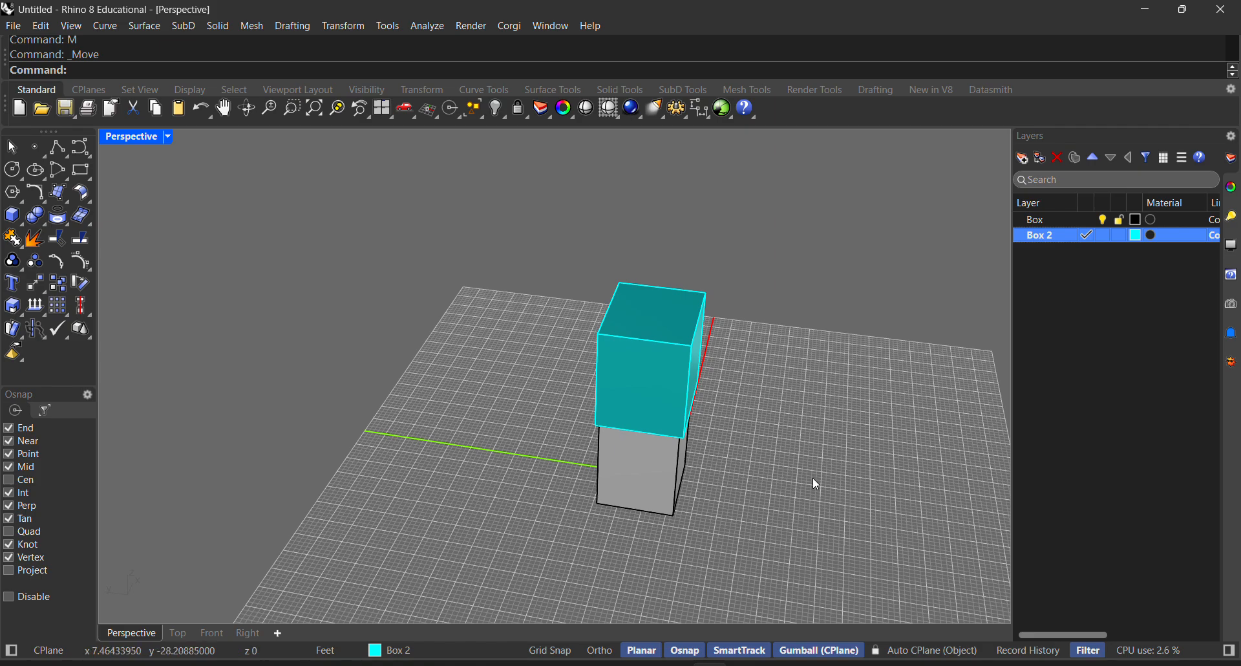
Step: Examine from several angles and distances how the cyan box sits on top of the grey box
right_click_drag(812, 477, 685, 431)
scroll(520, 385, "up", 10)
right_click_drag(498, 384, 519, 418)
scroll(575, 405, "down", 4)
scroll(519, 408, "down", 10)
scroll(532, 436, "up", 10)
scroll(519, 390, "down", 7)
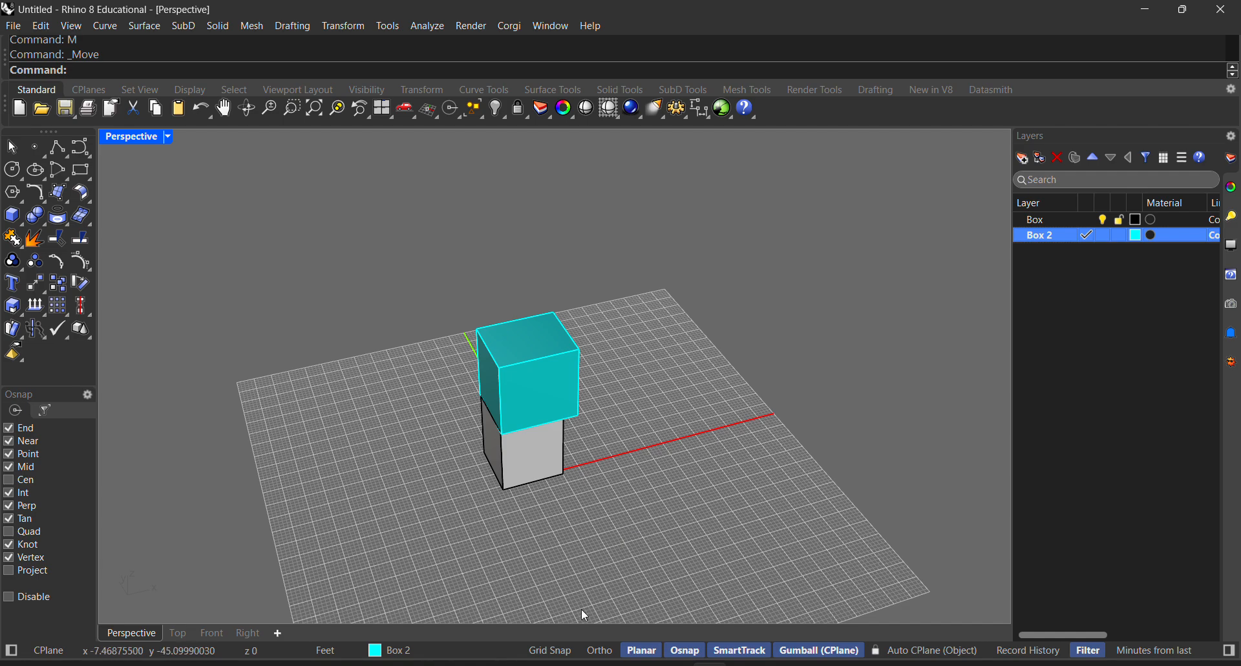
Step: Turn Grid Snap on and switch to the Top view
left_click(552, 651)
scroll(447, 461, "up", 5)
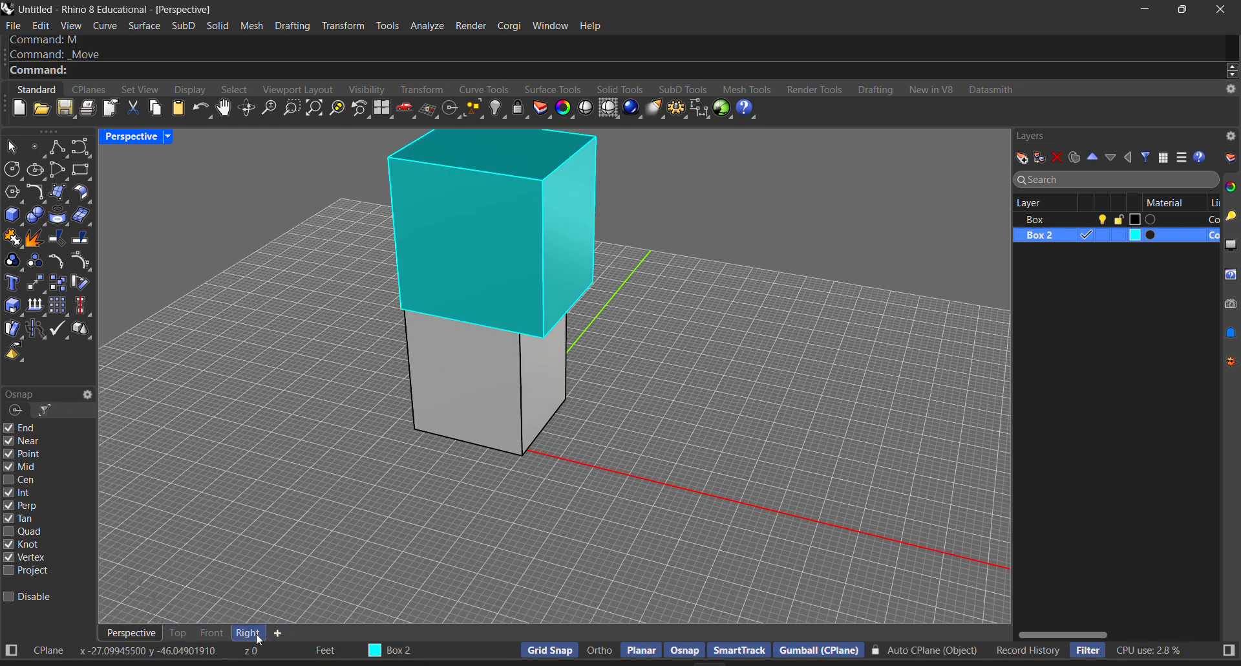
left_click(187, 634)
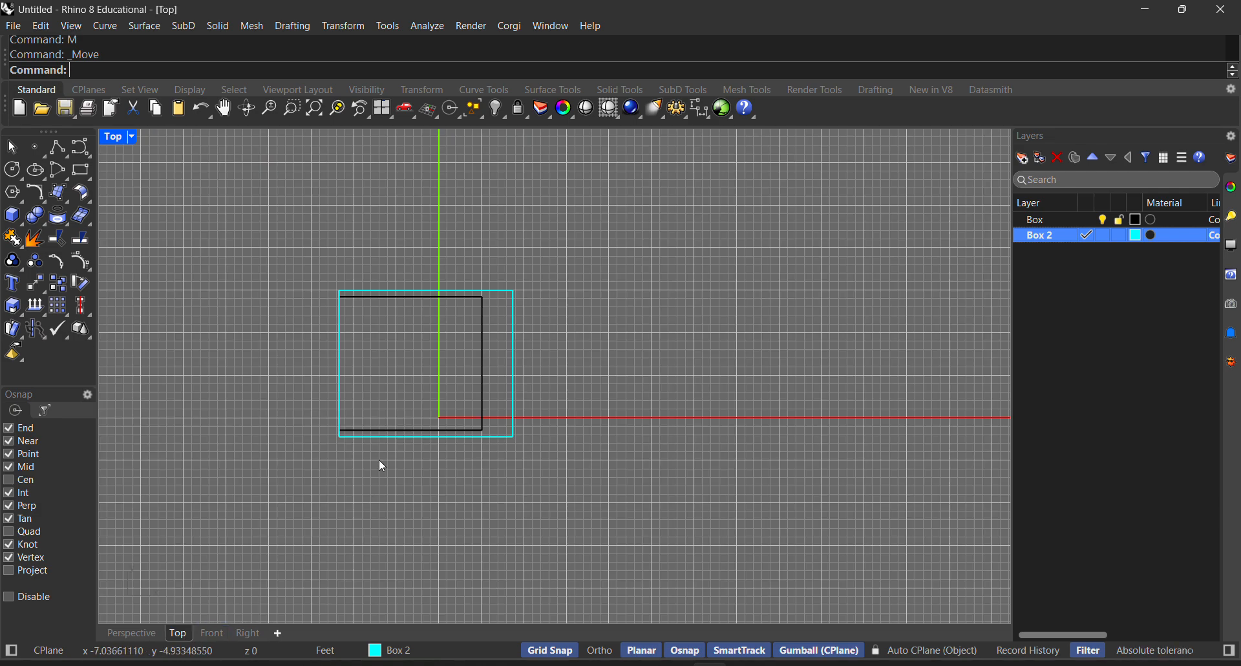
Step: Move the cyan box in positive X and the grey box in negative X with the Gumball, clearing the area around the origin
left_click(513, 350)
scroll(446, 362, "down", 1)
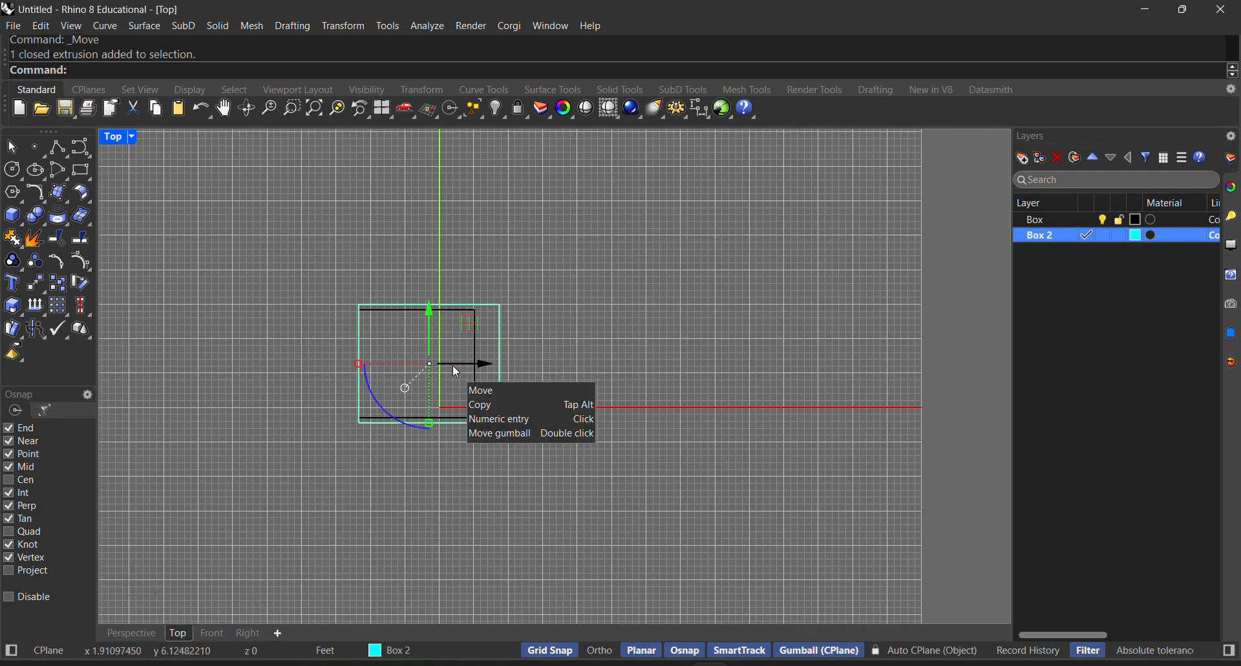
left_click_drag(446, 372, 762, 370)
left_click(409, 419)
left_click_drag(463, 367, 312, 356)
left_click(139, 310)
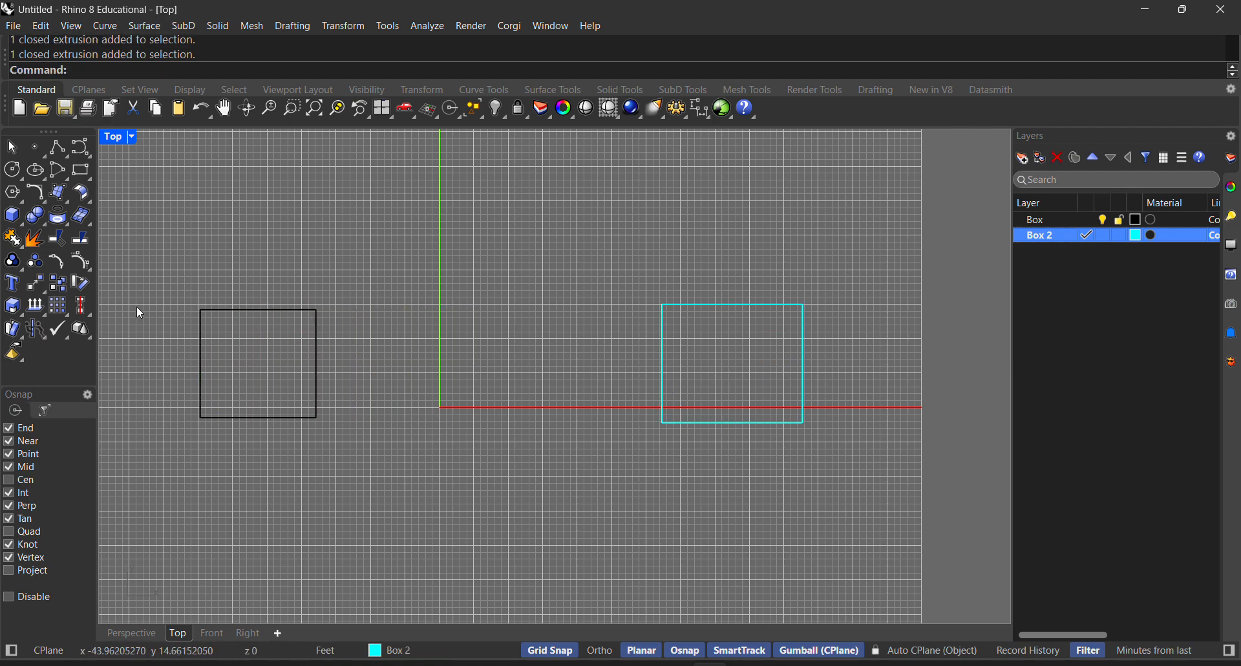
Step: Draw a rectangle about 7.5 by 4 ft across the Y axis with Grid Snap off, and undo it
left_click(78, 172)
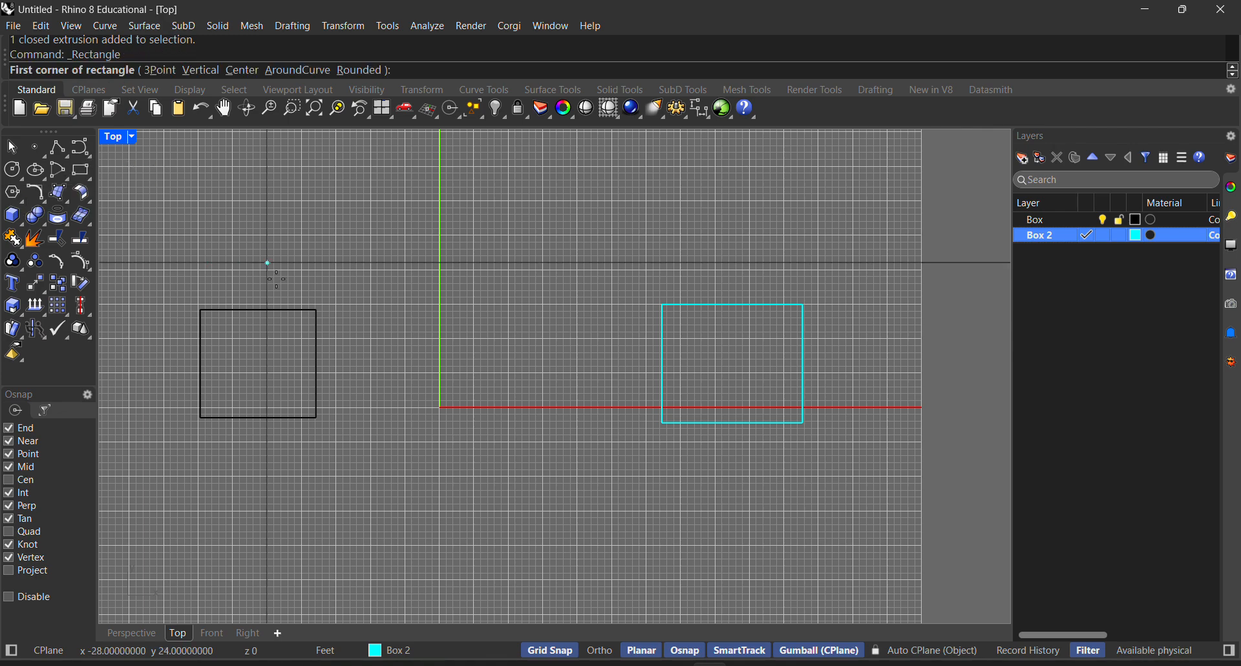
scroll(403, 389, "up", 5)
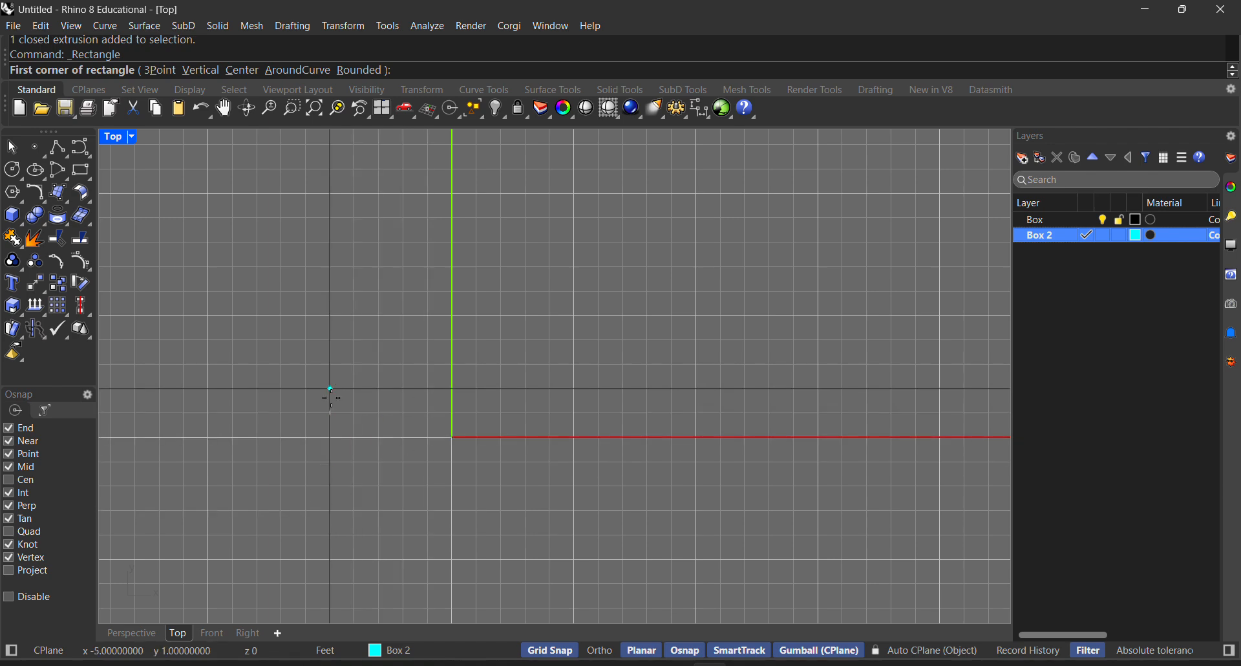
left_click(549, 649)
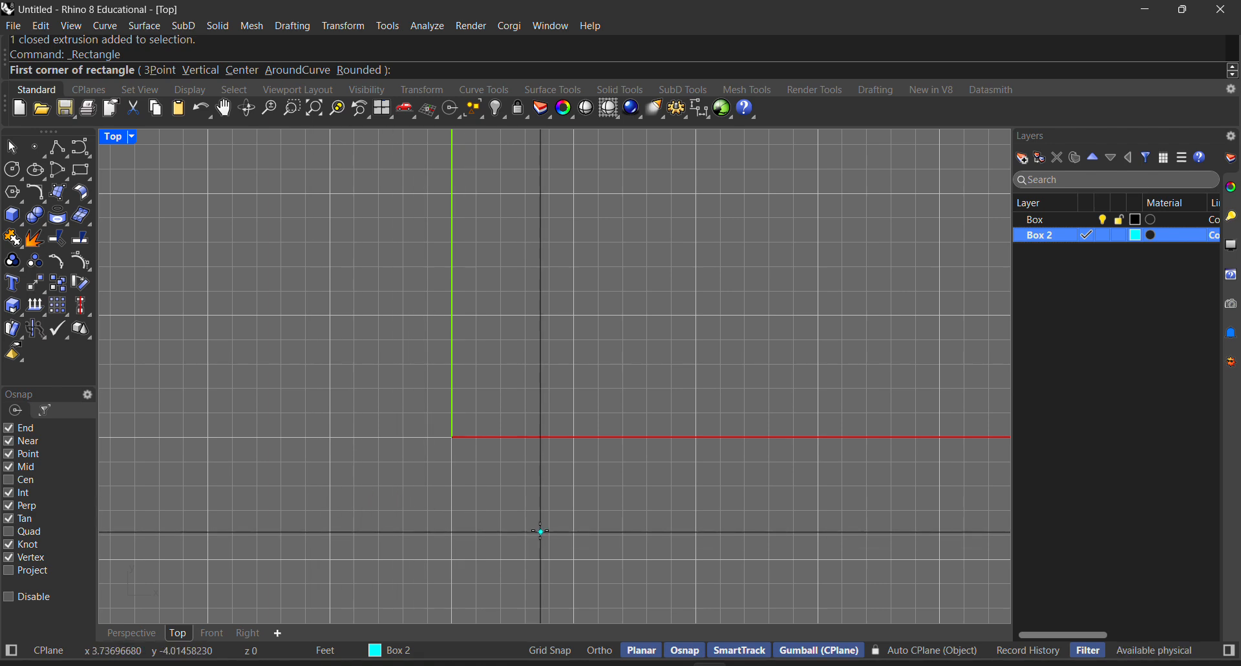
left_click(538, 524)
left_click(356, 425)
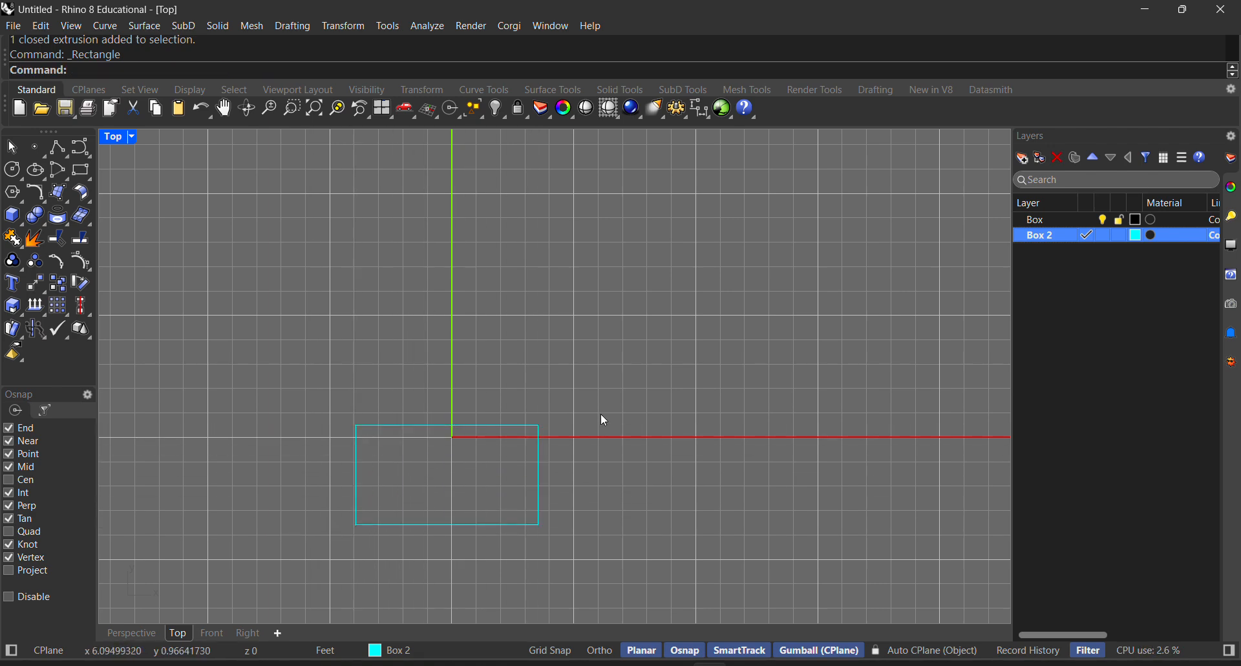
key("ctrl+z")
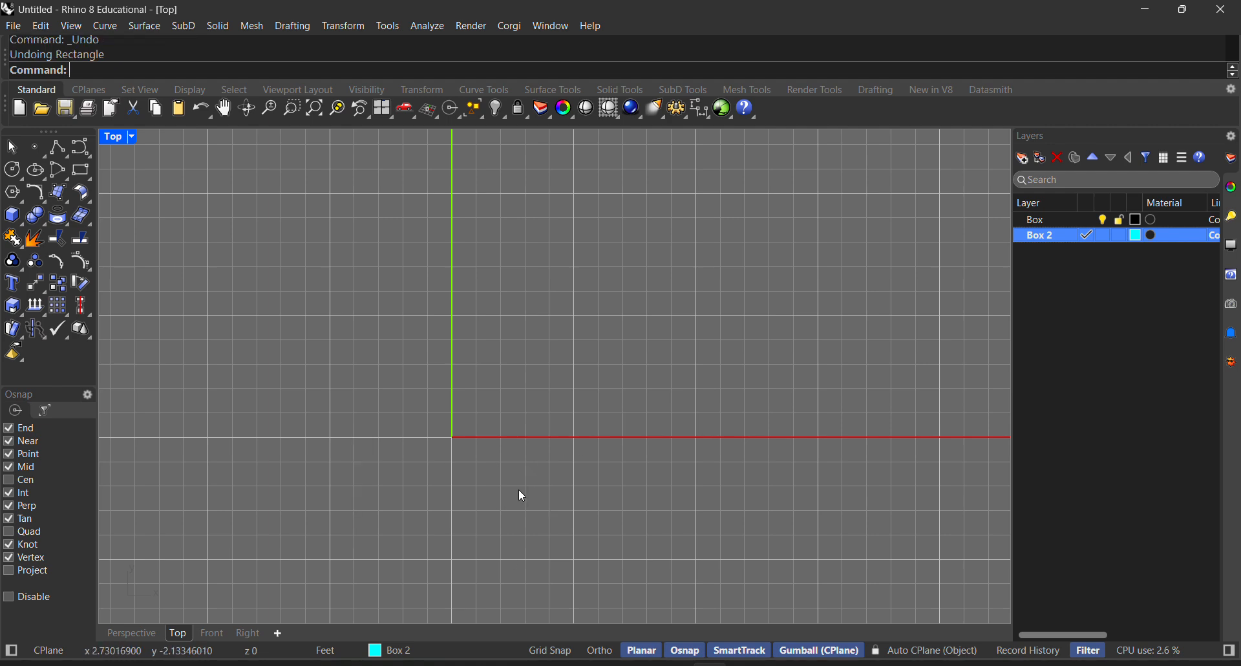
Step: Turn Grid Snap on and draw a 5 by 5 ft rectangle from the origin to the grid point 5,5
left_click(563, 643)
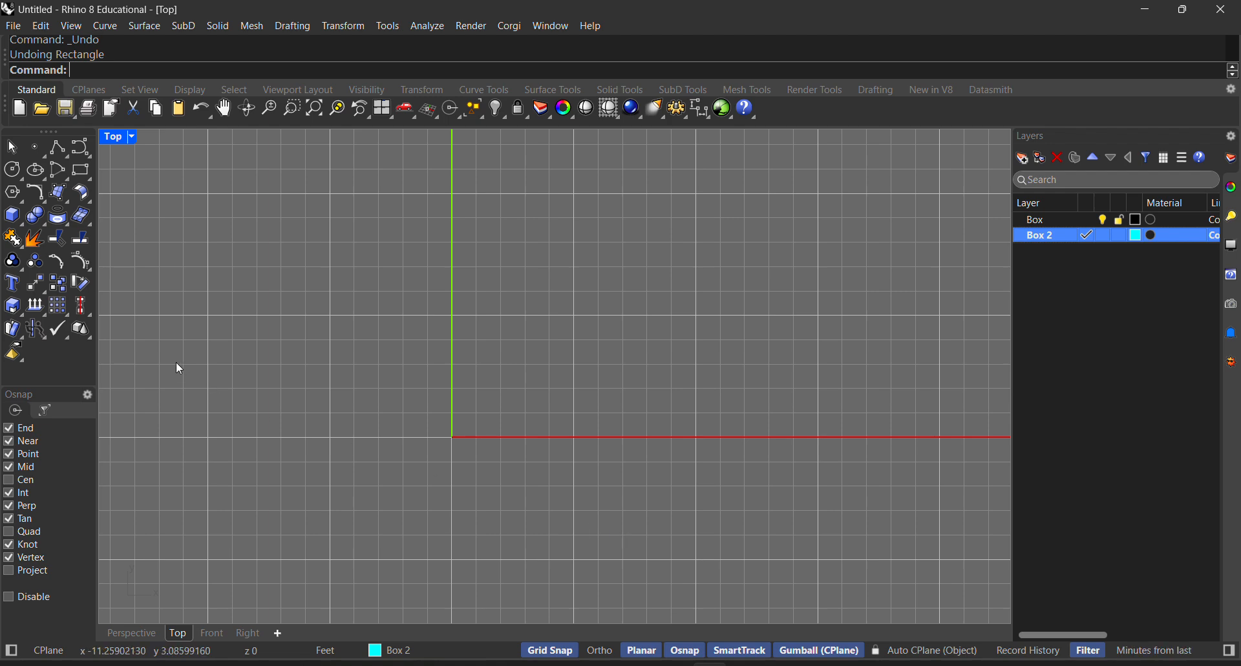
left_click(80, 168)
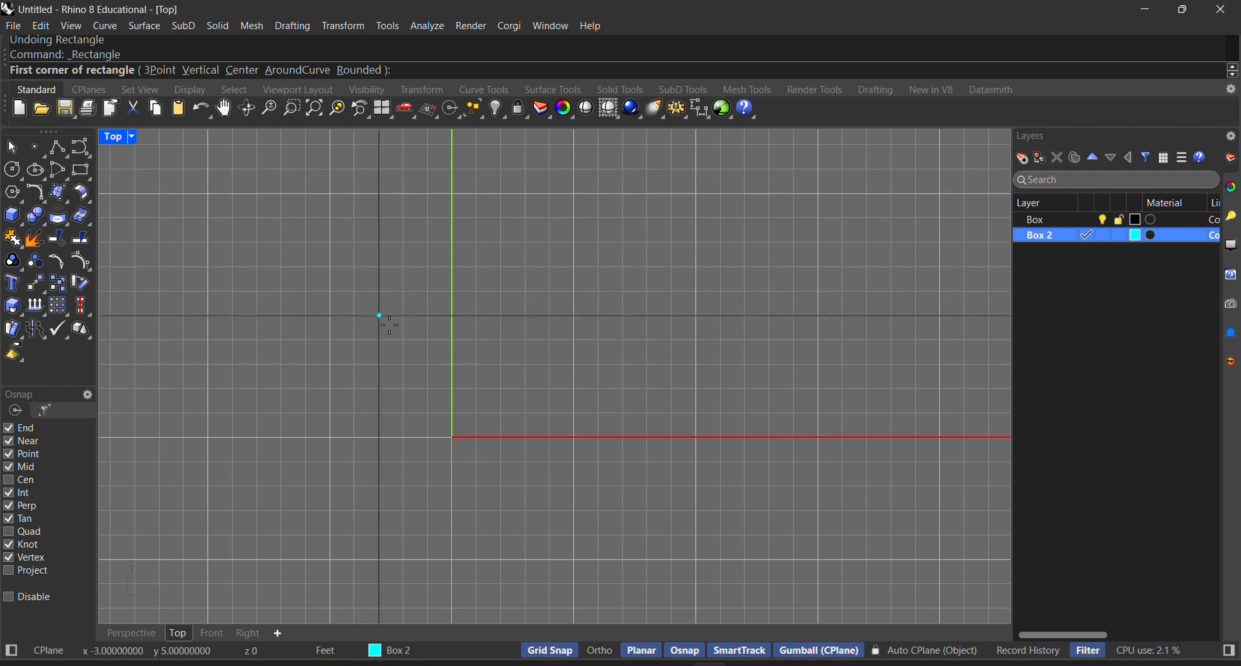
left_click(453, 437)
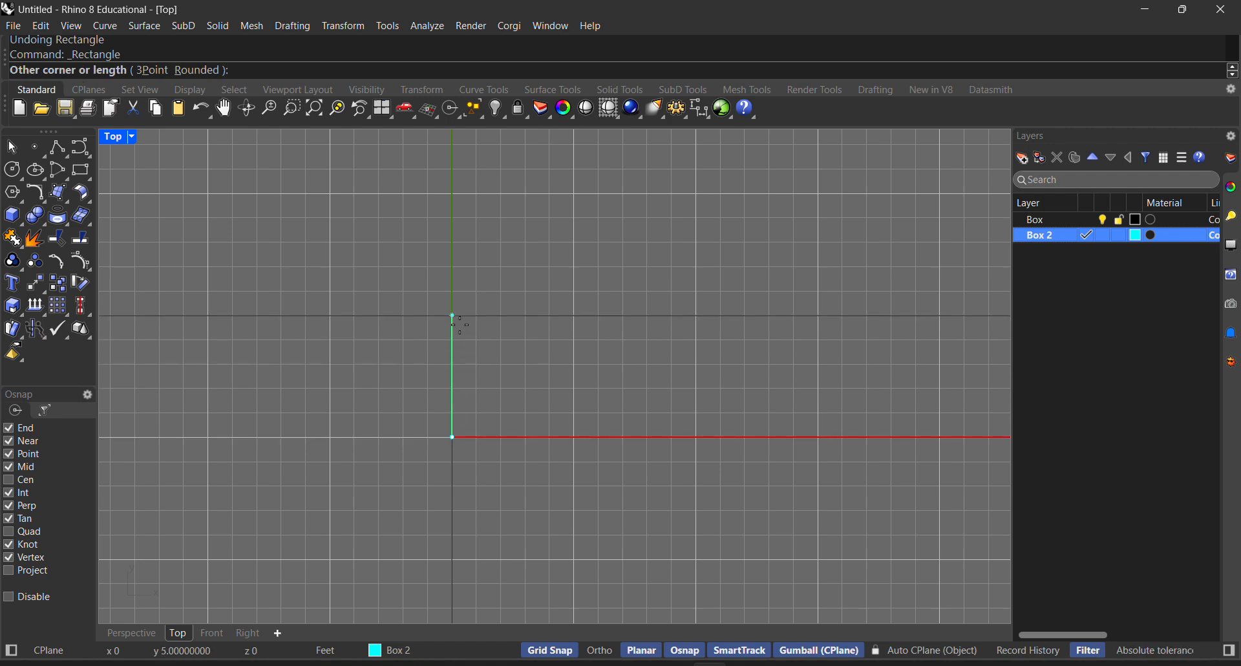
left_click(574, 315)
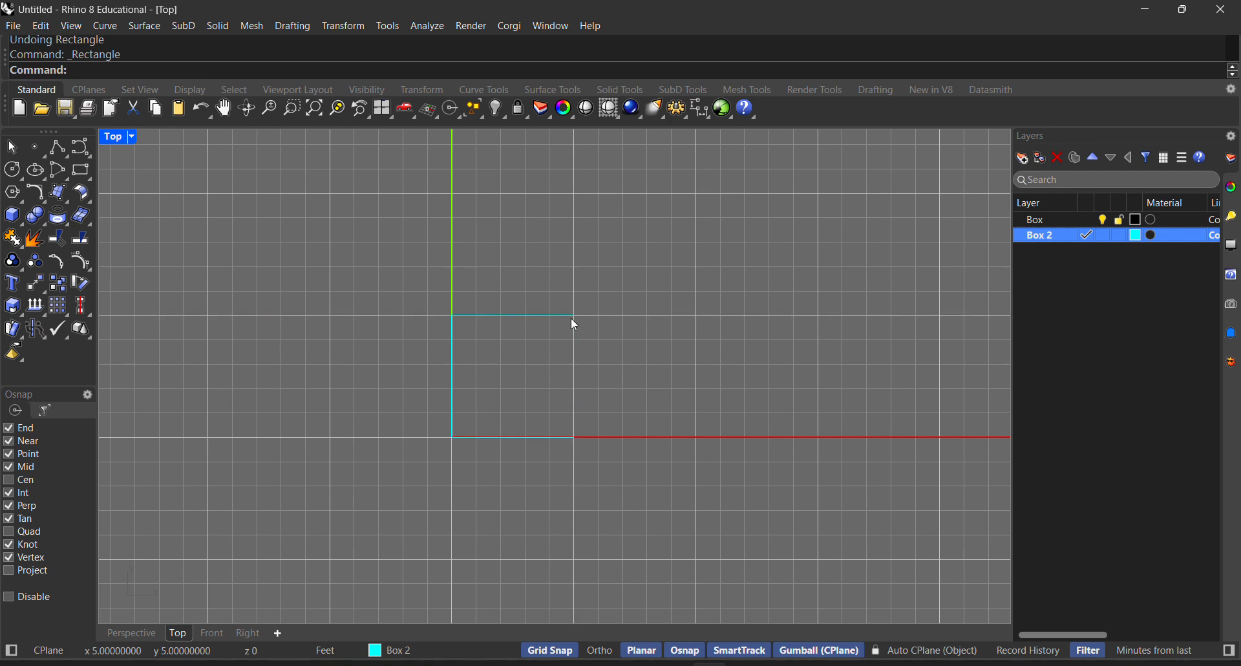
Step: Select the 5 ft square by its side edge twice, clearing the selection each time
left_click(575, 347)
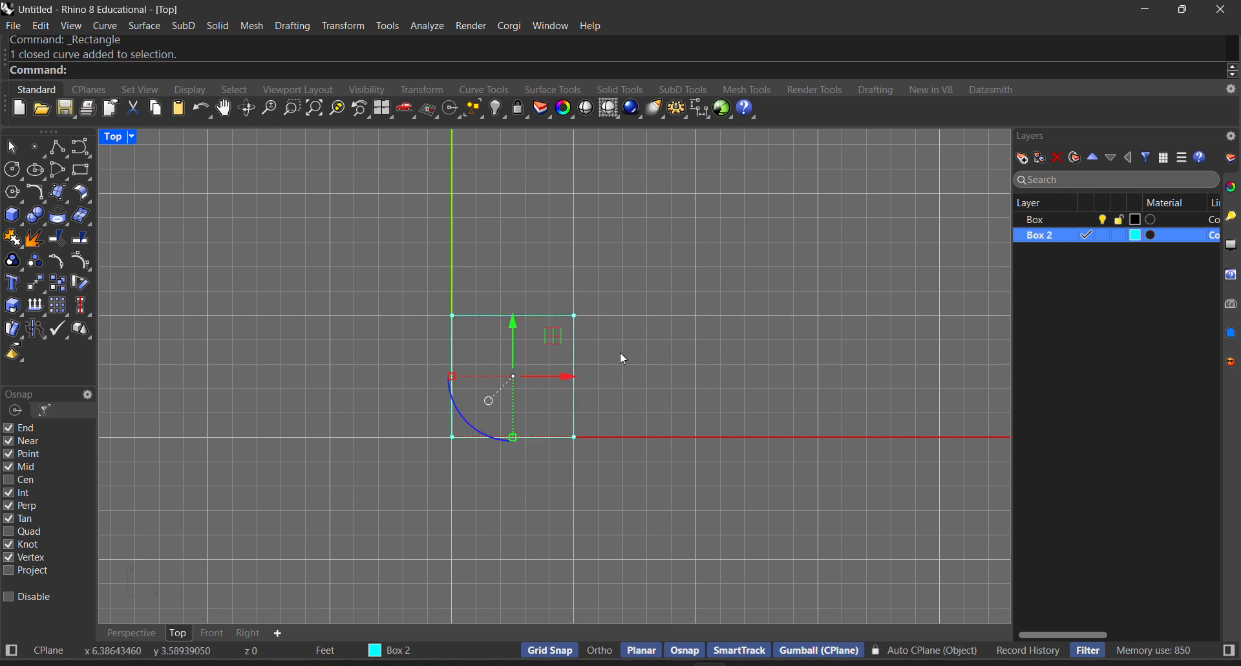
left_click(630, 365)
left_click(574, 366)
left_click(659, 383)
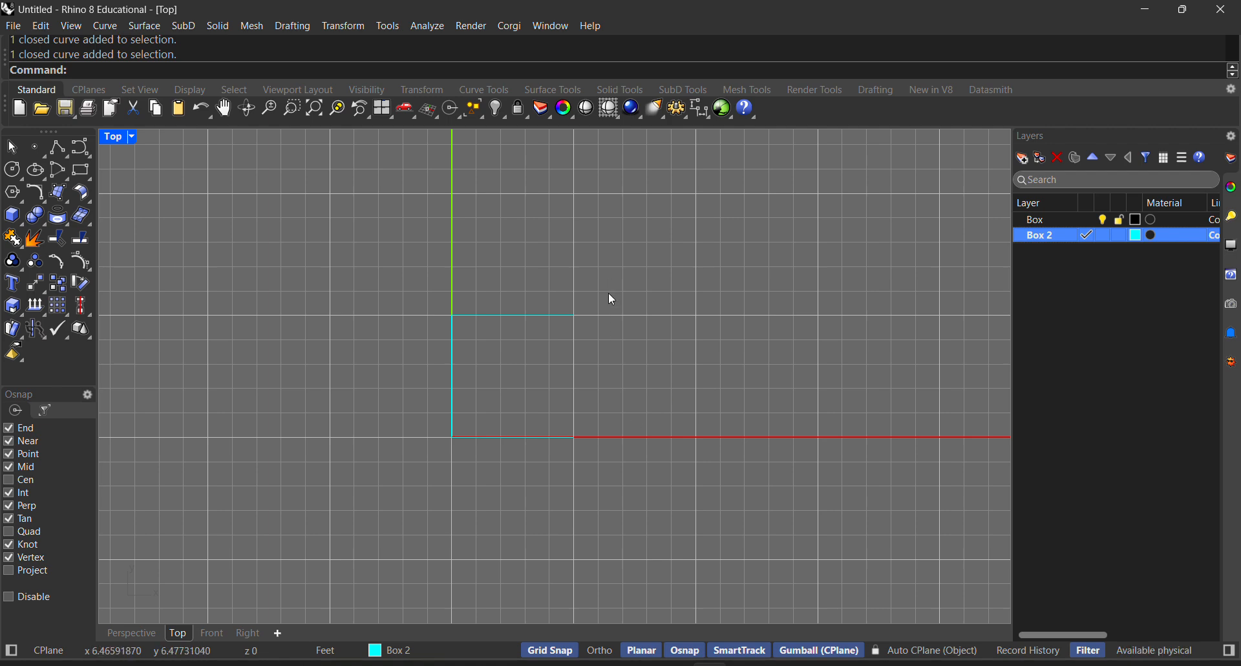
Step: Draw crossing selection windows over the 5 ft square several times, clearing the selection after each one
left_click_drag(607, 292, 489, 398)
left_click(696, 409)
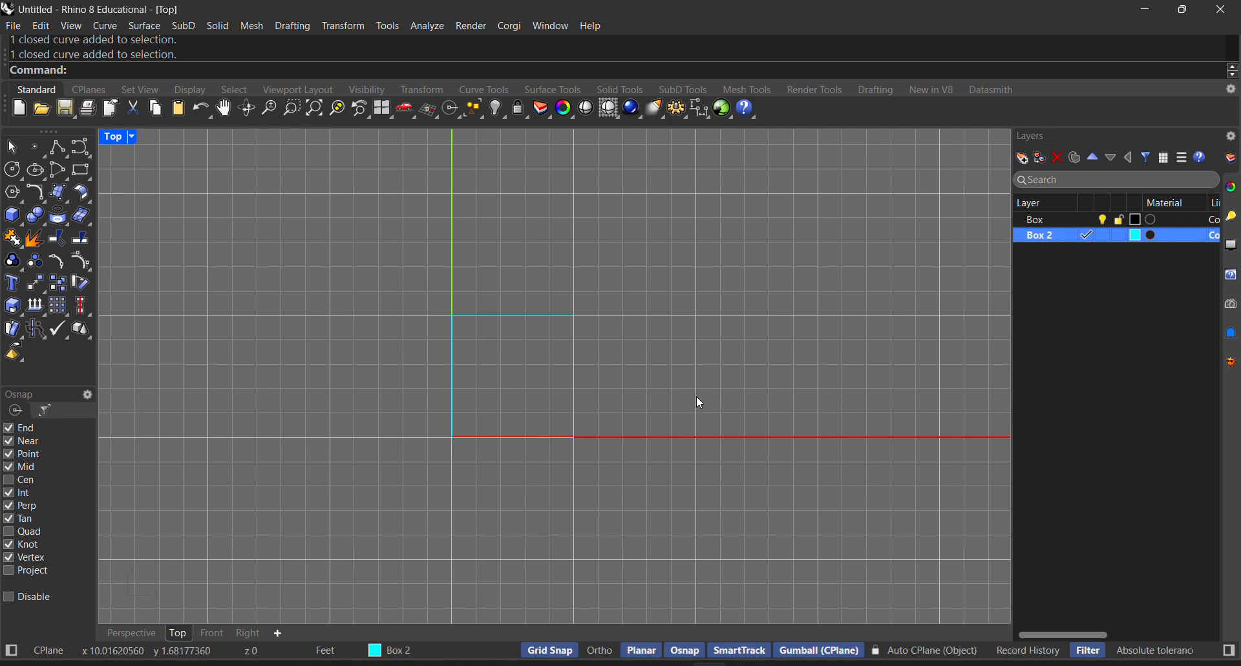
left_click_drag(654, 292, 381, 503)
left_click(776, 355)
left_click_drag(654, 265, 314, 485)
left_click(778, 421)
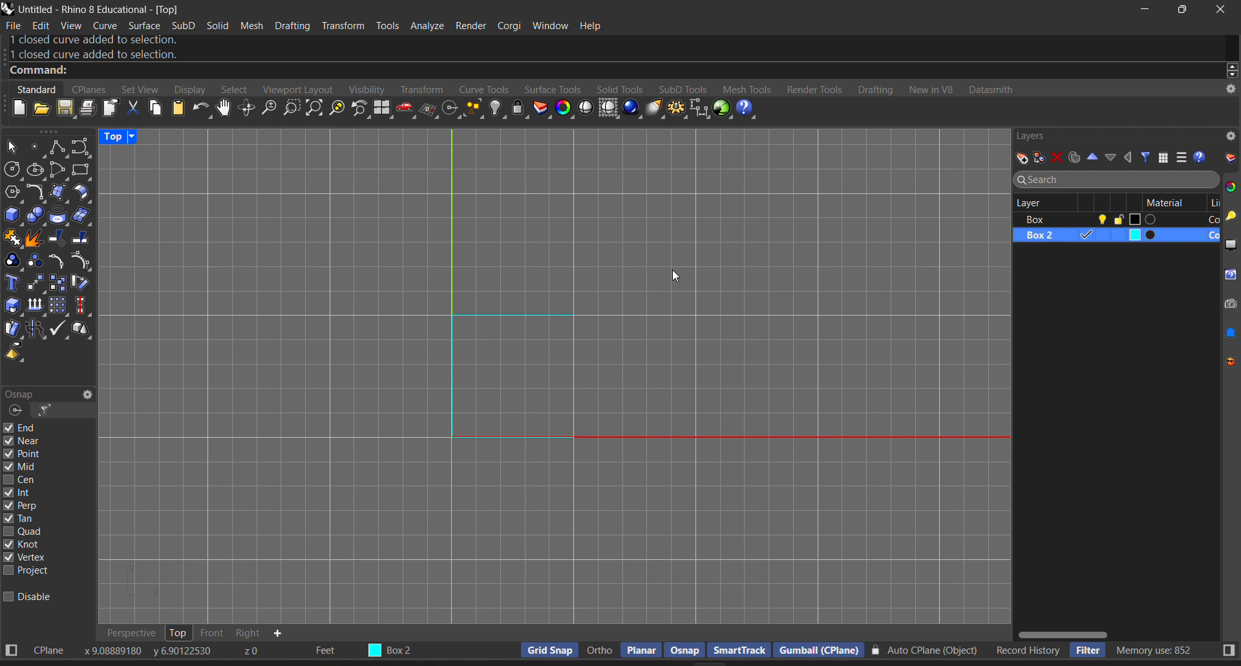
left_click_drag(672, 269, 397, 547)
left_click(688, 401)
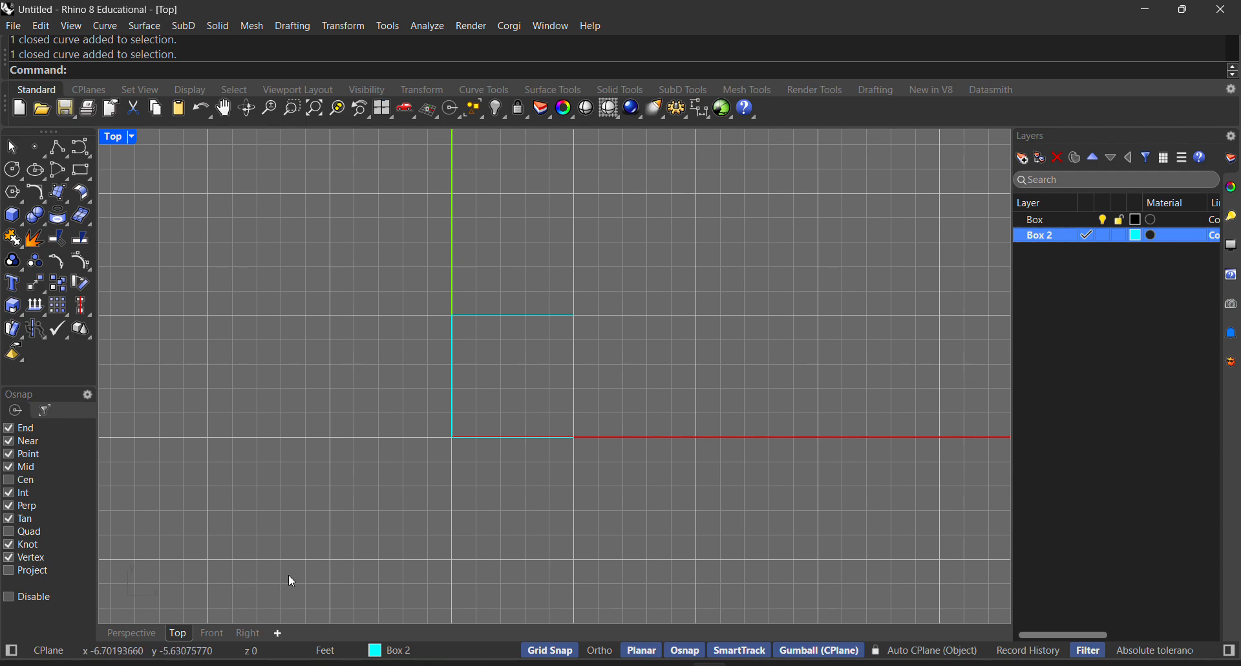
Step: Return to the Perspective view and delete both boxes and the rectangle
left_click(136, 632)
scroll(641, 385, "down", 3)
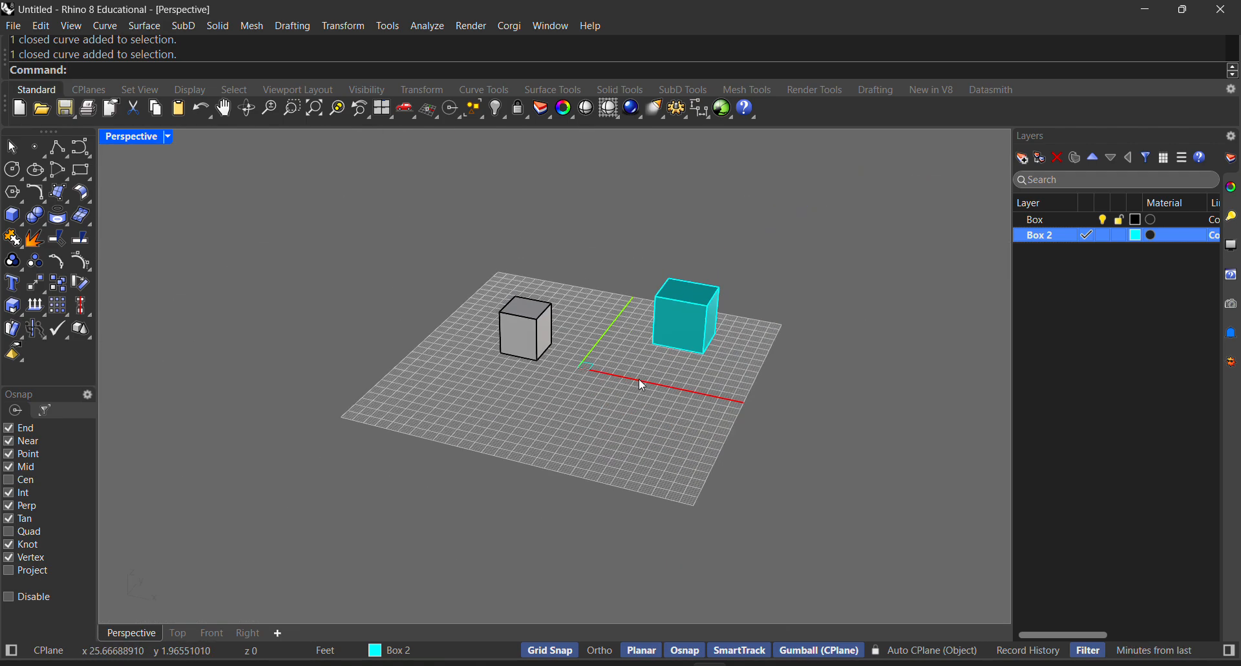
scroll(579, 363, "up", 5)
scroll(554, 354, "down", 4)
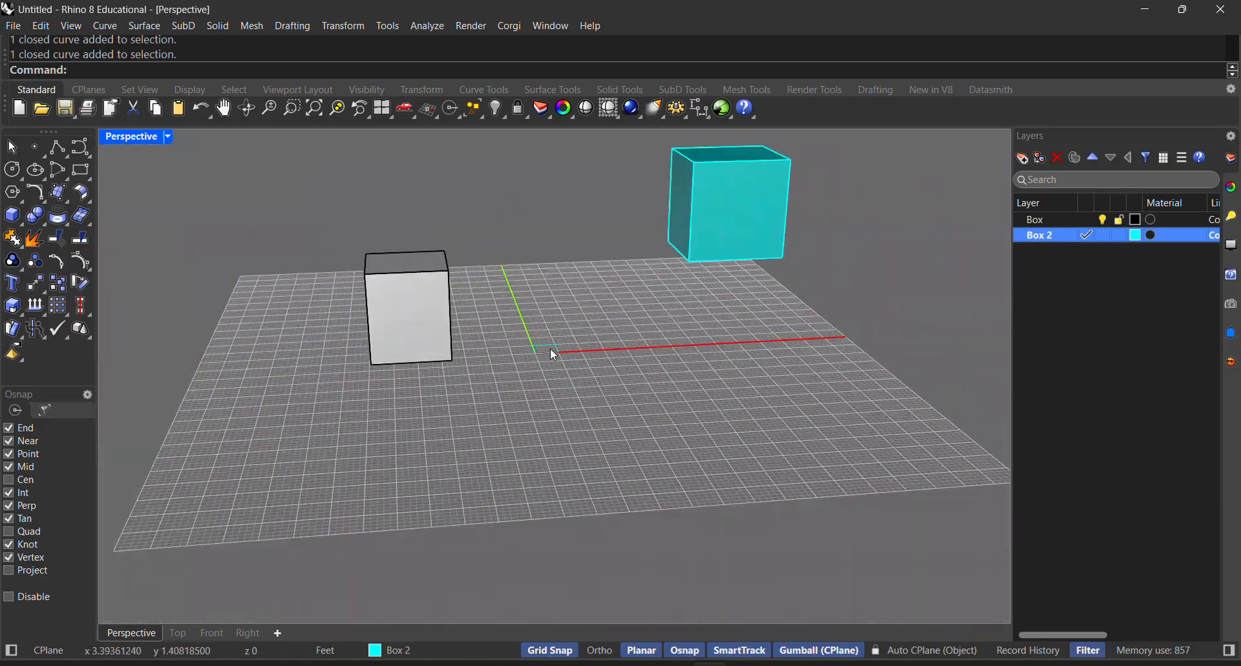
right_click_drag(566, 313, 557, 374)
scroll(555, 359, "down", 4)
scroll(556, 362, "up", 6)
scroll(557, 369, "down", 5)
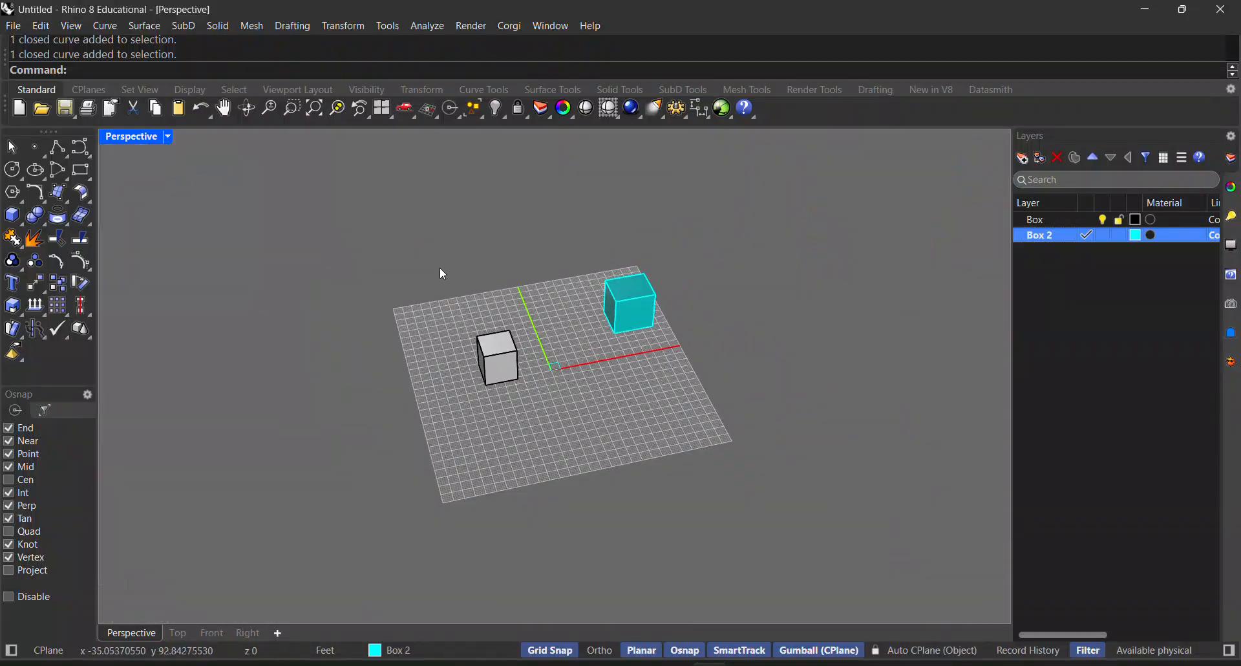
key("ctrl+a")
key("Delete")
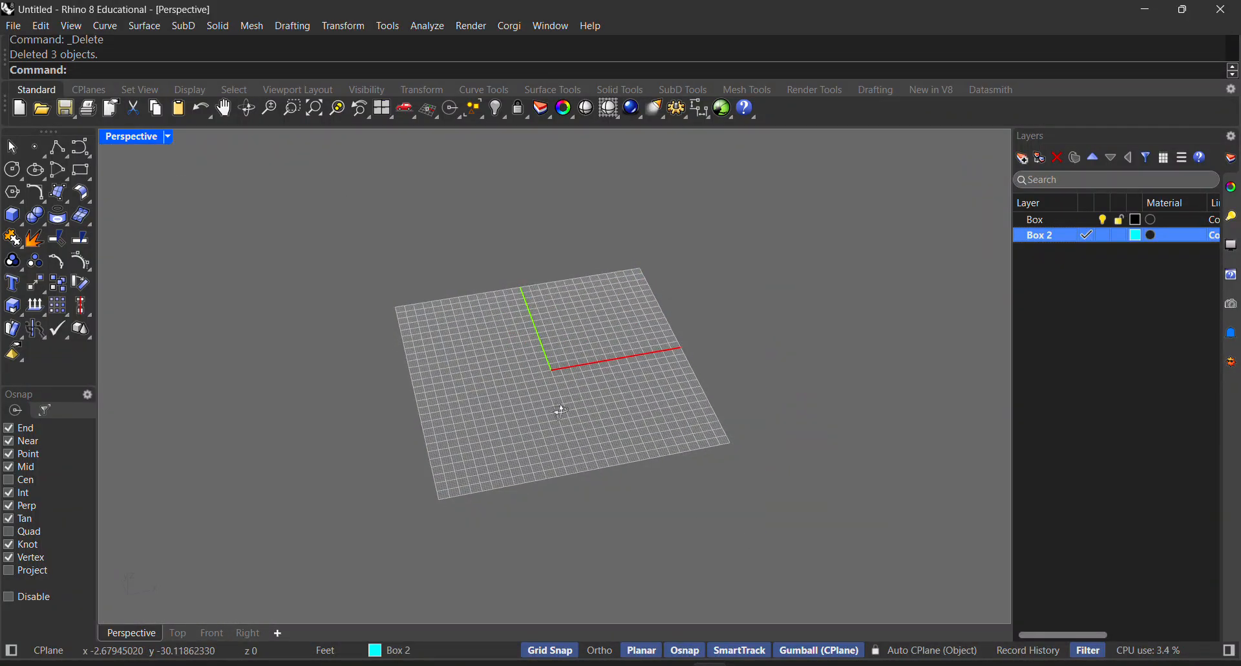
right_click_drag(560, 412, 545, 364)
scroll(544, 364, "up", 9)
scroll(582, 407, "down", 4)
mouse_move(601, 426)
right_mouse_down()
mouse_move(574, 404)
mouse_move(590, 431)
mouse_move(602, 404)
right_mouse_up()
scroll(575, 405, "down", 7)
scroll(593, 413, "up", 6)
right_click_drag(523, 354, 512, 339)
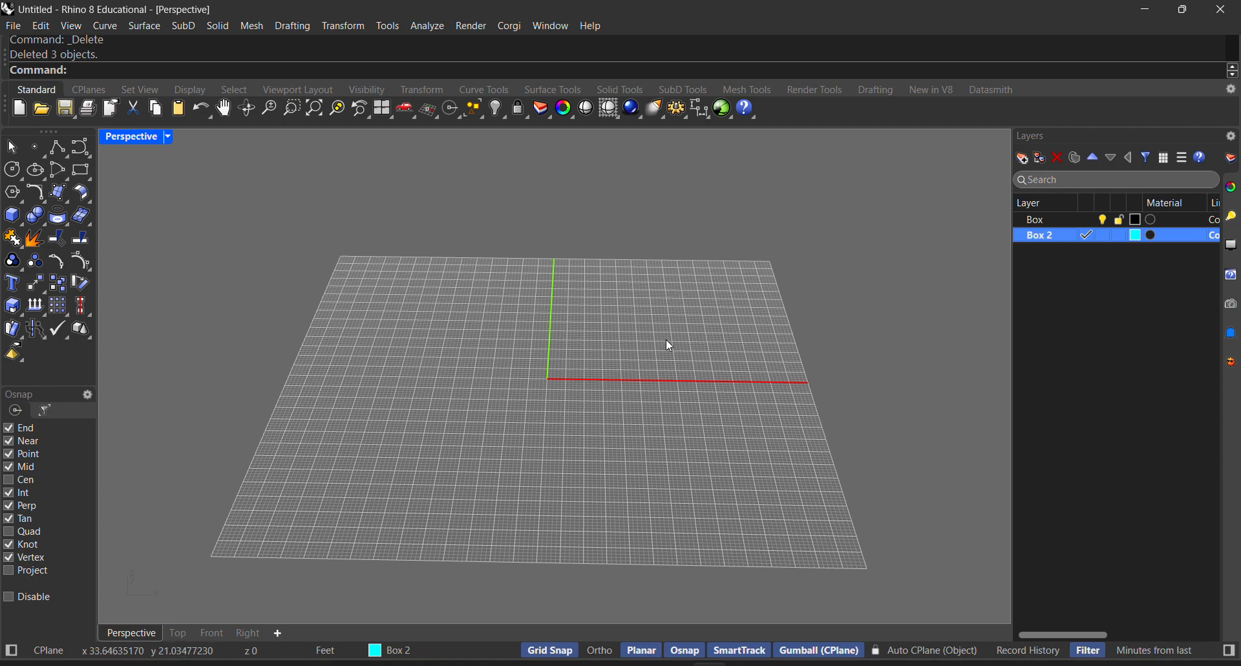
right_click_drag(666, 340, 610, 349)
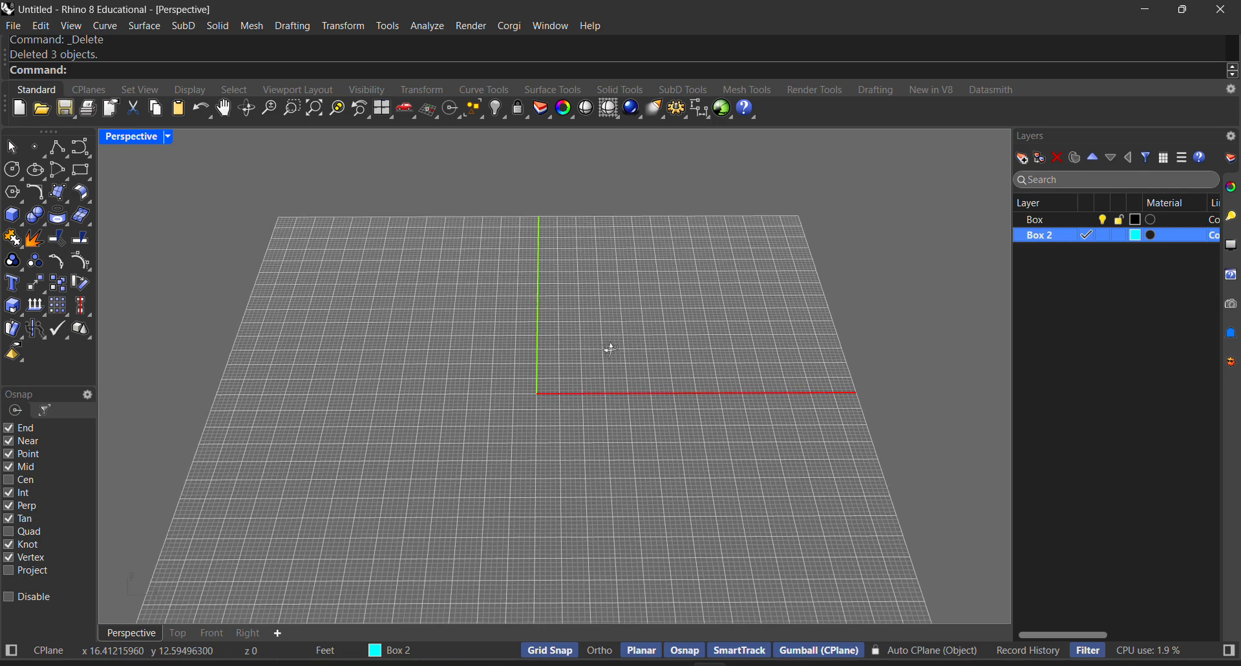
scroll(610, 349, "down", 5)
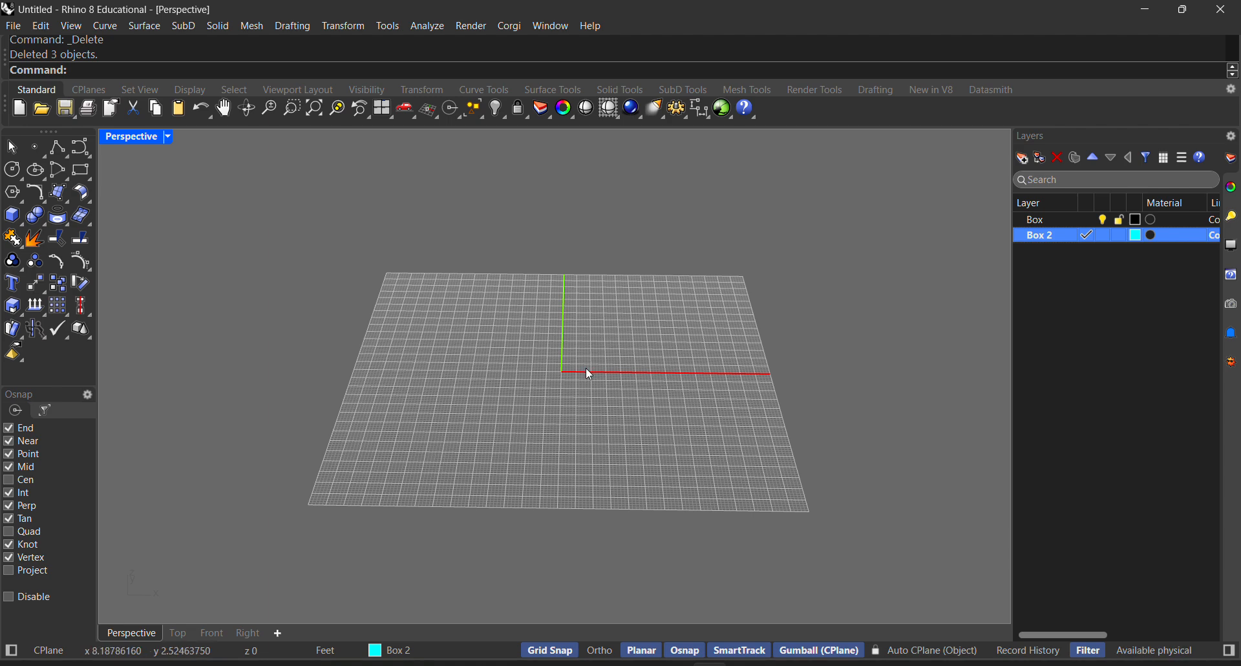
right_click_drag(604, 388, 670, 409)
right_click_drag(542, 376, 502, 370)
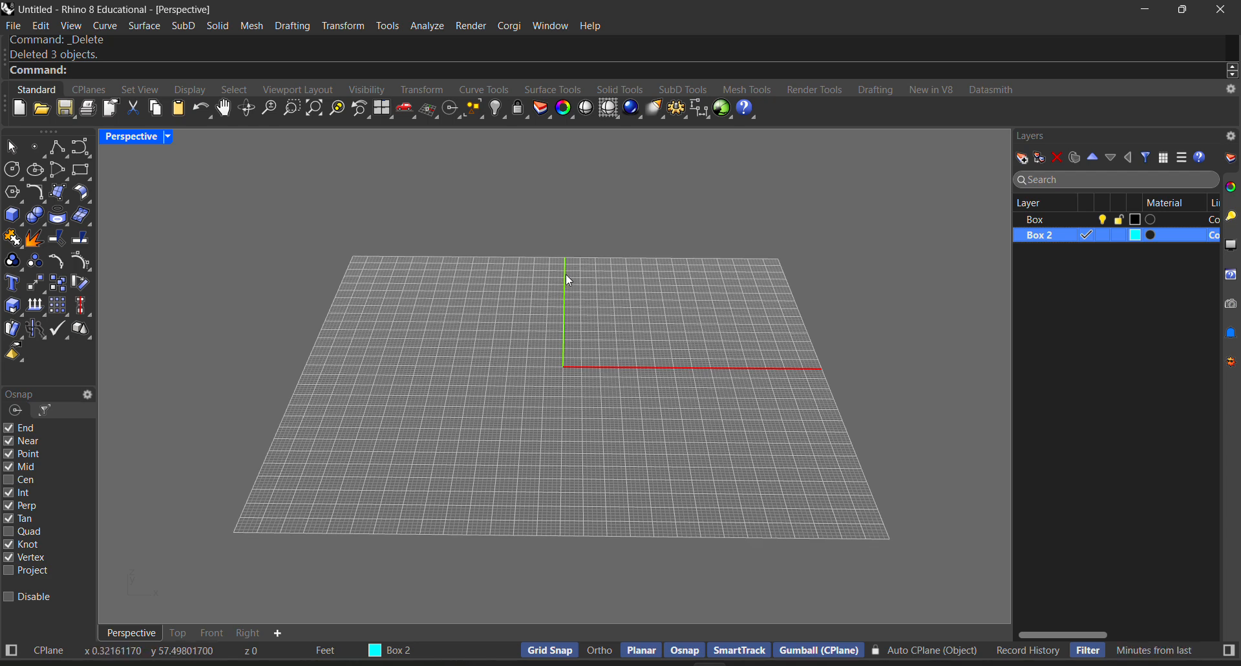